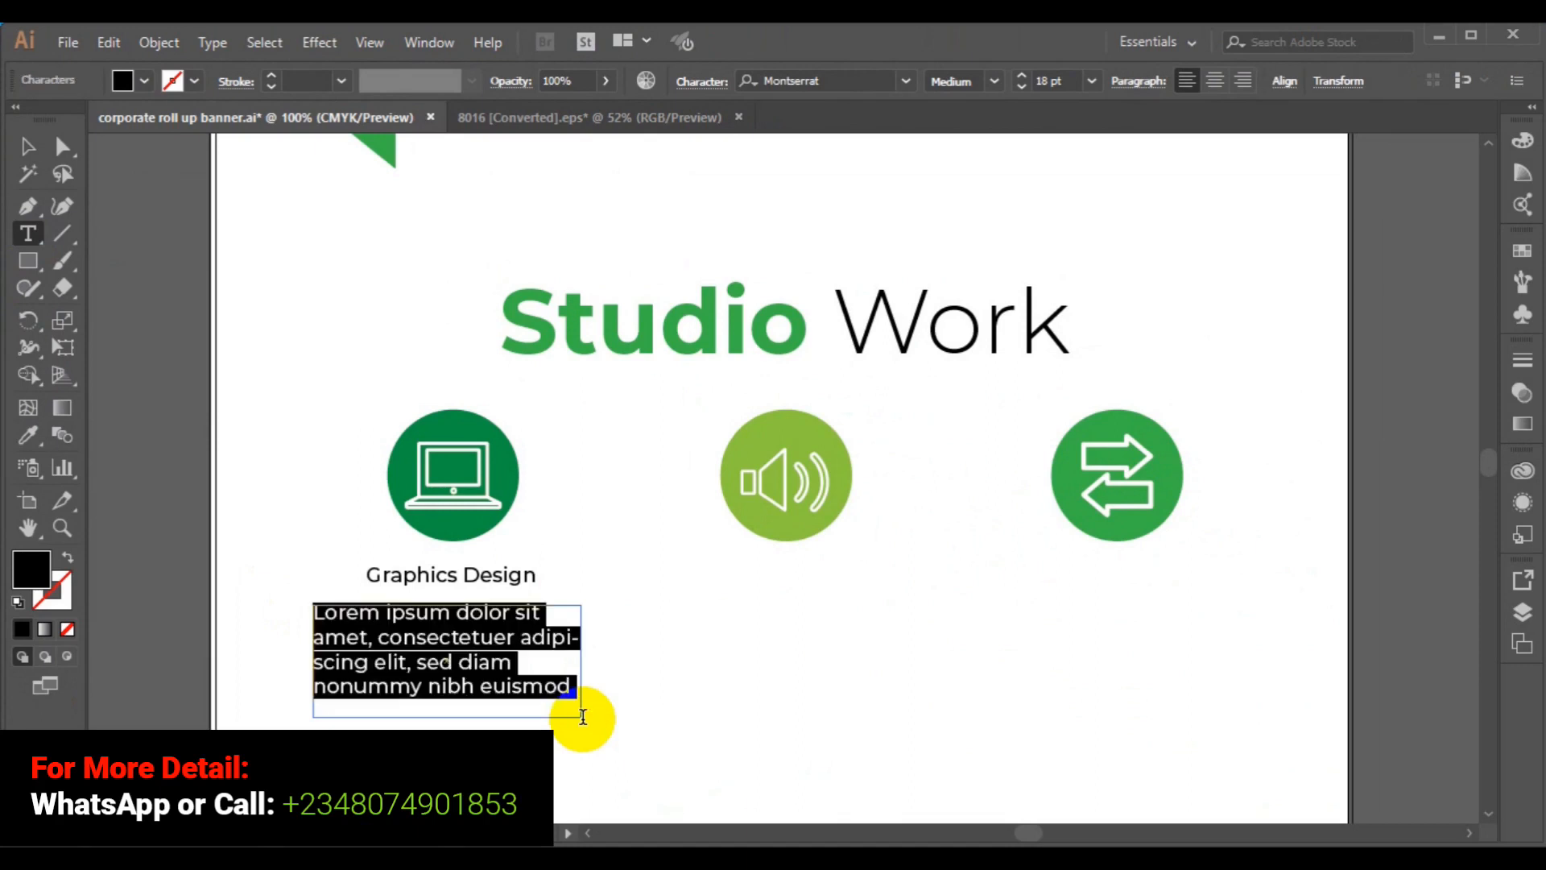
- Switch to the Word document containing the lorem ipsum text
{"action": "key", "text": "alt+Tab"}
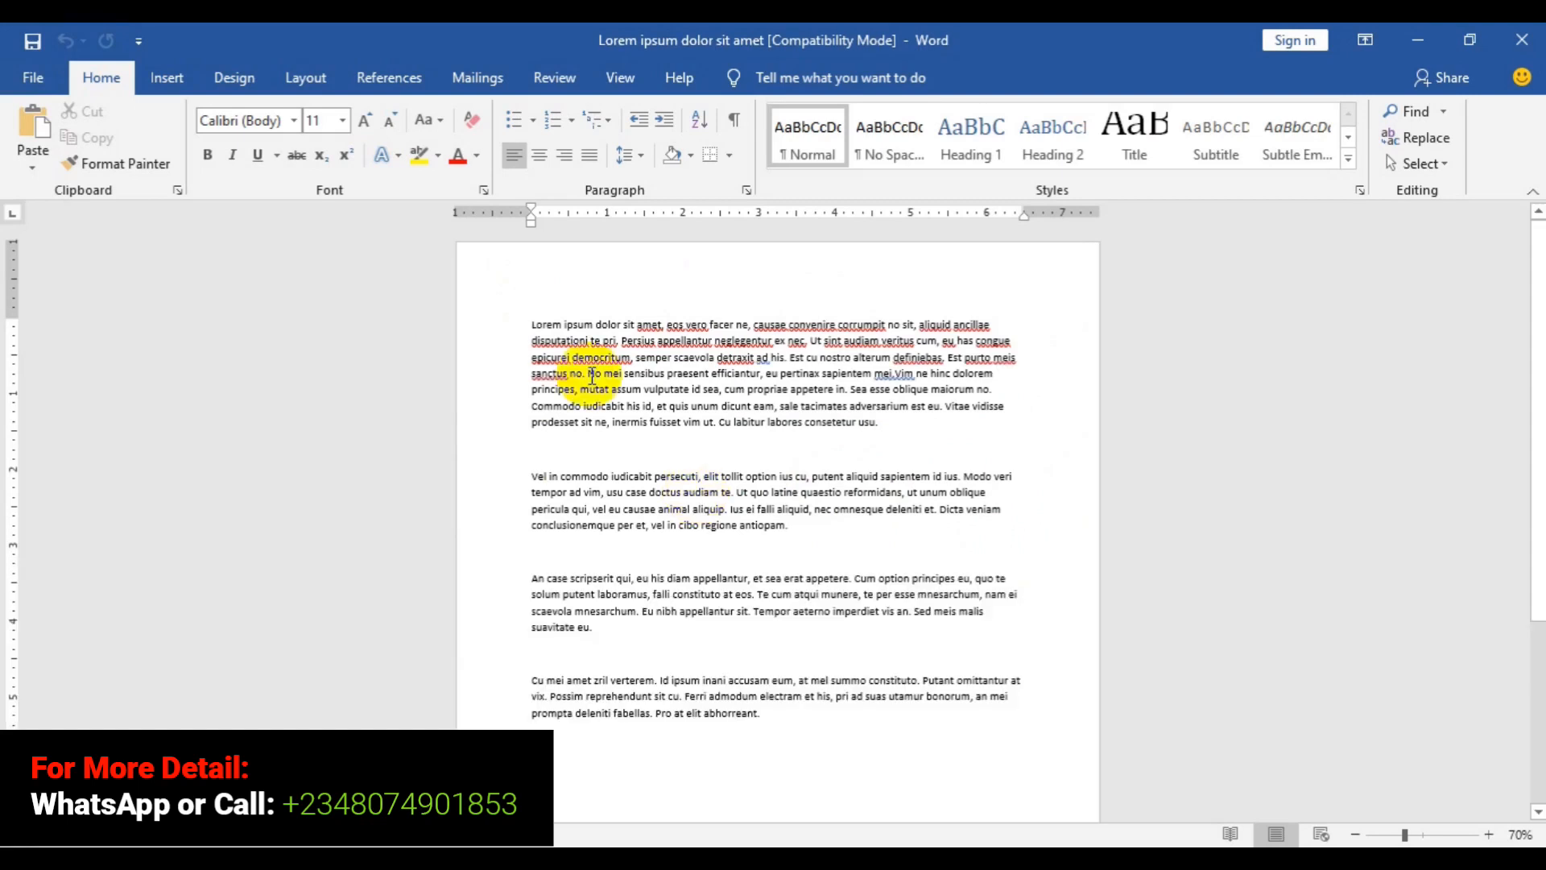
- Select the first lines of the opening lorem ipsum paragraph in Word
{"action": "key", "text": "shift+Down"}
{"action": "key", "text": "shift+Down"}
{"action": "key", "text": "shift+Down"}
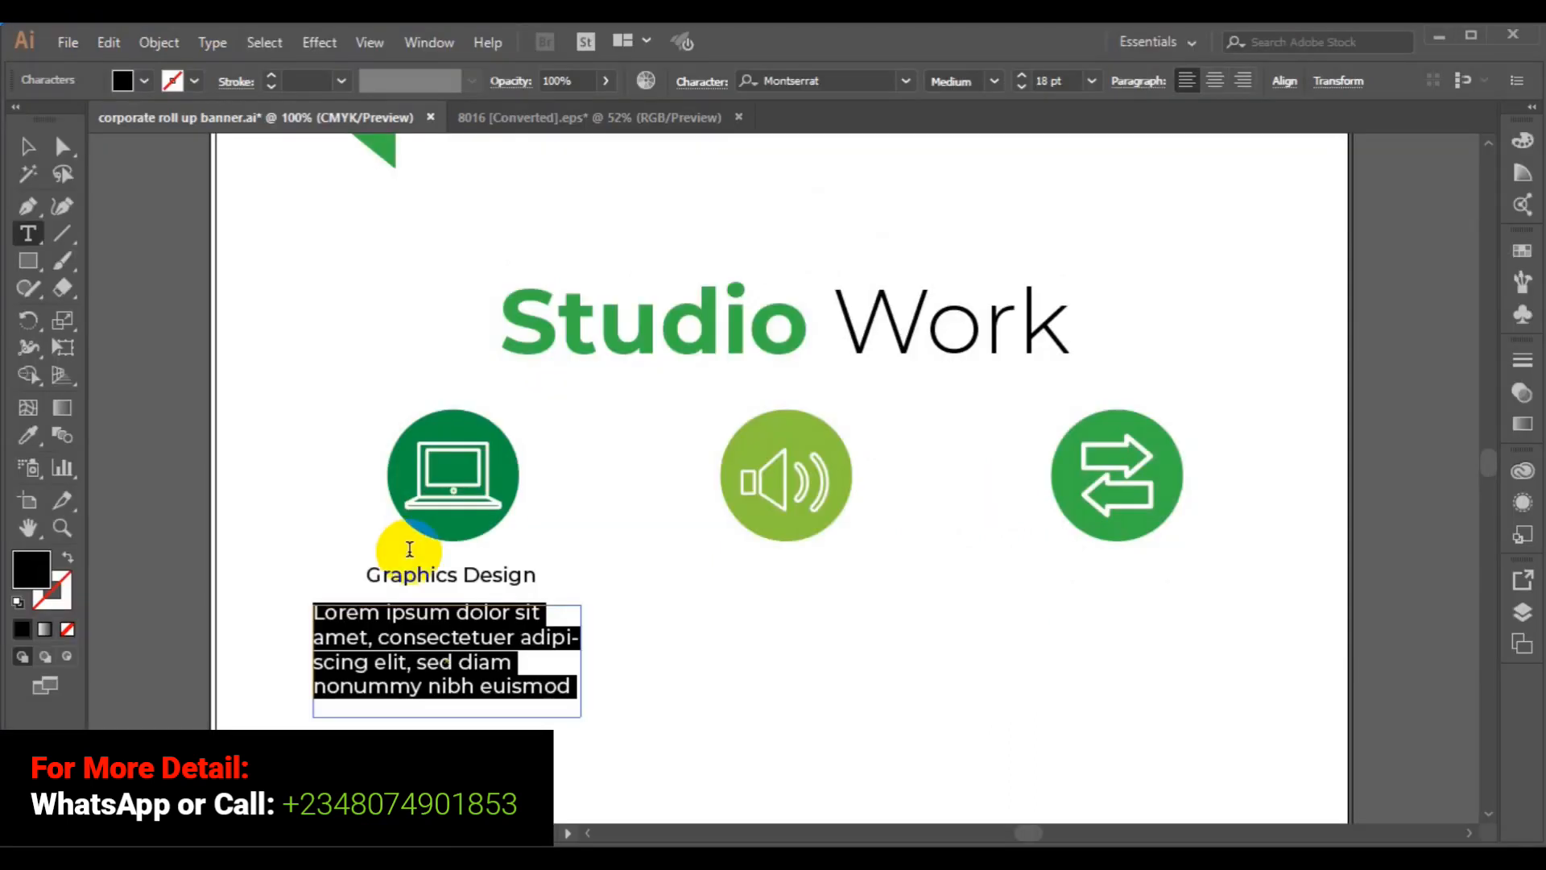
- Paste the copied lorem text over the placeholder and set the paragraph to 10 pt
{"action": "key", "text": "ctrl"}
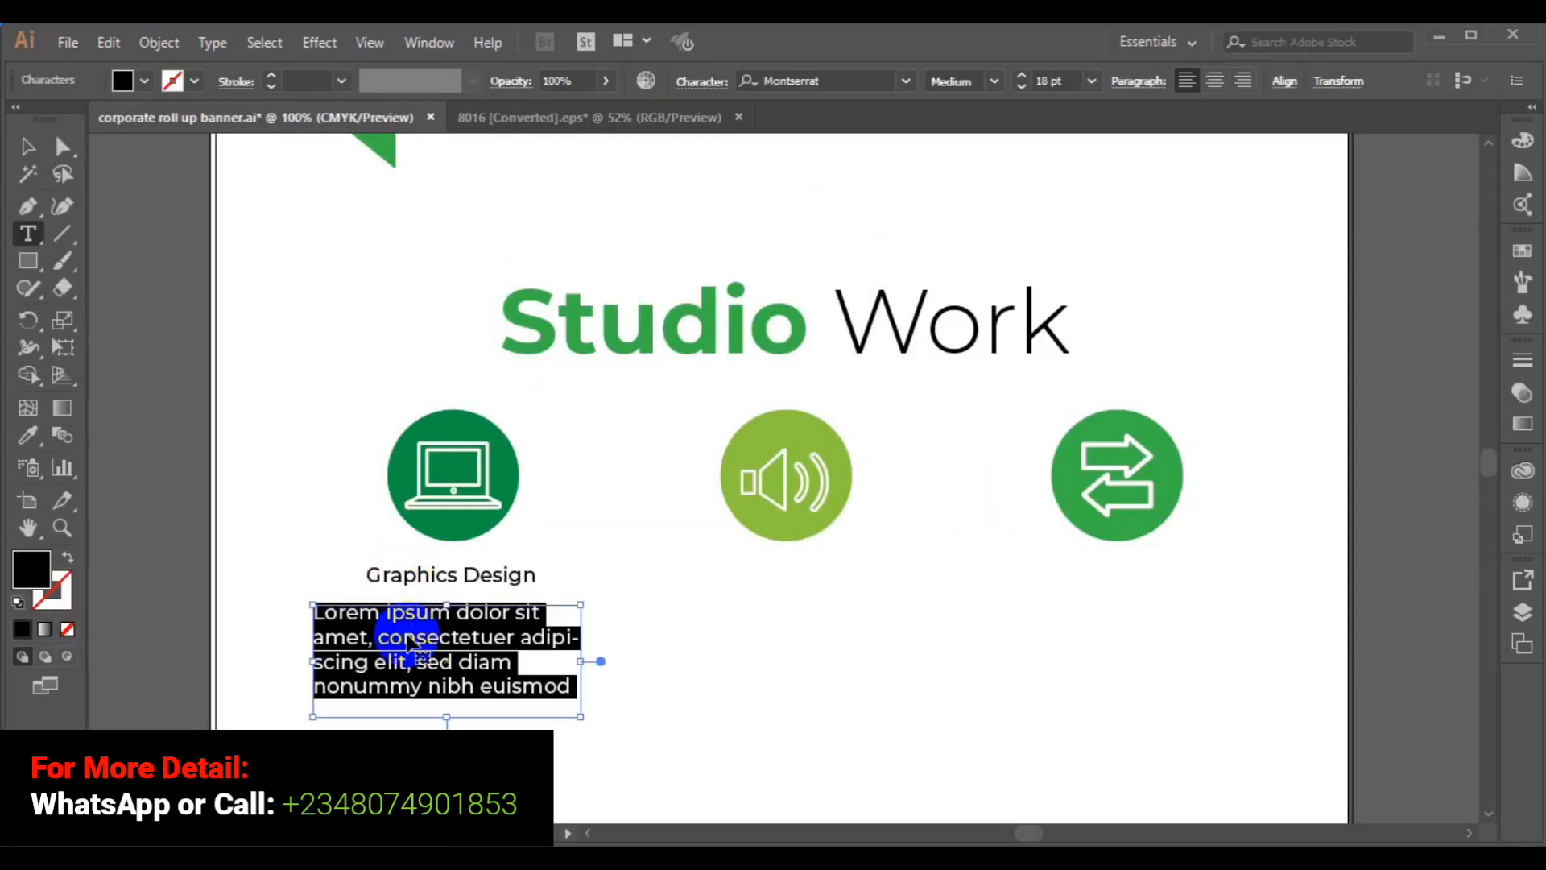
{"action": "key", "text": "ctrl+v"}
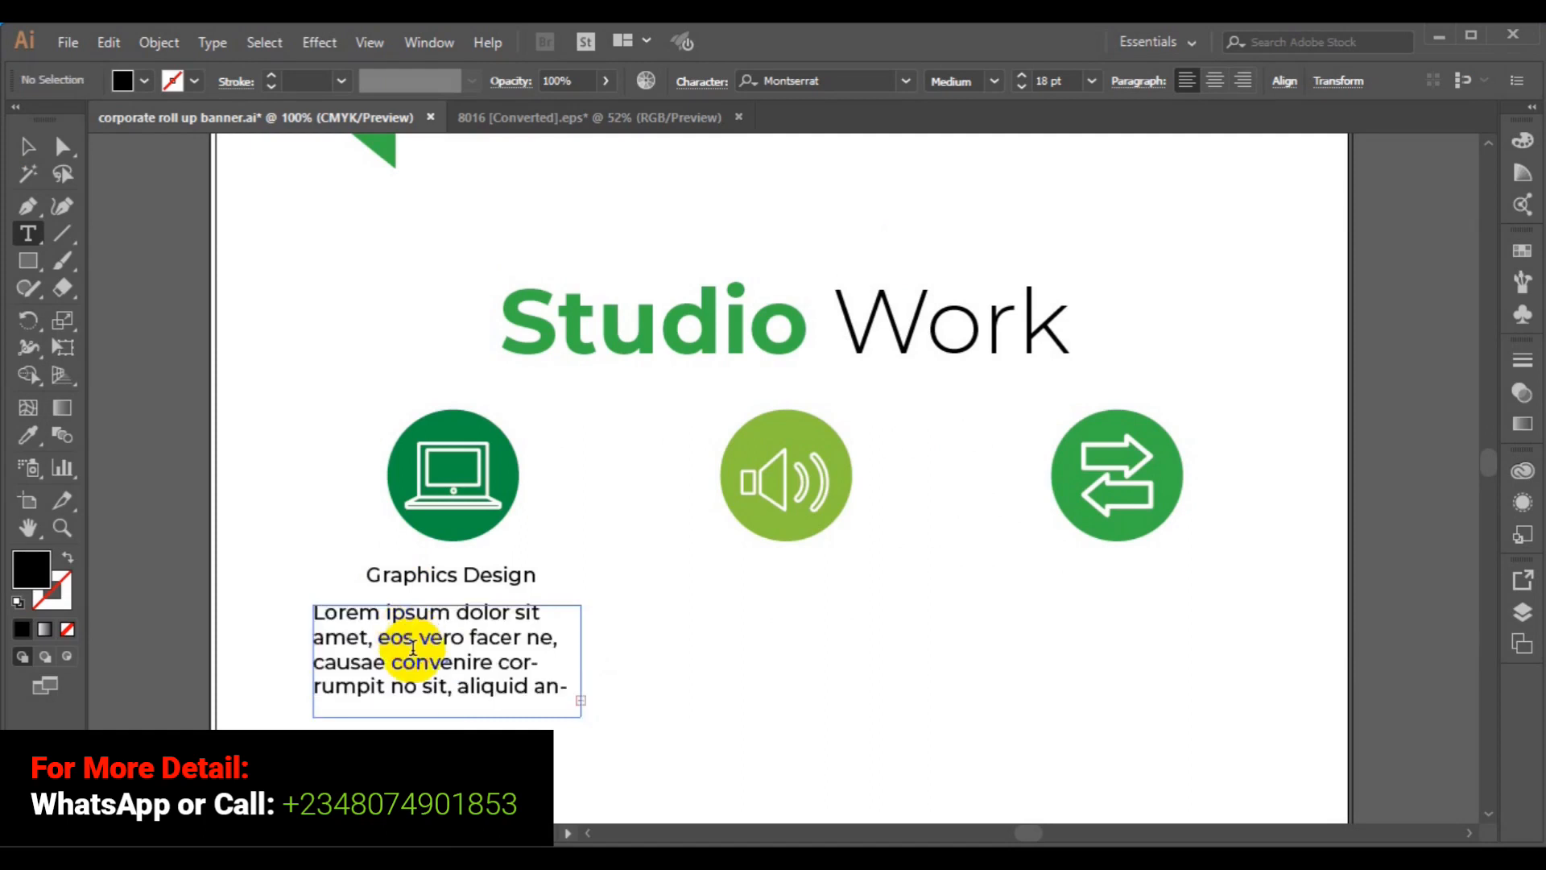
{"action": "triple_click", "coordinate": [414, 646]}
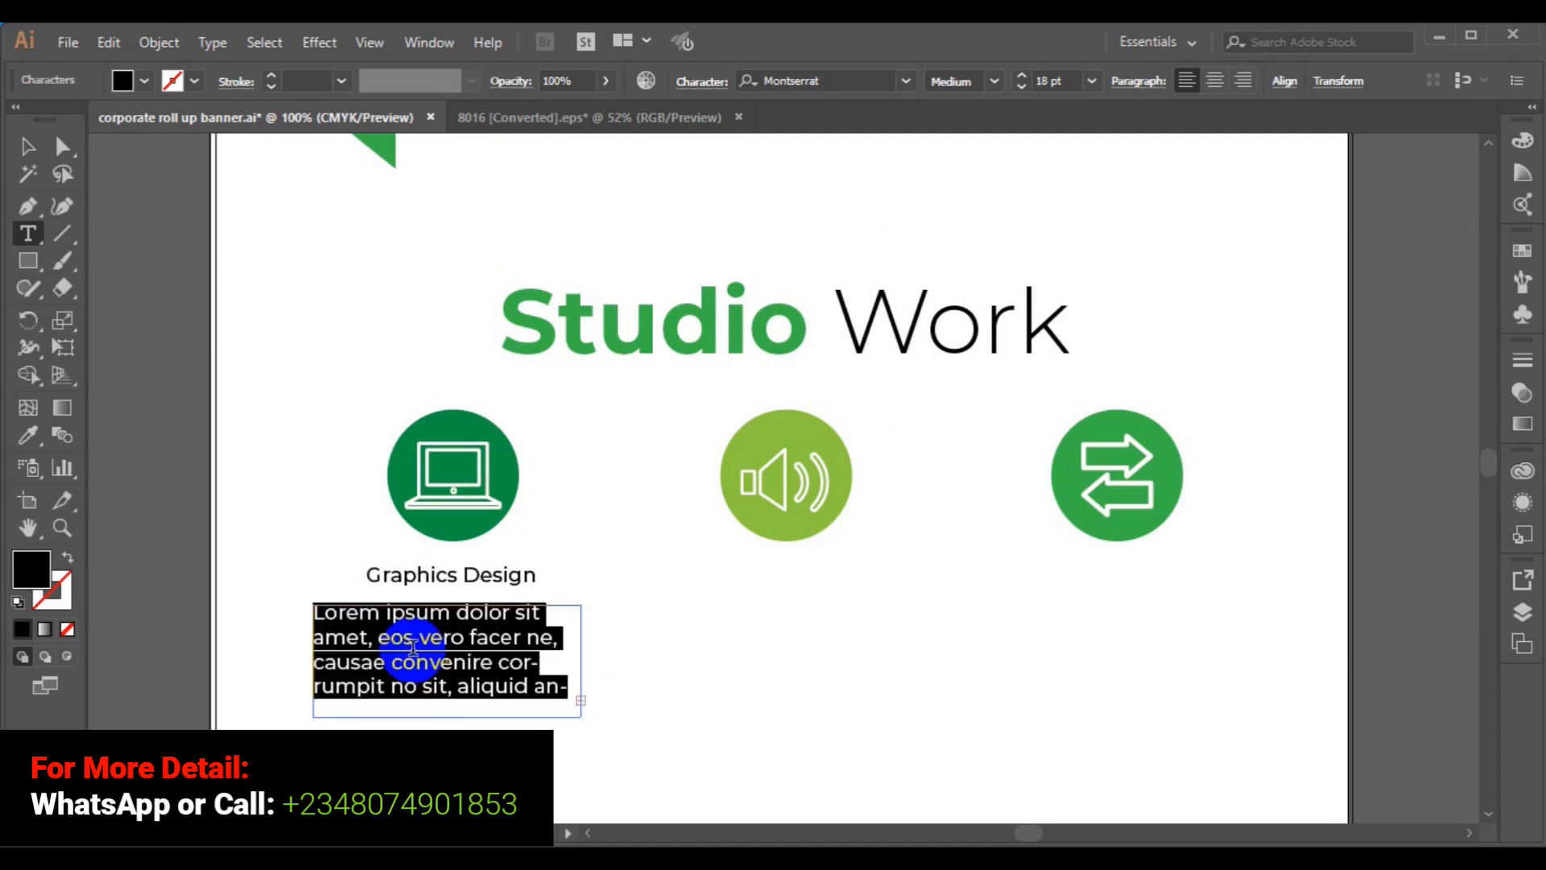
{"action": "left_click", "coordinate": [1092, 80]}
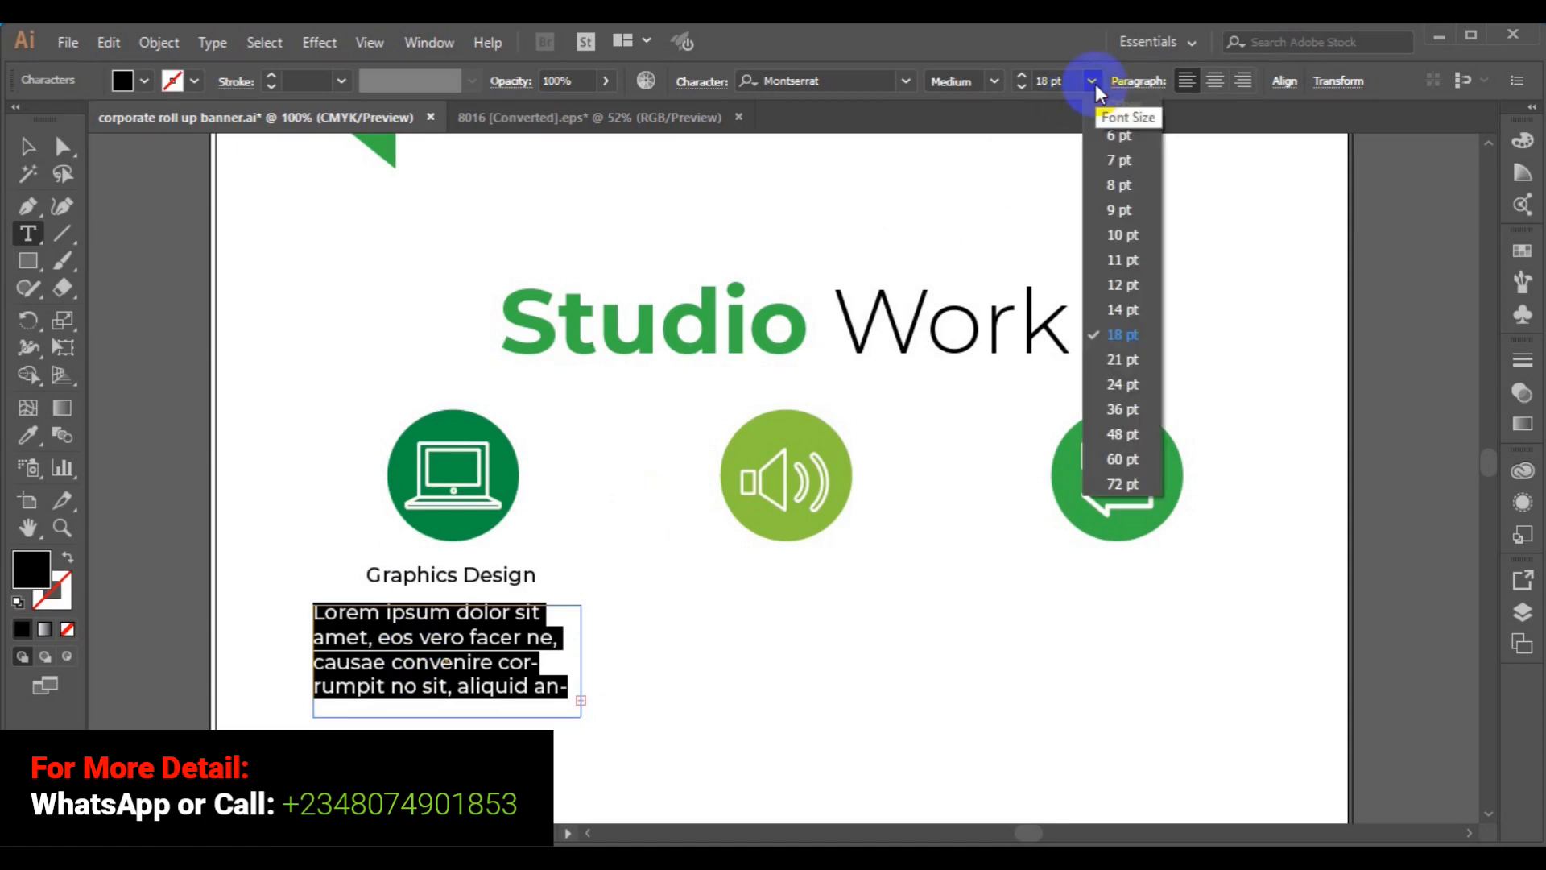
{"action": "left_click", "coordinate": [1121, 236]}
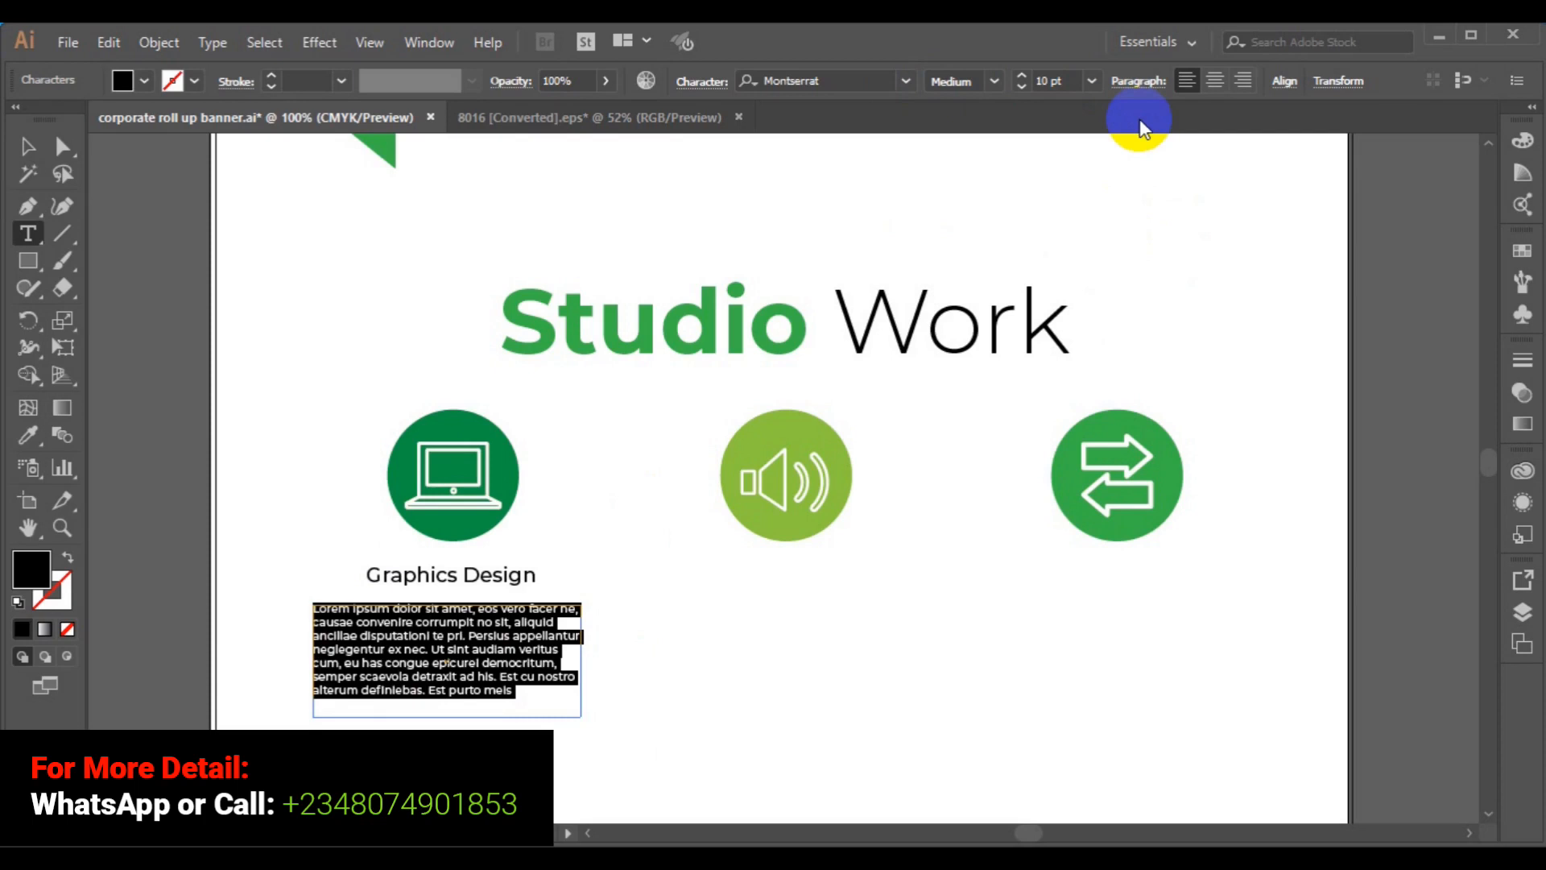
{"action": "left_click", "coordinate": [214, 43]}
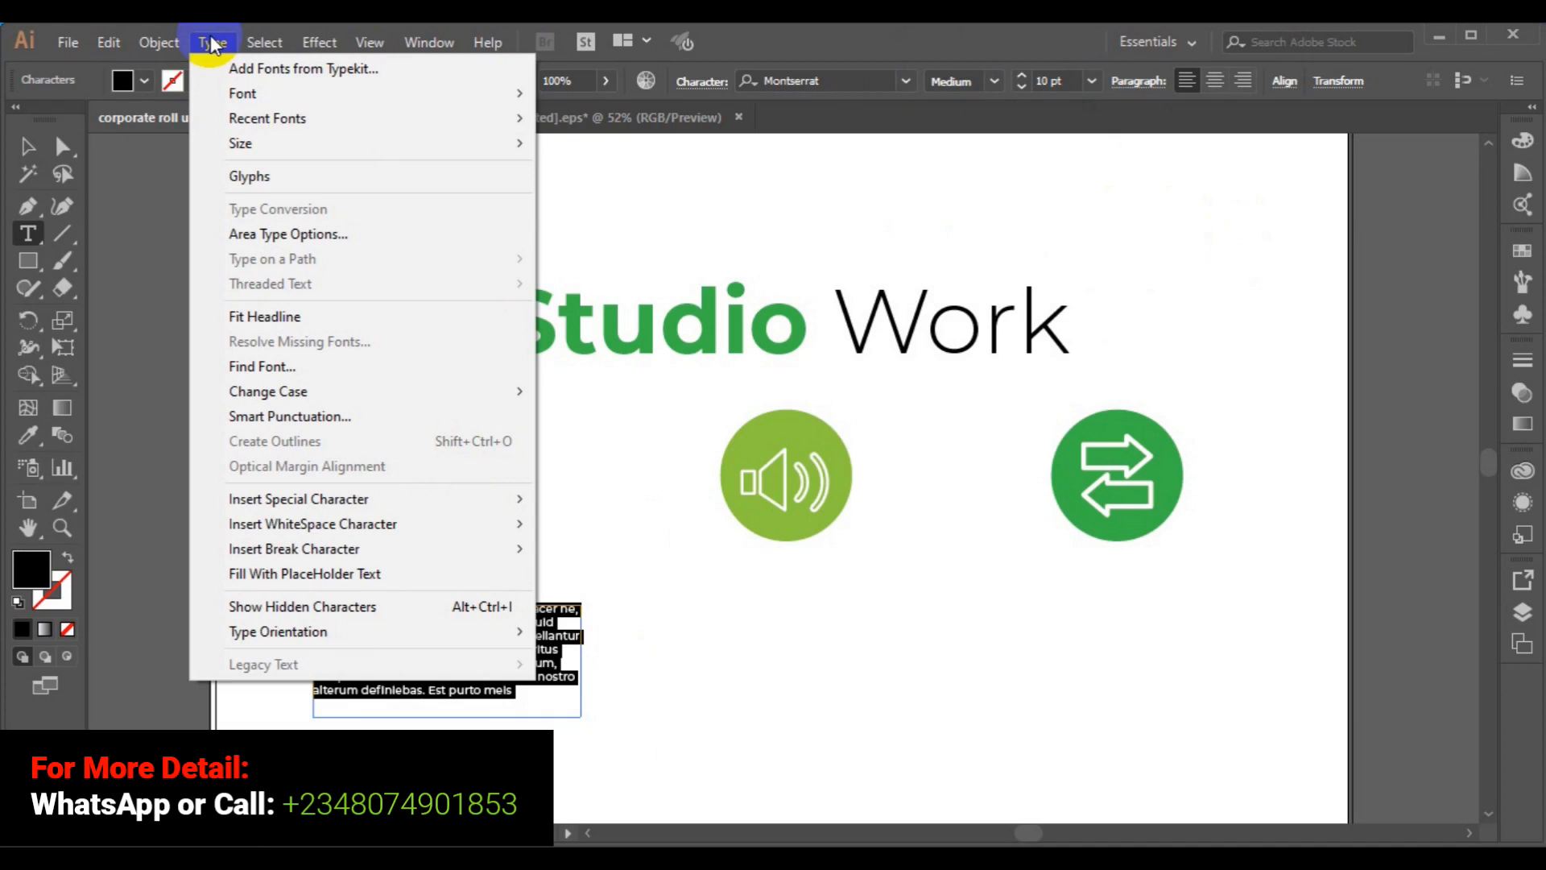
{"action": "left_click", "coordinate": [213, 45]}
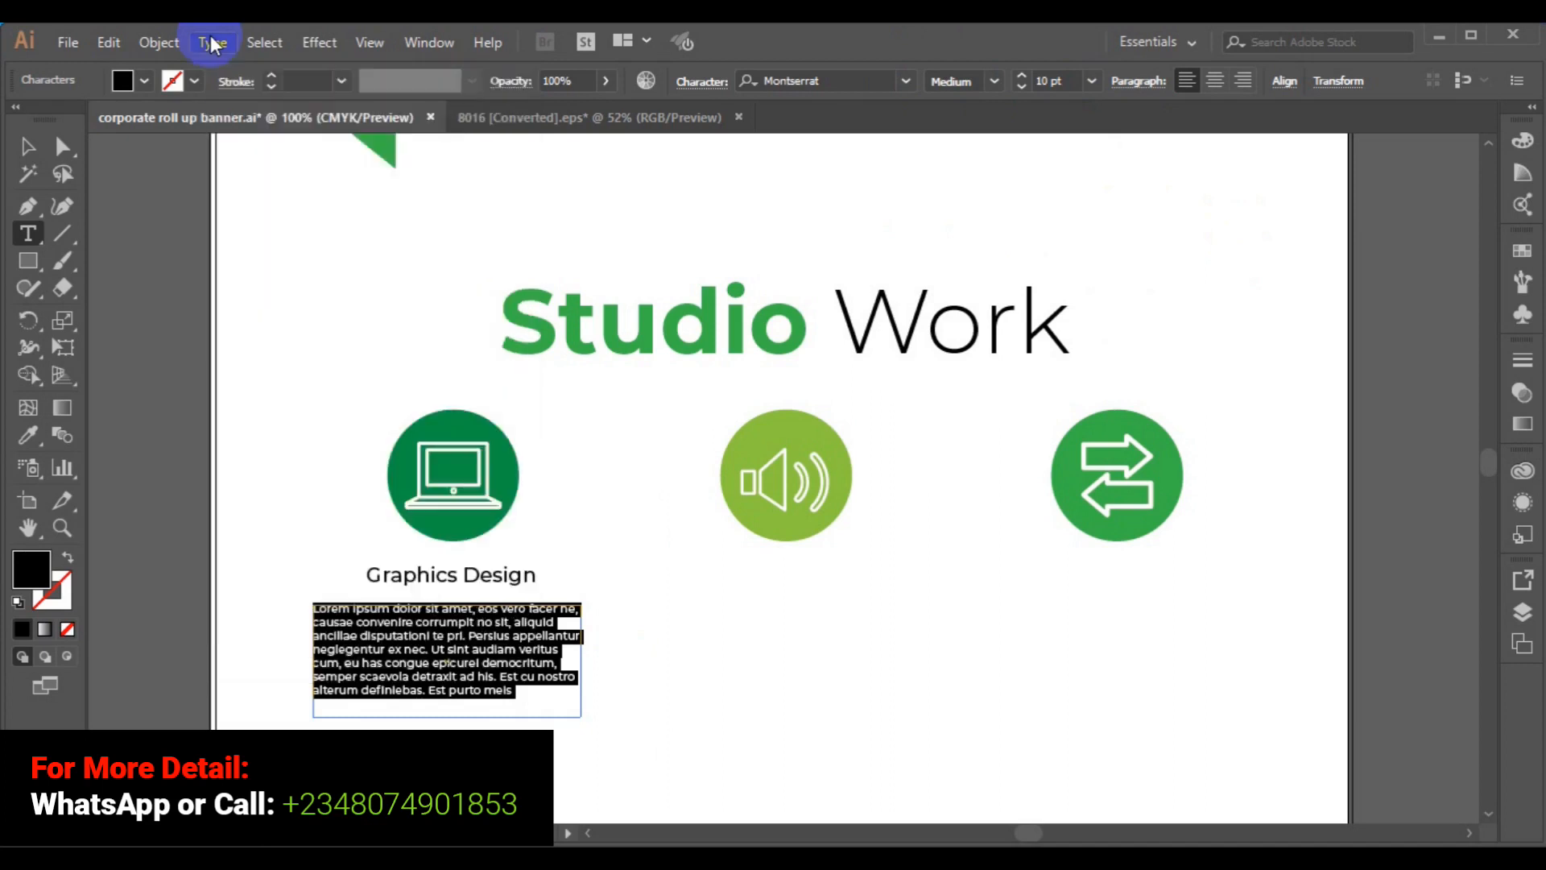
- Apply Justify All Lines to the lorem paragraph in the Paragraph panel
{"action": "key", "text": "ctrl+t"}
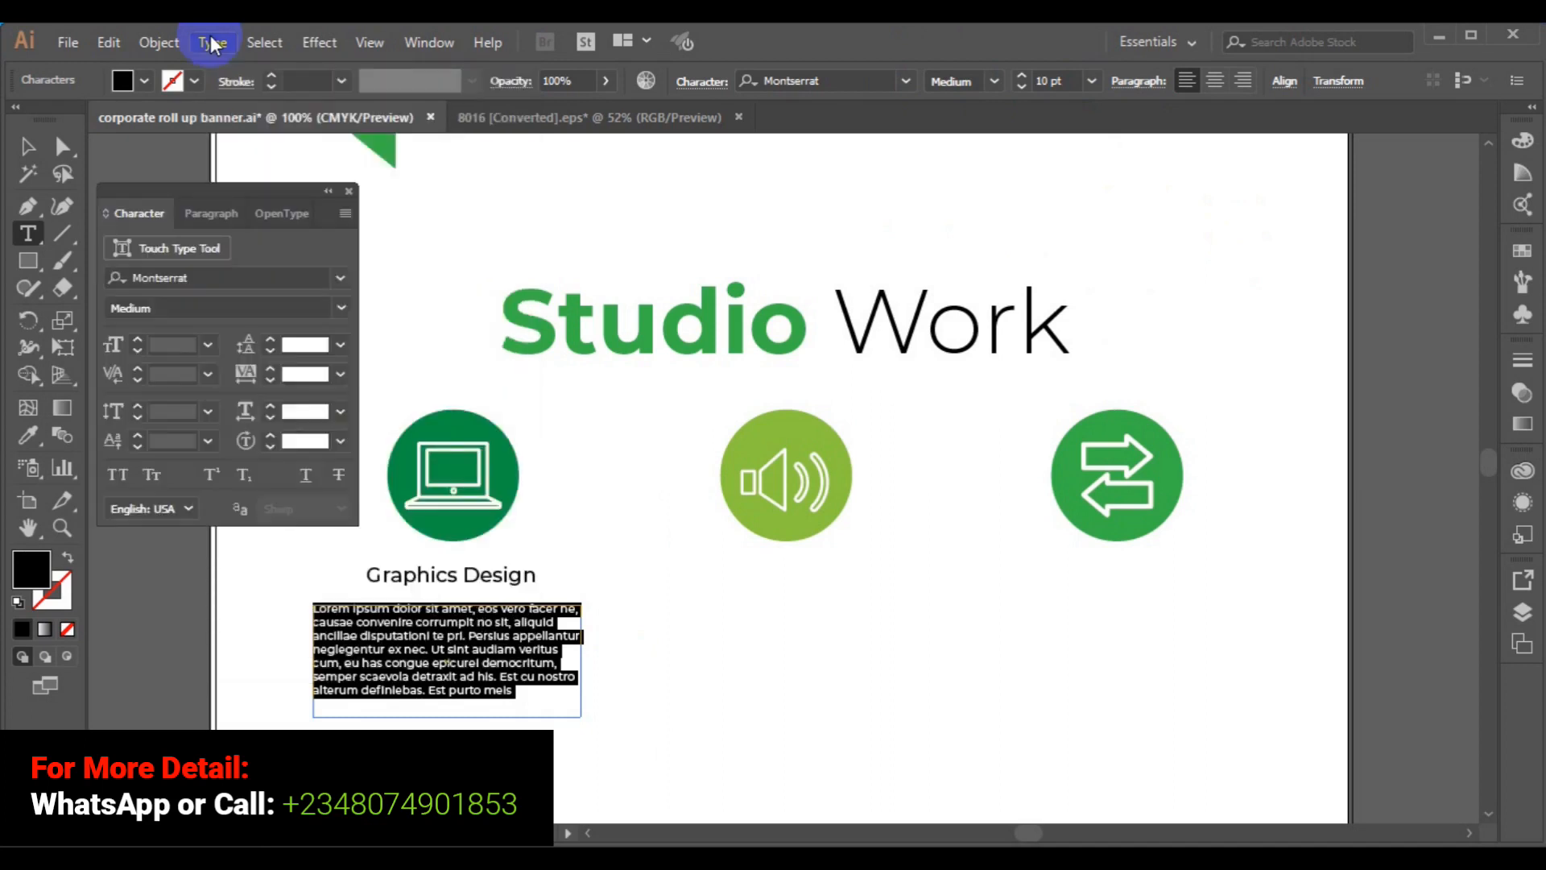
{"action": "left_click", "coordinate": [197, 223]}
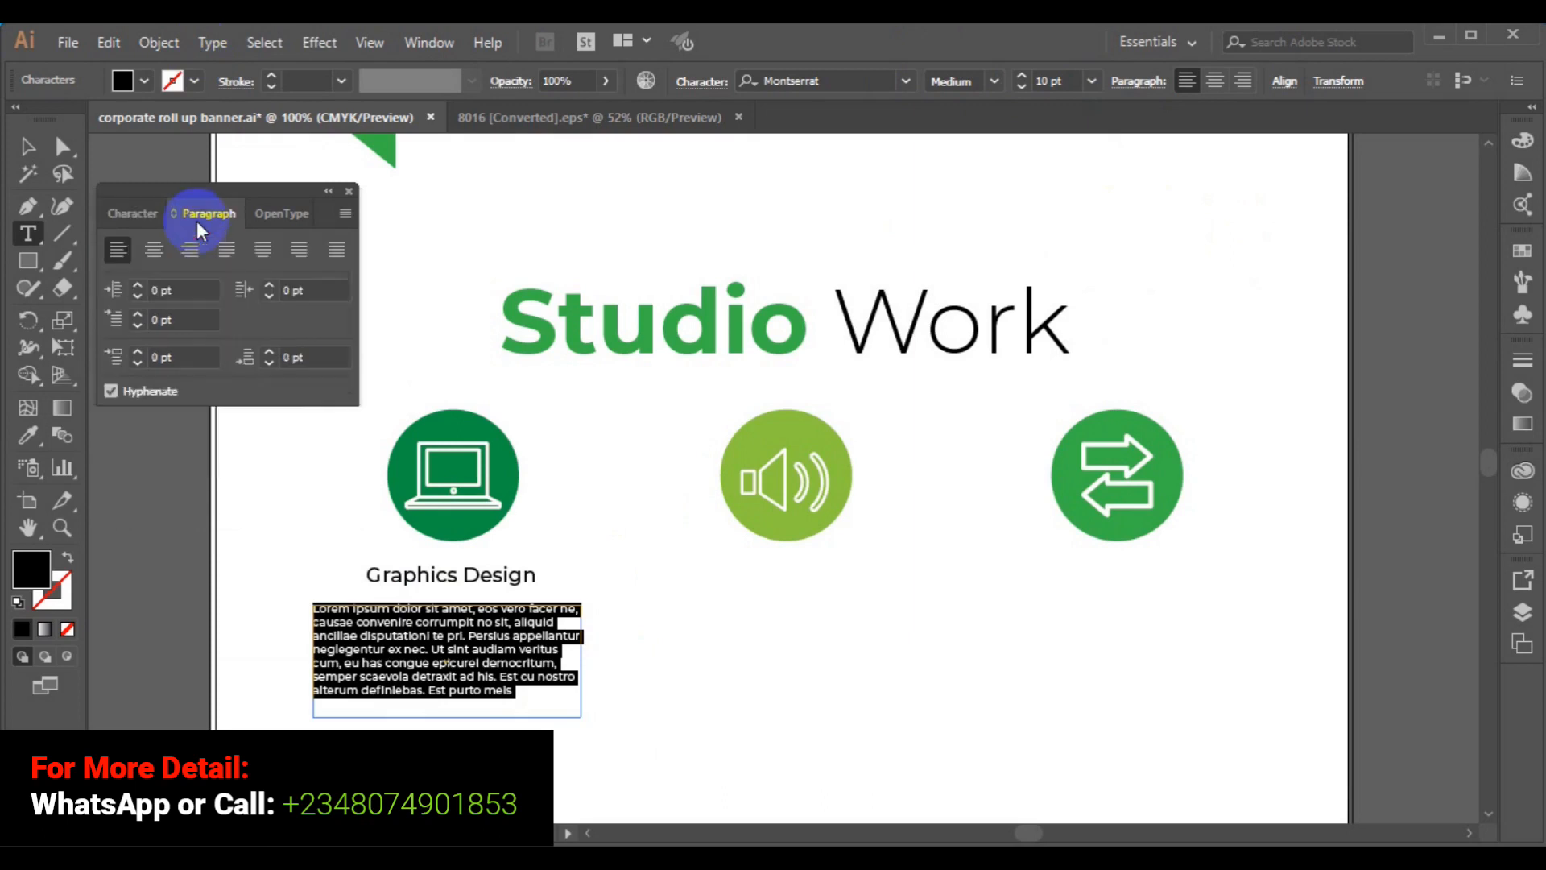
{"action": "left_click", "coordinate": [335, 253]}
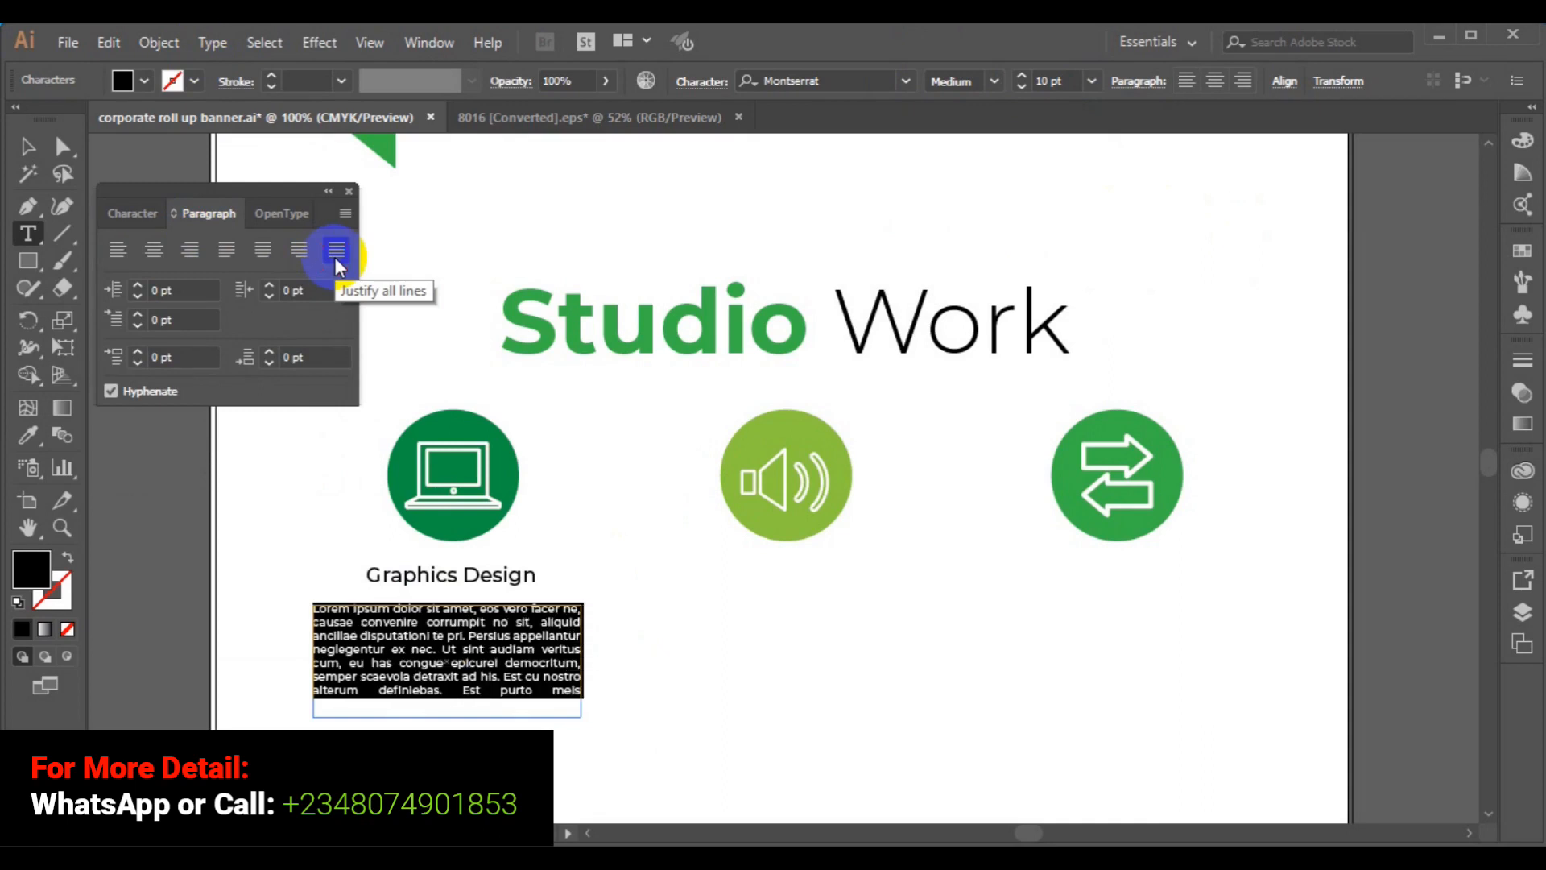
- Move the paragraph frame up under the heading, nudge it down, and select both together
{"action": "left_click", "coordinate": [32, 149]}
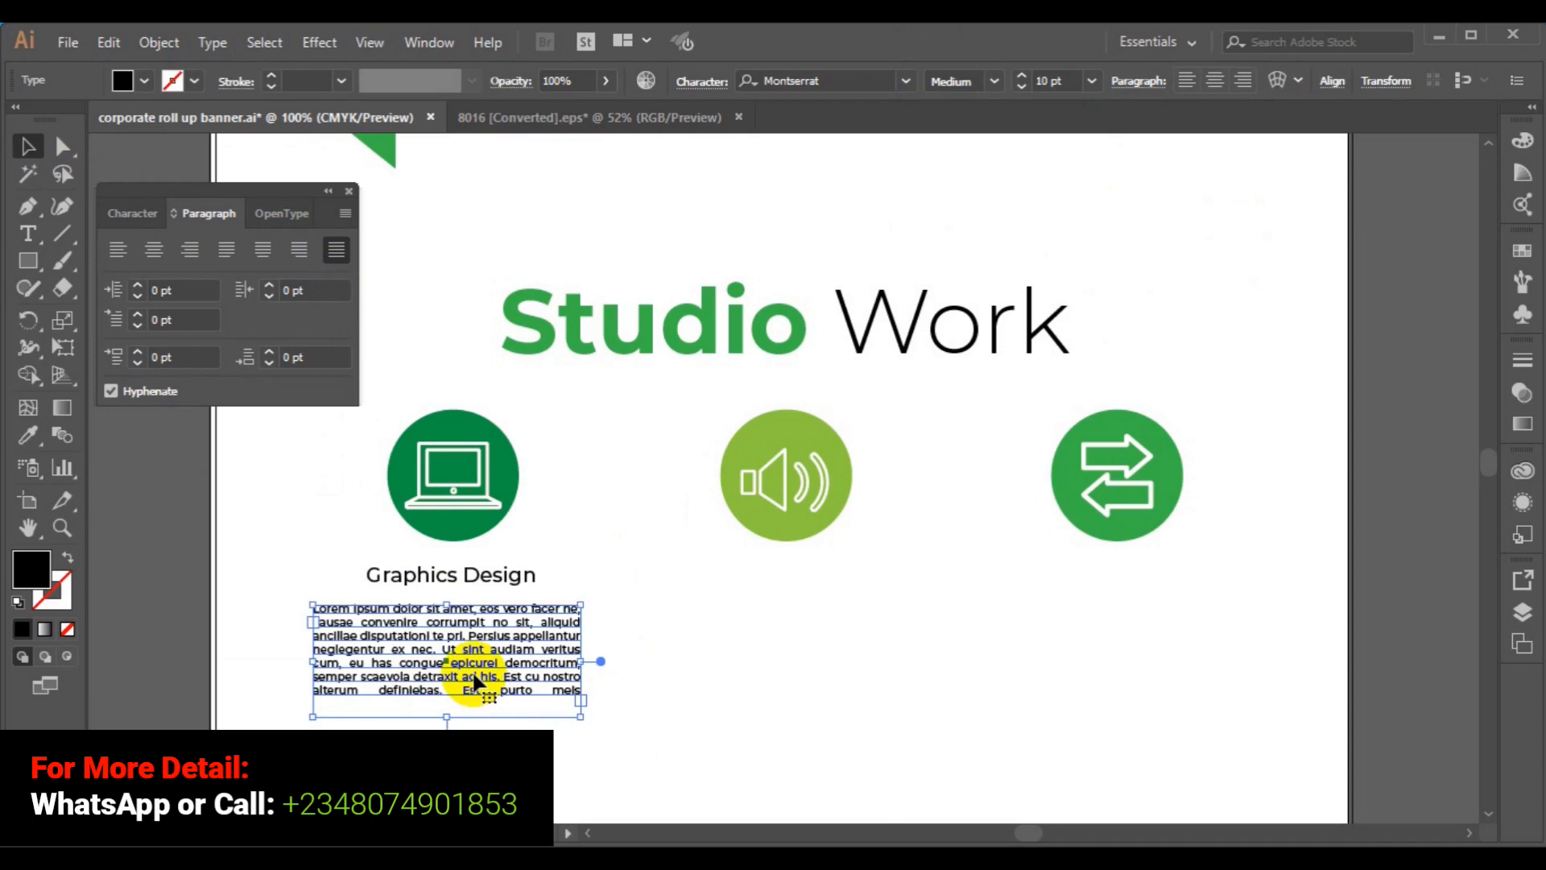
{"action": "left_click_drag", "start_coordinate": [475, 681], "coordinate": [474, 661]}
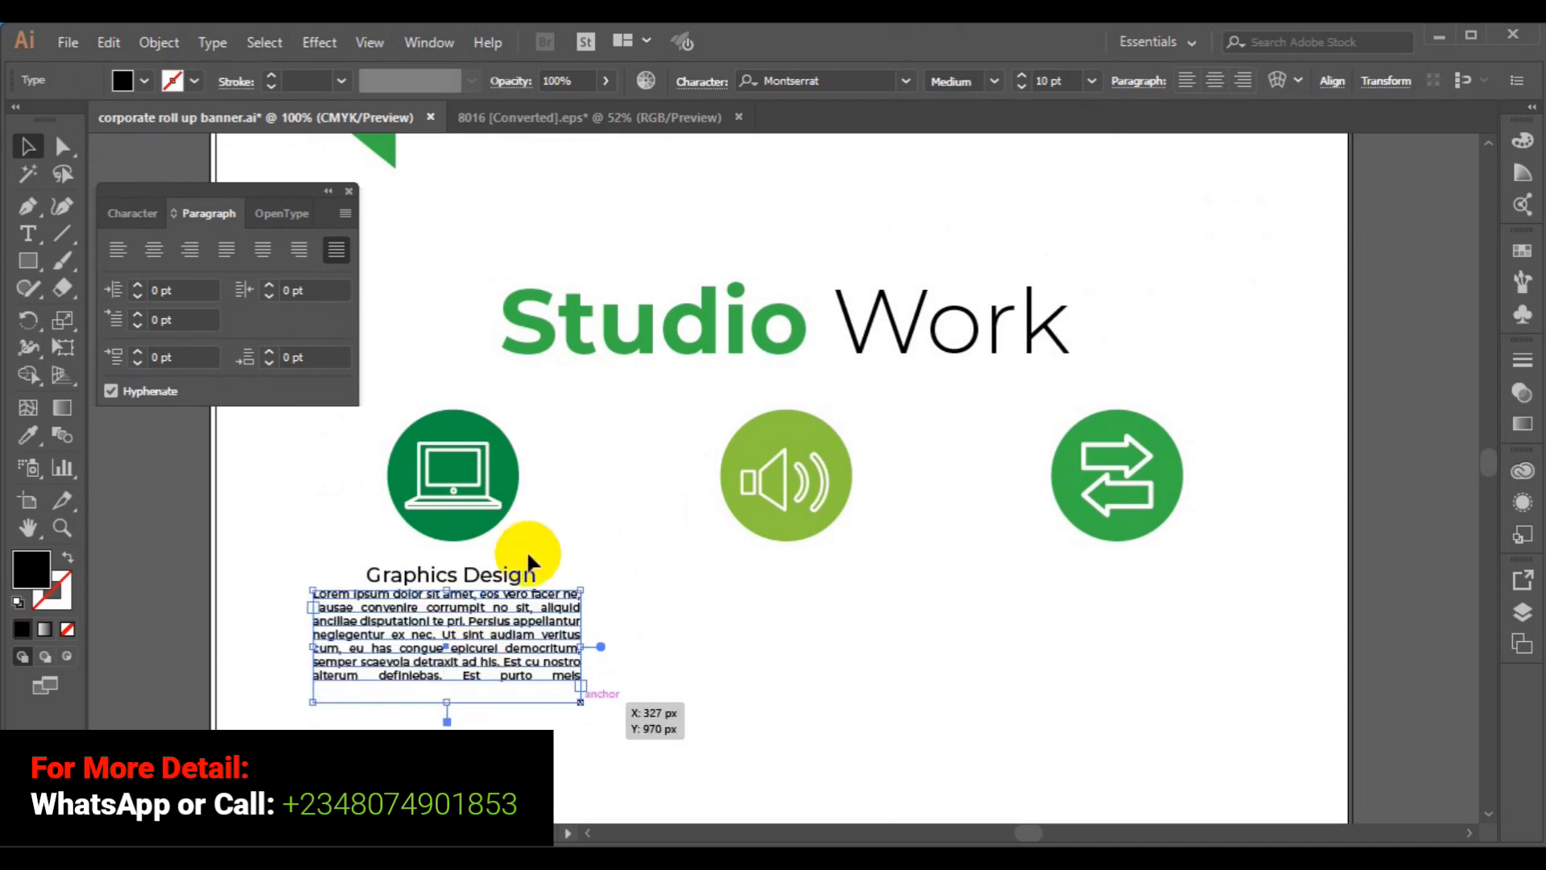
{"action": "key", "text": "Down"}
{"action": "key", "text": "Down"}
{"action": "key", "text": "Down"}
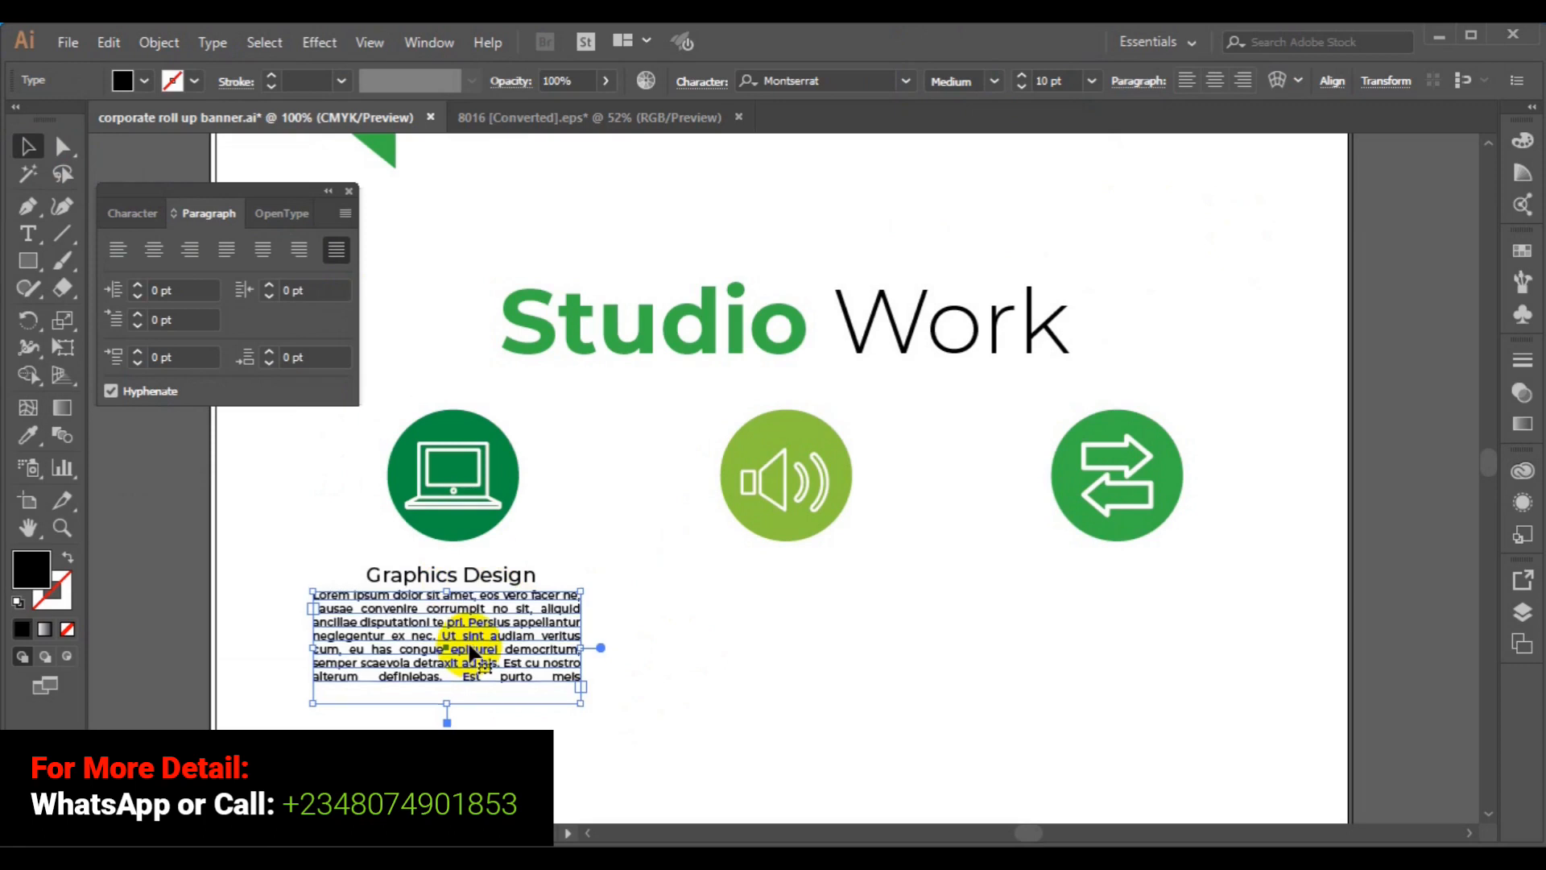
{"action": "key", "text": "Down"}
{"action": "key", "text": "Down"}
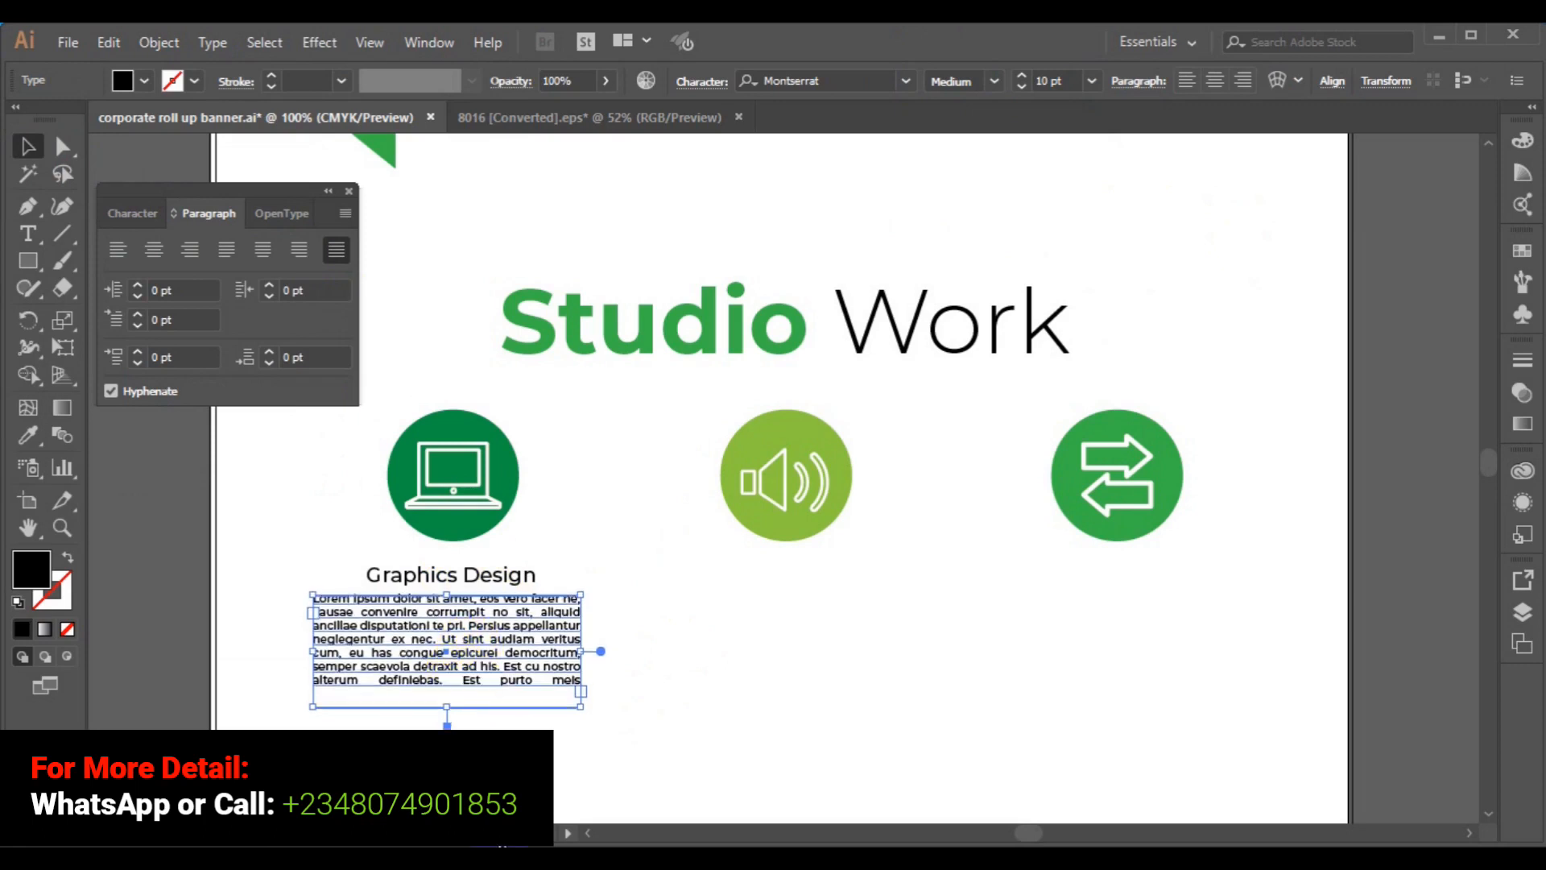
{"action": "left_click", "coordinate": [490, 585]}
{"action": "left_click", "coordinate": [489, 581], "text": "shift"}
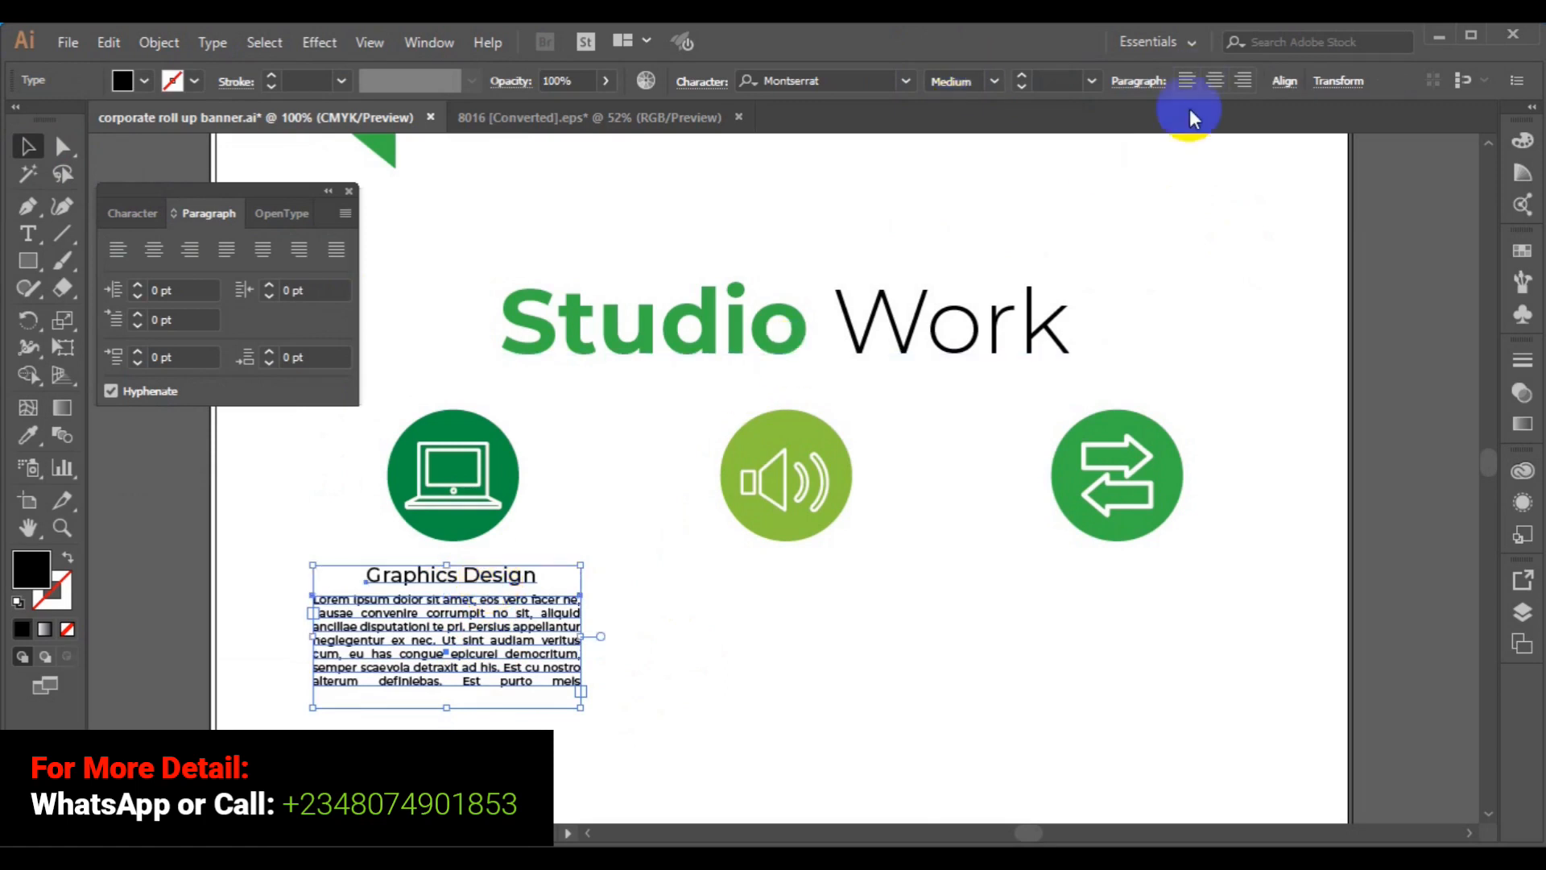
- Horizontally centre-align the heading and paragraph, undoing an accidental vertical centring
{"action": "left_click", "coordinate": [1285, 84]}
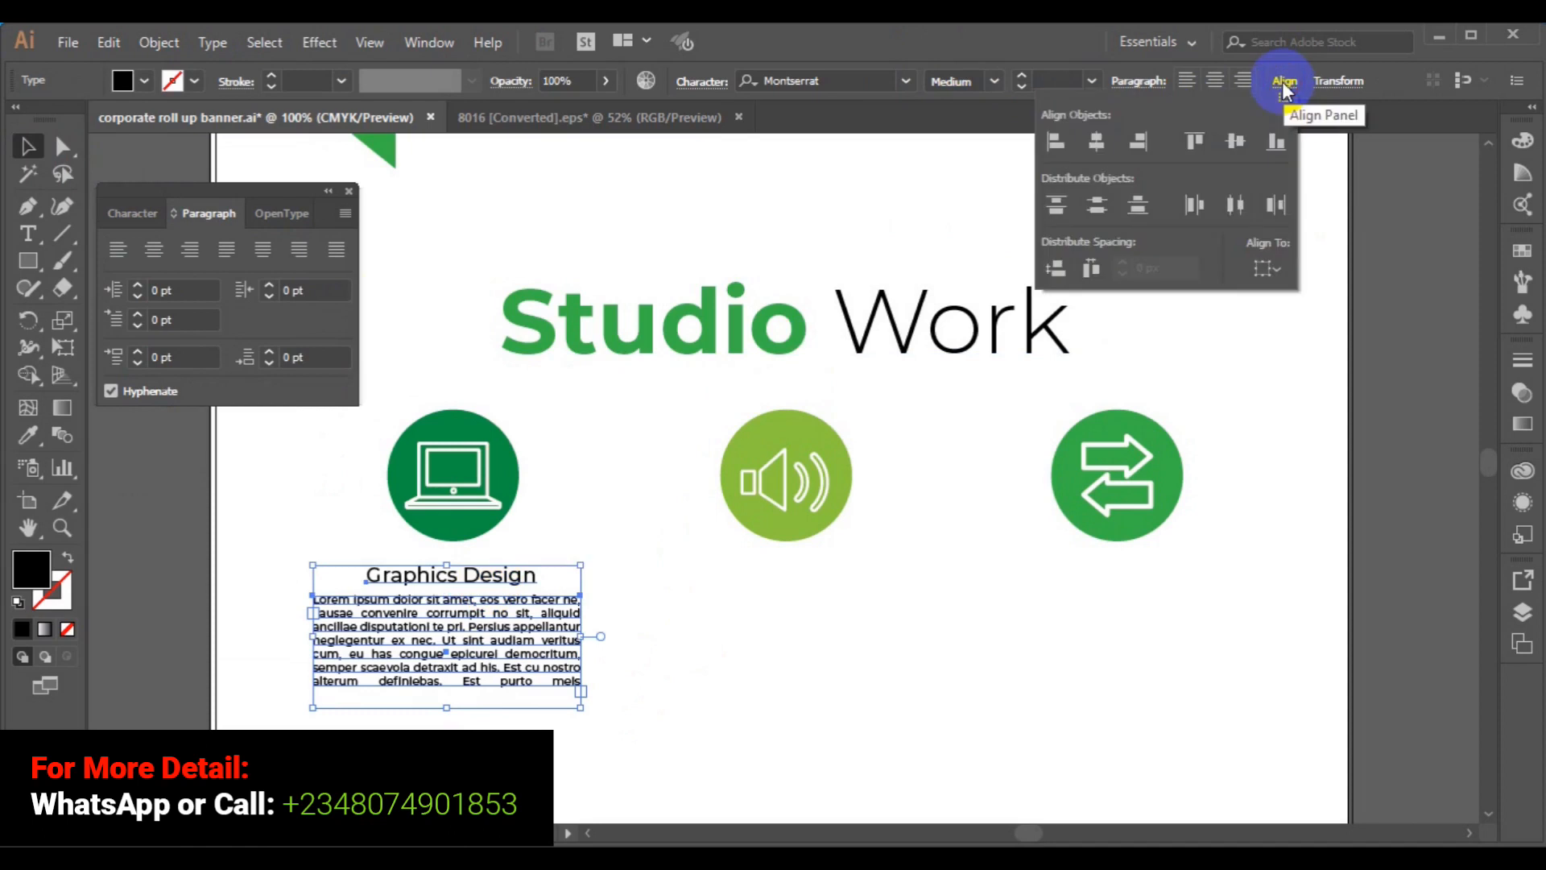
{"action": "left_click", "coordinate": [1228, 146]}
{"action": "key", "text": "Escape"}
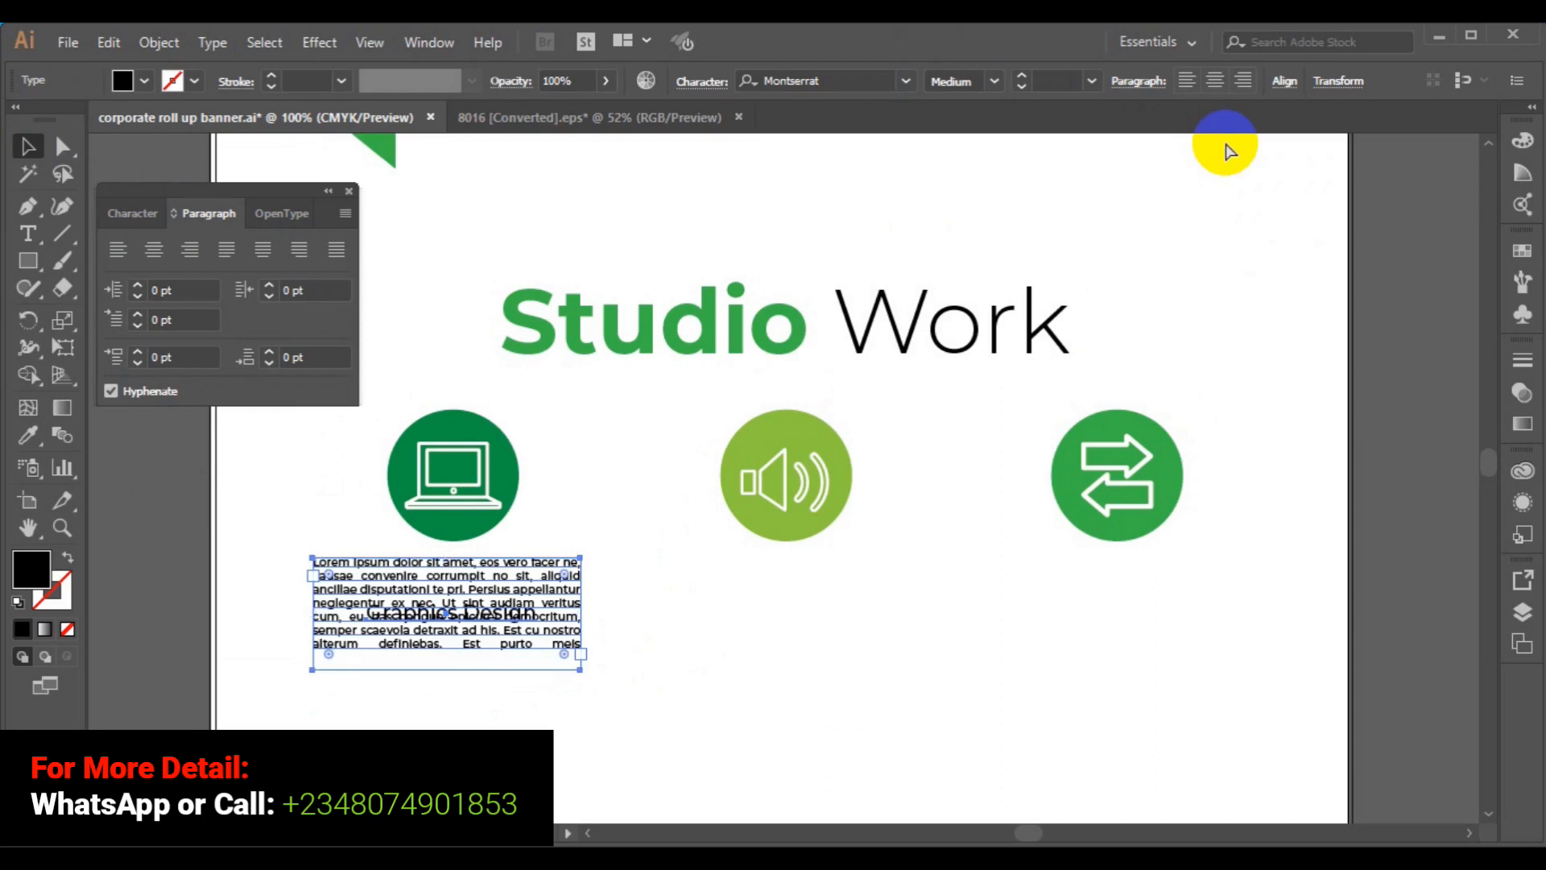
{"action": "key", "text": "ctrl+z"}
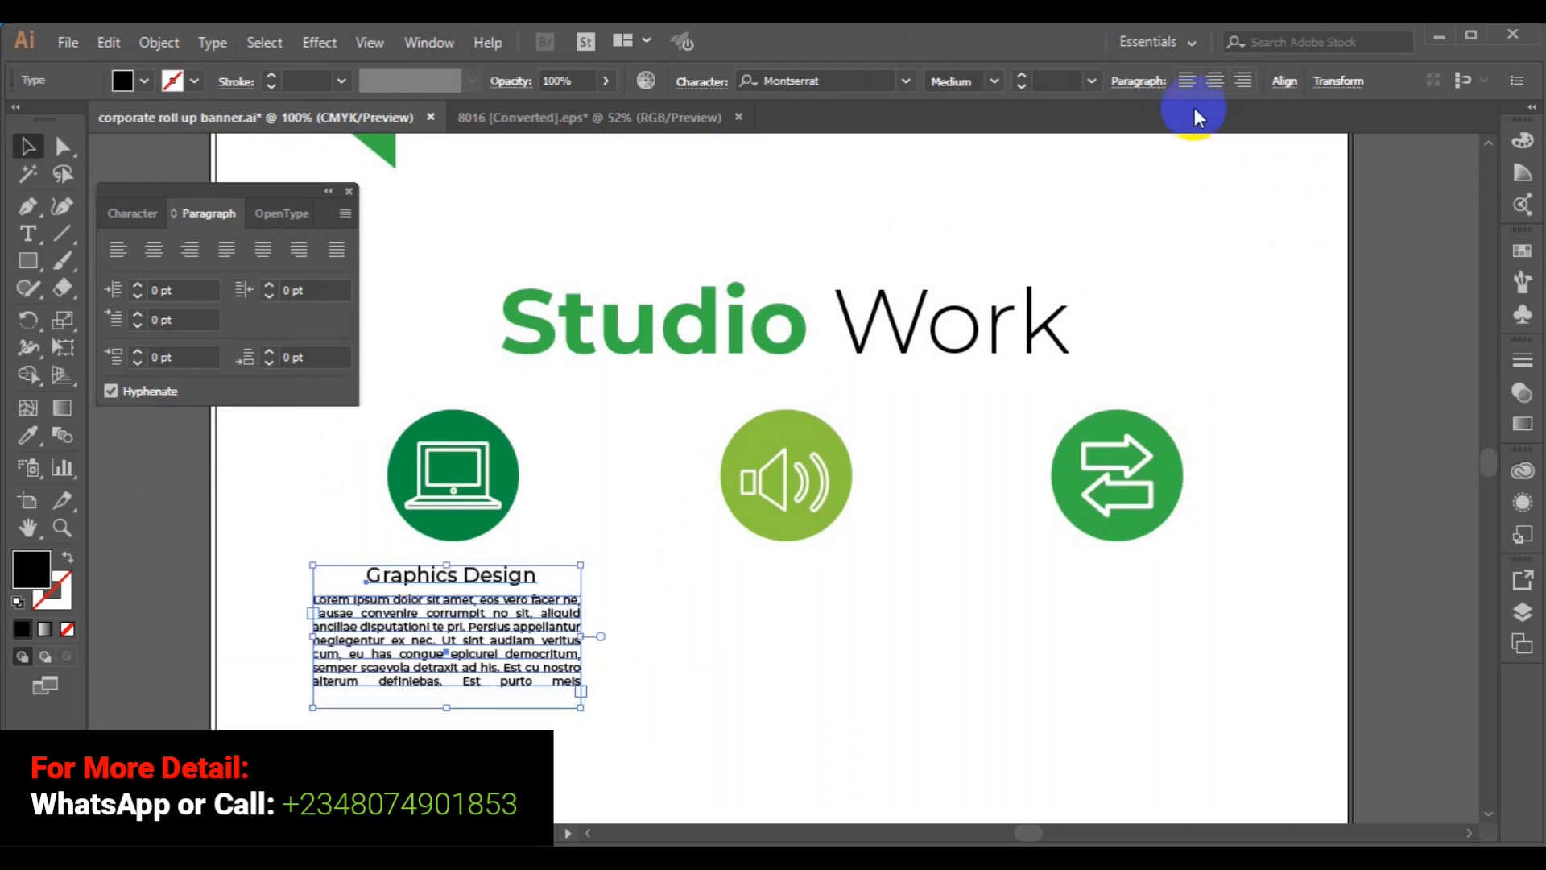
{"action": "left_click", "coordinate": [1284, 84]}
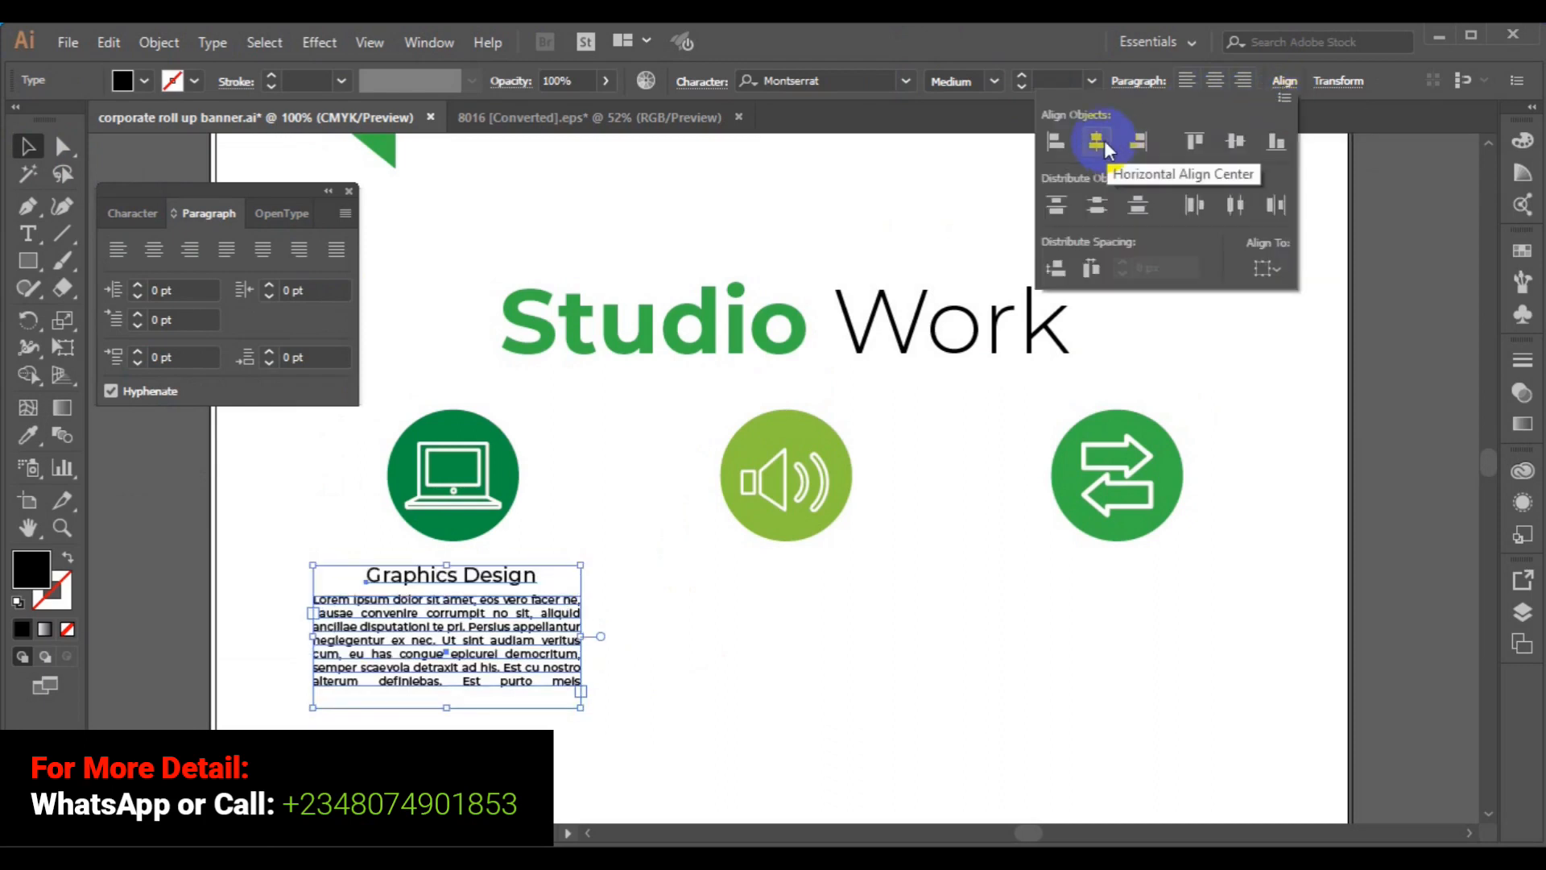
{"action": "left_click", "coordinate": [1104, 140]}
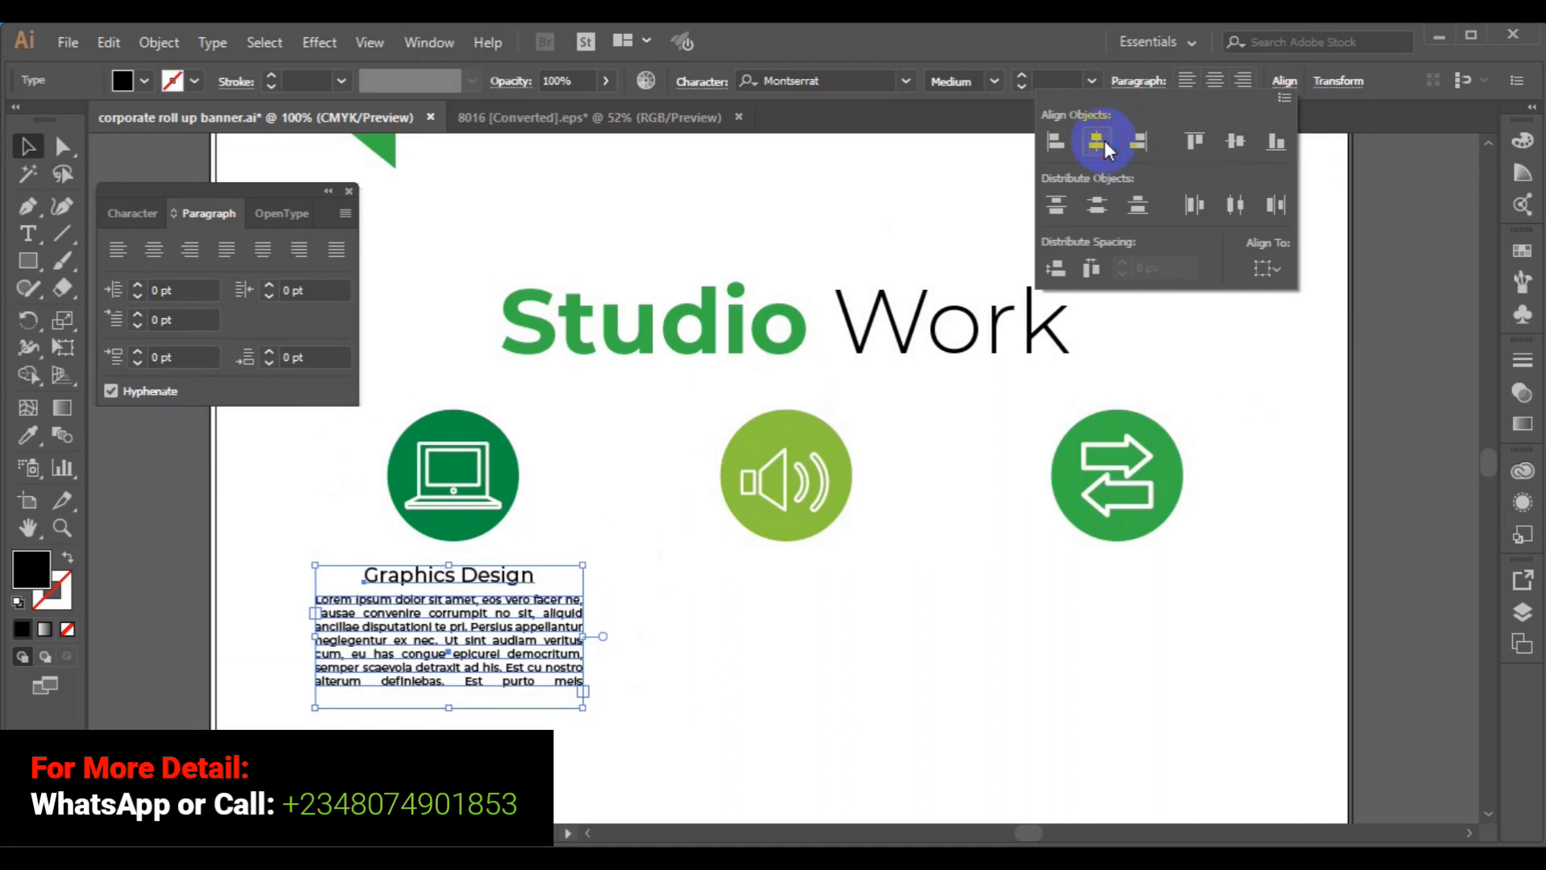
- Deselect, then select the Graphics Design heading on its own
{"action": "left_click", "coordinate": [797, 541]}
{"action": "left_click", "coordinate": [735, 632]}
{"action": "left_click", "coordinate": [473, 573]}
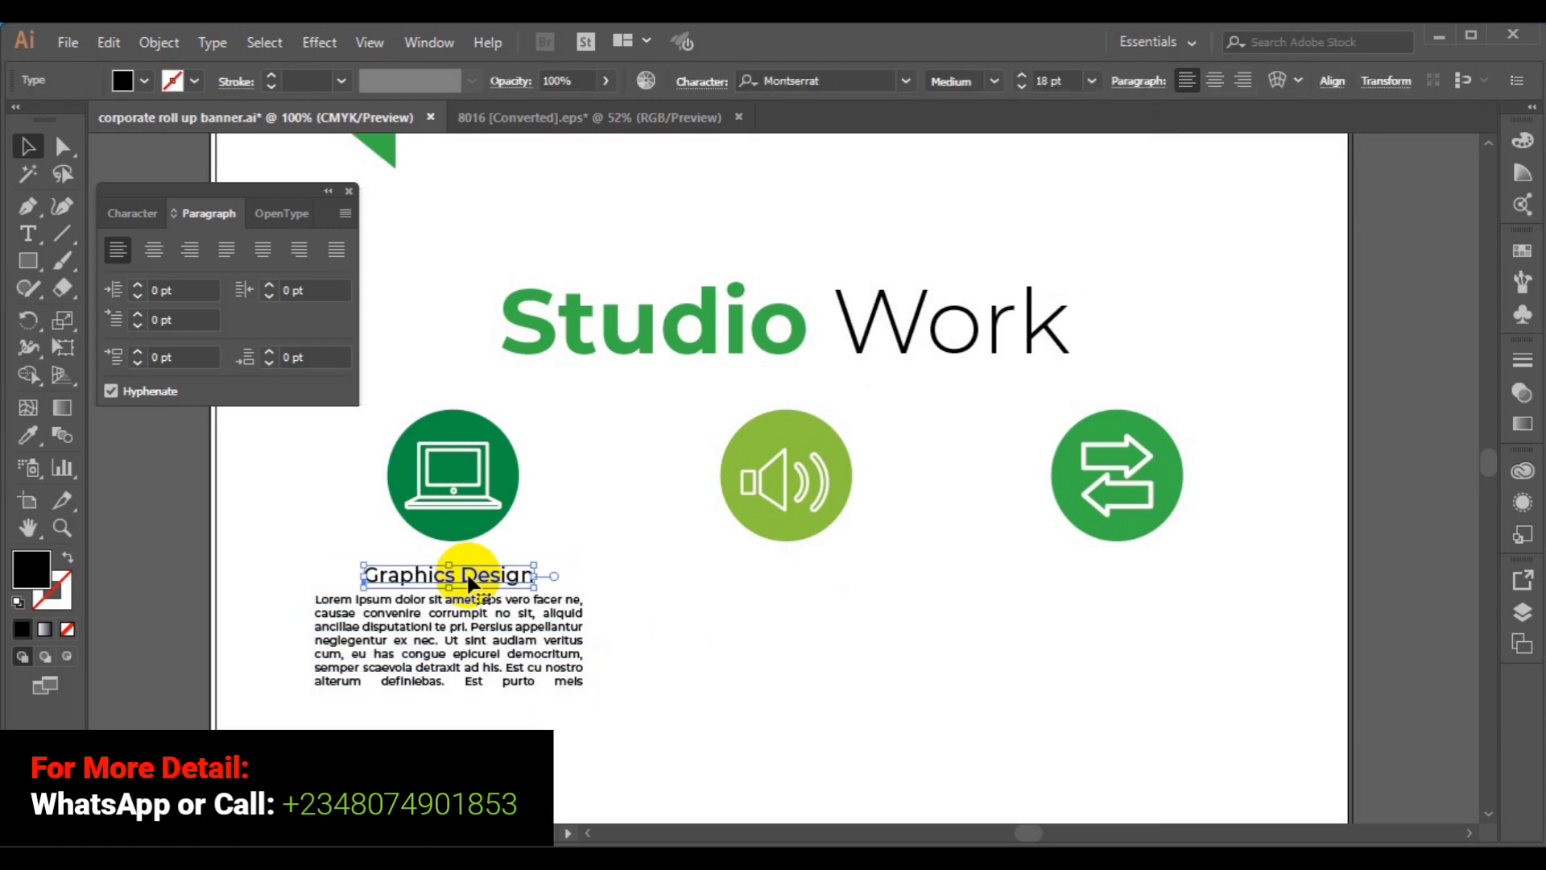
- Sample the icon circles' green onto the heading with the Eyedropper
{"action": "left_click", "coordinate": [29, 450]}
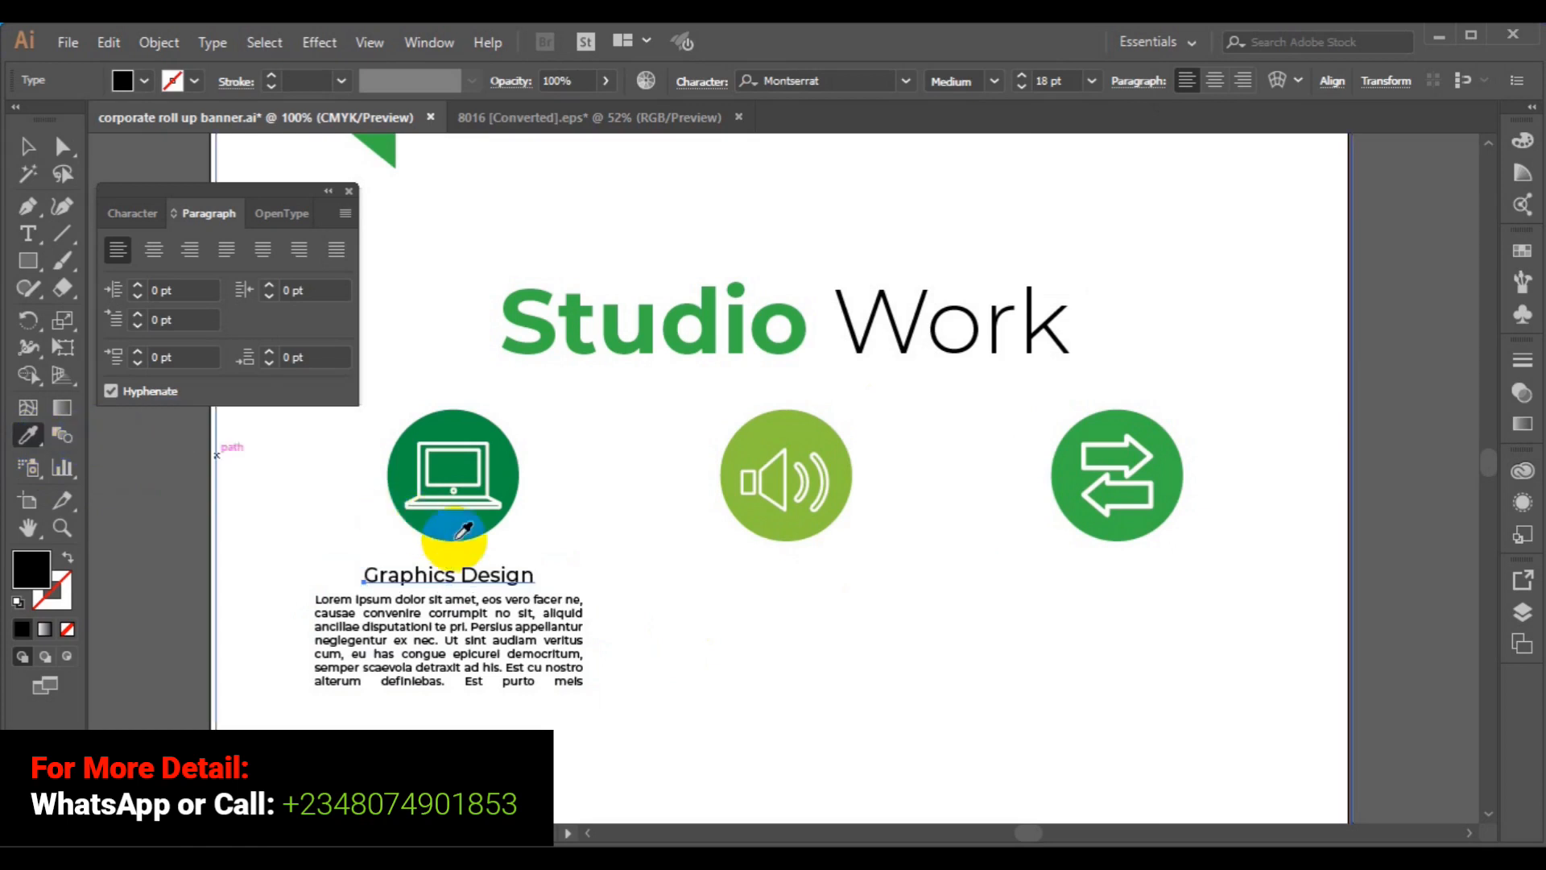
{"action": "left_click", "coordinate": [765, 506]}
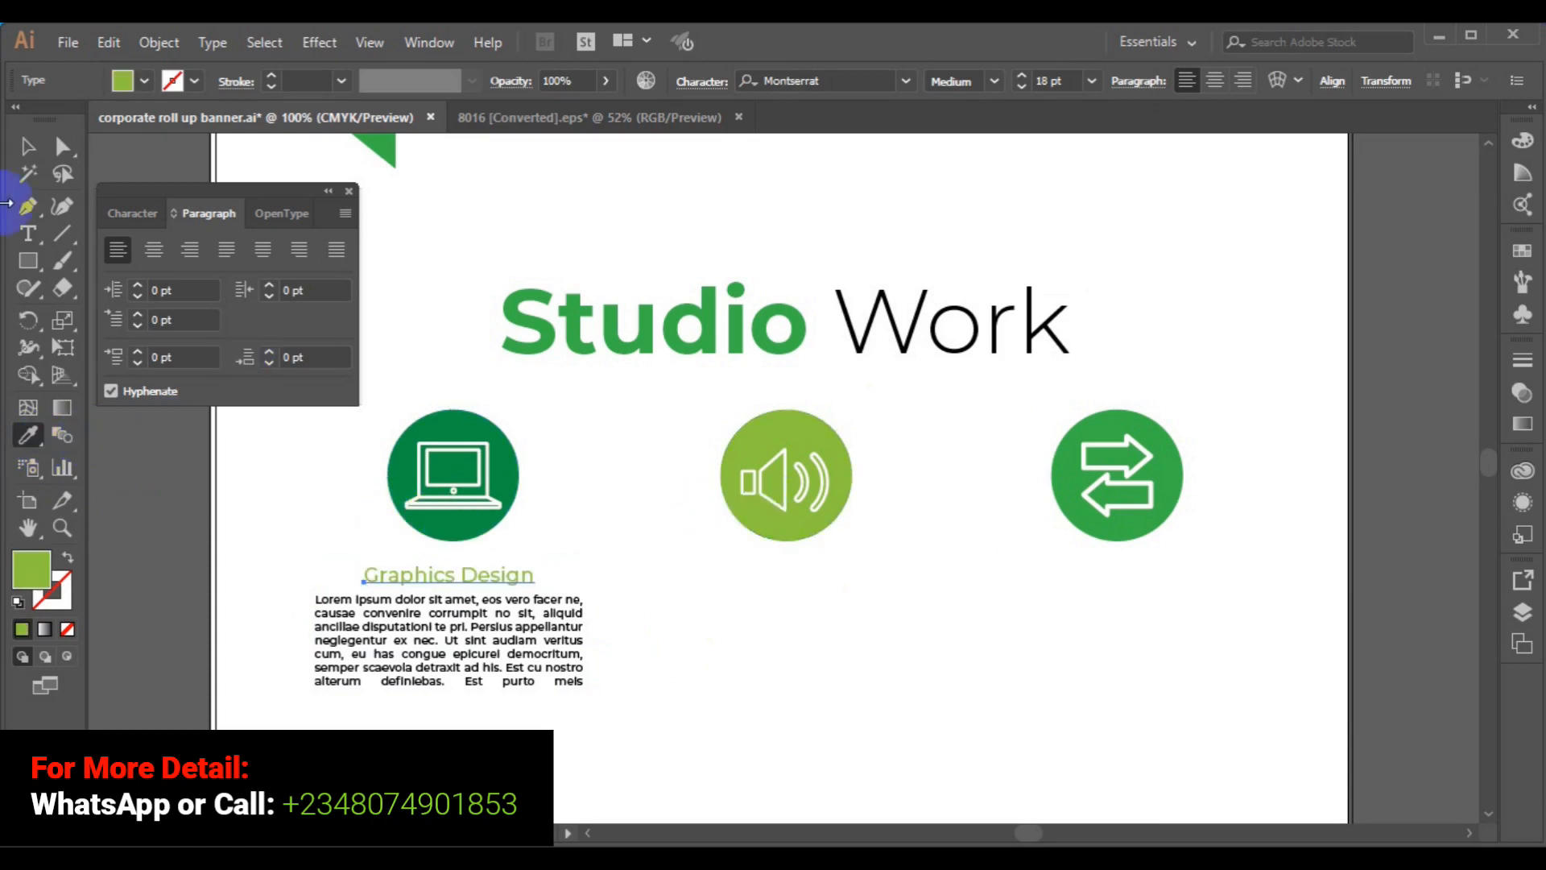
{"action": "left_click", "coordinate": [1076, 473]}
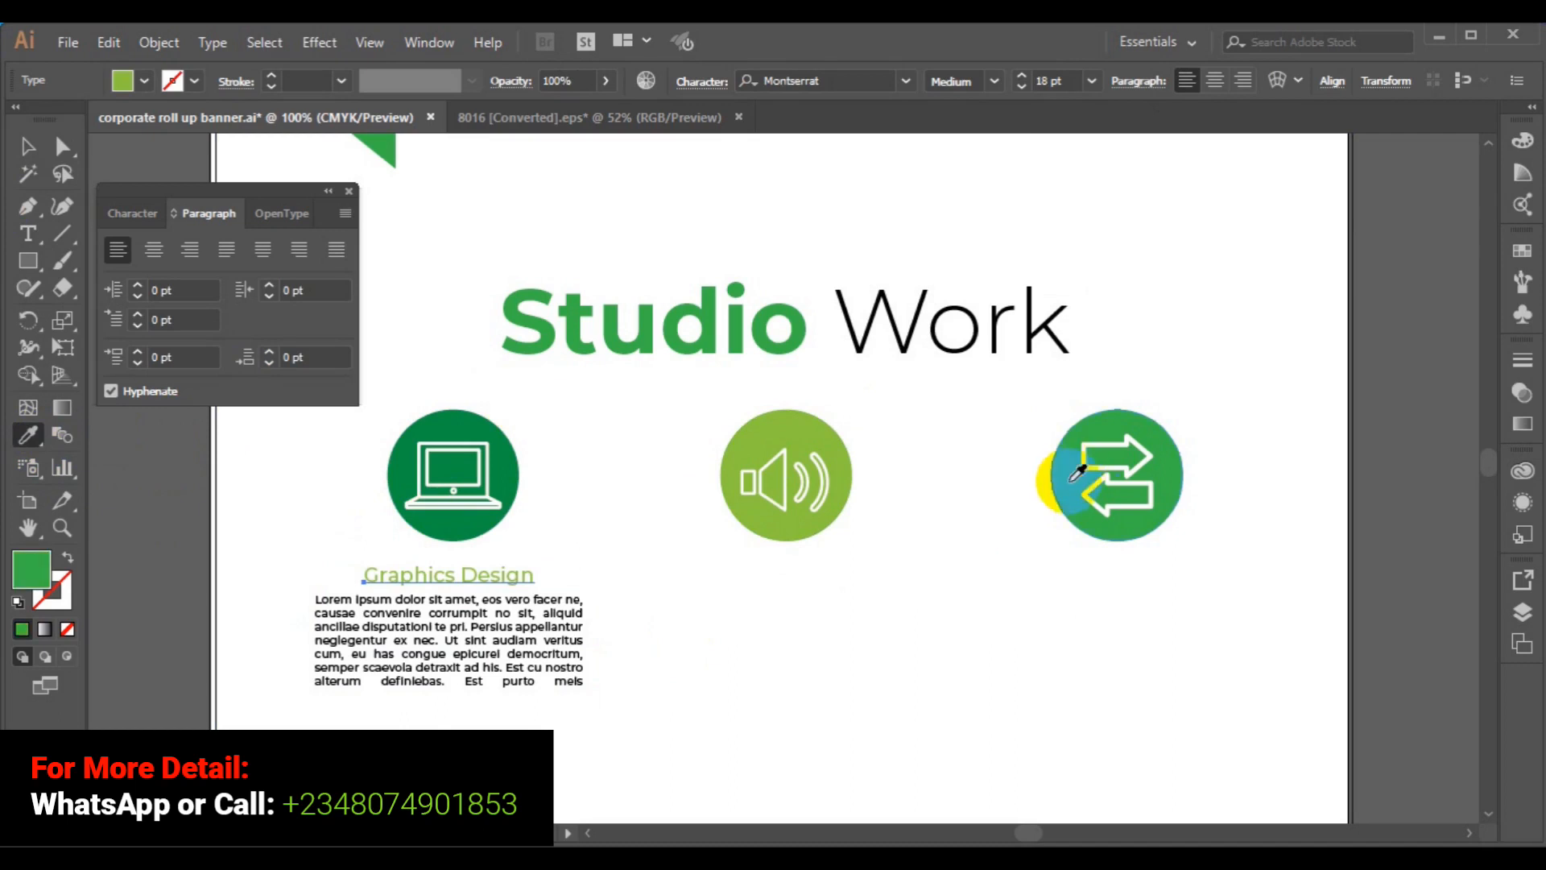
- Select the green heading together with its body paragraph
{"action": "left_click", "coordinate": [28, 147]}
{"action": "left_click_drag", "start_coordinate": [276, 472], "coordinate": [465, 624]}
{"action": "left_click", "coordinate": [473, 638], "text": "shift"}
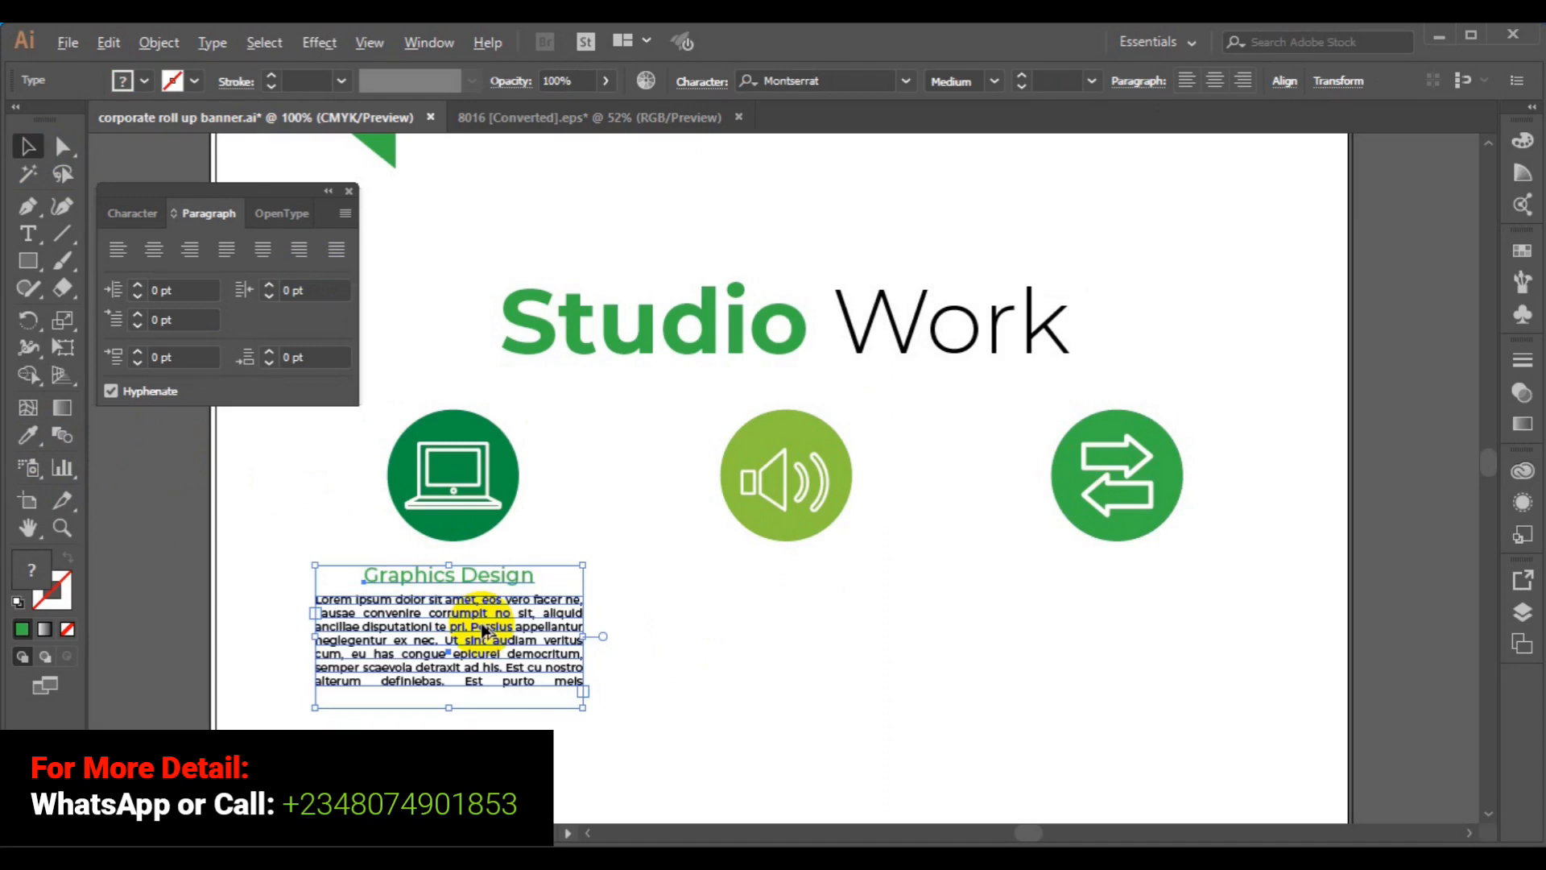
- Alt-drag copies of the heading and paragraph beneath the speaker and arrows icons
{"action": "left_click_drag", "start_coordinate": [524, 637], "coordinate": [1164, 627]}
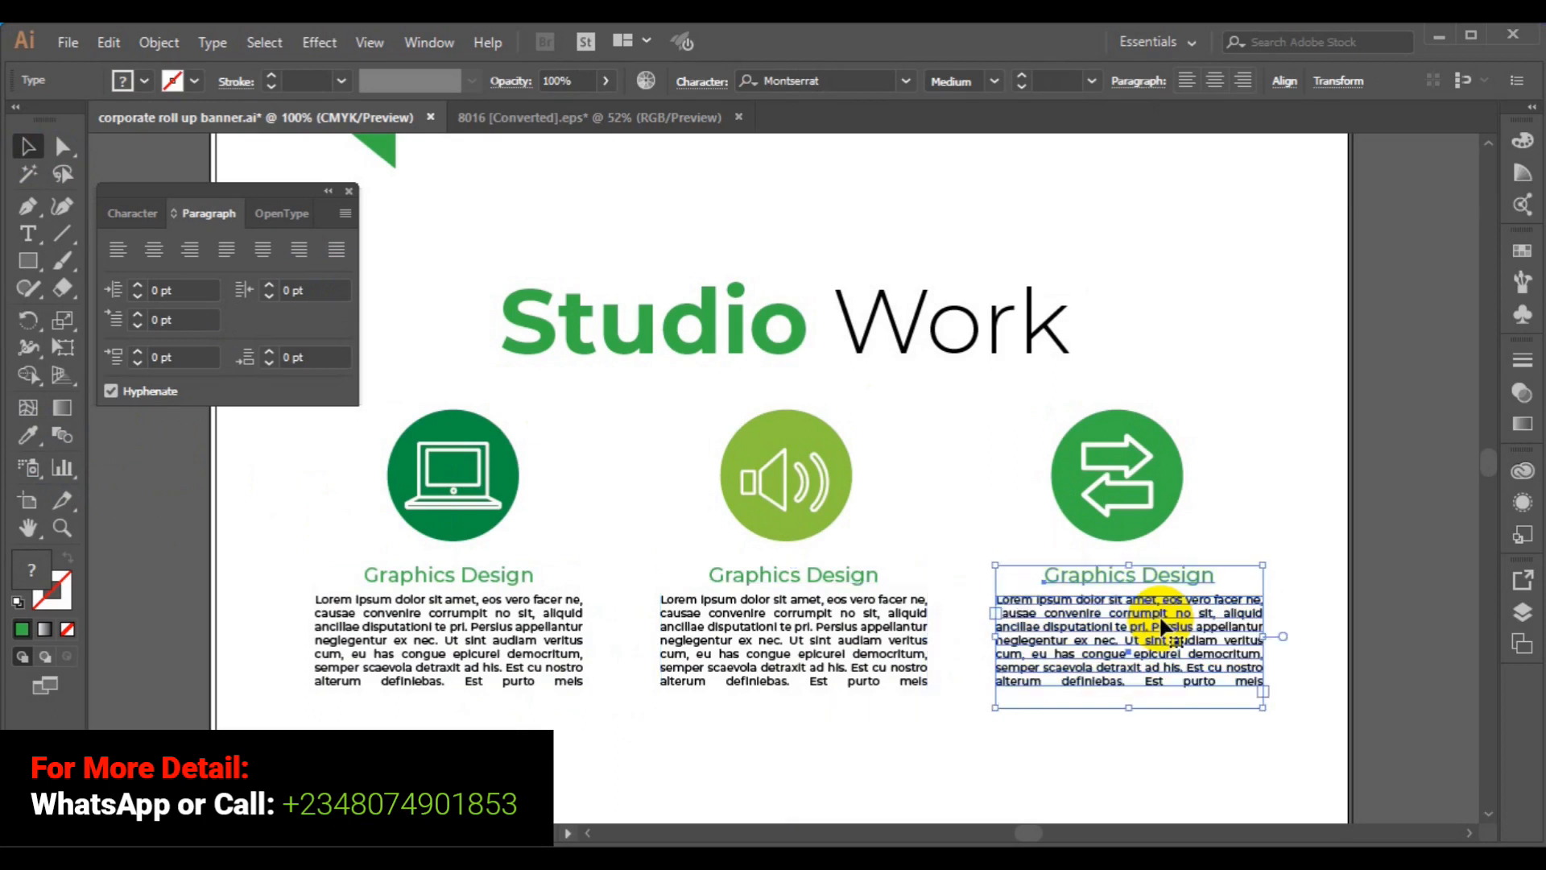
{"action": "left_click", "coordinate": [796, 579]}
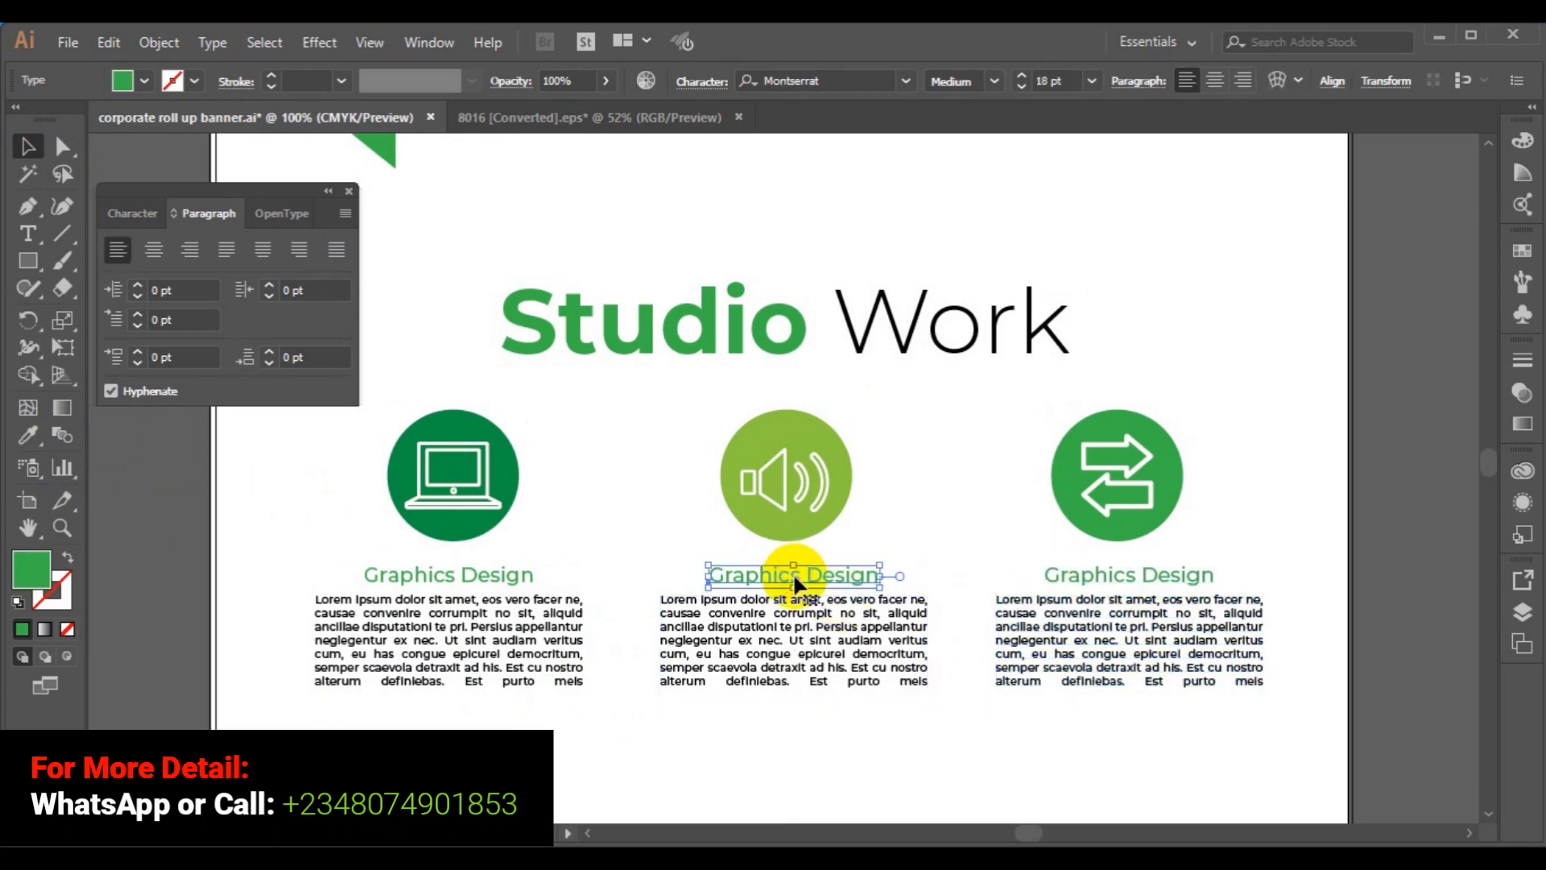
{"action": "left_click", "coordinate": [29, 241]}
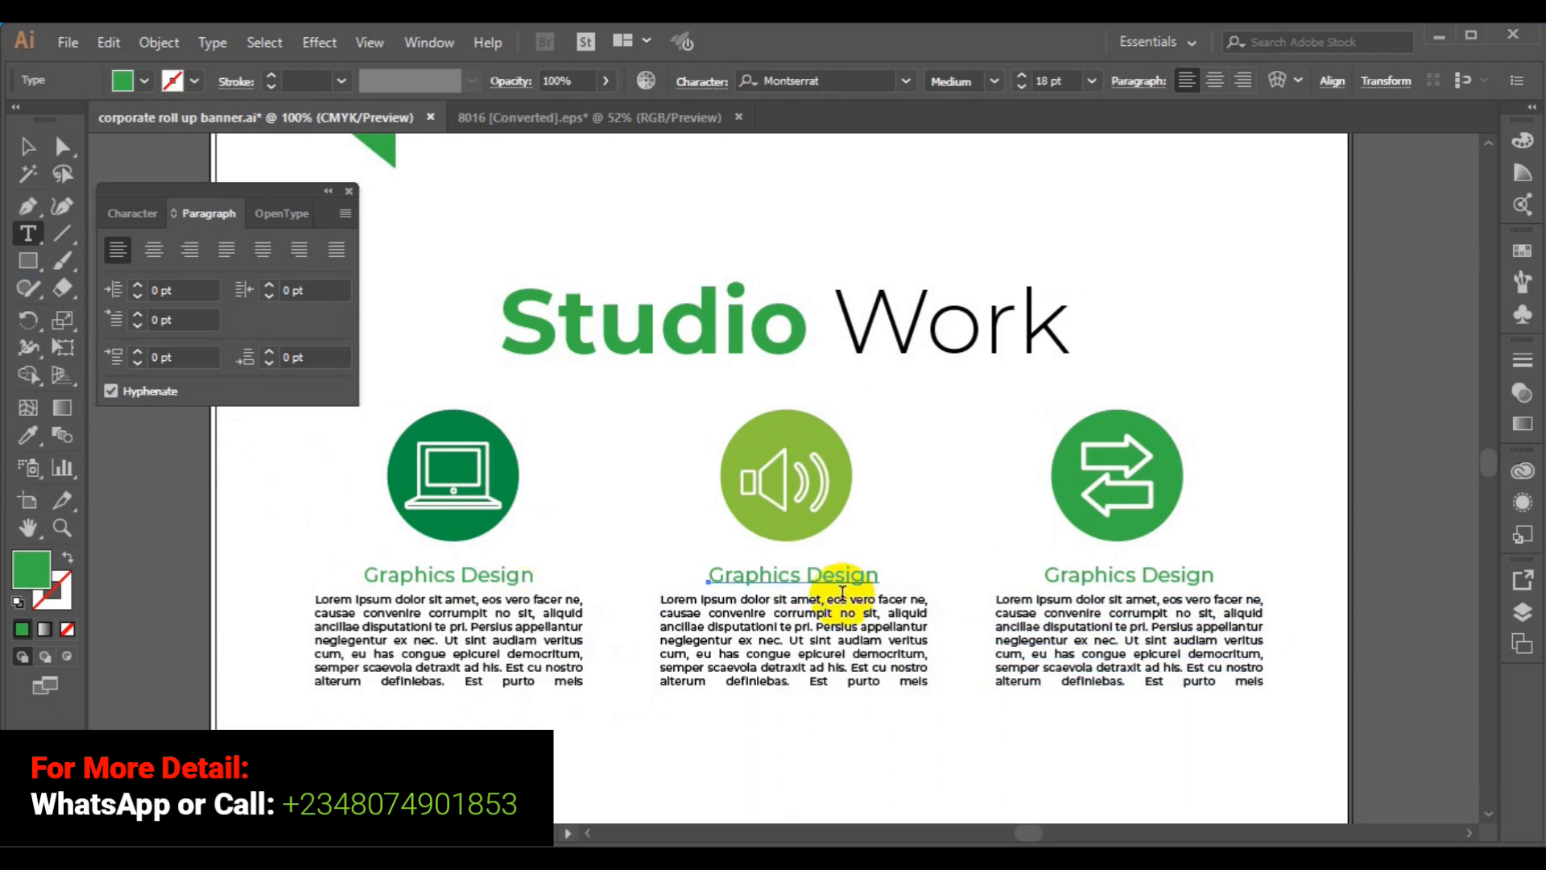
- Retype the middle heading as 'Digital Marketing'
{"action": "triple_click", "coordinate": [803, 575]}
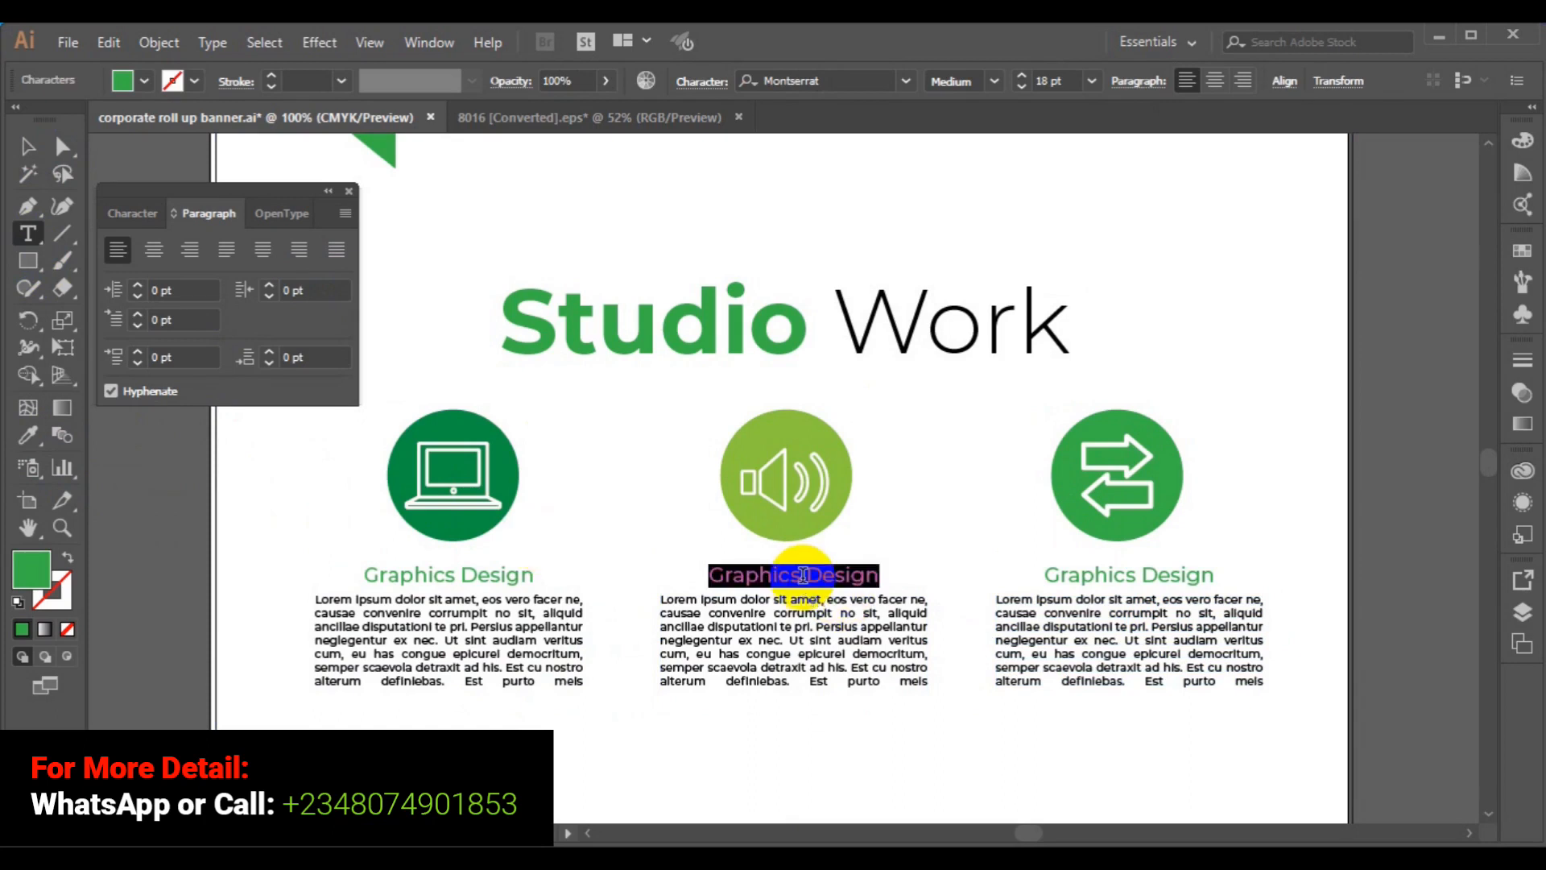
{"action": "type", "text": "D"}
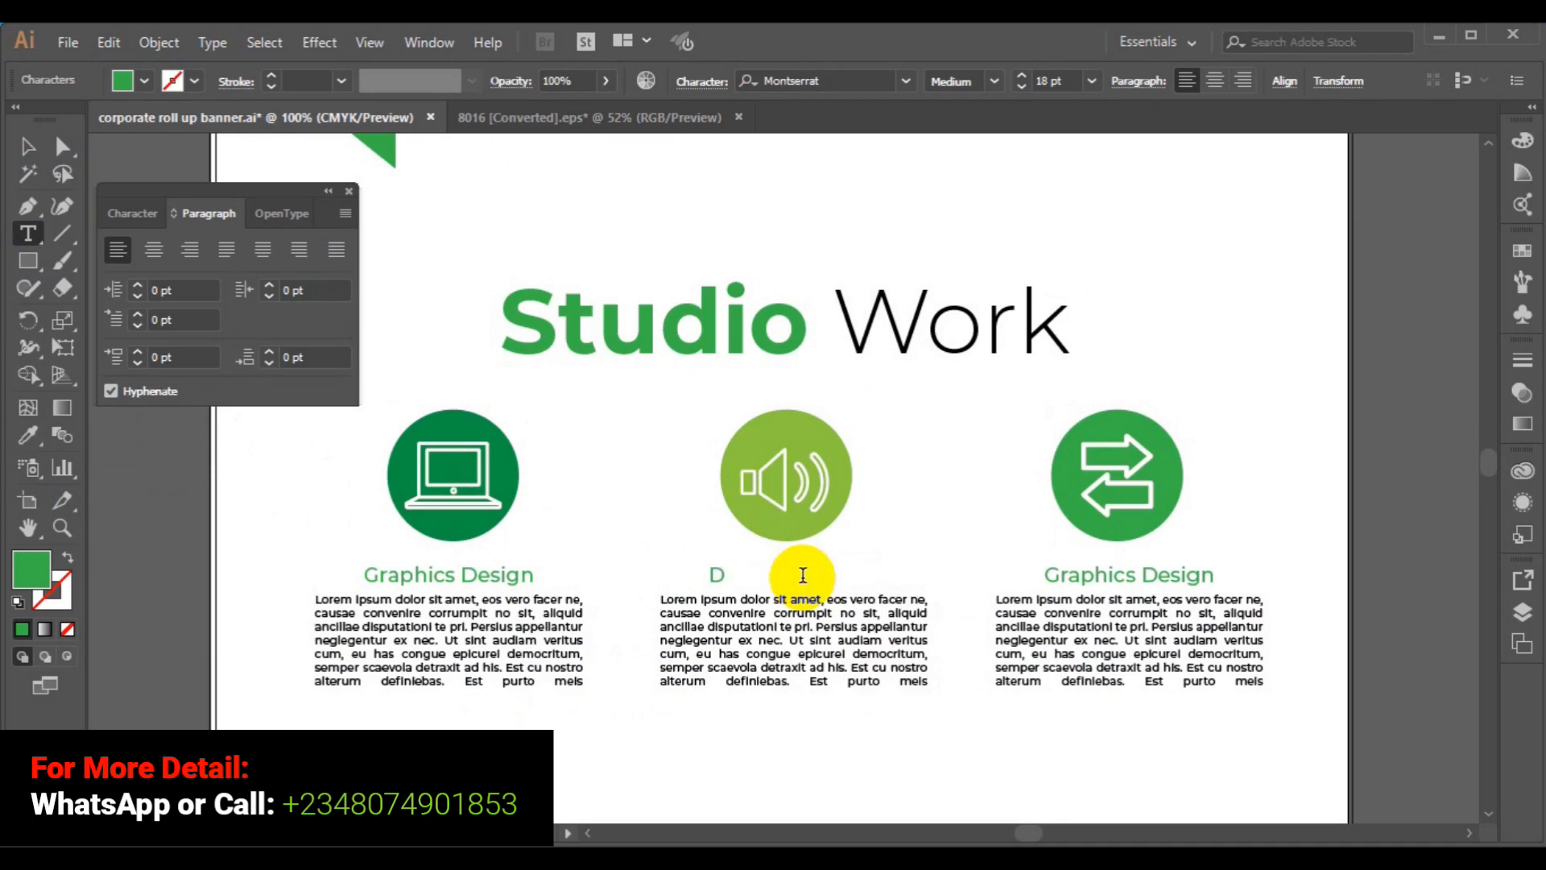
{"action": "type", "text": "igital Marke"}
{"action": "key", "text": "BackSpace"}
{"action": "type", "text": "ting"}
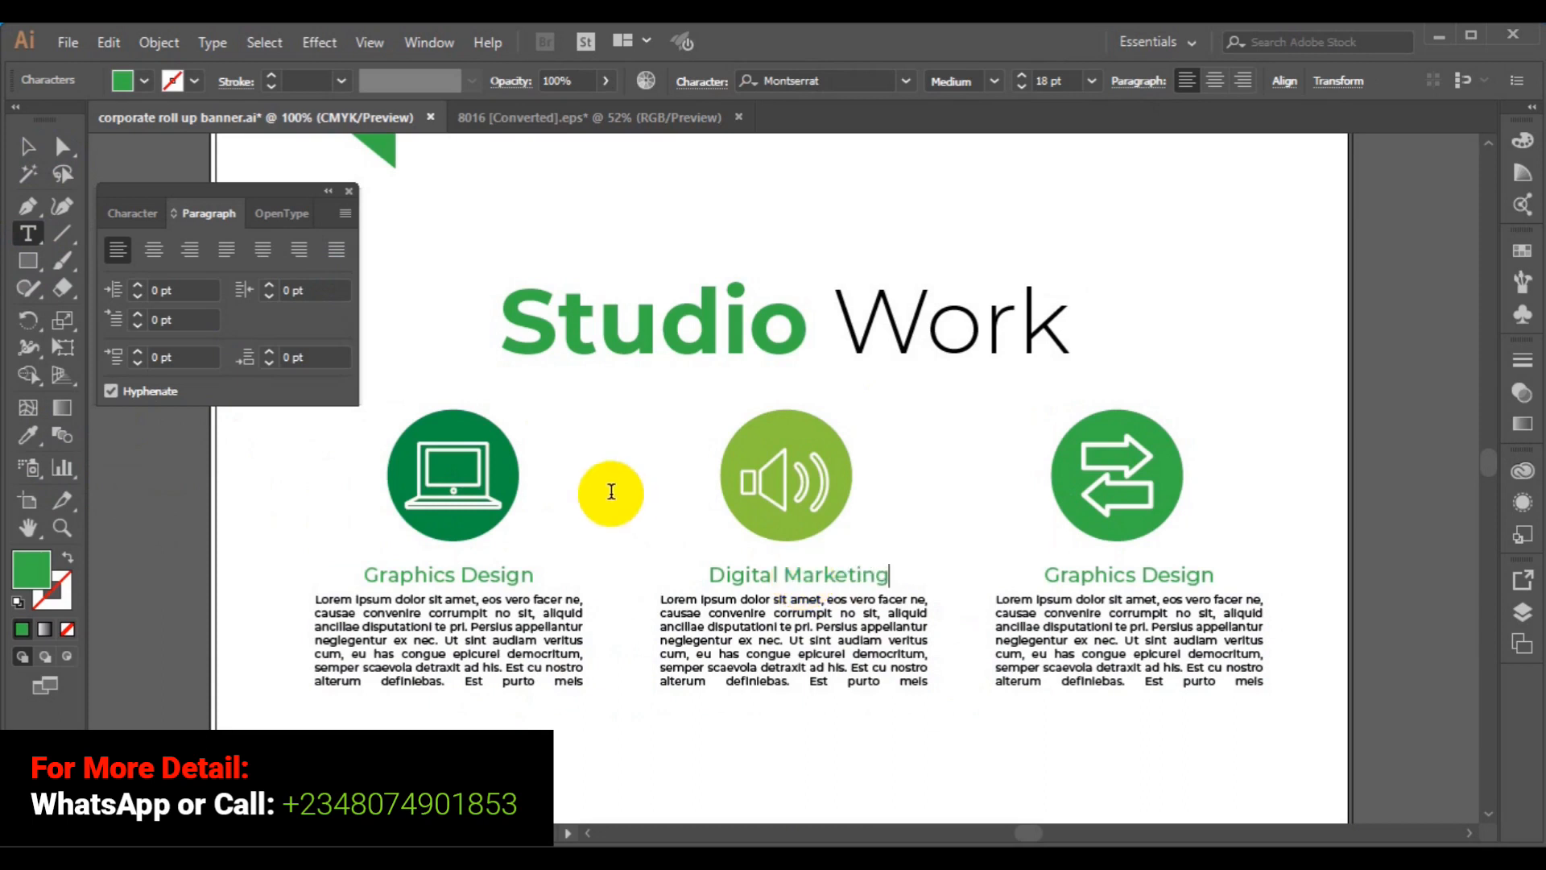
- Horizontally centre 'Digital Marketing' over its paragraph and close the Paragraph panel
{"action": "left_click", "coordinate": [22, 145]}
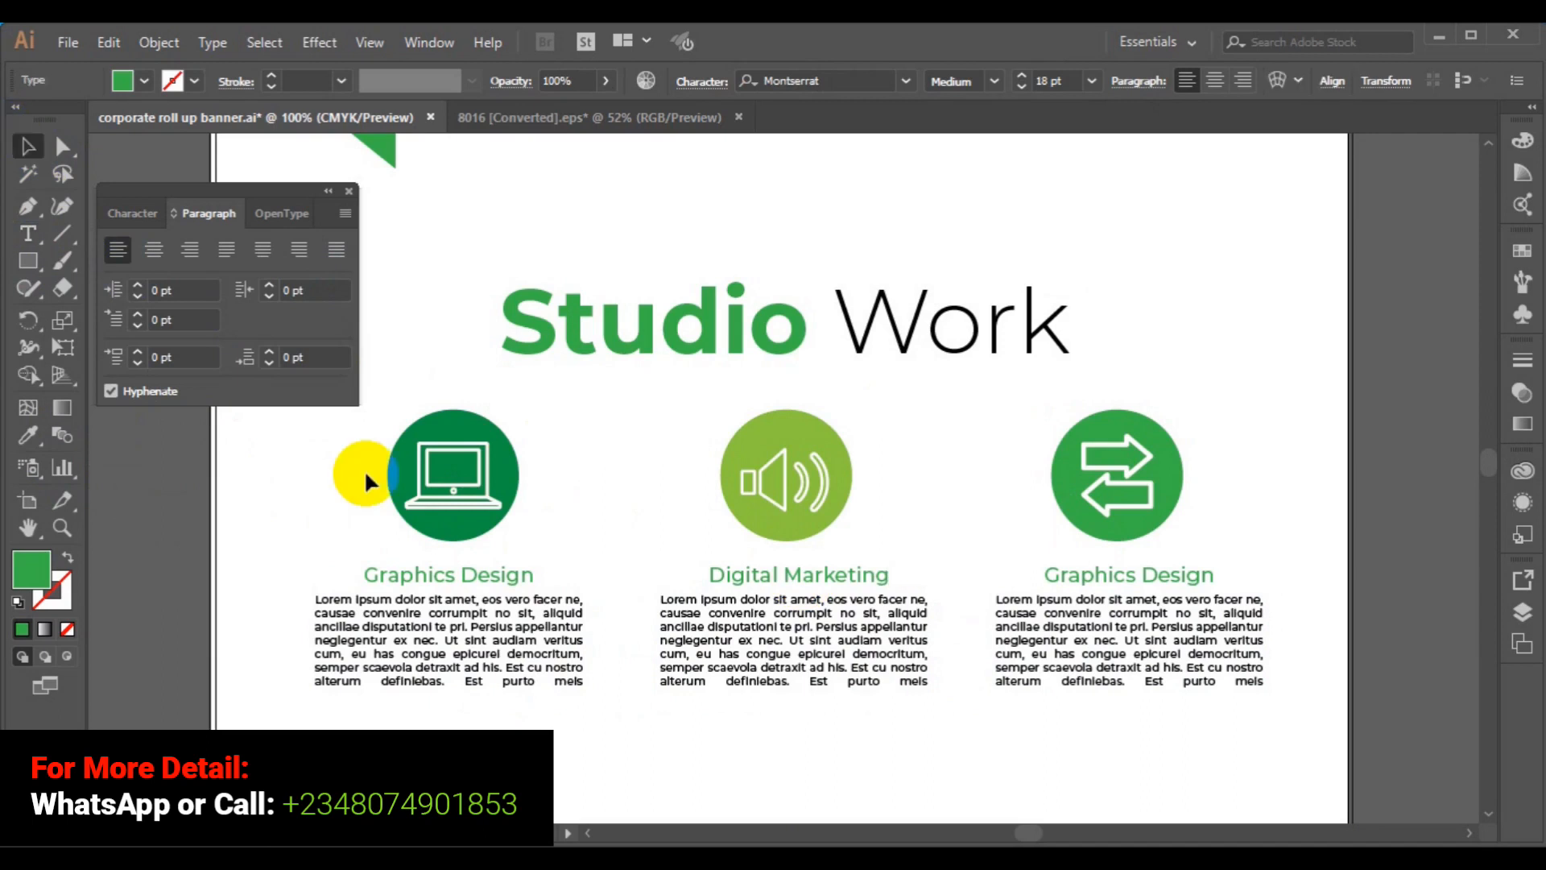
{"action": "left_click", "coordinate": [771, 627], "text": "shift"}
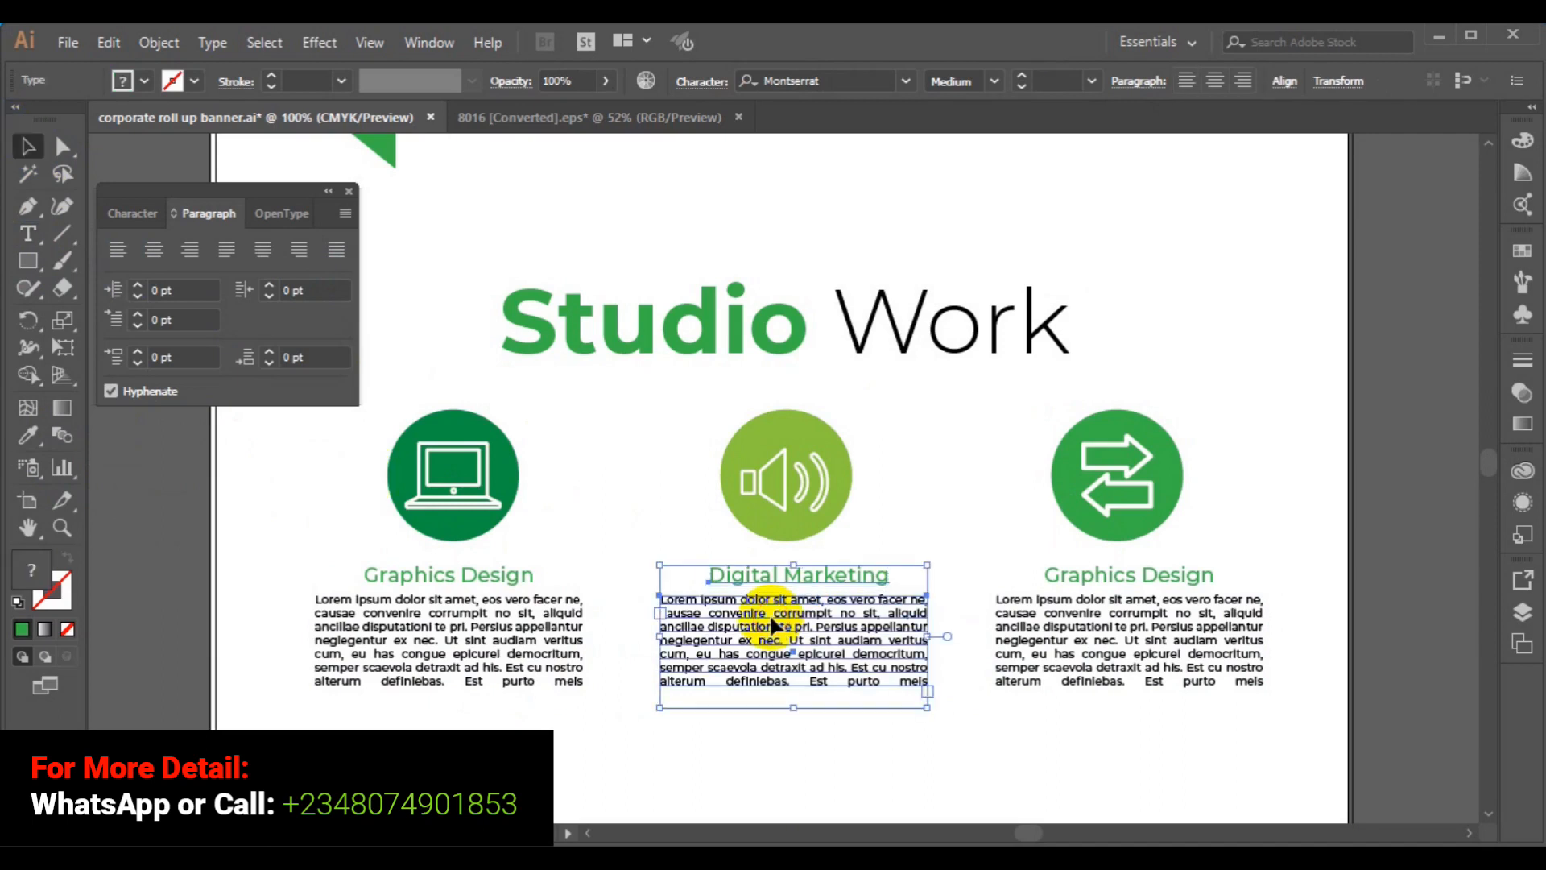
{"action": "left_click", "coordinate": [1283, 81]}
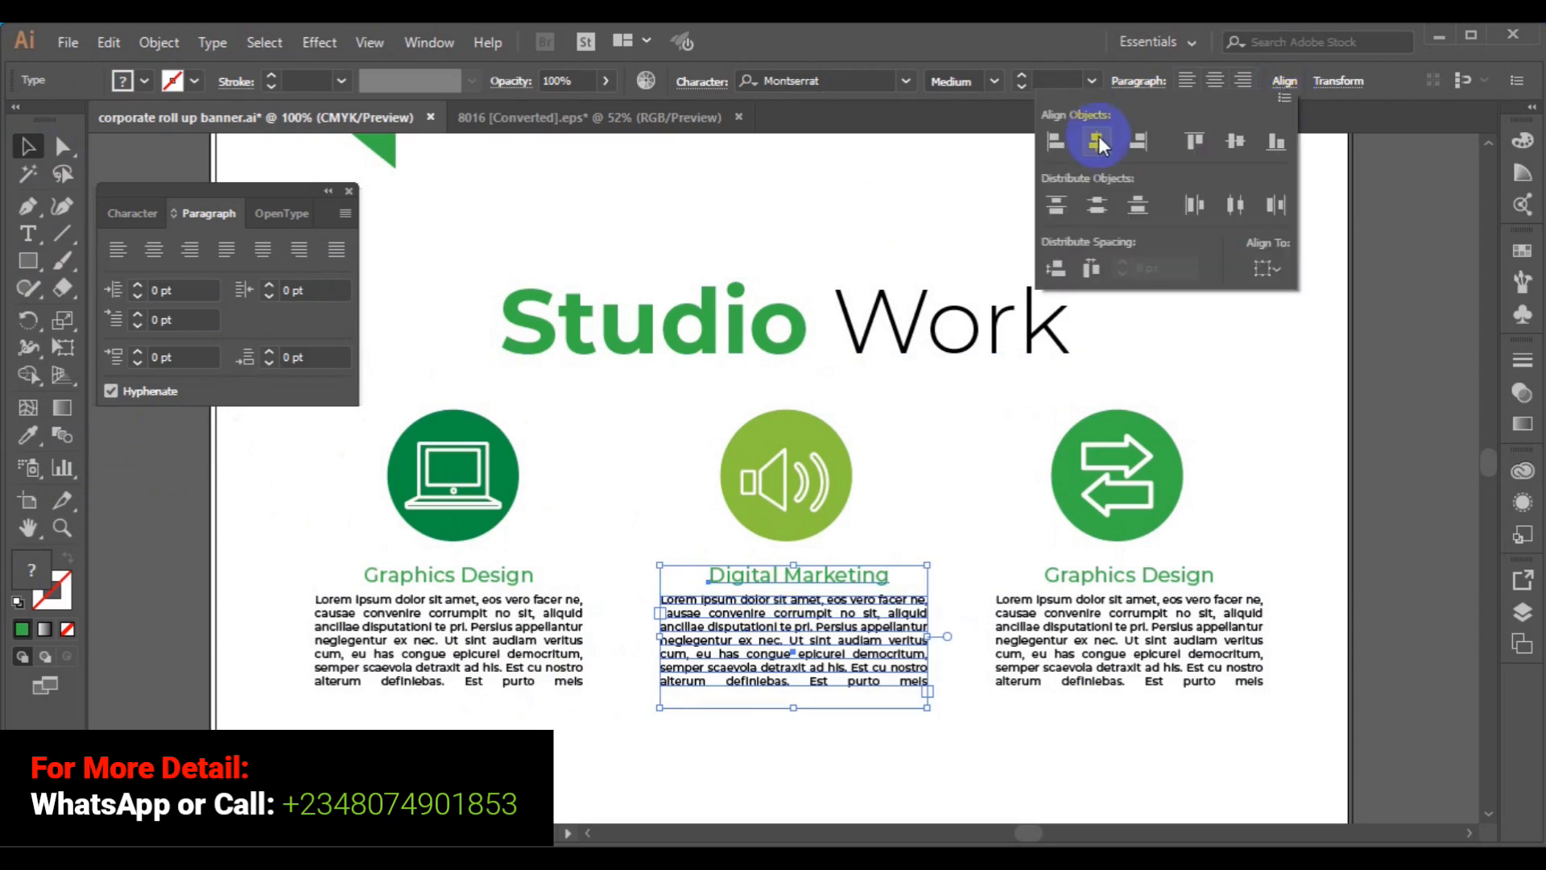
{"action": "left_click", "coordinate": [1097, 141]}
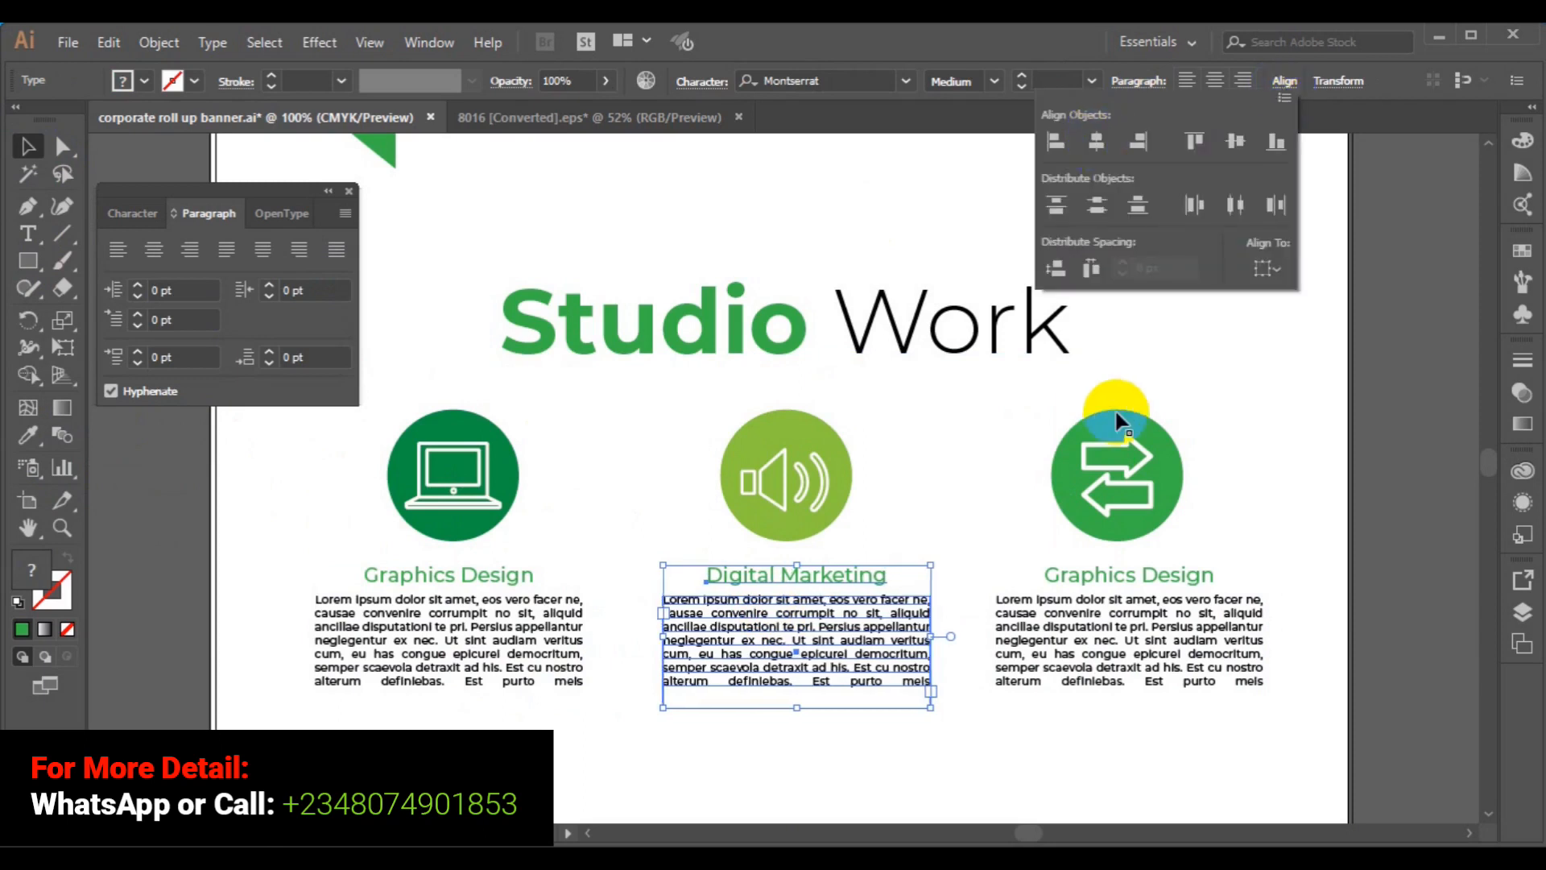
{"action": "left_click", "coordinate": [843, 538]}
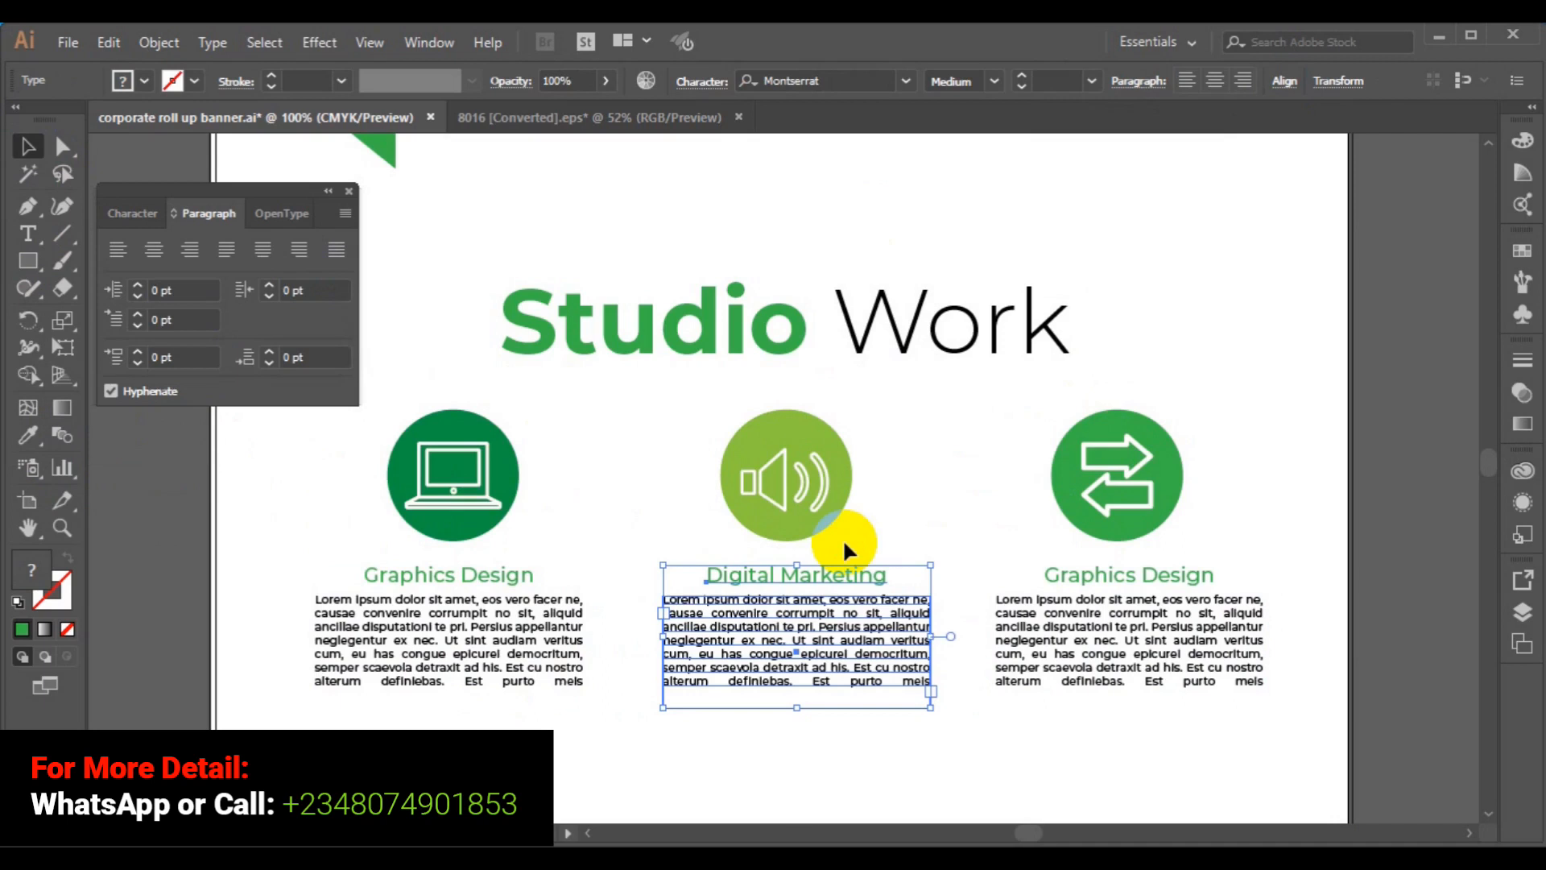
{"action": "left_click", "coordinate": [351, 193]}
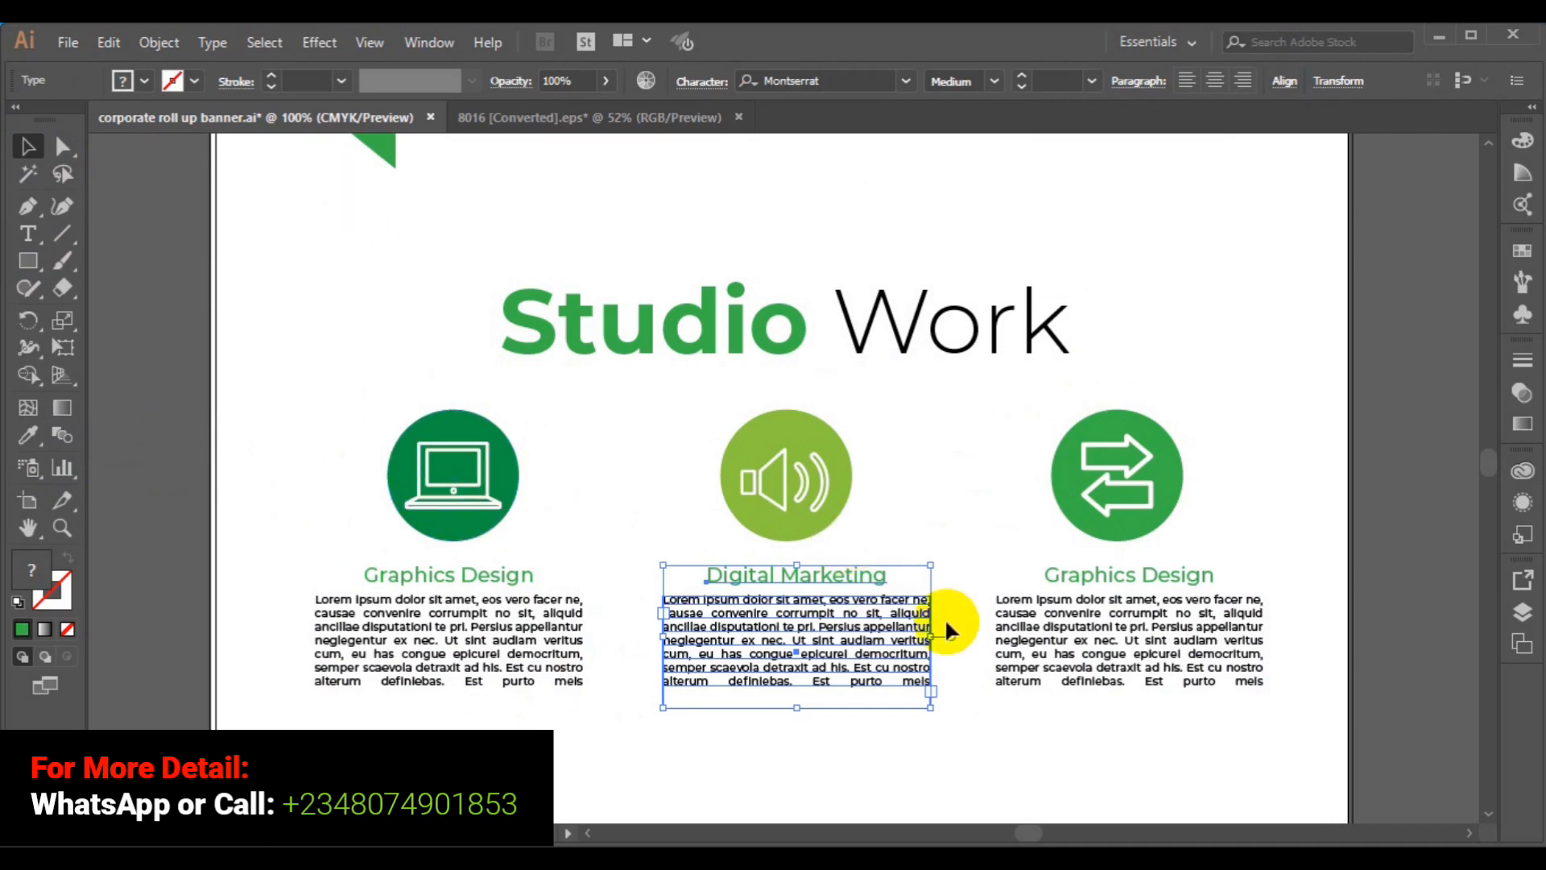
{"action": "left_click", "coordinate": [1378, 624]}
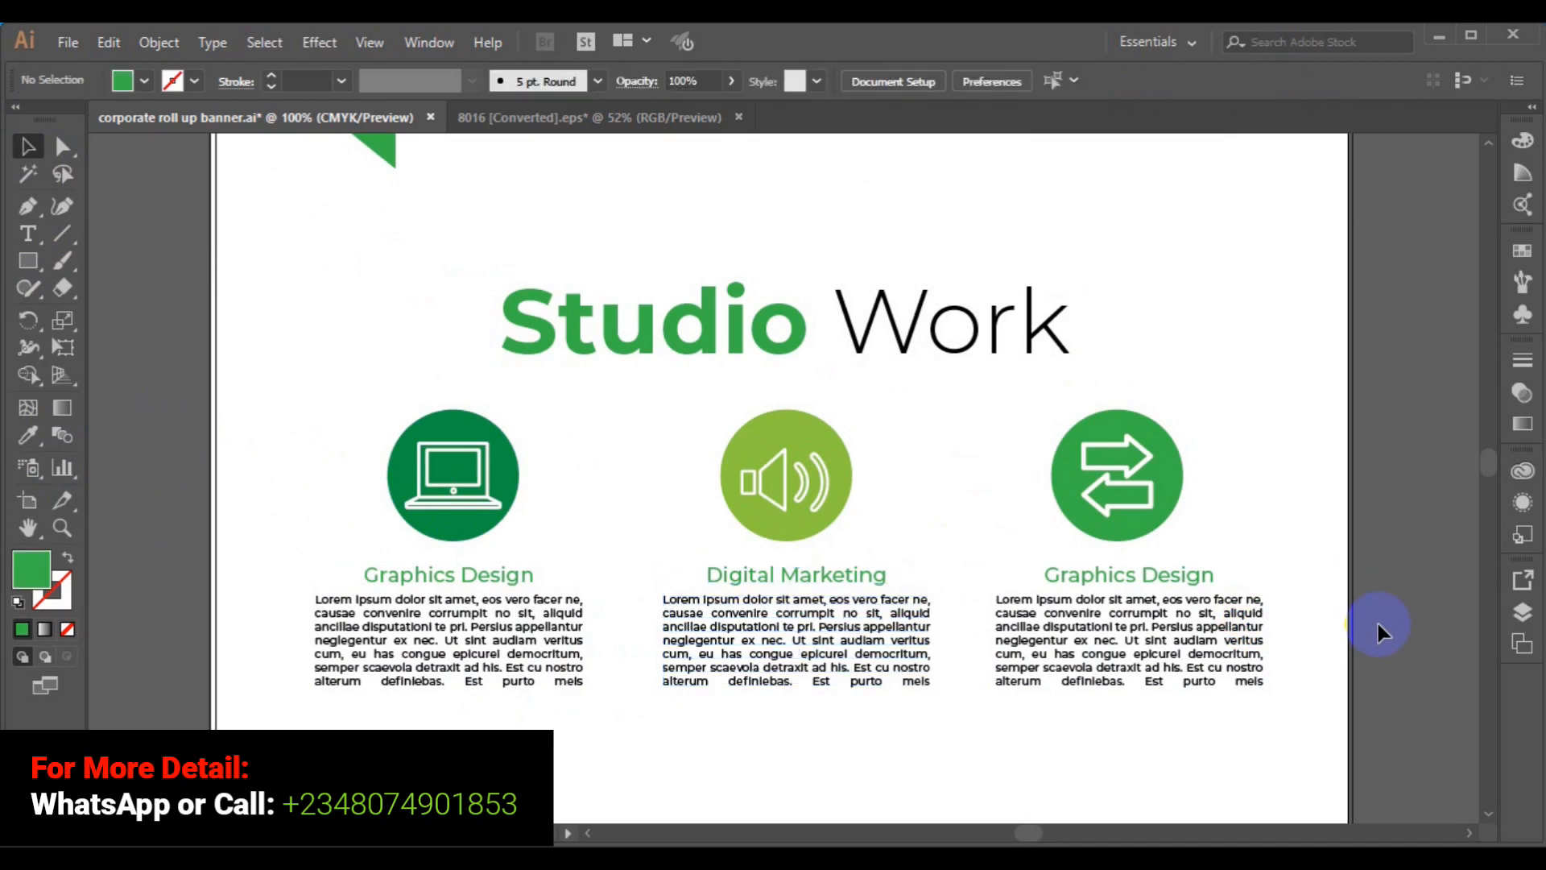
- Group the three service labels and their paragraphs together
{"action": "key", "text": "ctrl+0"}
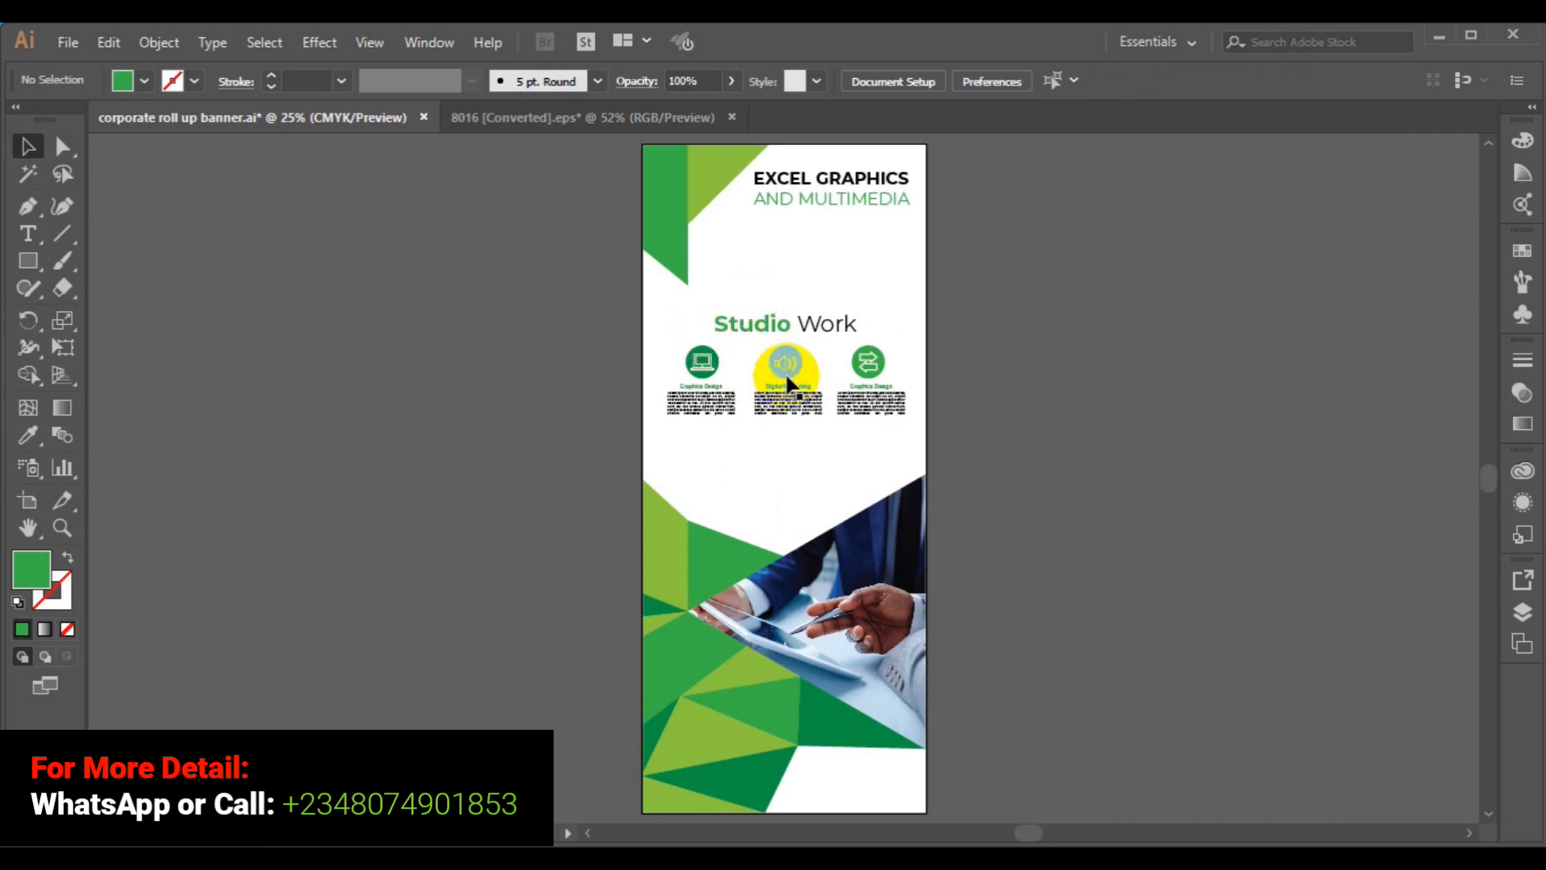
{"action": "left_click", "coordinate": [700, 358]}
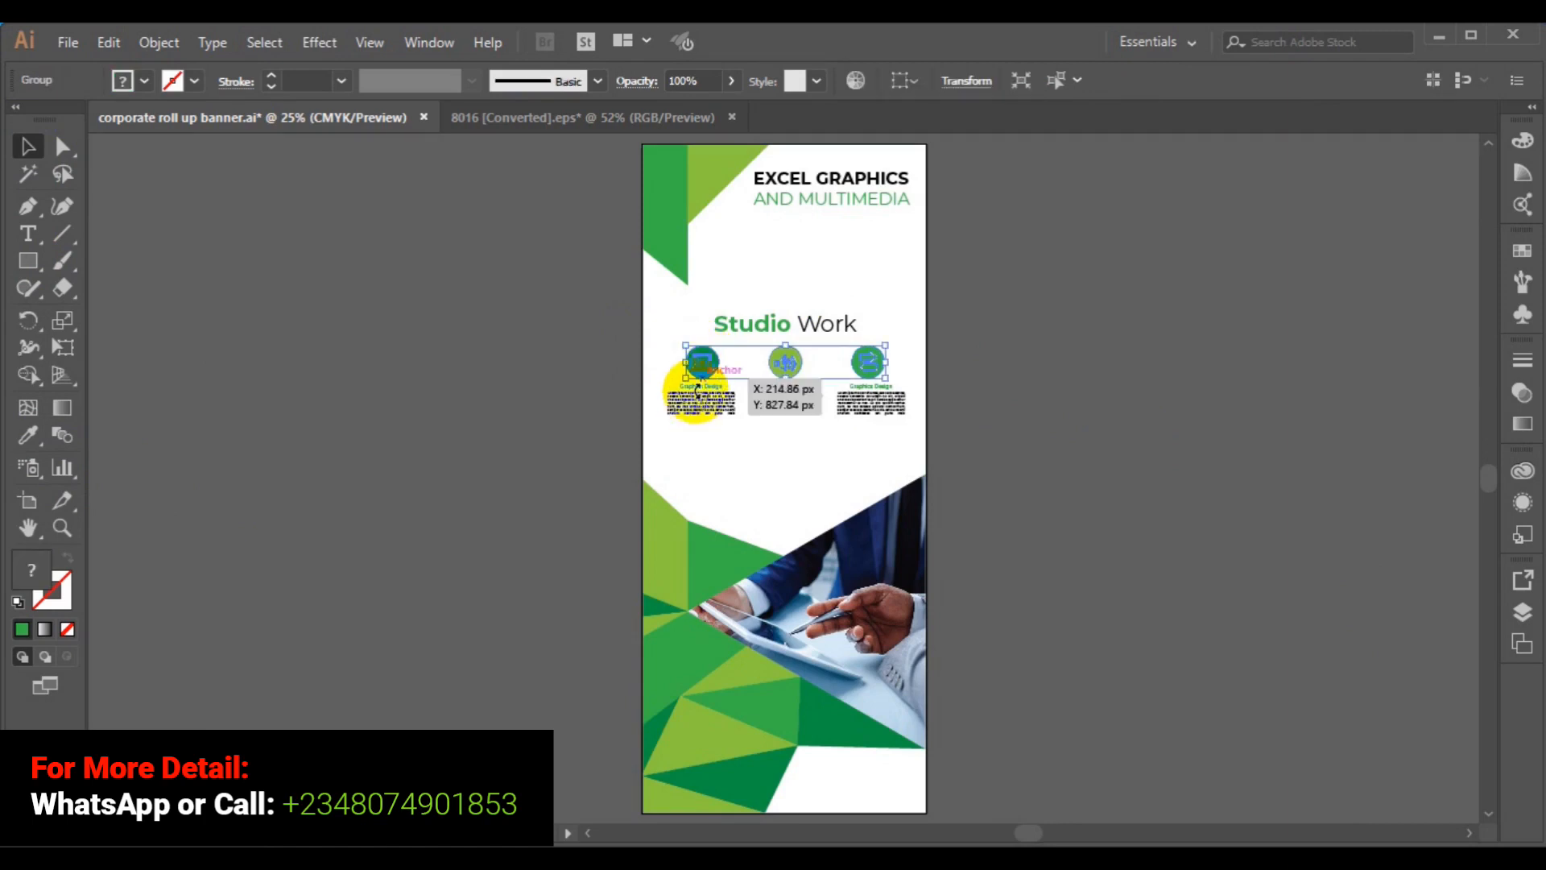
{"action": "left_click", "coordinate": [523, 361]}
{"action": "left_click", "coordinate": [714, 385]}
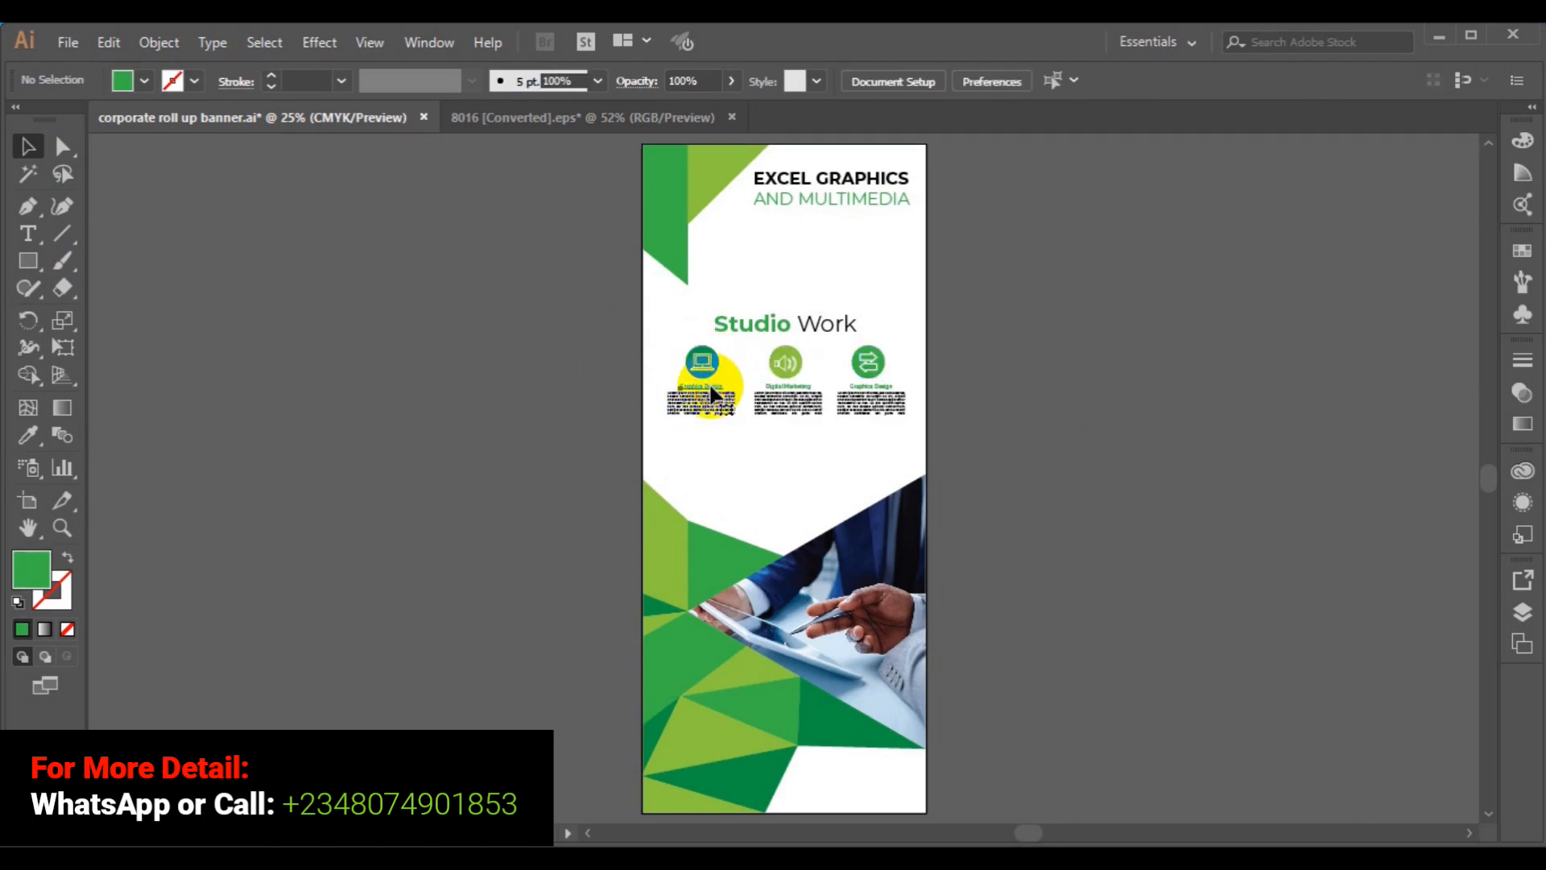
{"action": "left_click", "coordinate": [878, 390], "text": "shift"}
{"action": "left_click", "coordinate": [798, 391], "text": "shift"}
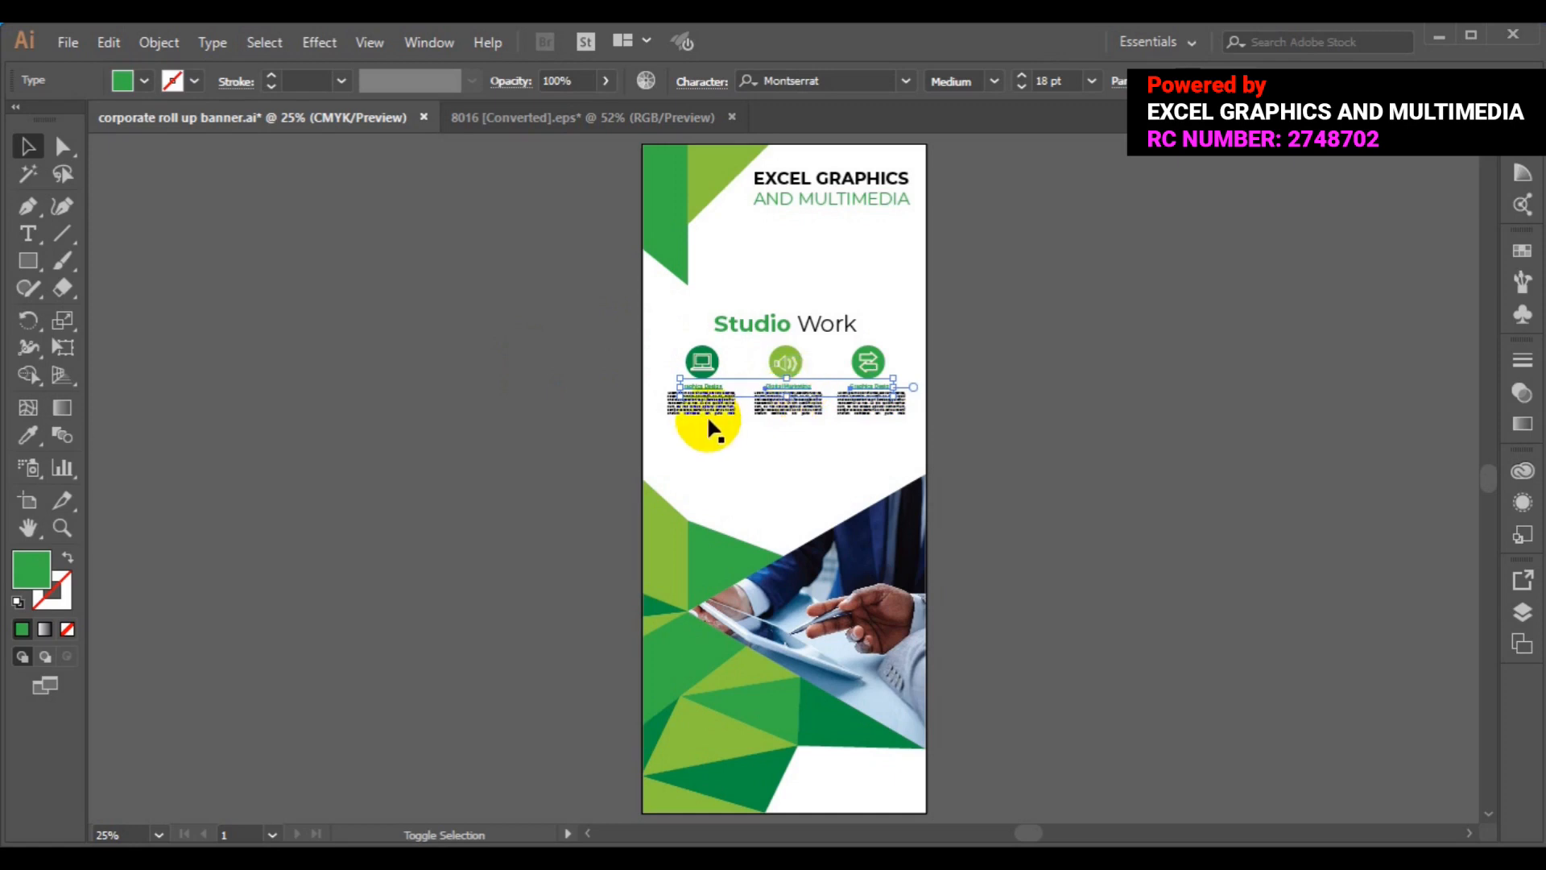
{"action": "left_click", "coordinate": [729, 419], "text": "shift"}
{"action": "left_click", "coordinate": [788, 407], "text": "shift"}
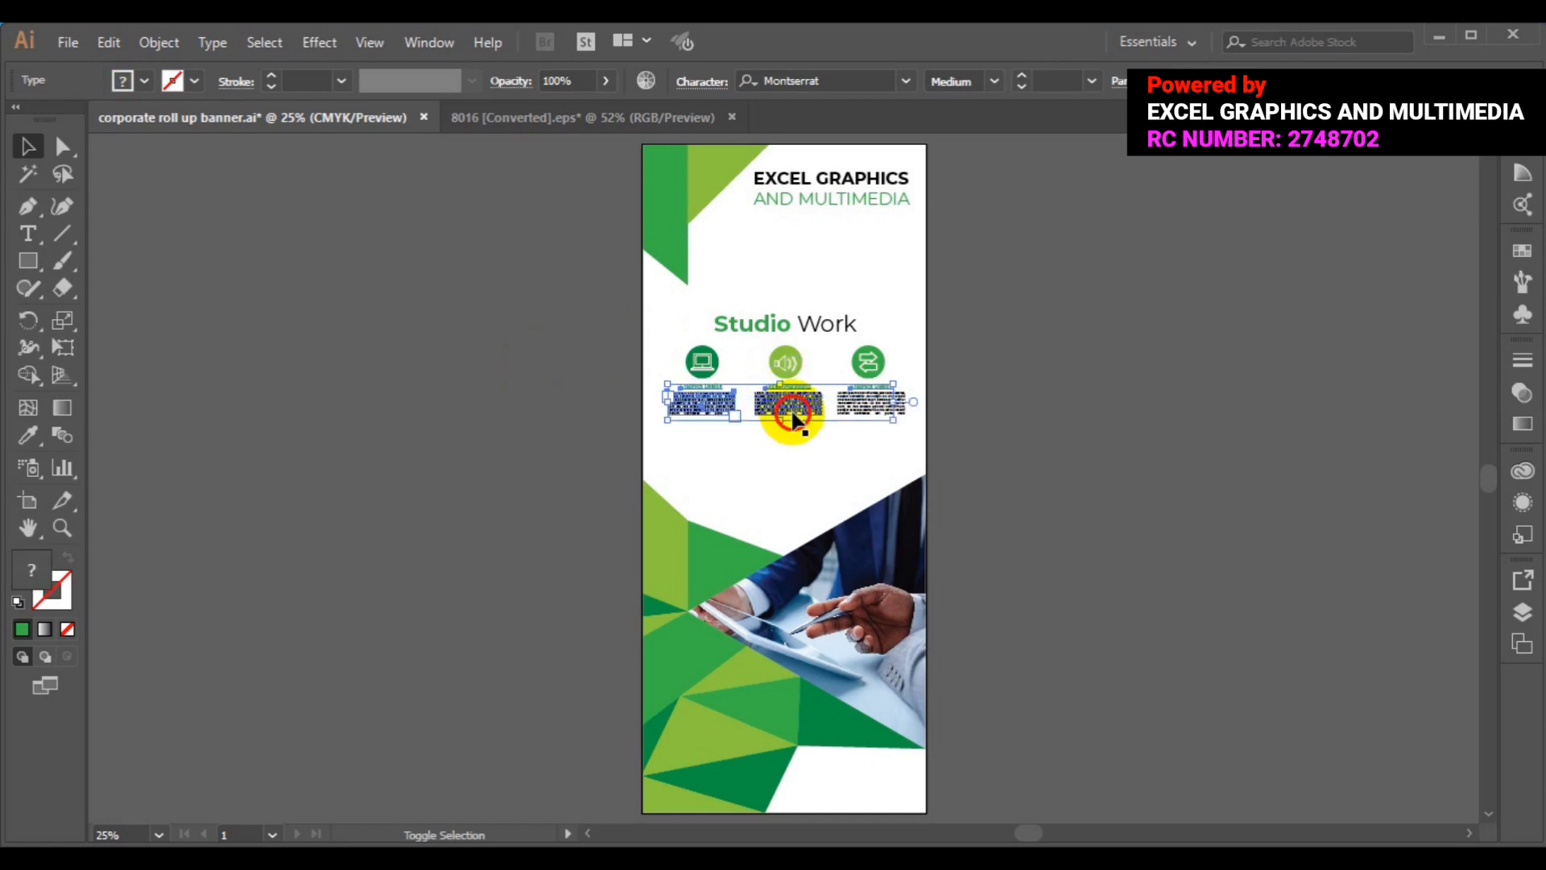
{"action": "left_click", "coordinate": [868, 413], "text": "shift"}
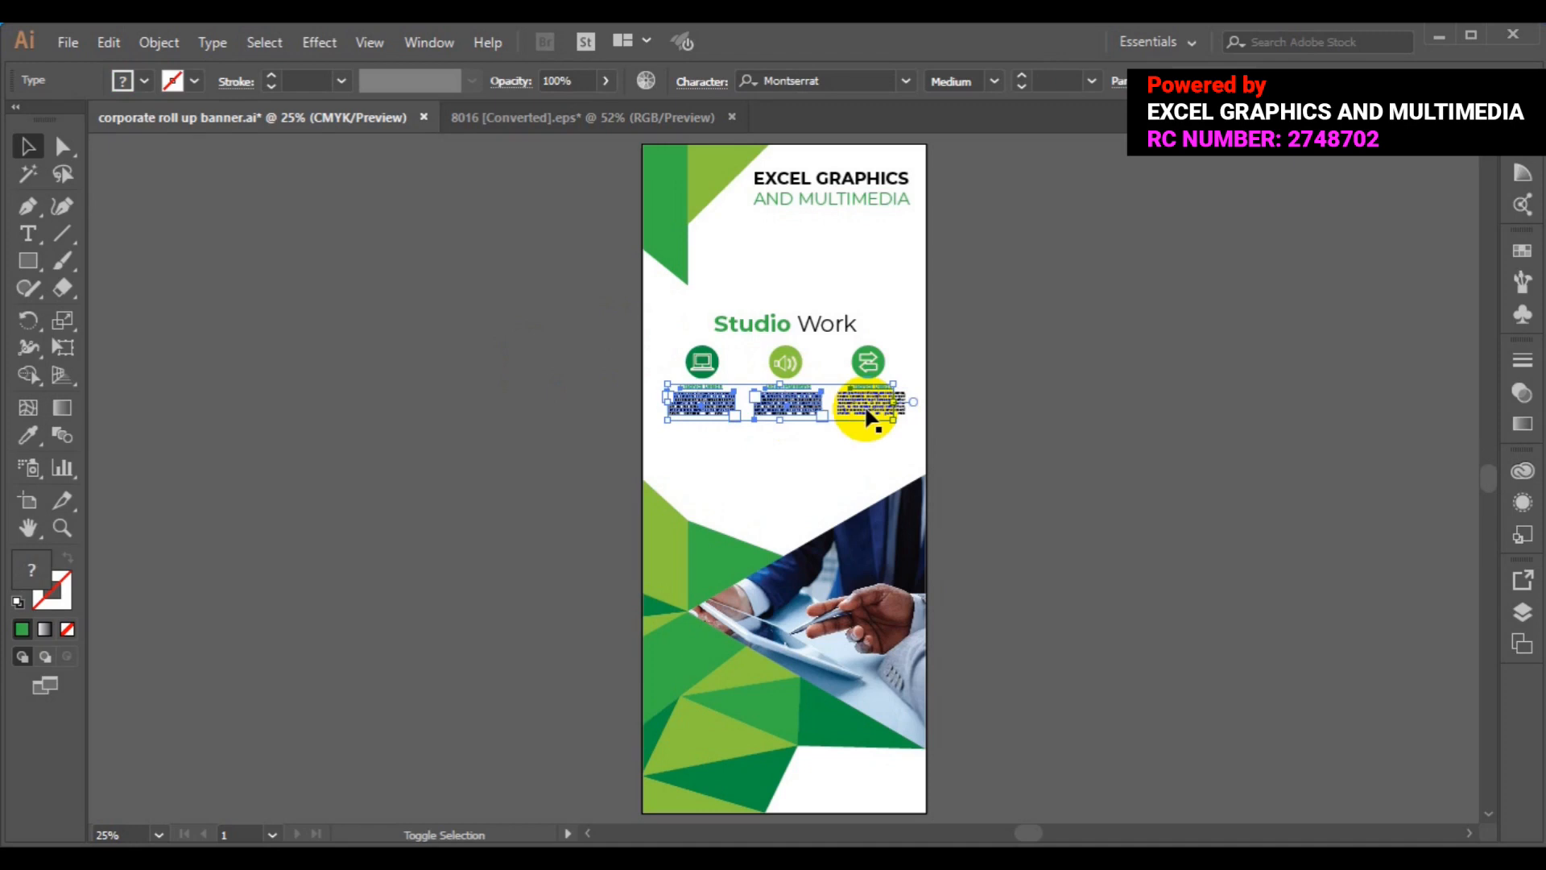
{"action": "left_click", "coordinate": [868, 415], "text": "shift"}
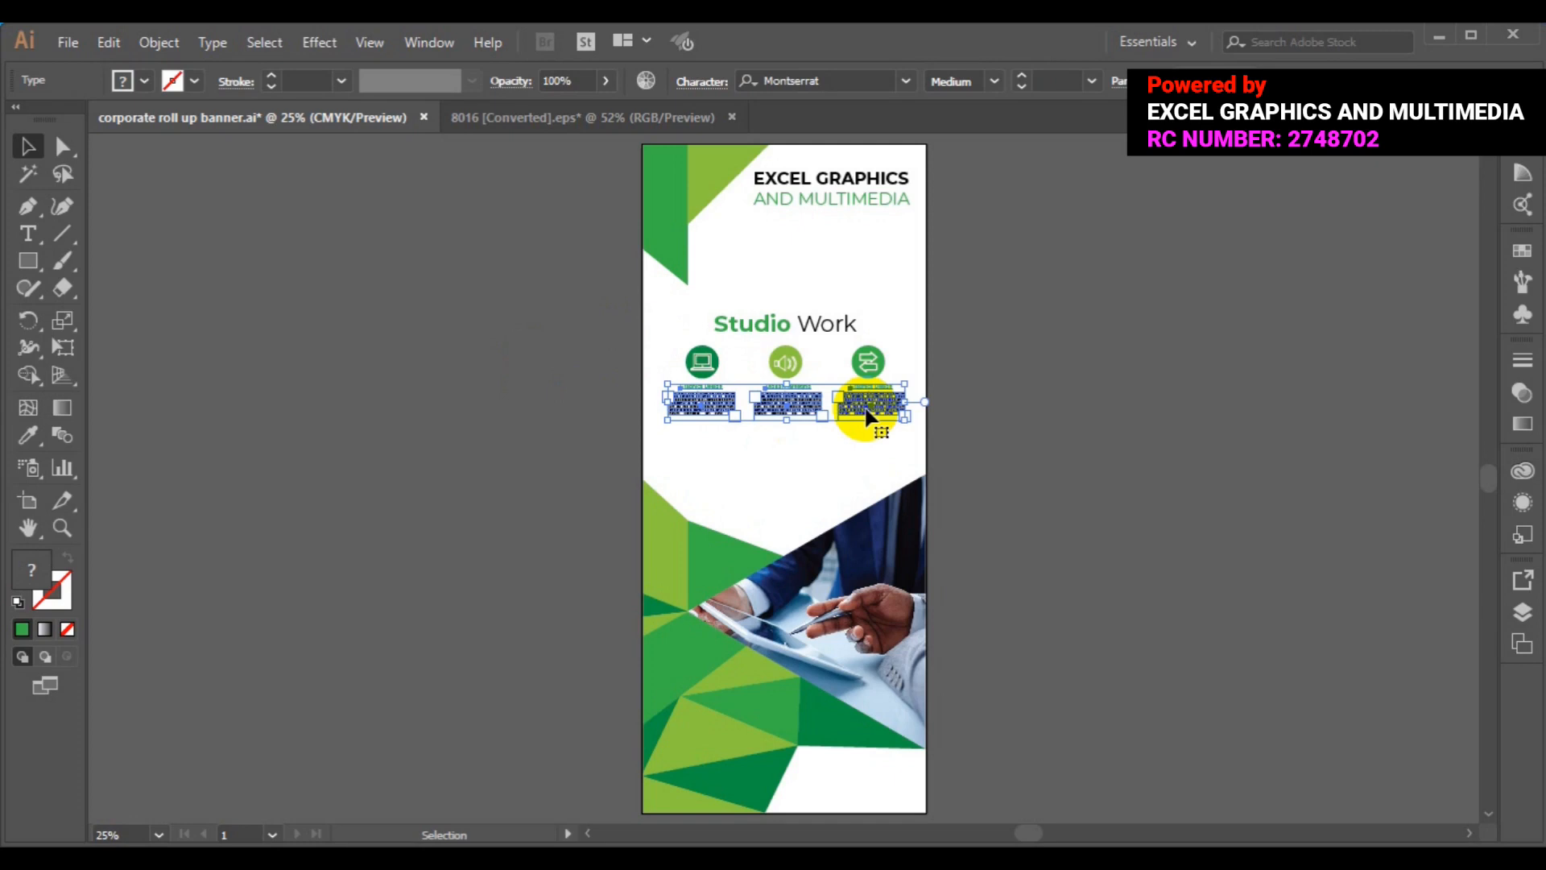
{"action": "left_click", "coordinate": [161, 42]}
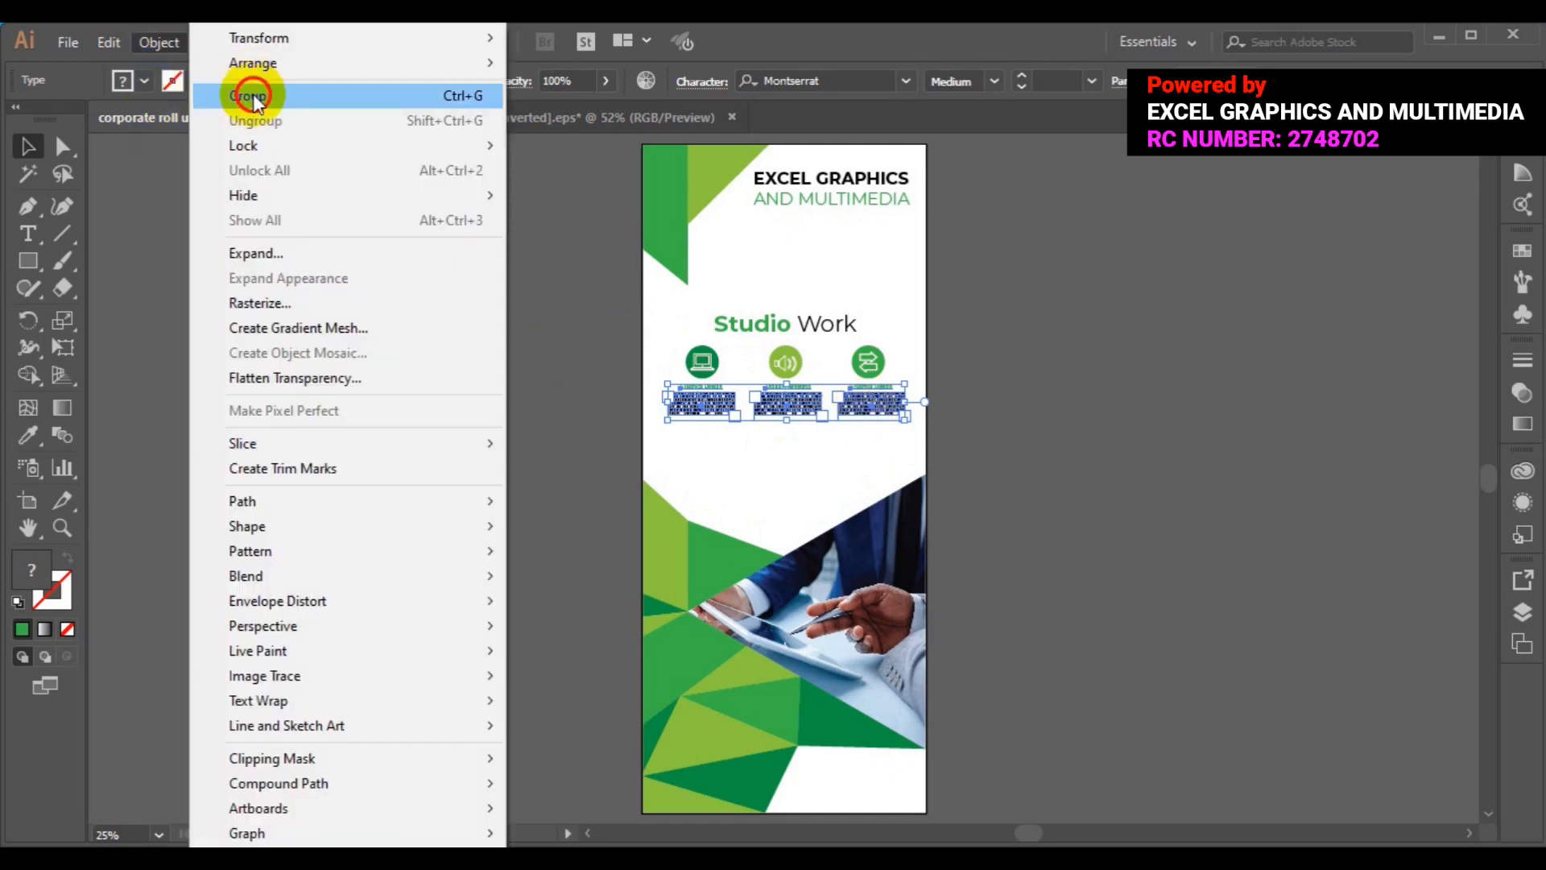
{"action": "left_click", "coordinate": [253, 93]}
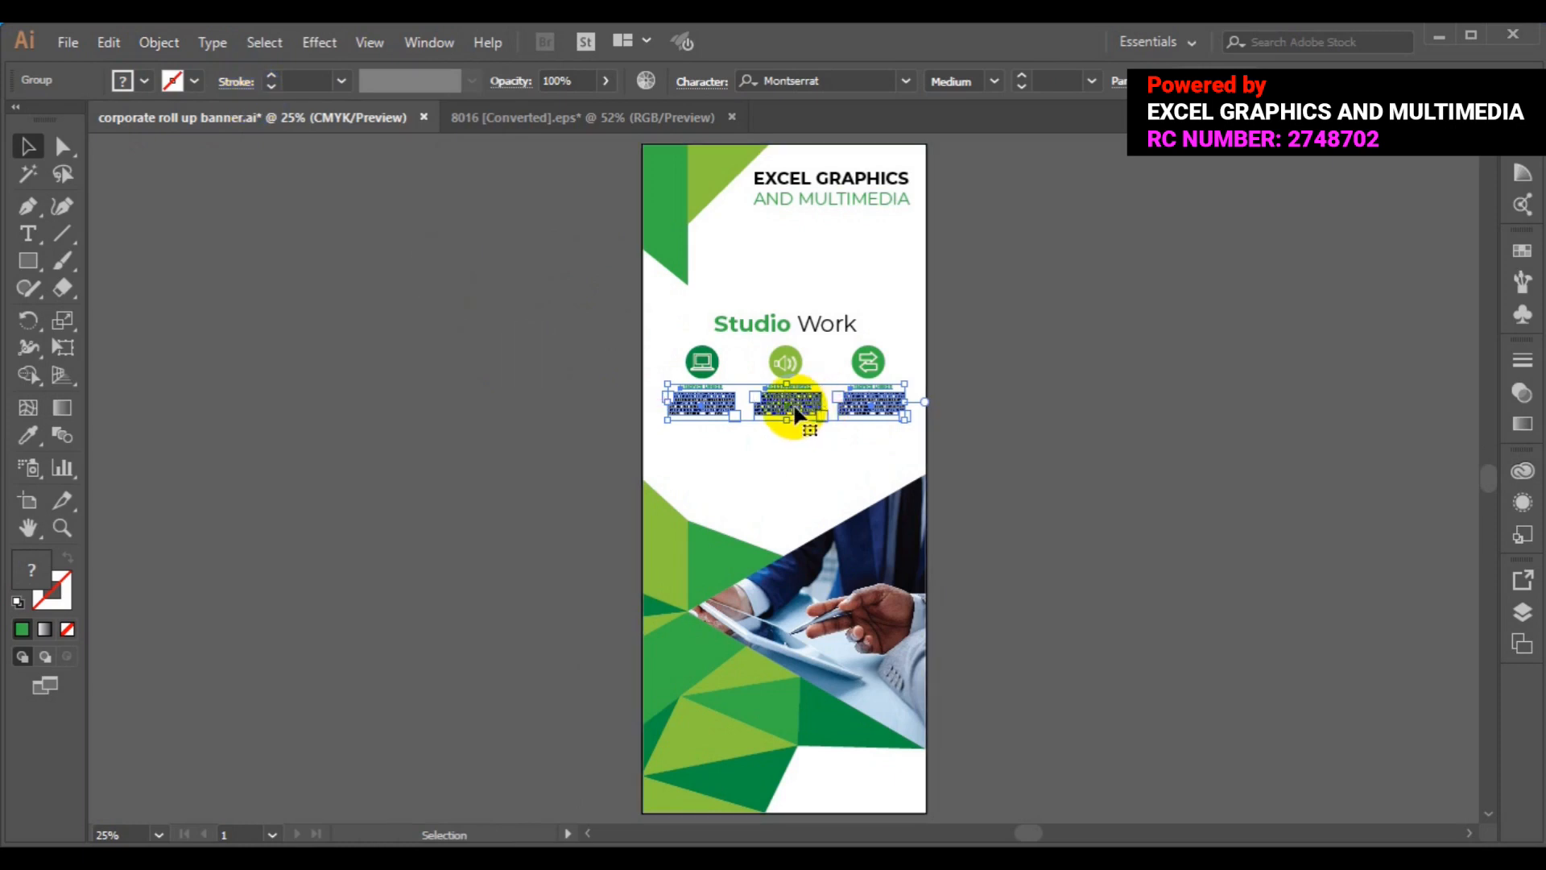
- Group the text with the icon row and Studio Work heading, then shift the block slightly
{"action": "left_click", "coordinate": [786, 361], "text": "shift"}
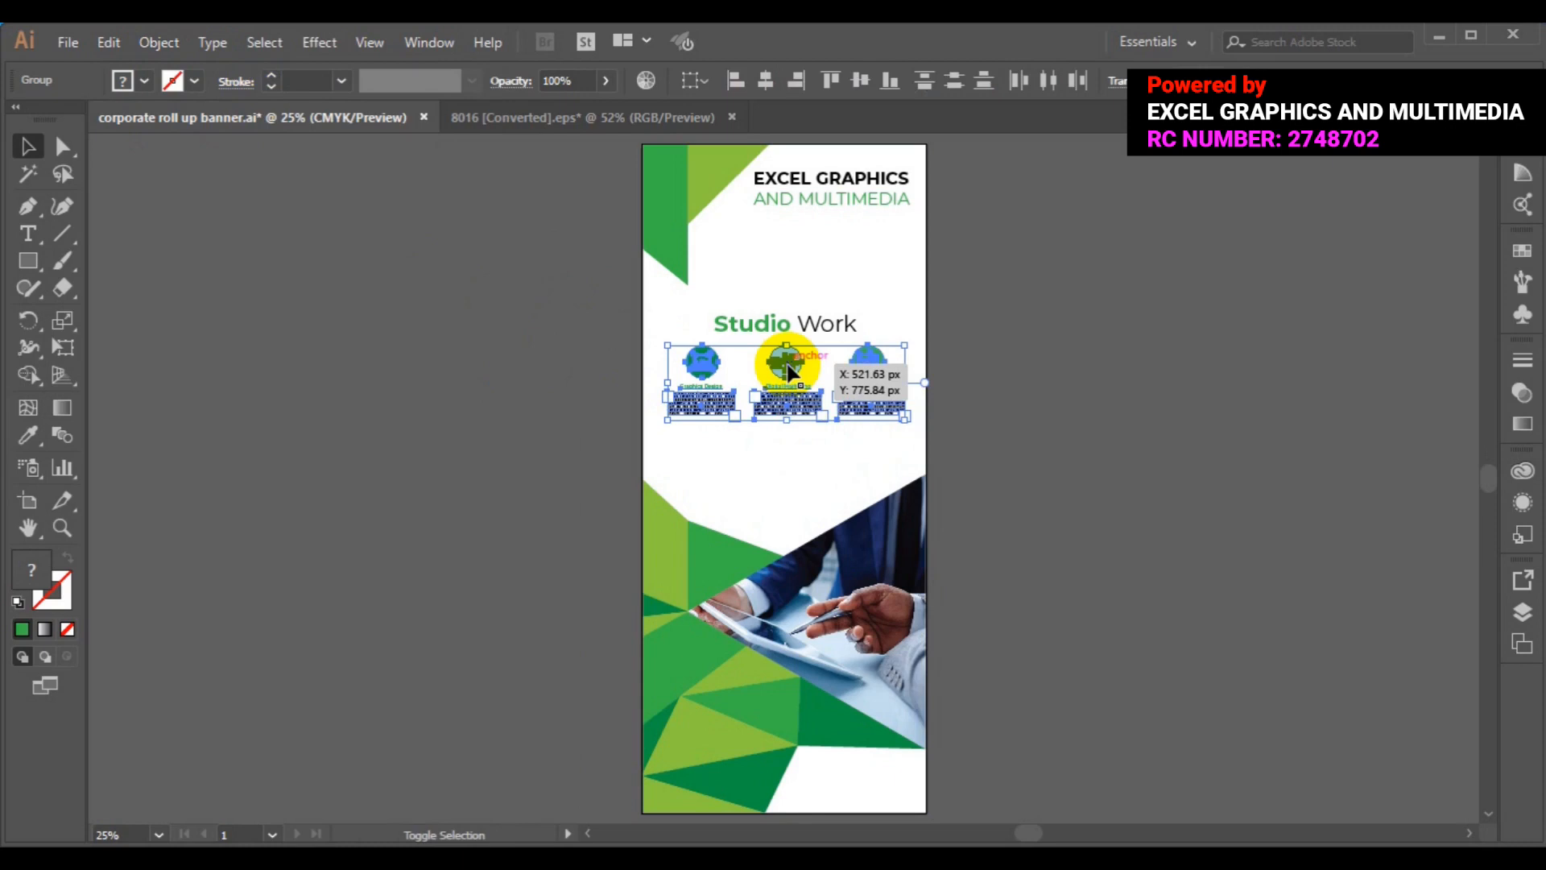
{"action": "left_click", "coordinate": [764, 330], "text": "shift"}
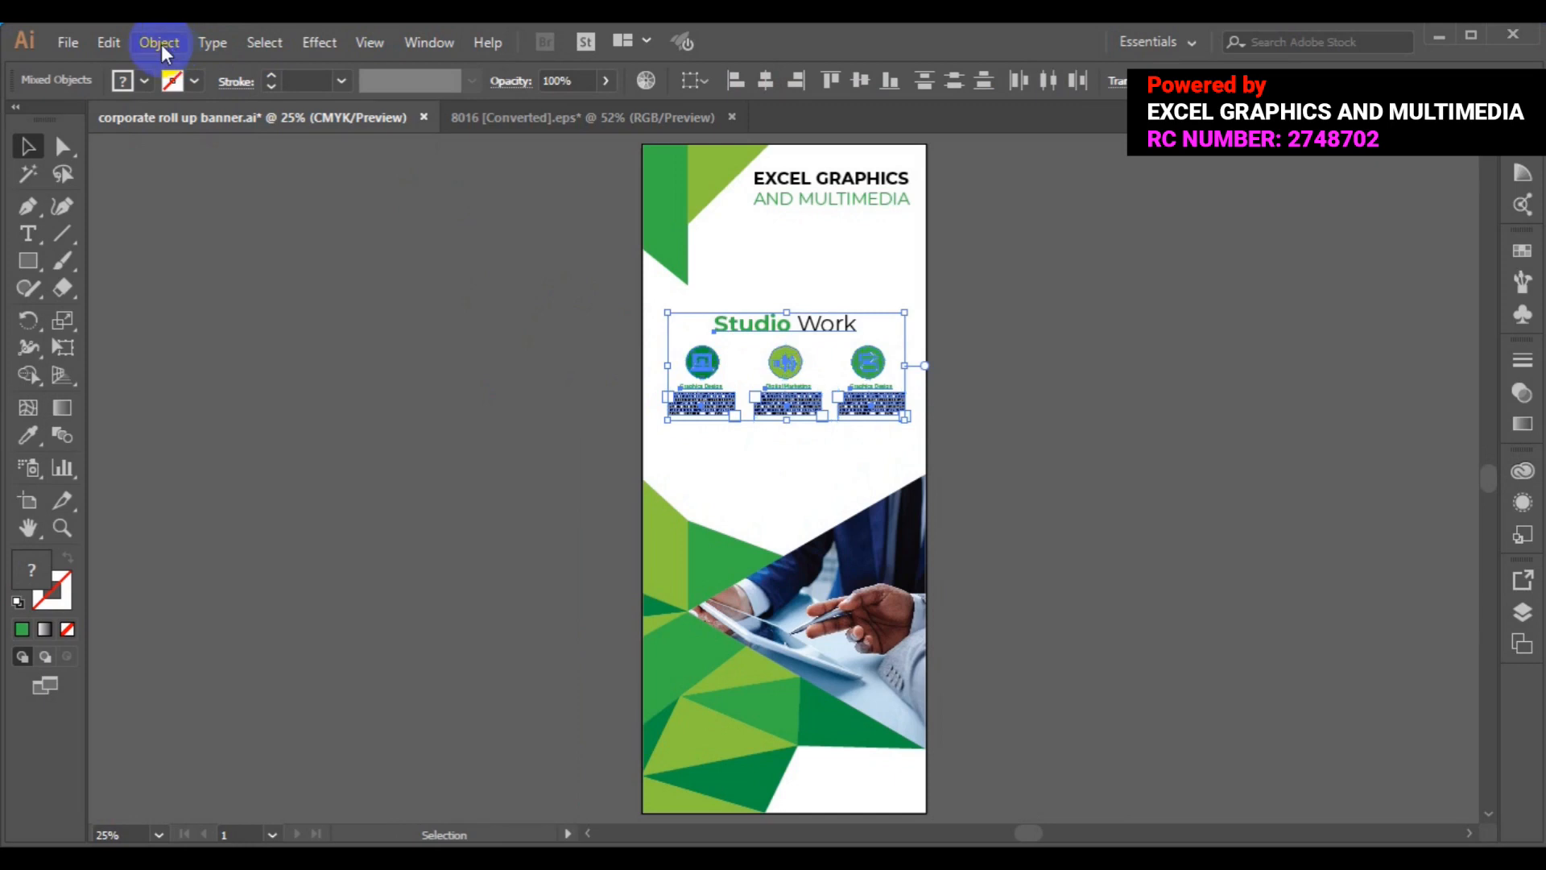
{"action": "left_click", "coordinate": [161, 45]}
{"action": "left_click", "coordinate": [277, 103]}
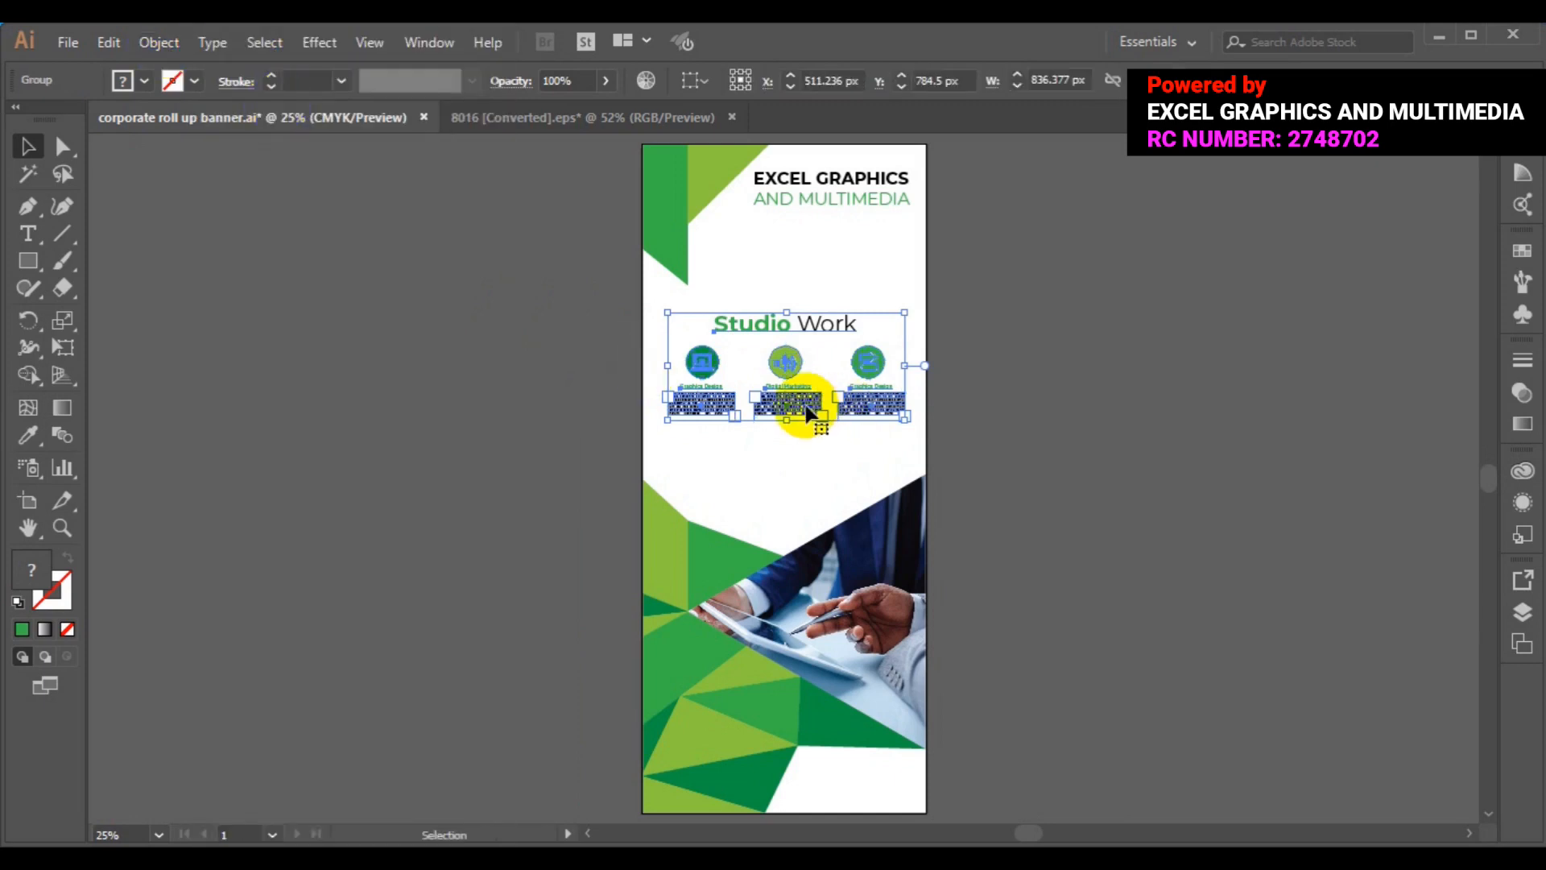
{"action": "left_click_drag", "start_coordinate": [806, 413], "coordinate": [792, 422]}
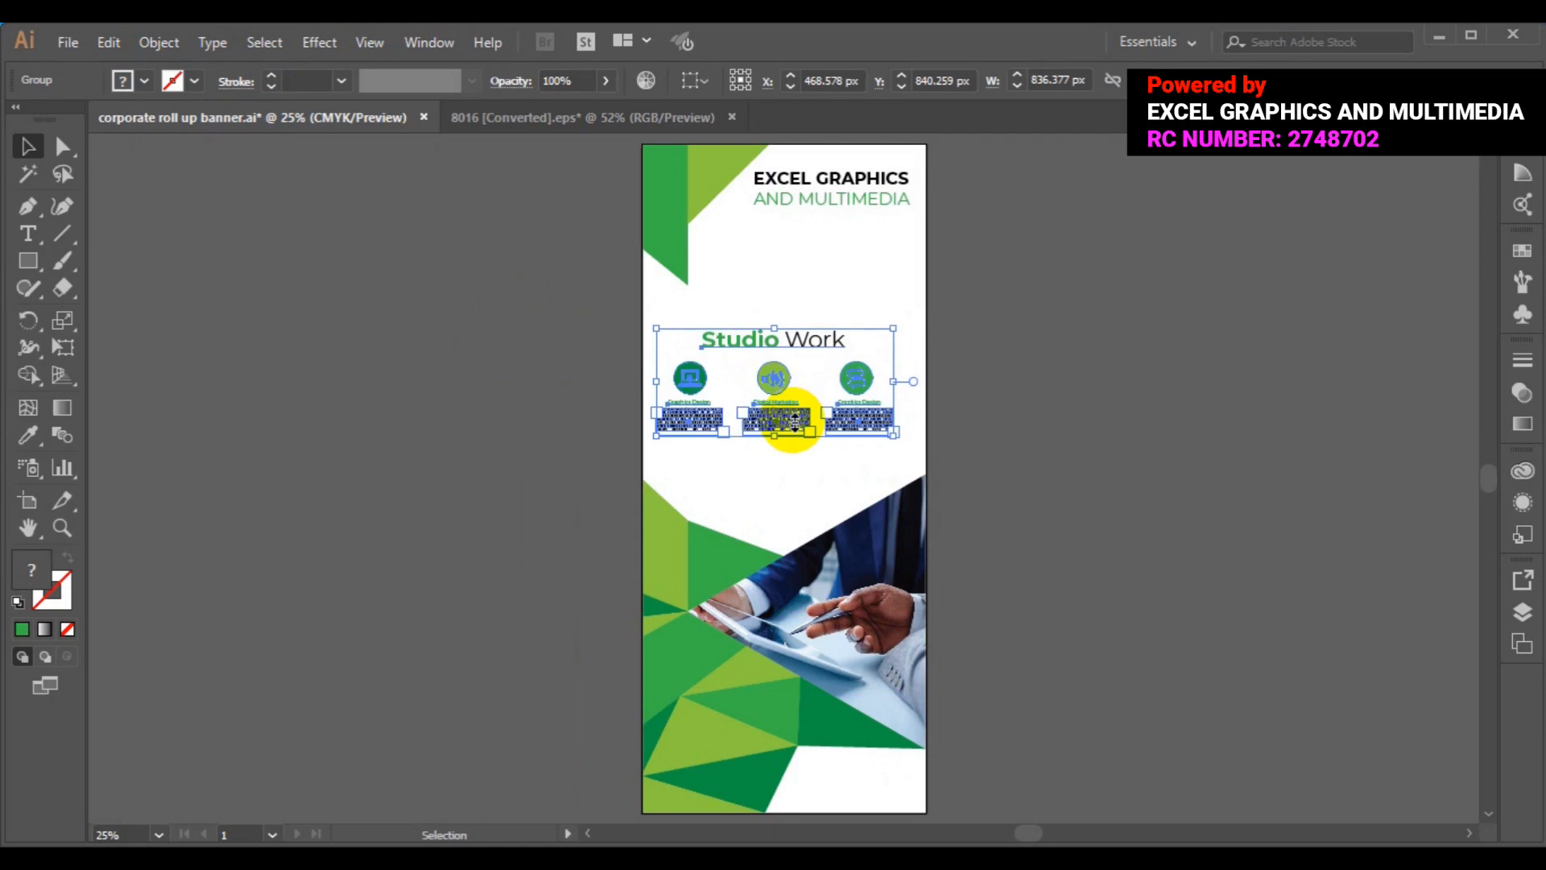
- Horizontally centre the Studio Work section on the banner background, undoing a vertical centring
{"action": "left_click", "coordinate": [646, 309], "text": "shift"}
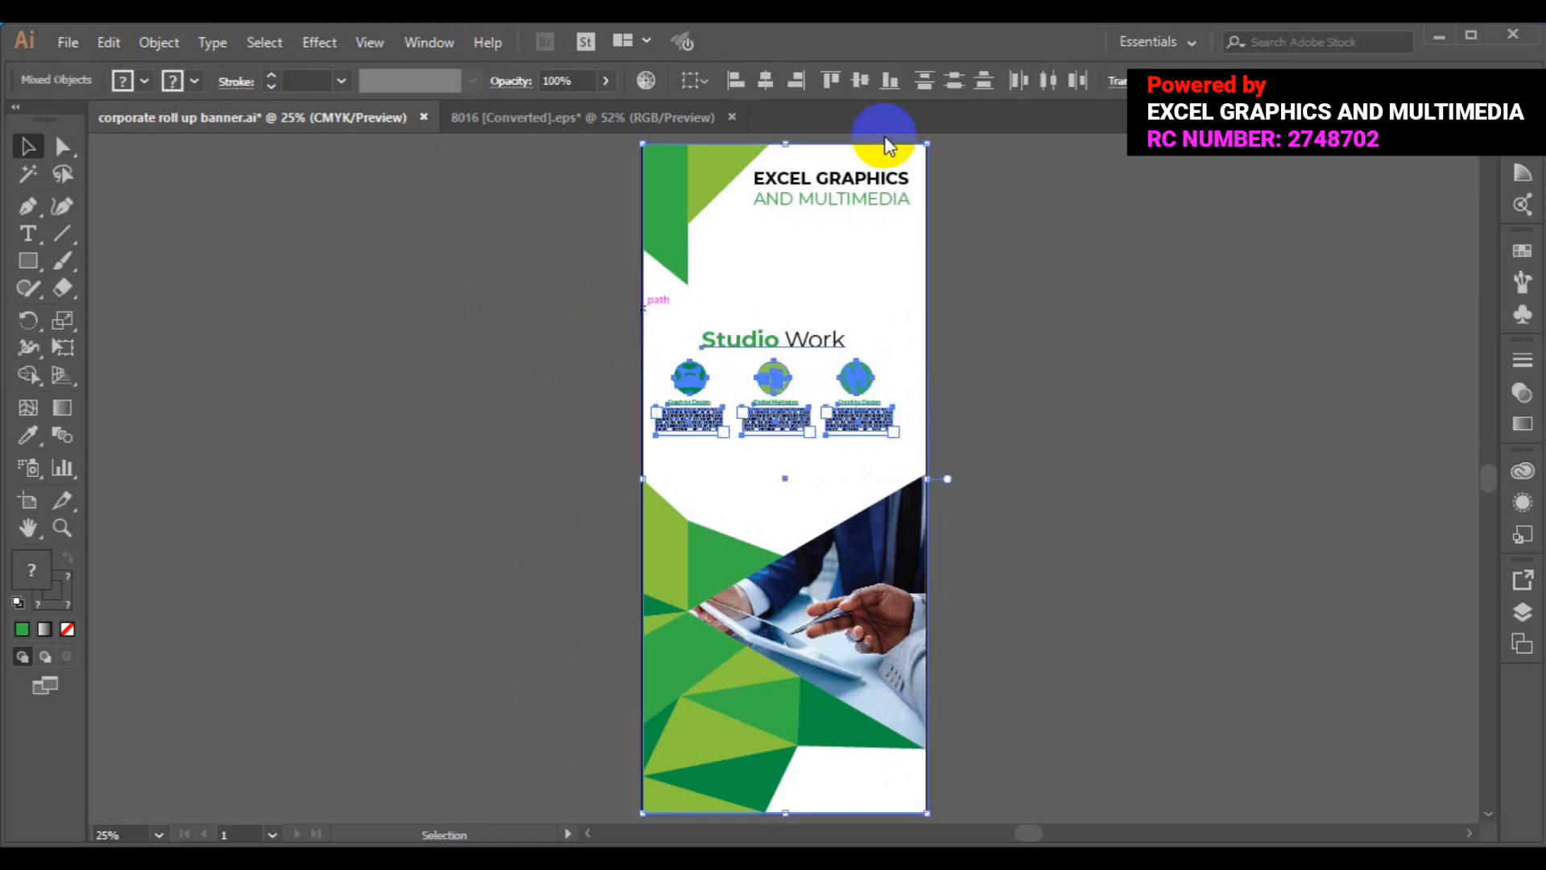
{"action": "left_click", "coordinate": [852, 79]}
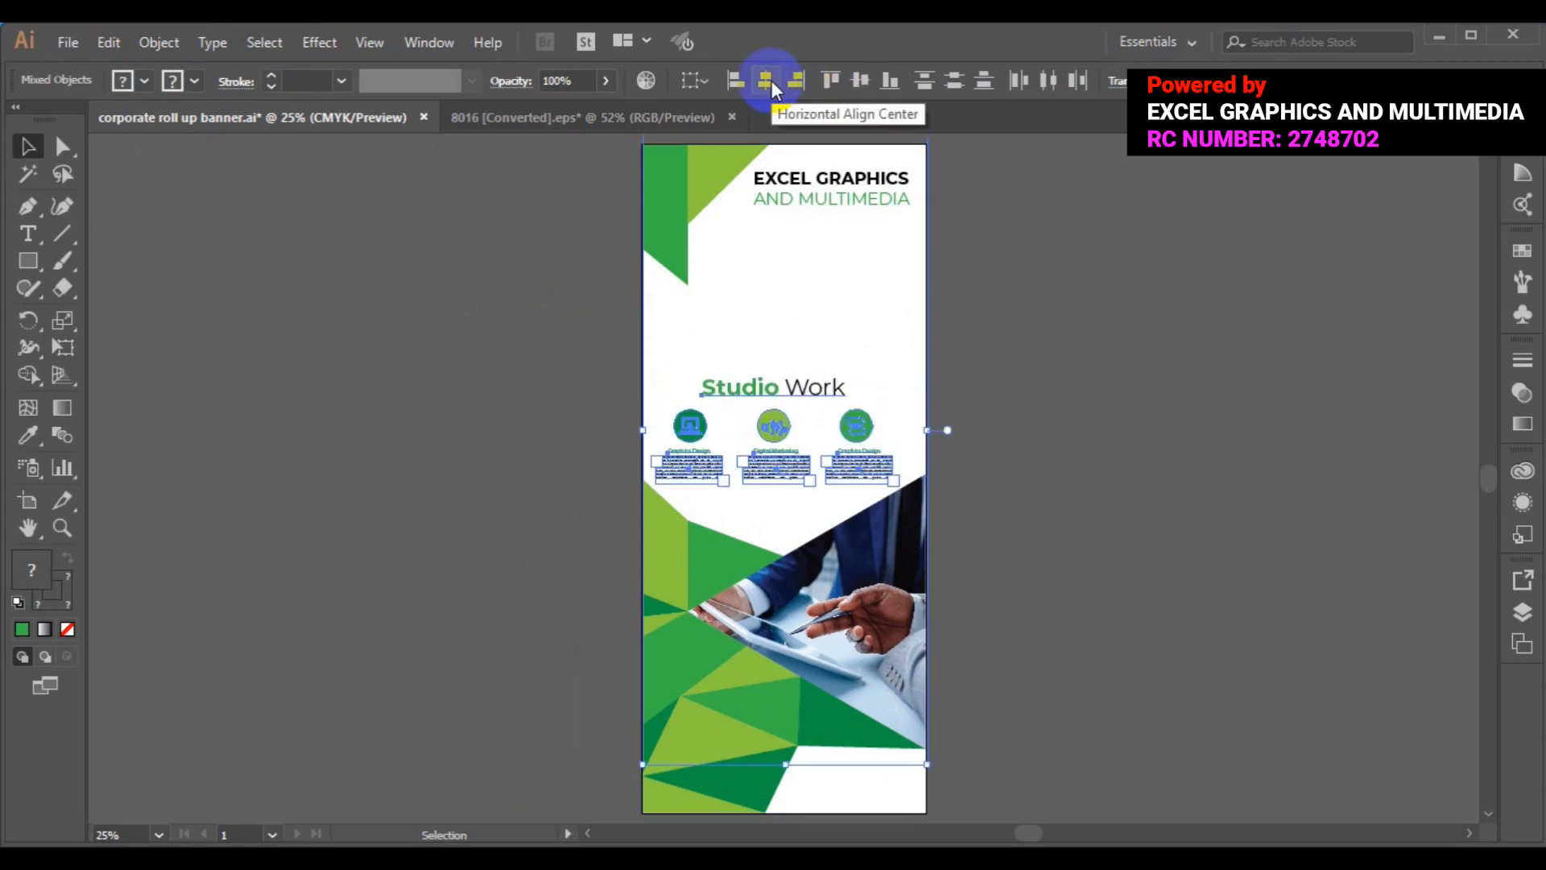
{"action": "key", "text": "ctrl+z"}
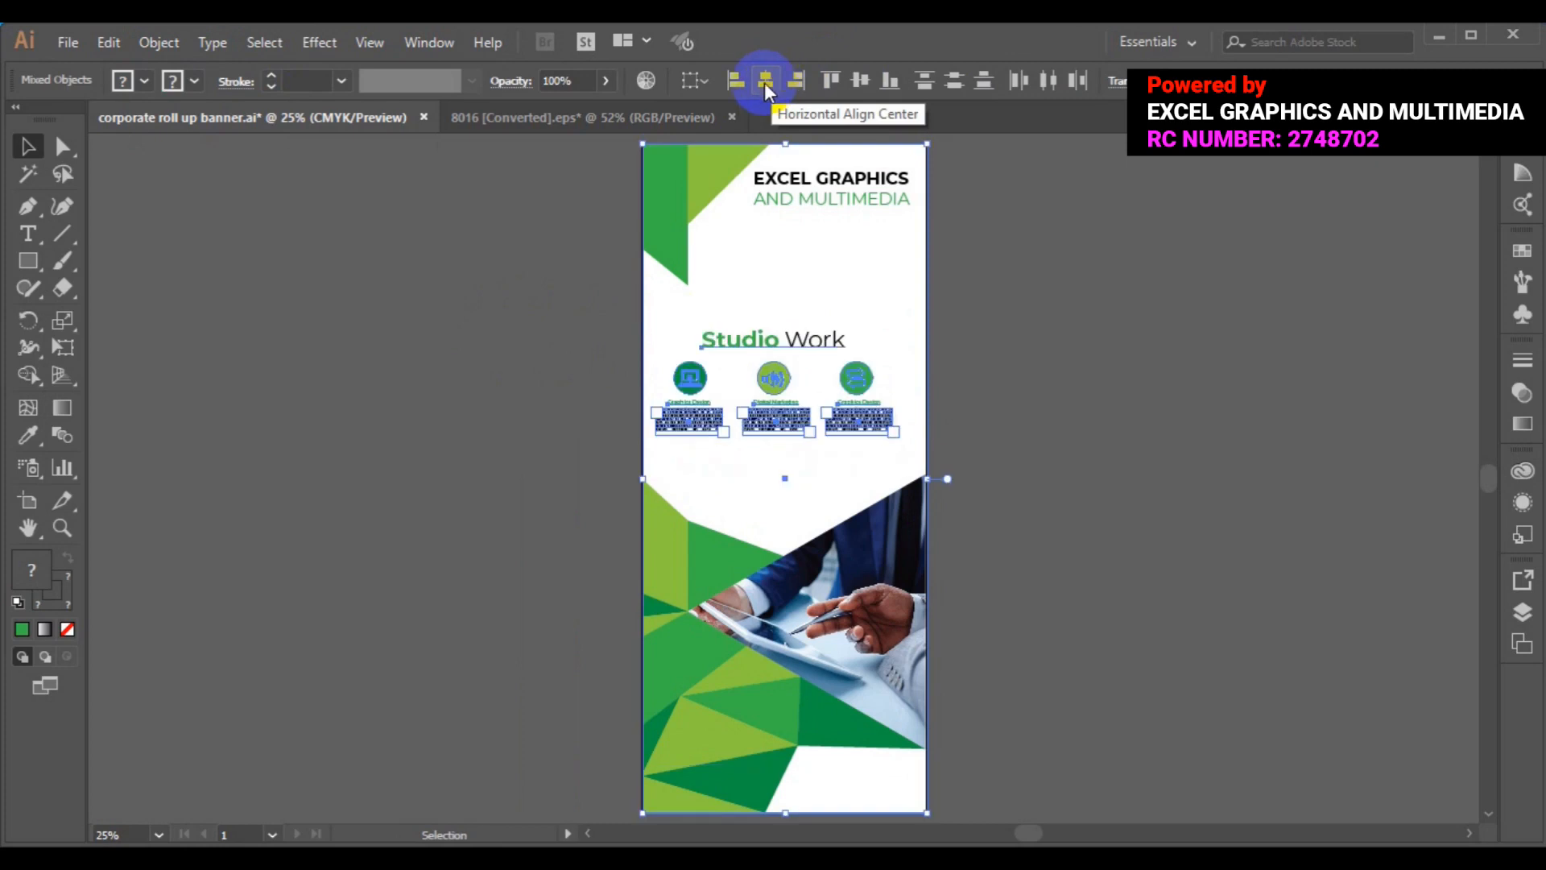
{"action": "left_click", "coordinate": [766, 81]}
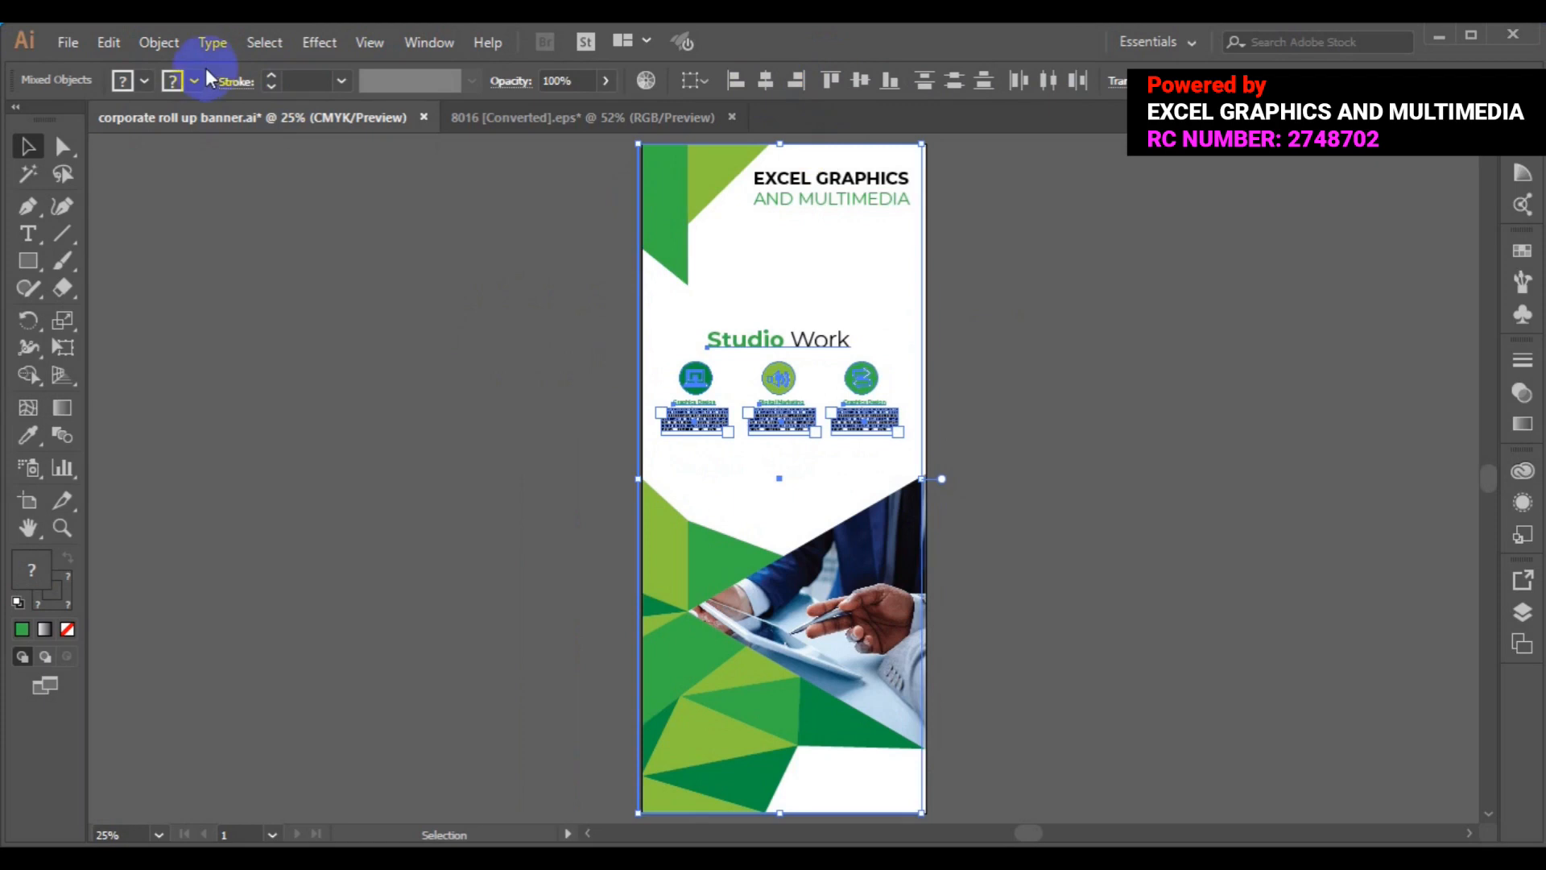
- Group the section with the background, nudge it right, then ungroup it again
{"action": "left_click", "coordinate": [171, 44]}
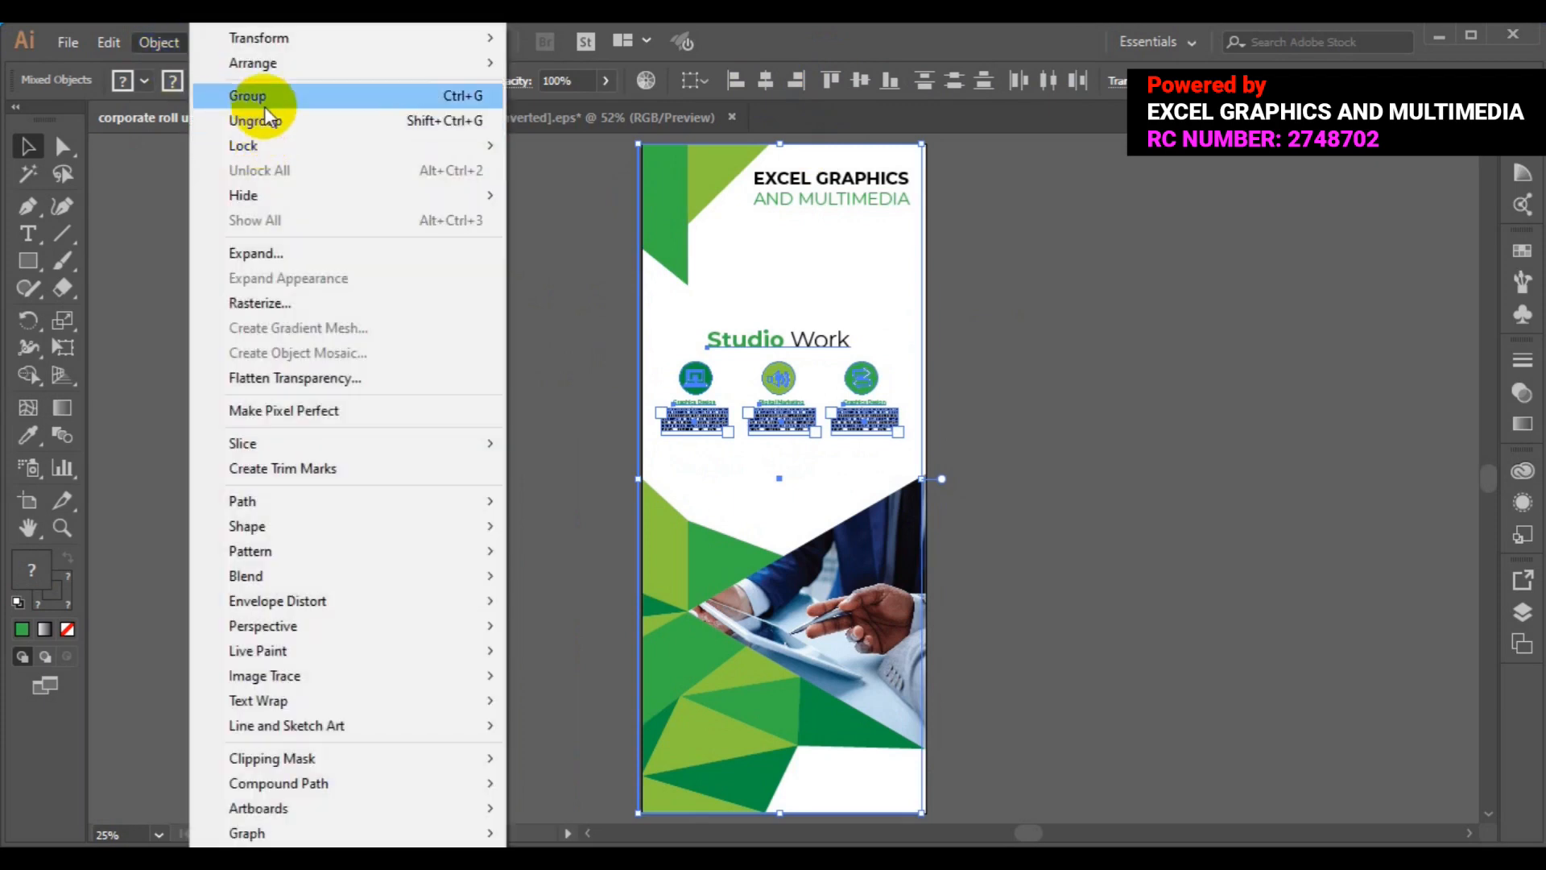
{"action": "left_click", "coordinate": [266, 96]}
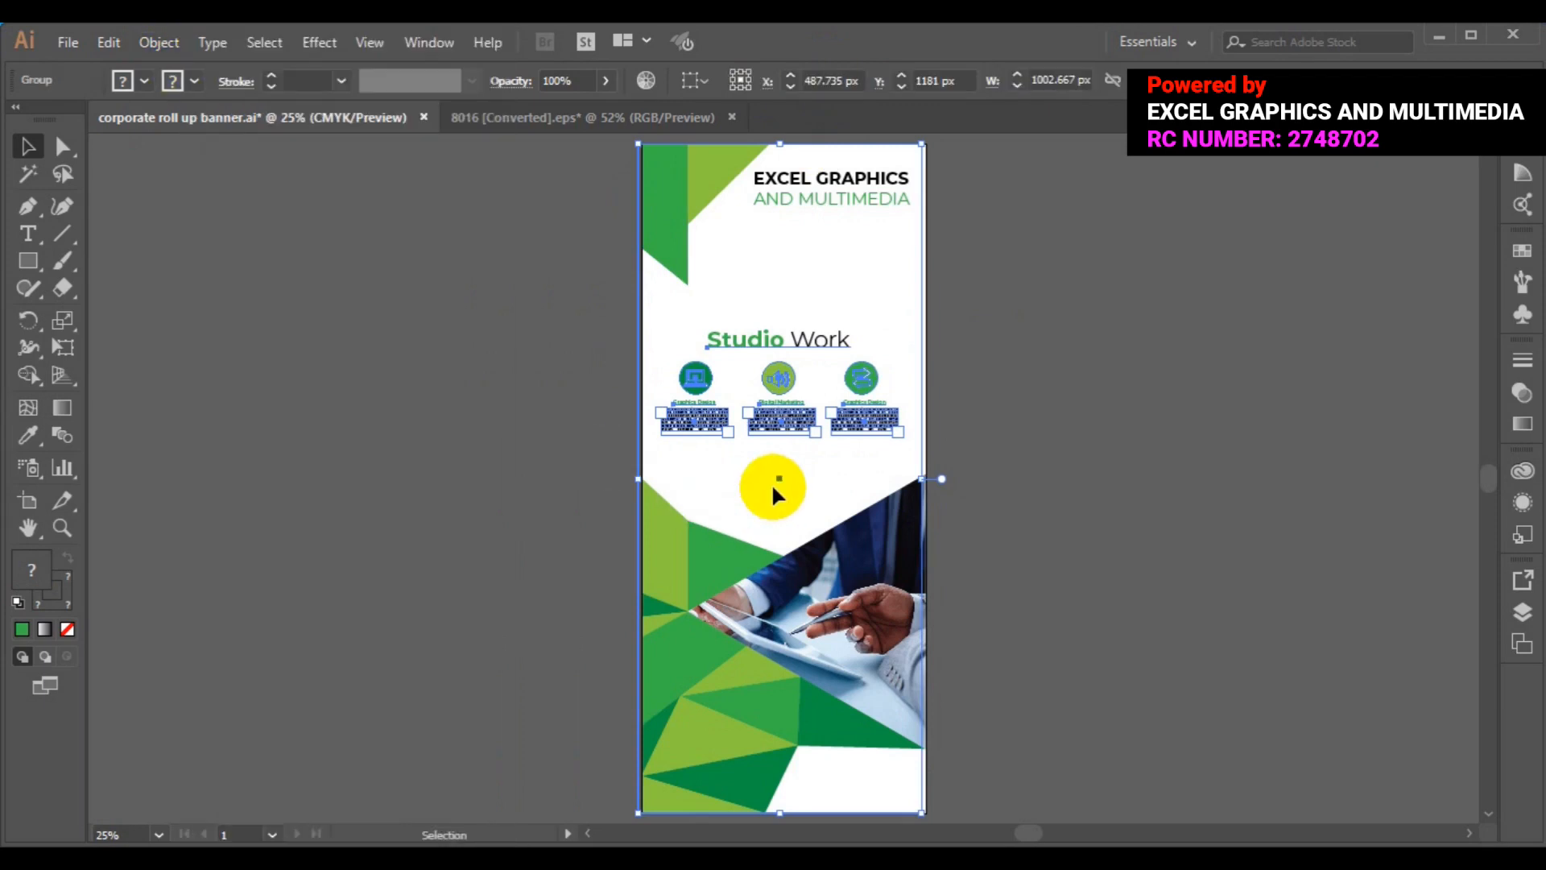
{"action": "left_click_drag", "start_coordinate": [778, 479], "coordinate": [784, 478]}
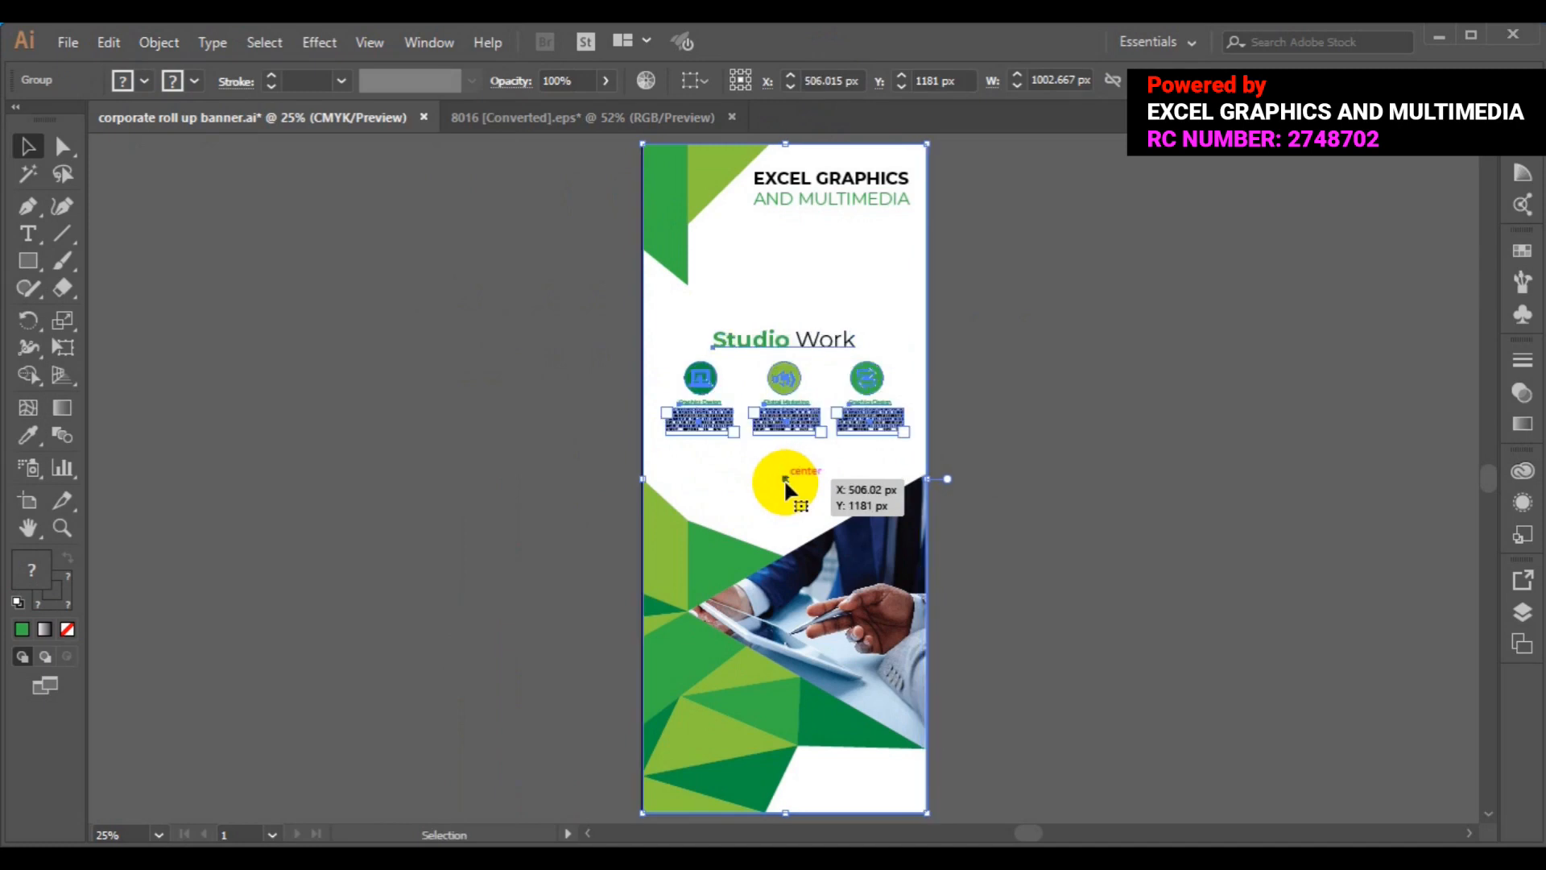
{"action": "left_click", "coordinate": [155, 46]}
{"action": "left_click", "coordinate": [268, 122]}
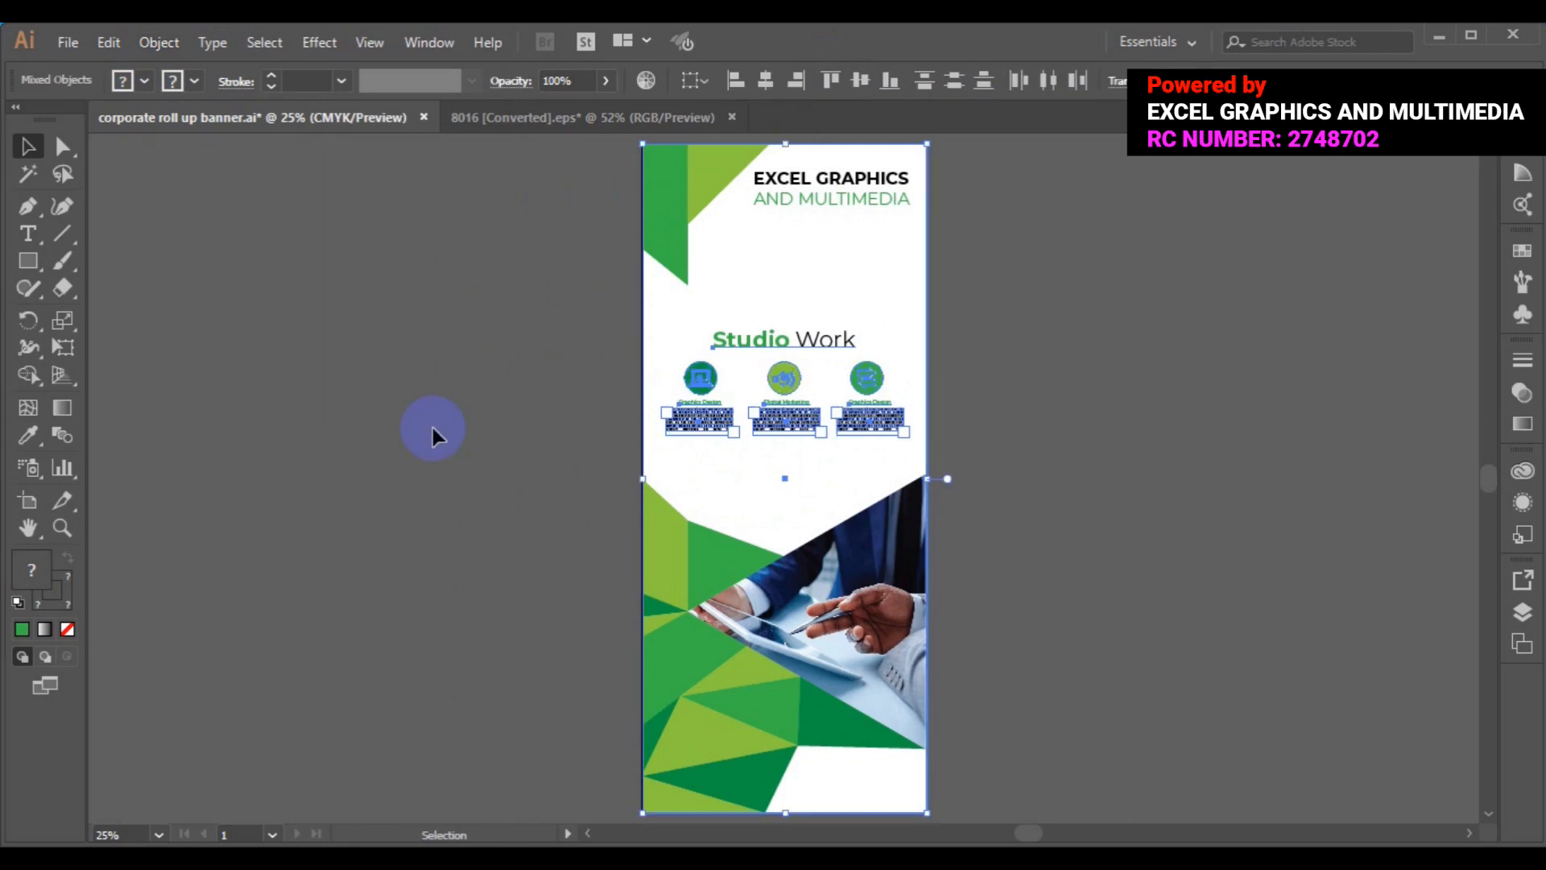
- Zoom in closer on the service icons and text
{"action": "key", "text": "ctrl+equal"}
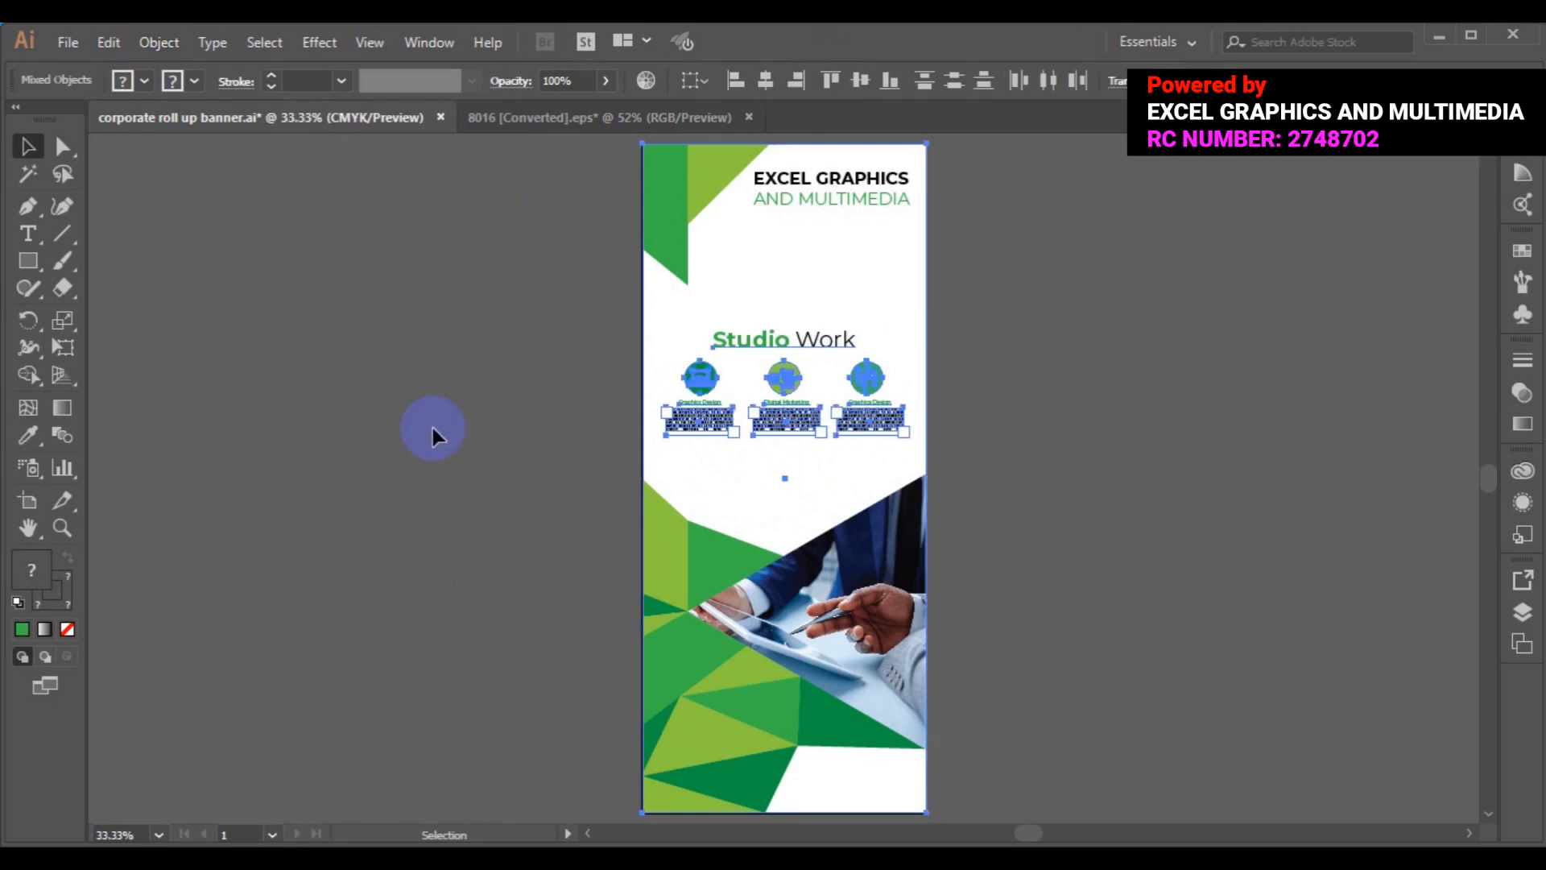
{"action": "key", "text": "ctrl+equal"}
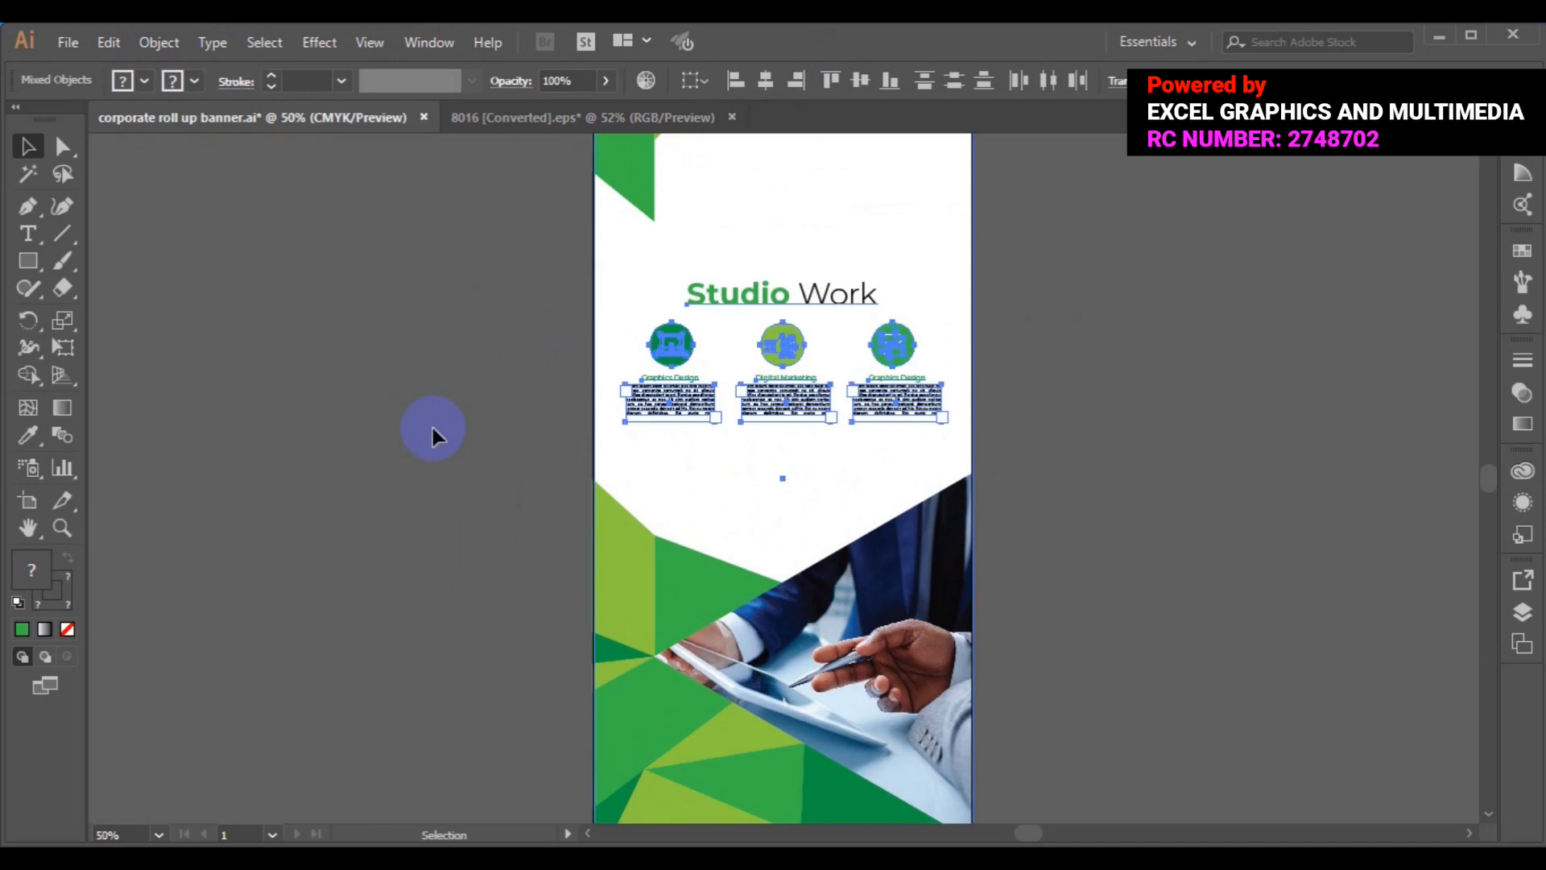
{"action": "key", "text": "ctrl+equal"}
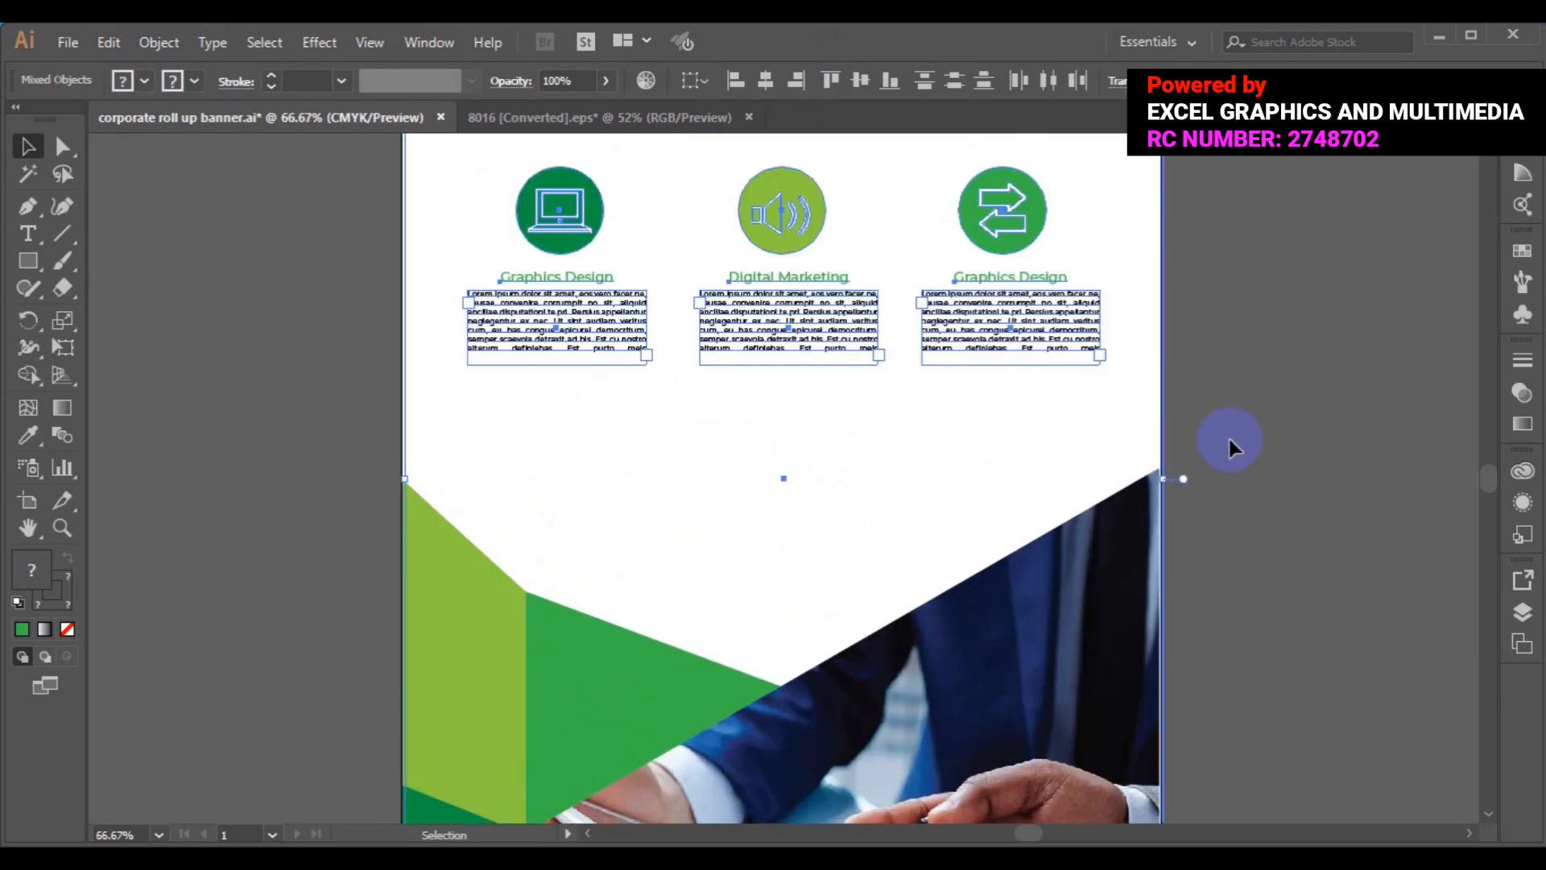
- Nudge the Studio Work icon group slightly down, then switch to the 8016 [Converted].eps icon sheet
{"action": "left_click", "coordinate": [1229, 439]}
{"action": "left_click", "coordinate": [798, 332]}
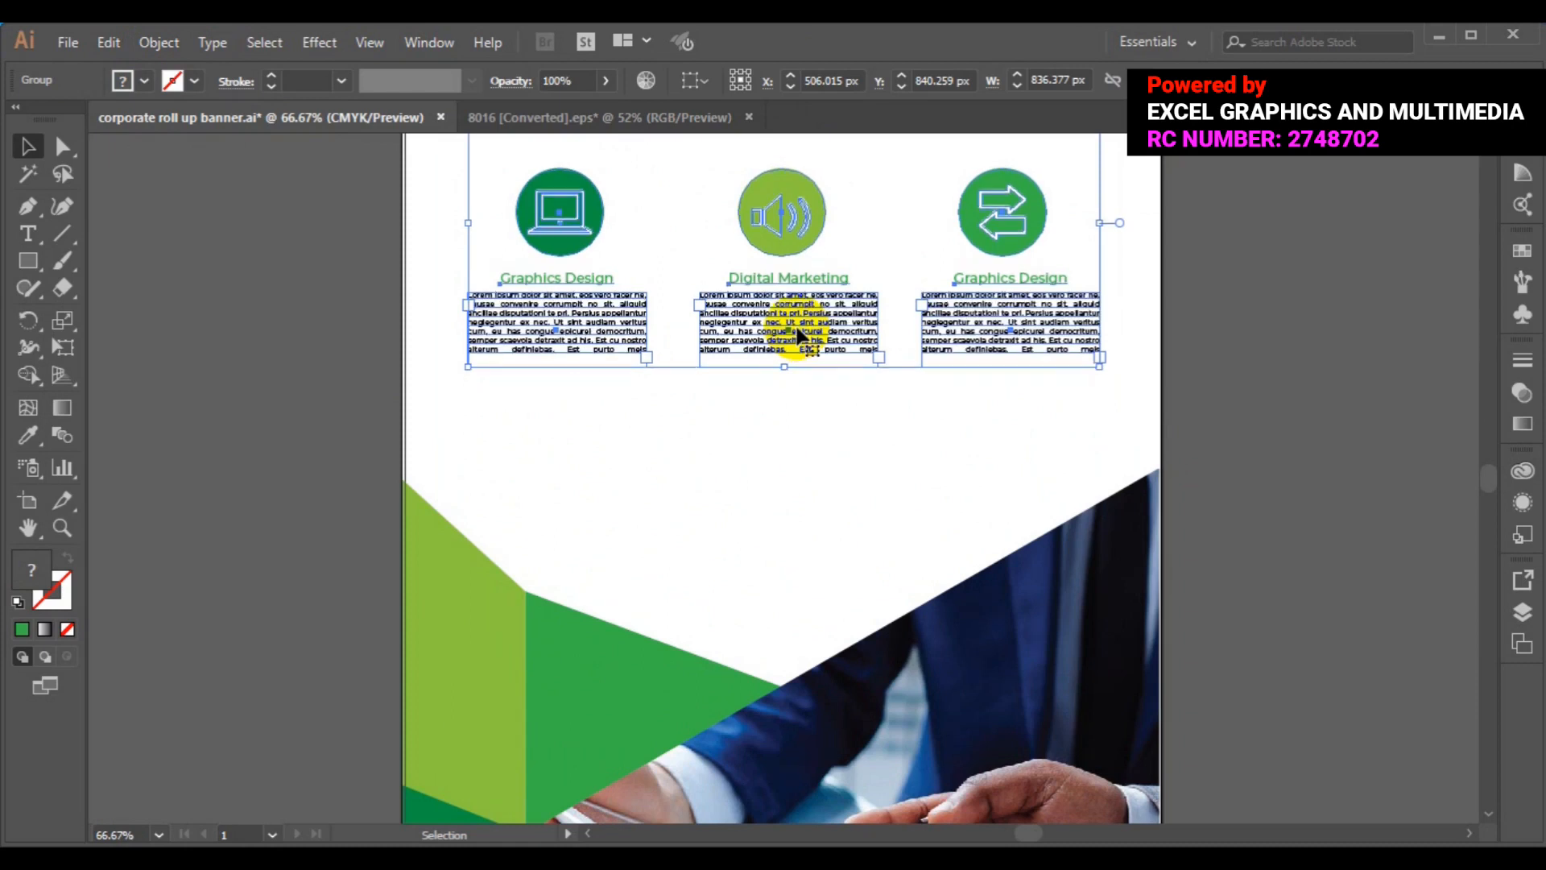
{"action": "key", "text": "Down"}
{"action": "key", "text": "Down"}
{"action": "key", "text": "Down"}
{"action": "key", "text": "Down"}
{"action": "key", "text": "Down"}
{"action": "key", "text": "Down"}
{"action": "key", "text": "Down"}
{"action": "key", "text": "Down"}
{"action": "key", "text": "Down"}
{"action": "key", "text": "Down"}
{"action": "key", "text": "Down"}
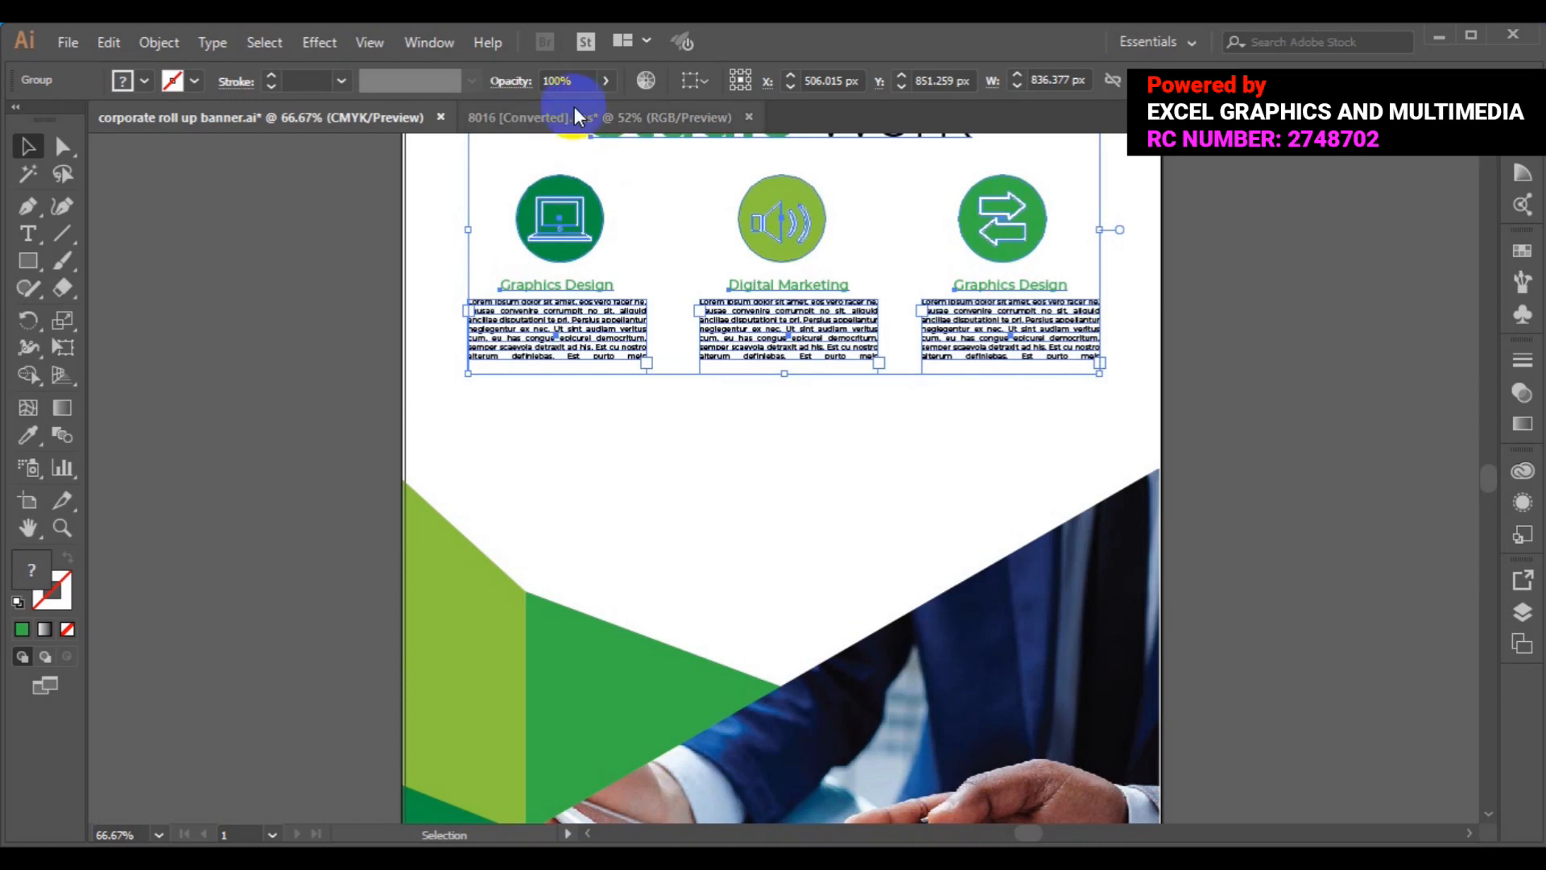
{"action": "left_click", "coordinate": [574, 117]}
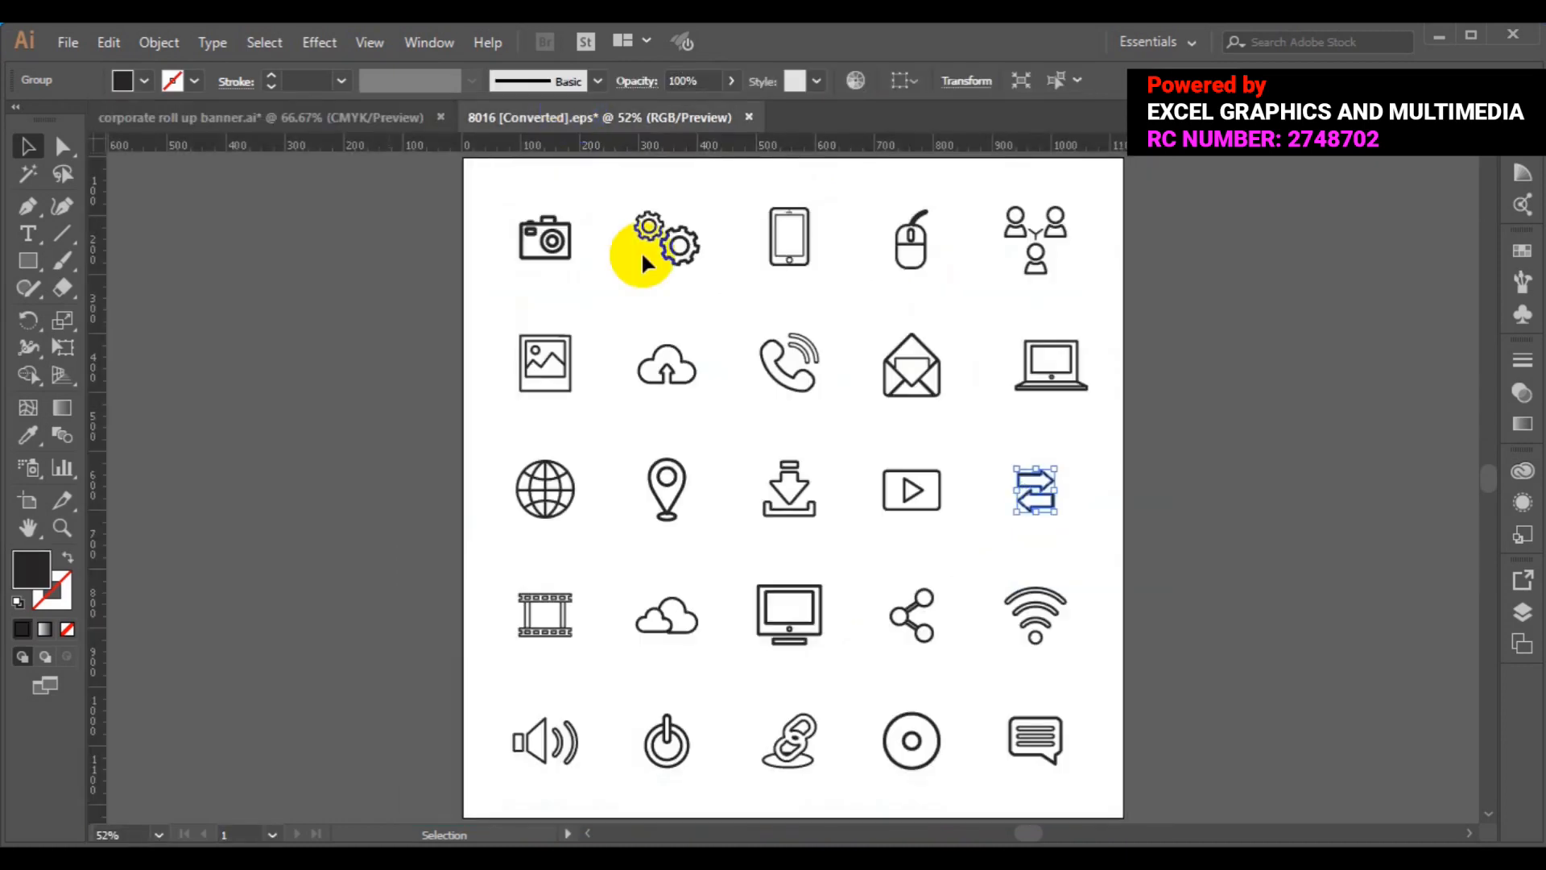
- Paste the phone icon from the icon sheet into the banner and drag it to the left side
{"action": "left_click", "coordinate": [792, 377]}
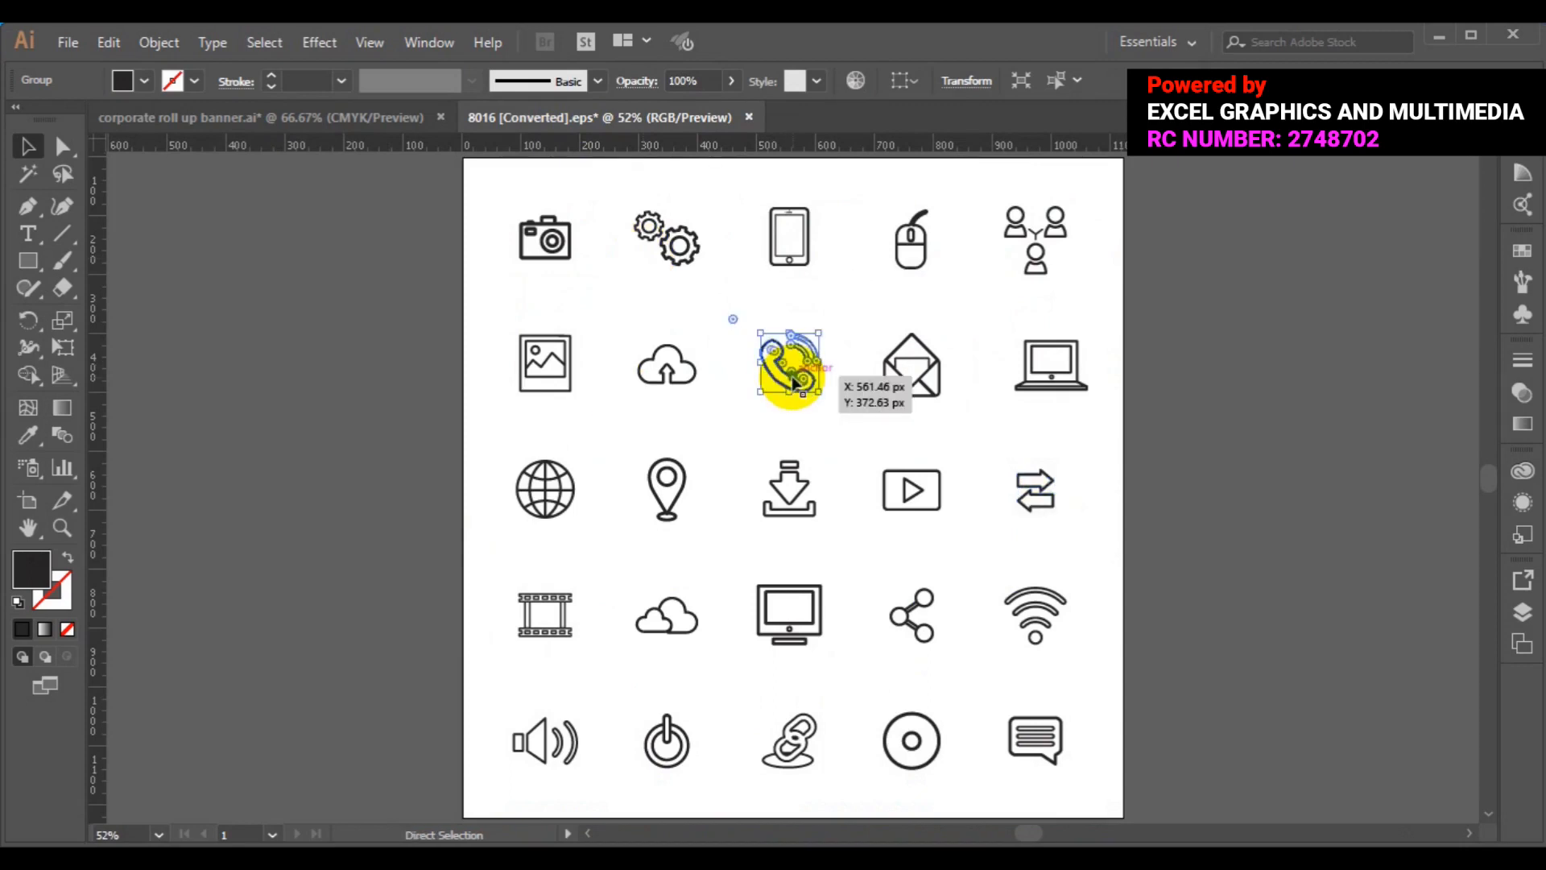
{"action": "left_click", "coordinate": [338, 118]}
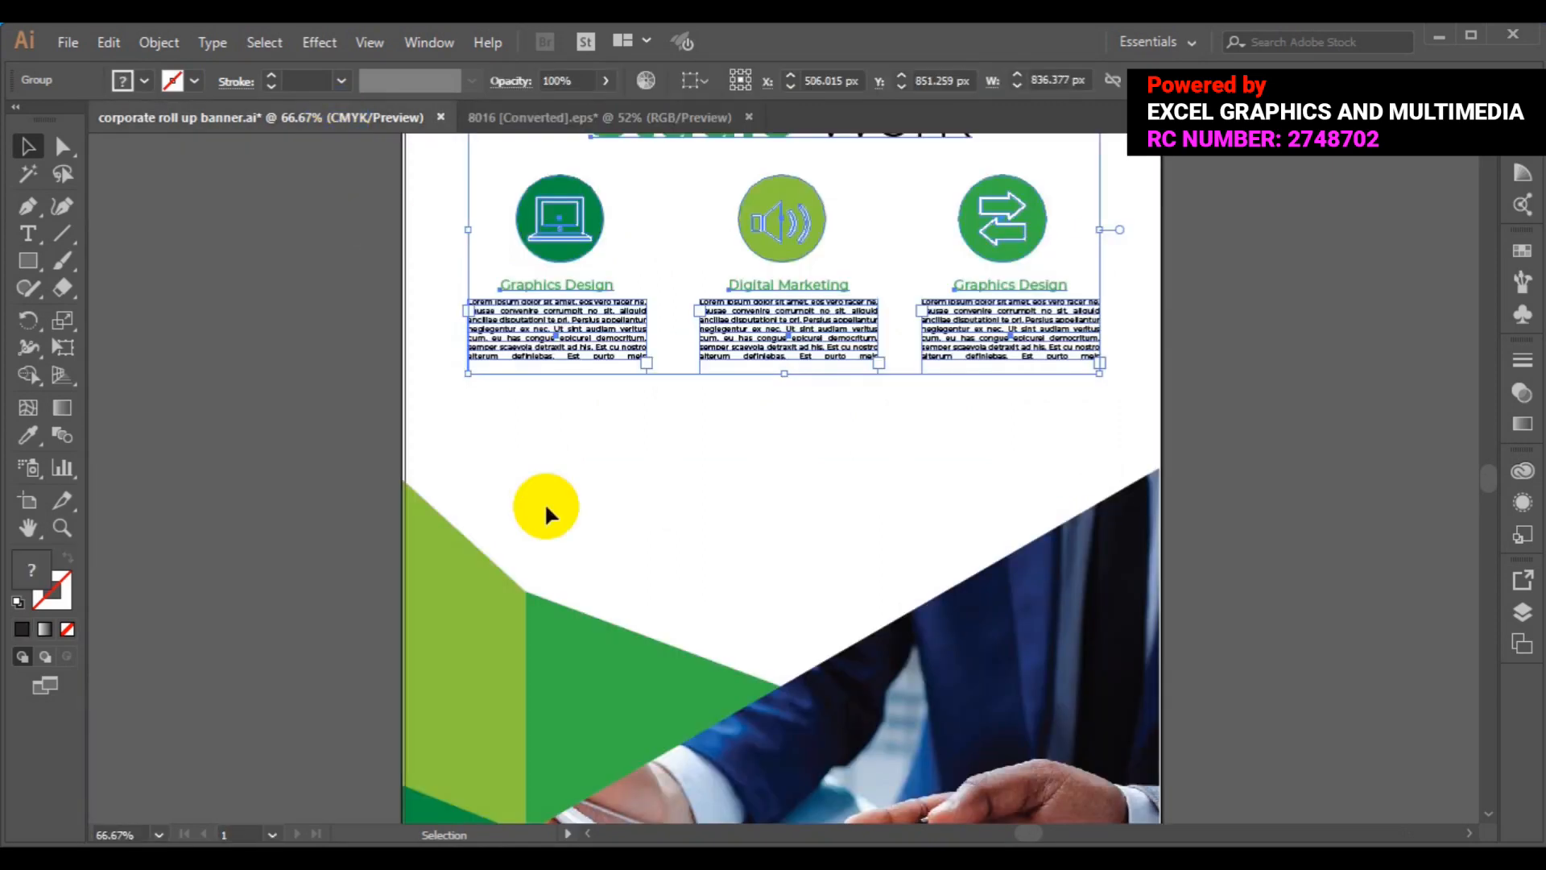
{"action": "key", "text": "a"}
{"action": "key", "text": "v"}
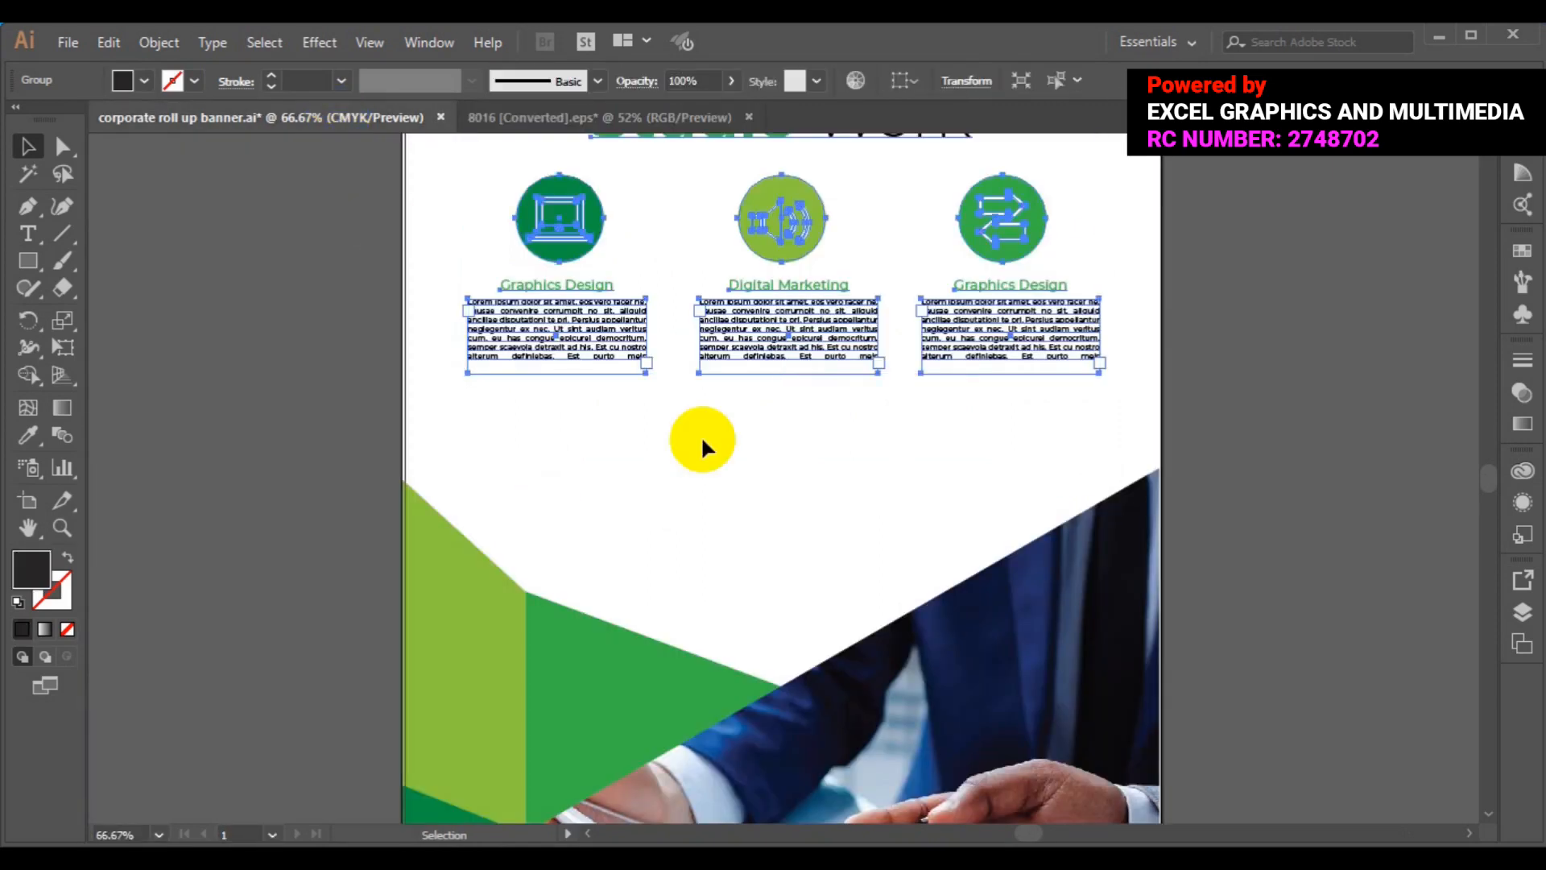
{"action": "key", "text": "ctrl+v"}
{"action": "left_click_drag", "start_coordinate": [790, 475], "coordinate": [525, 516]}
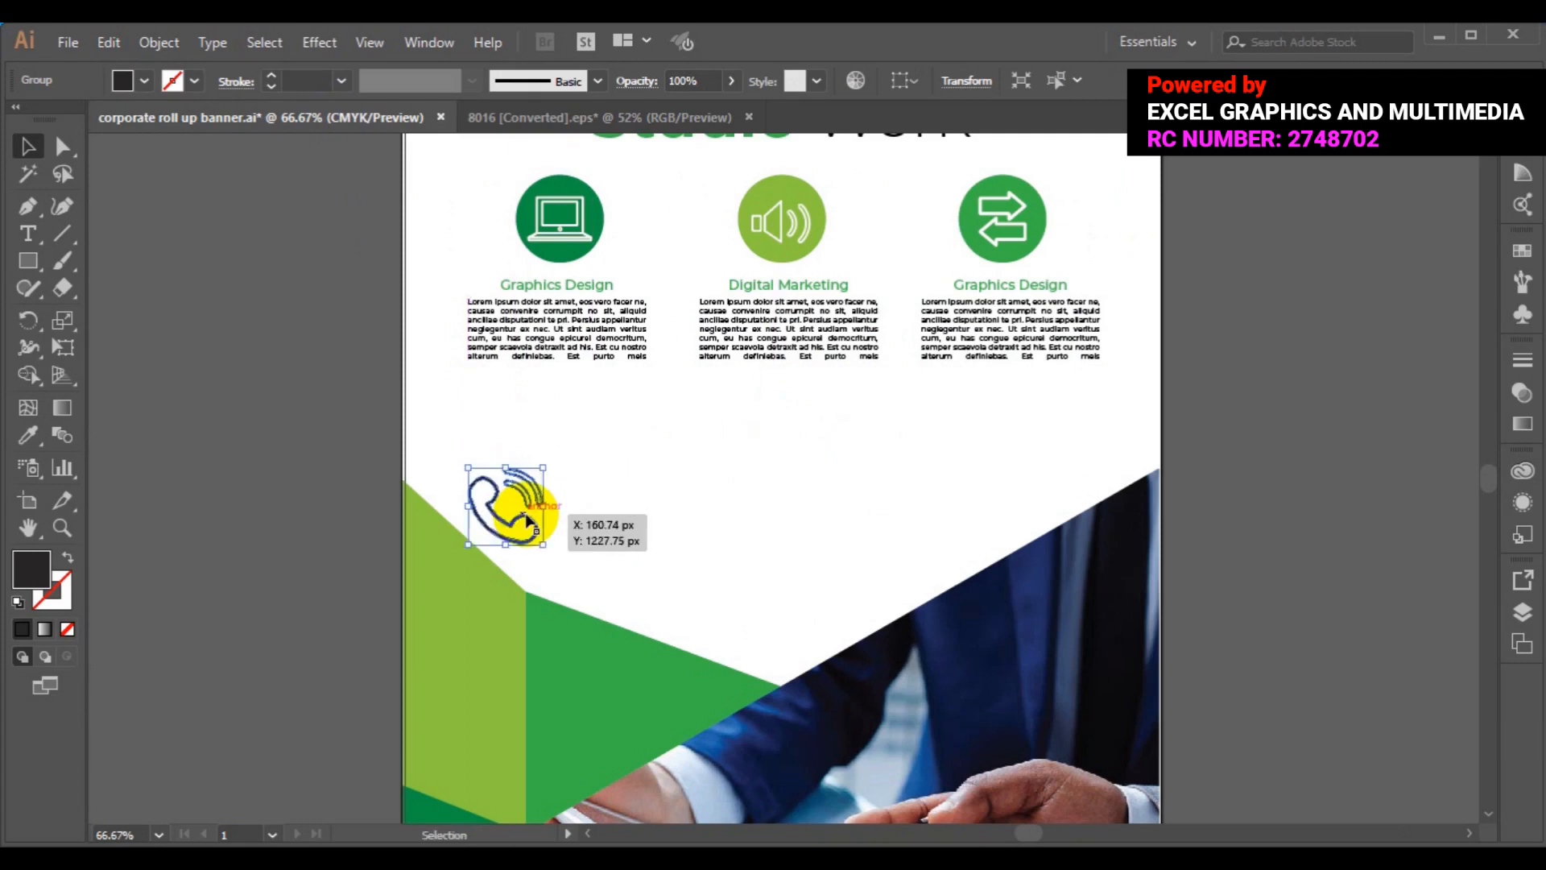
- Fill the banner's phone icon with the green swatch and deselect it
{"action": "left_click", "coordinate": [144, 80]}
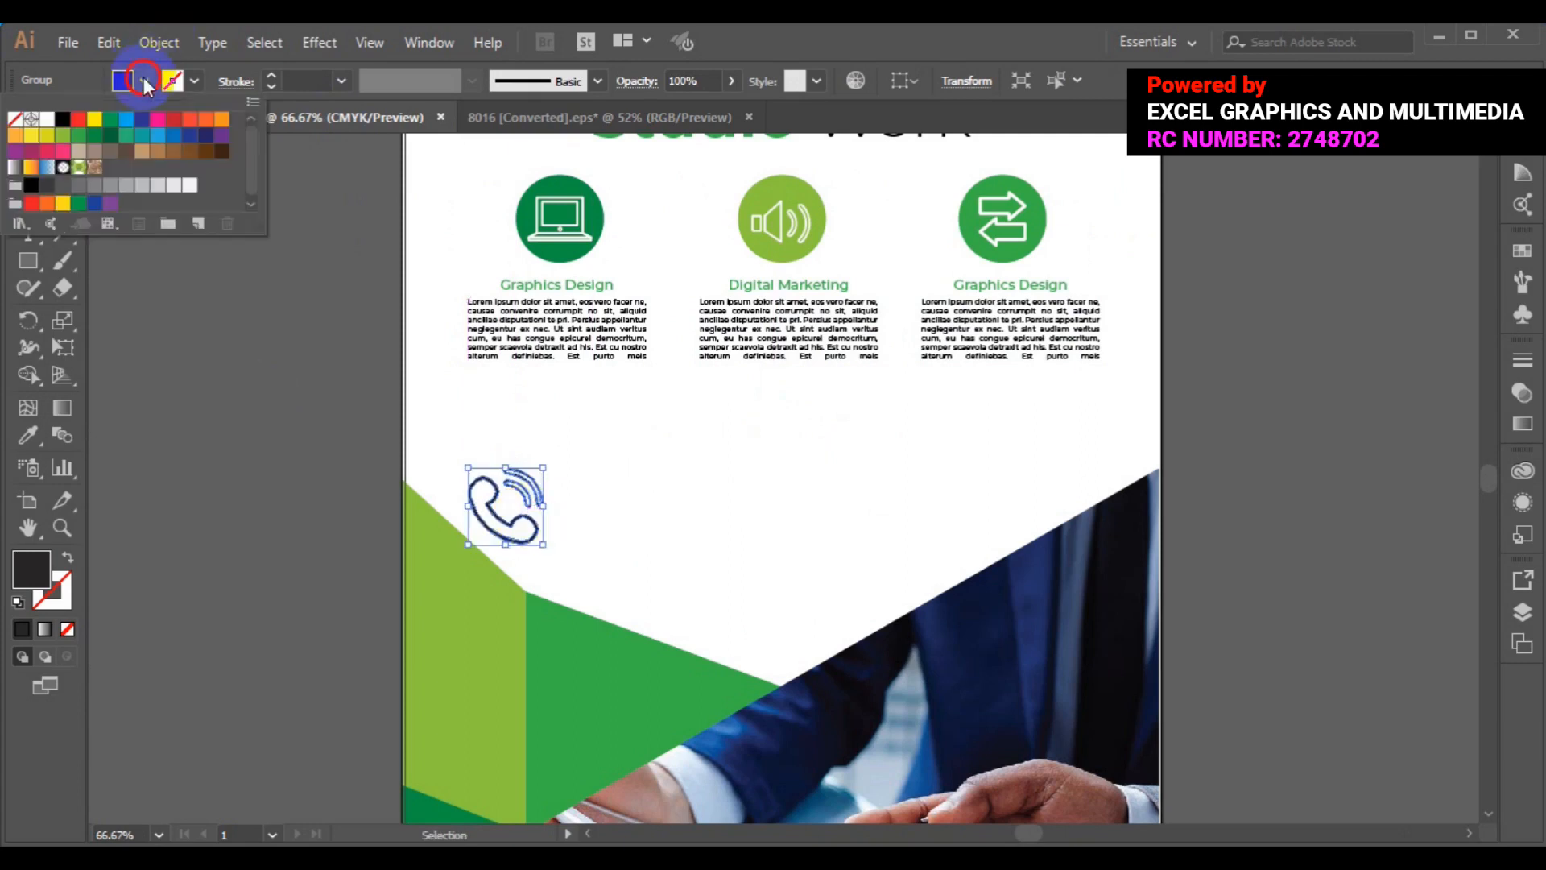
{"action": "left_click", "coordinate": [93, 141]}
{"action": "left_click", "coordinate": [112, 313]}
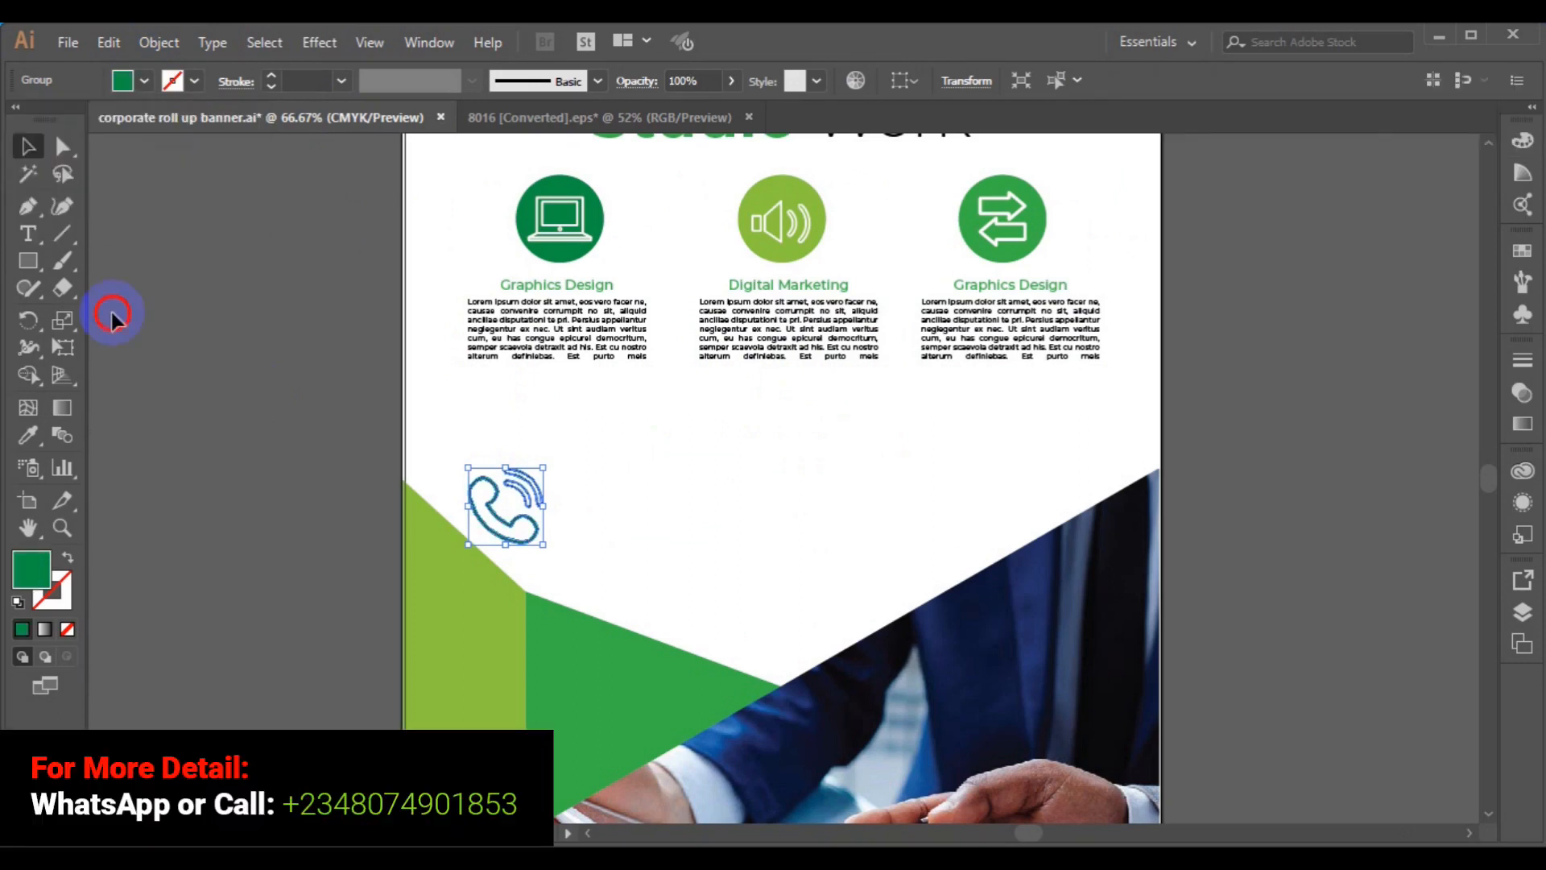
{"action": "left_click", "coordinate": [111, 313]}
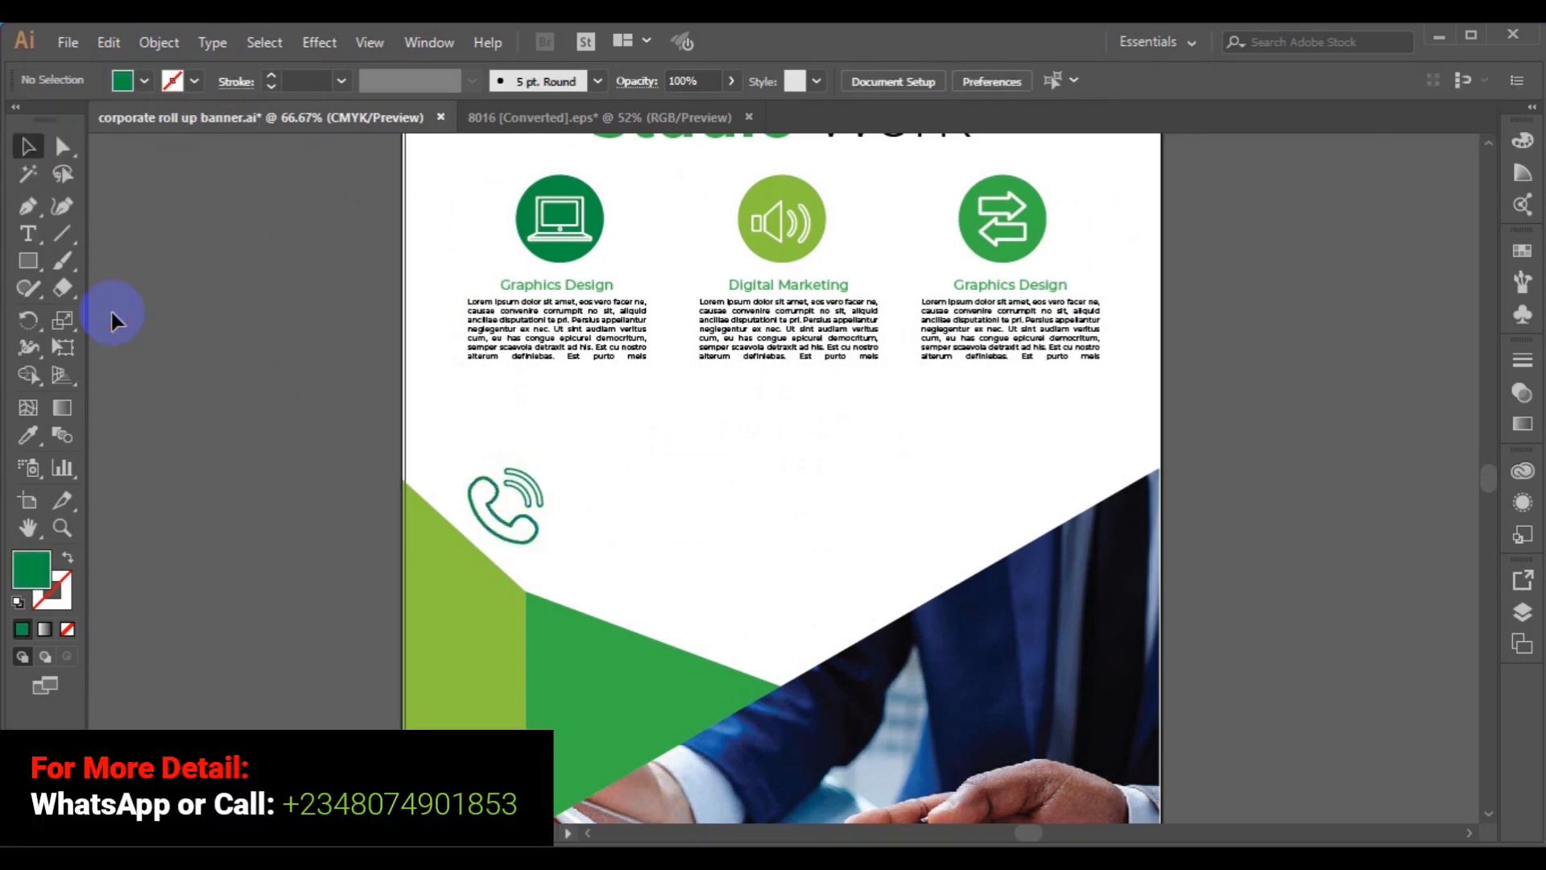
{"action": "left_click", "coordinate": [24, 234]}
- Type the contact phone number beside the icon and set it to 72 pt
{"action": "left_click", "coordinate": [592, 505]}
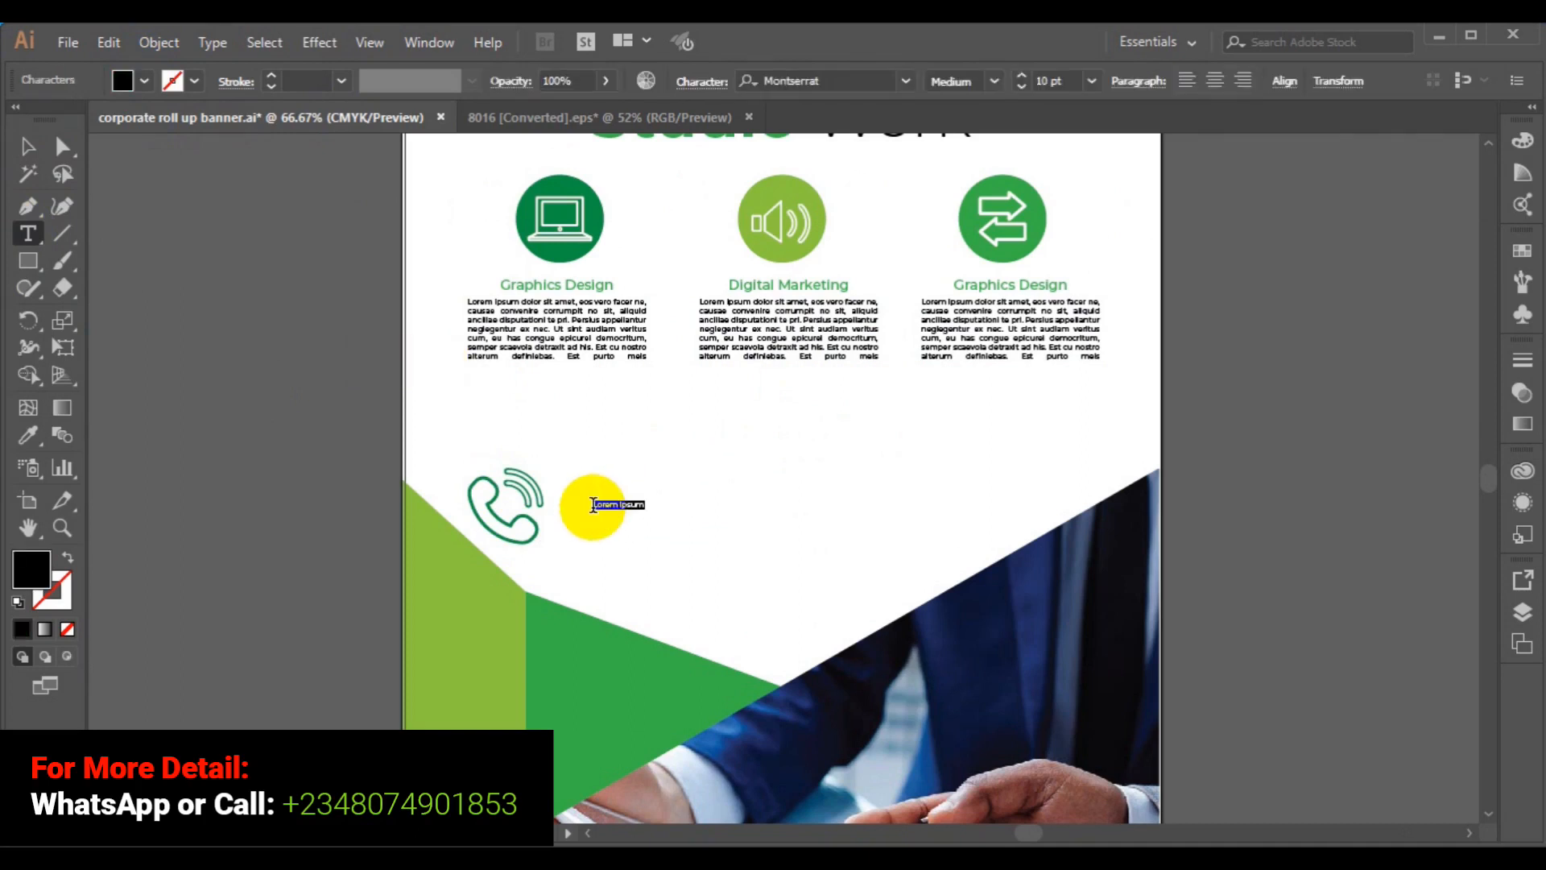
{"action": "key", "text": "BackSpace"}
{"action": "double_click", "coordinate": [593, 505]}
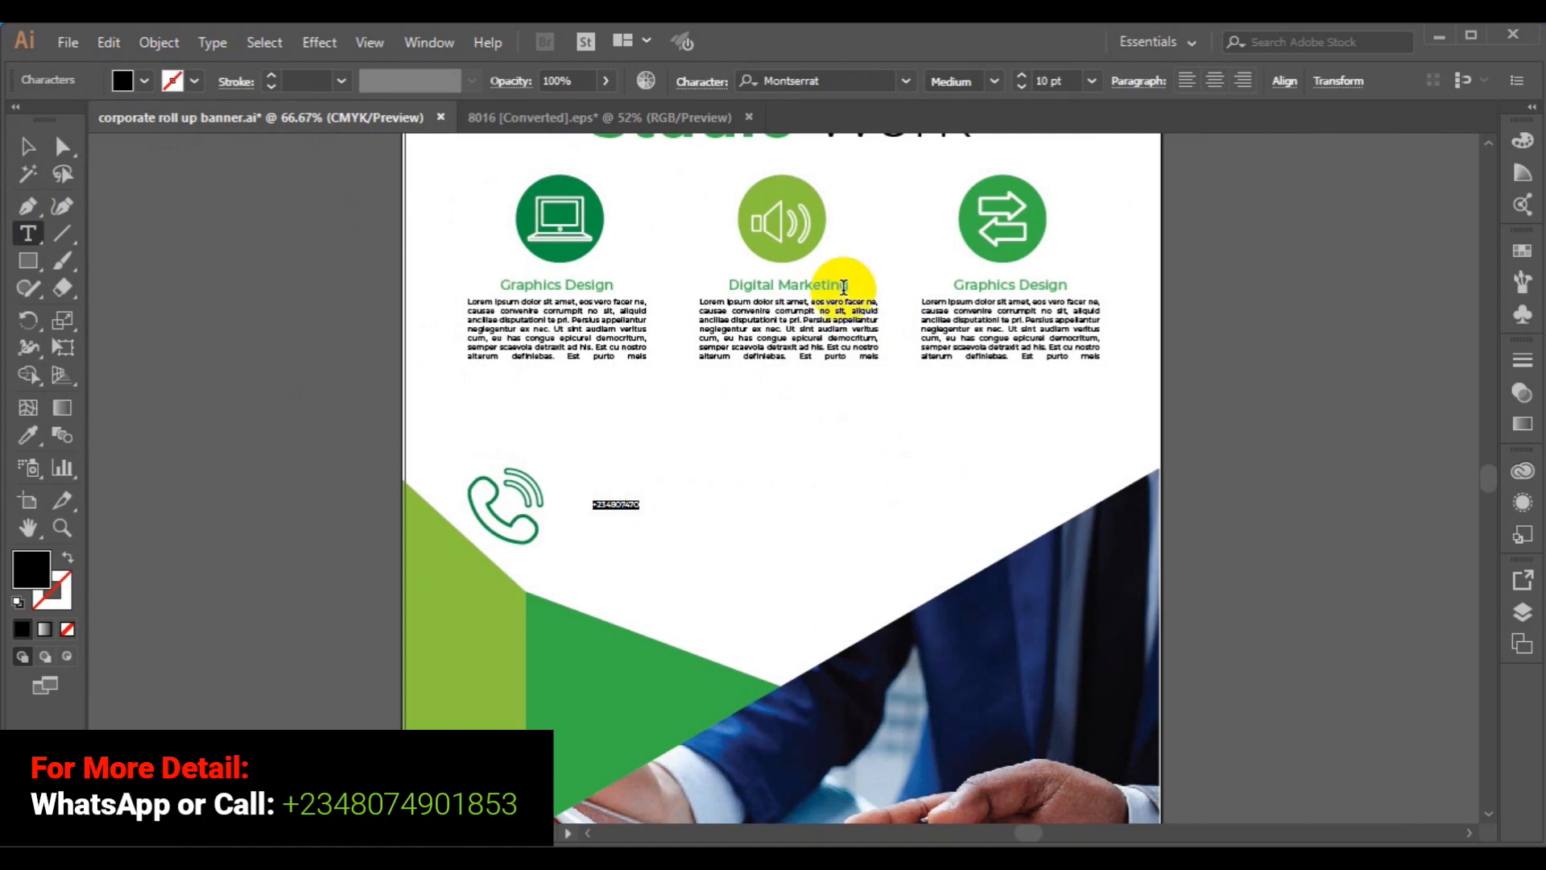
{"action": "left_click", "coordinate": [1092, 80]}
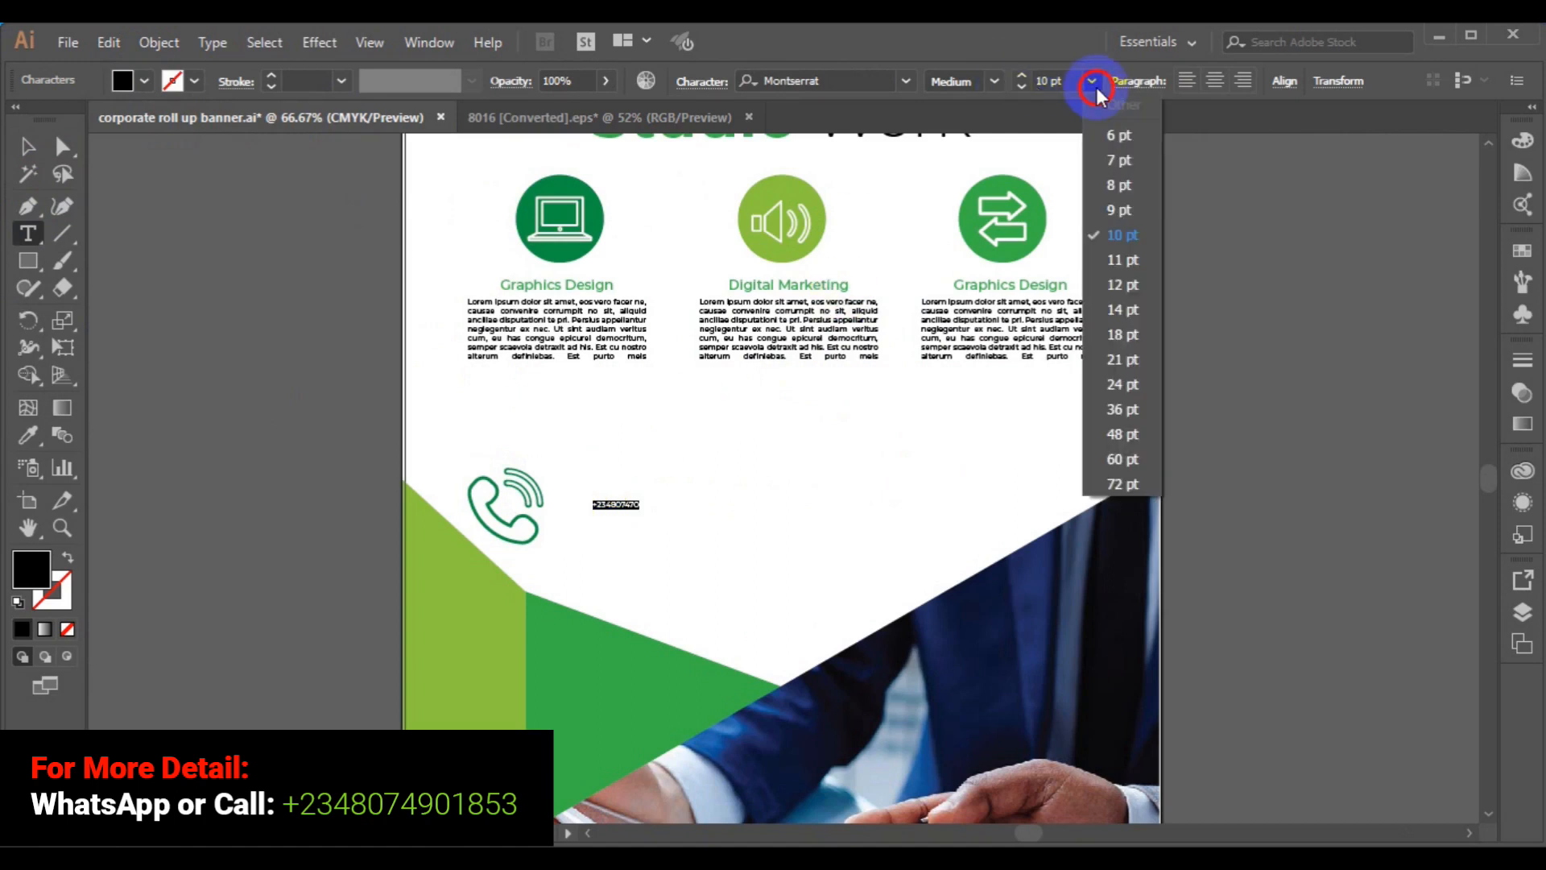
{"action": "left_click", "coordinate": [1120, 484]}
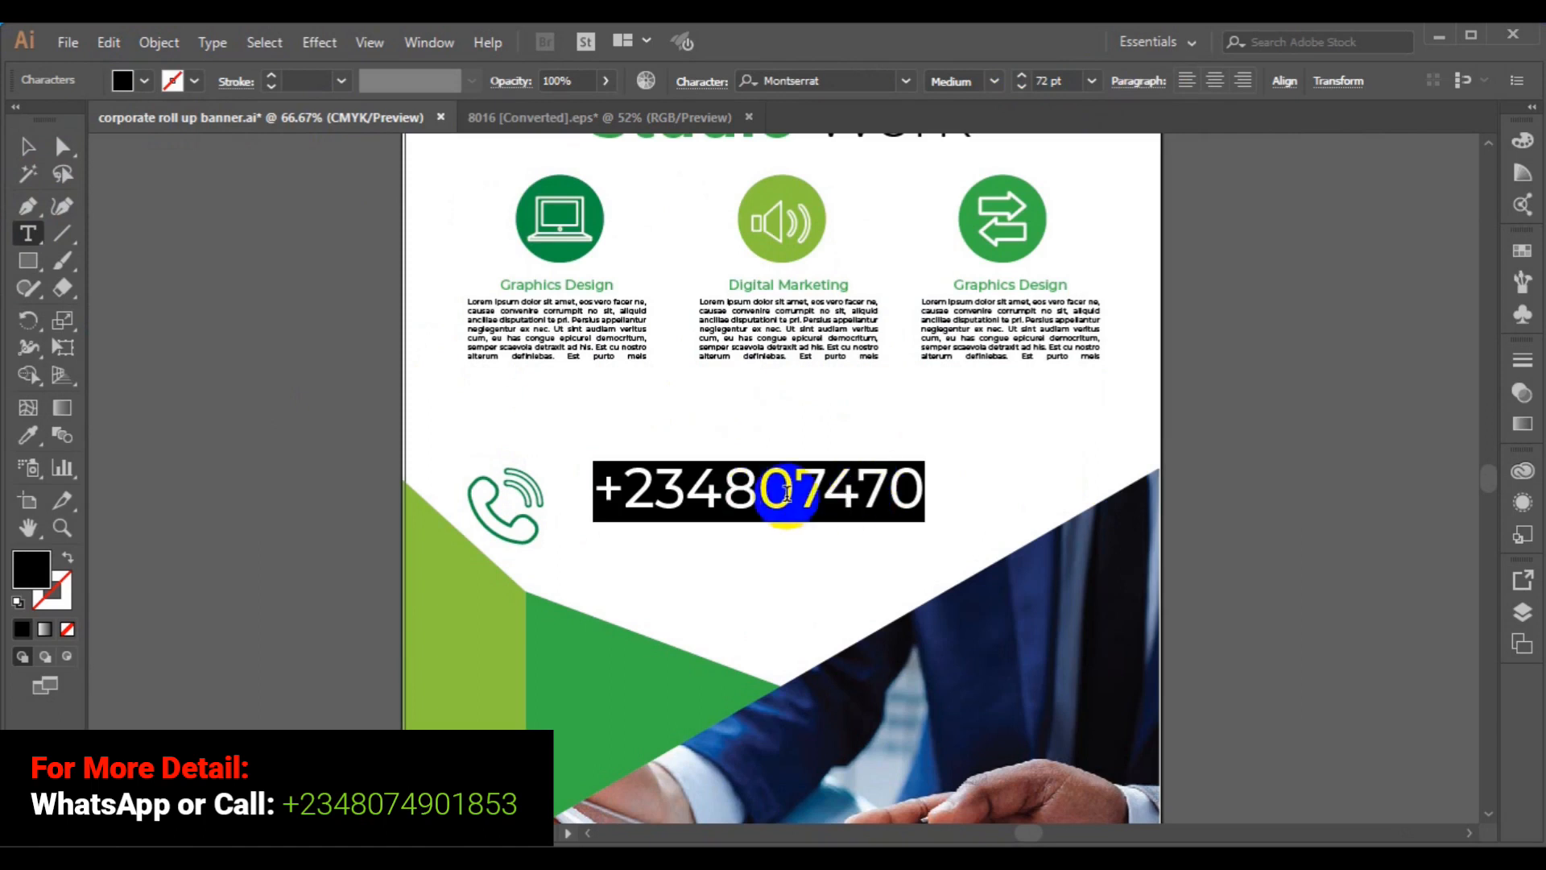
- Correct a wrong digit in the phone number and reselect the whole text object
{"action": "left_click", "coordinate": [796, 490]}
{"action": "left_click", "coordinate": [889, 489]}
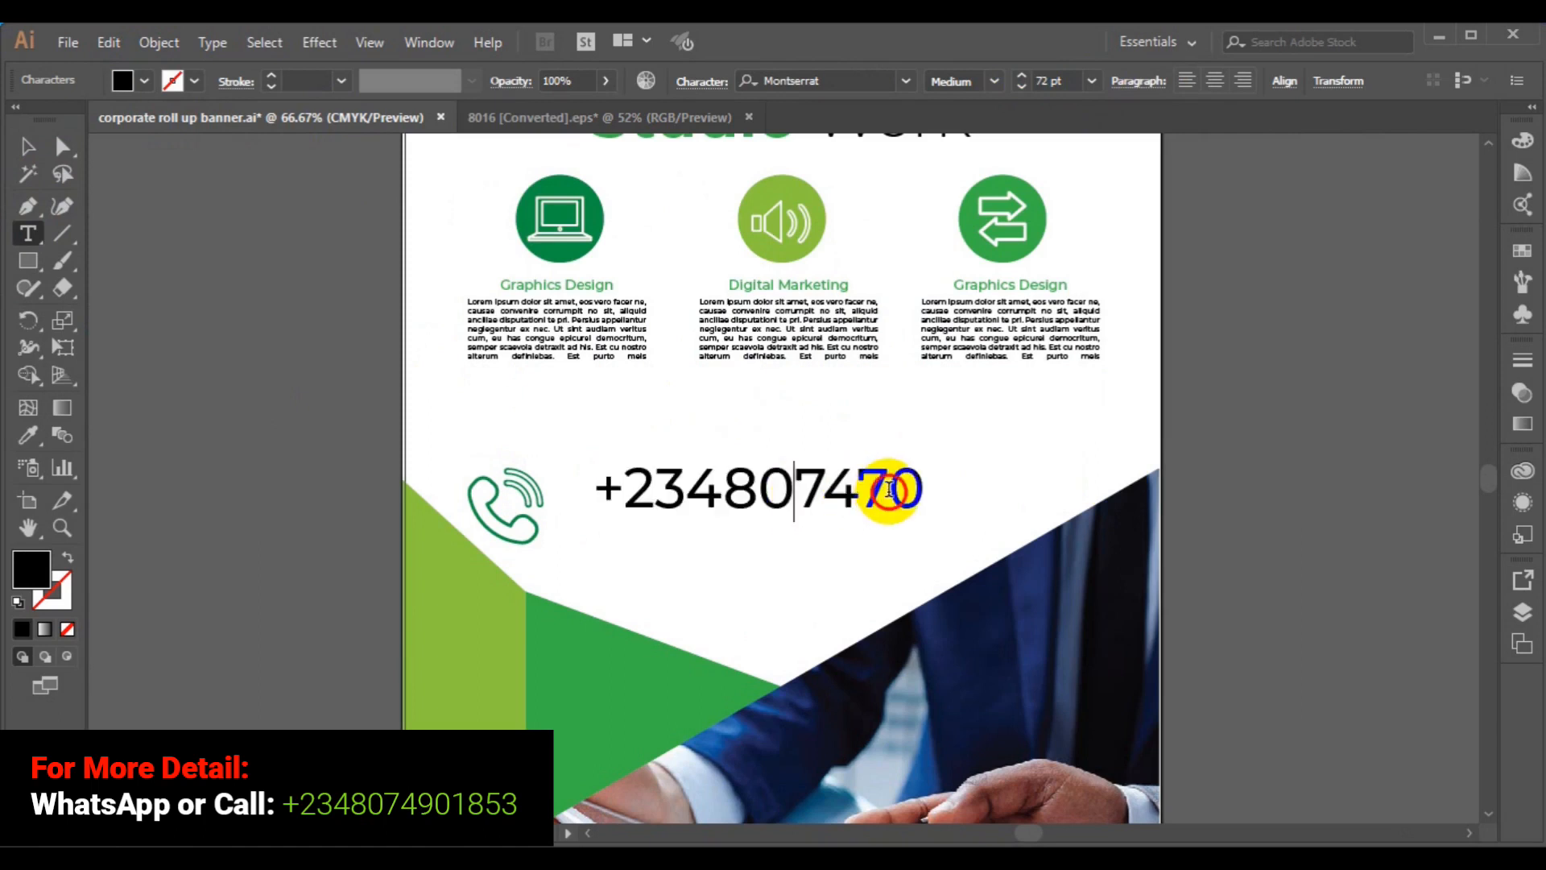
{"action": "key", "text": "Left"}
{"action": "key", "text": "Delete"}
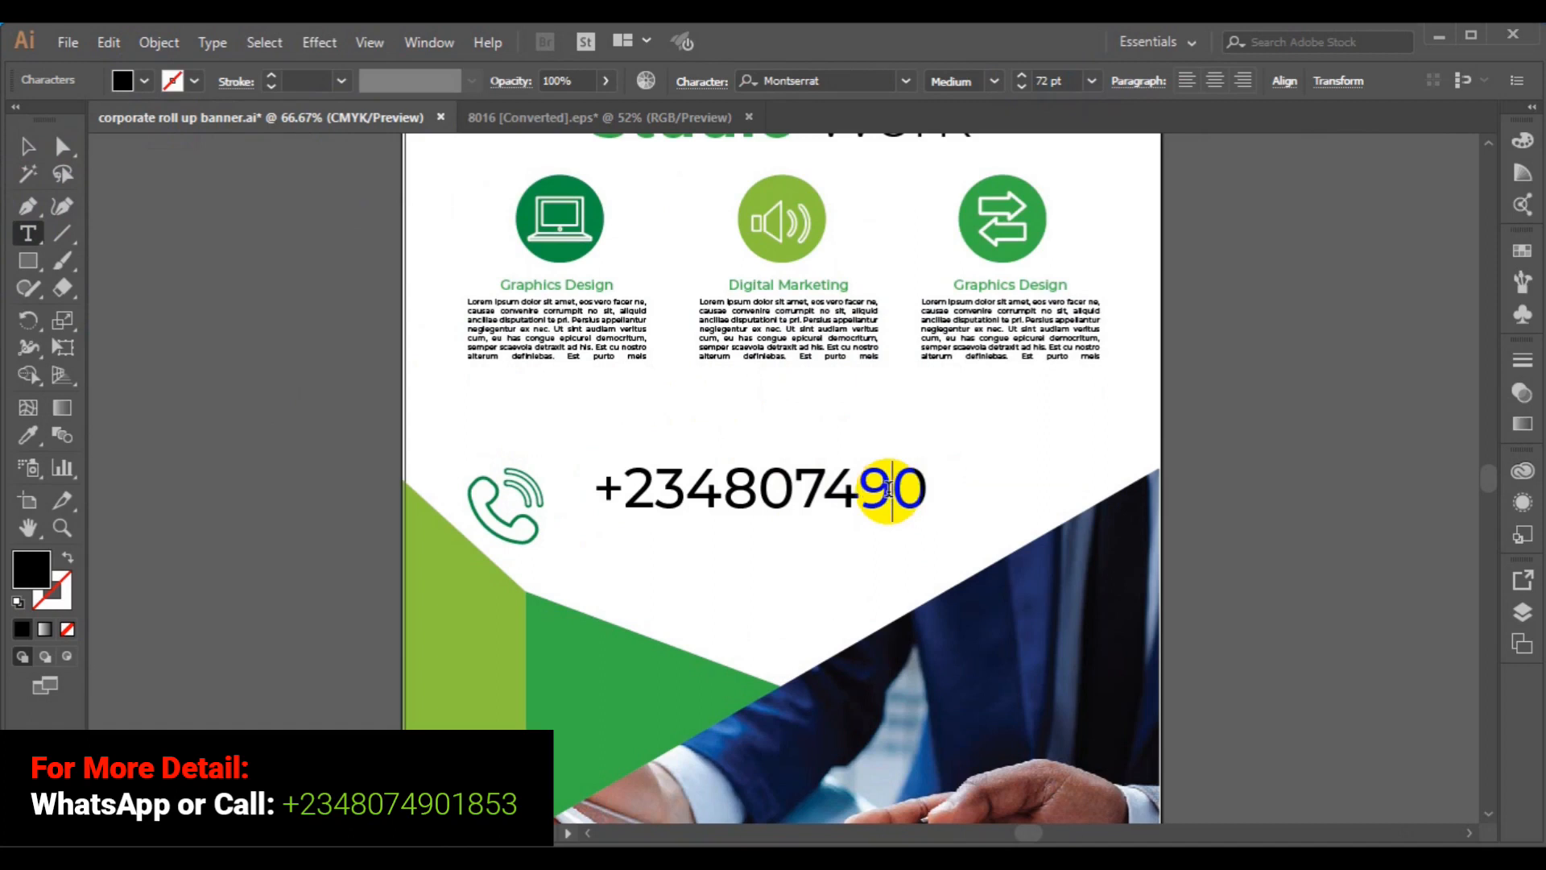
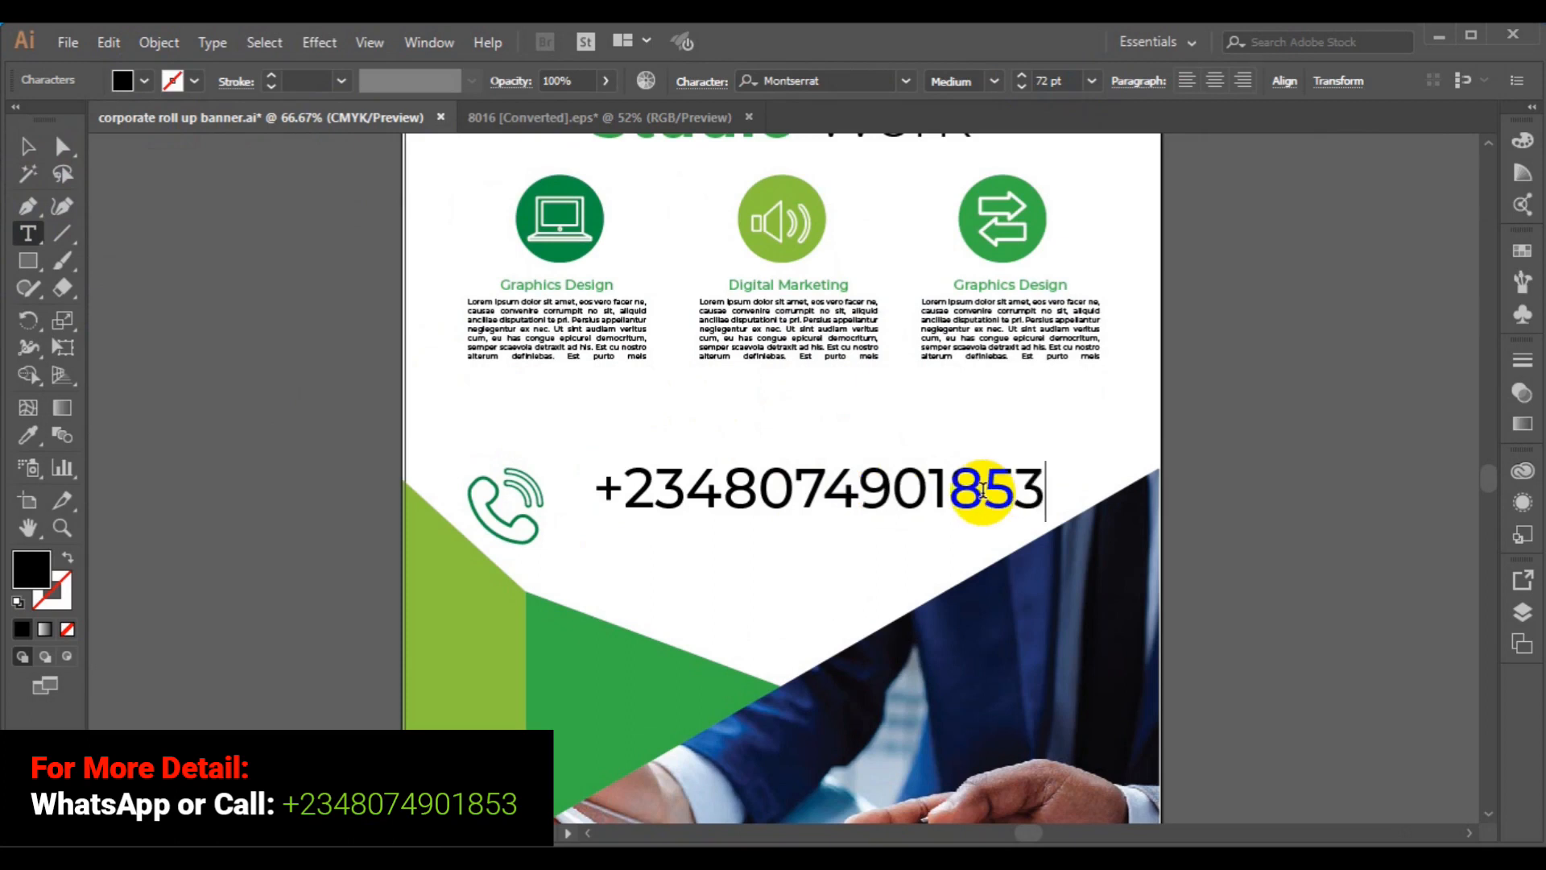
{"action": "left_click", "coordinate": [28, 147]}
{"action": "left_click", "coordinate": [966, 515]}
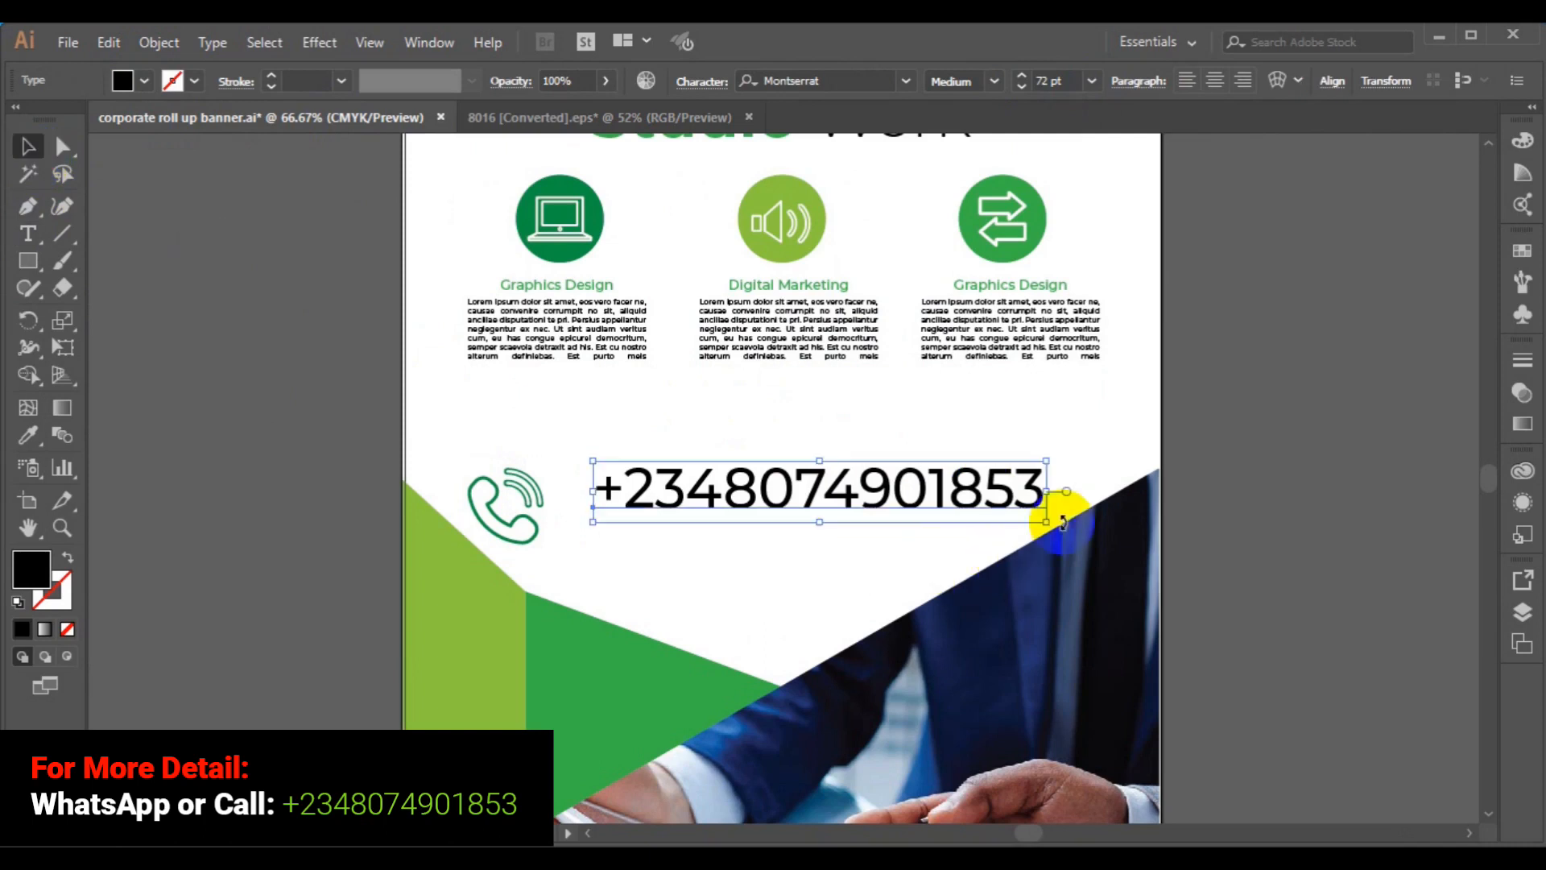
- Enlarge the number text slightly and vertically centre-align it with the phone icon
{"action": "left_click_drag", "start_coordinate": [1047, 521], "coordinate": [1065, 536]}
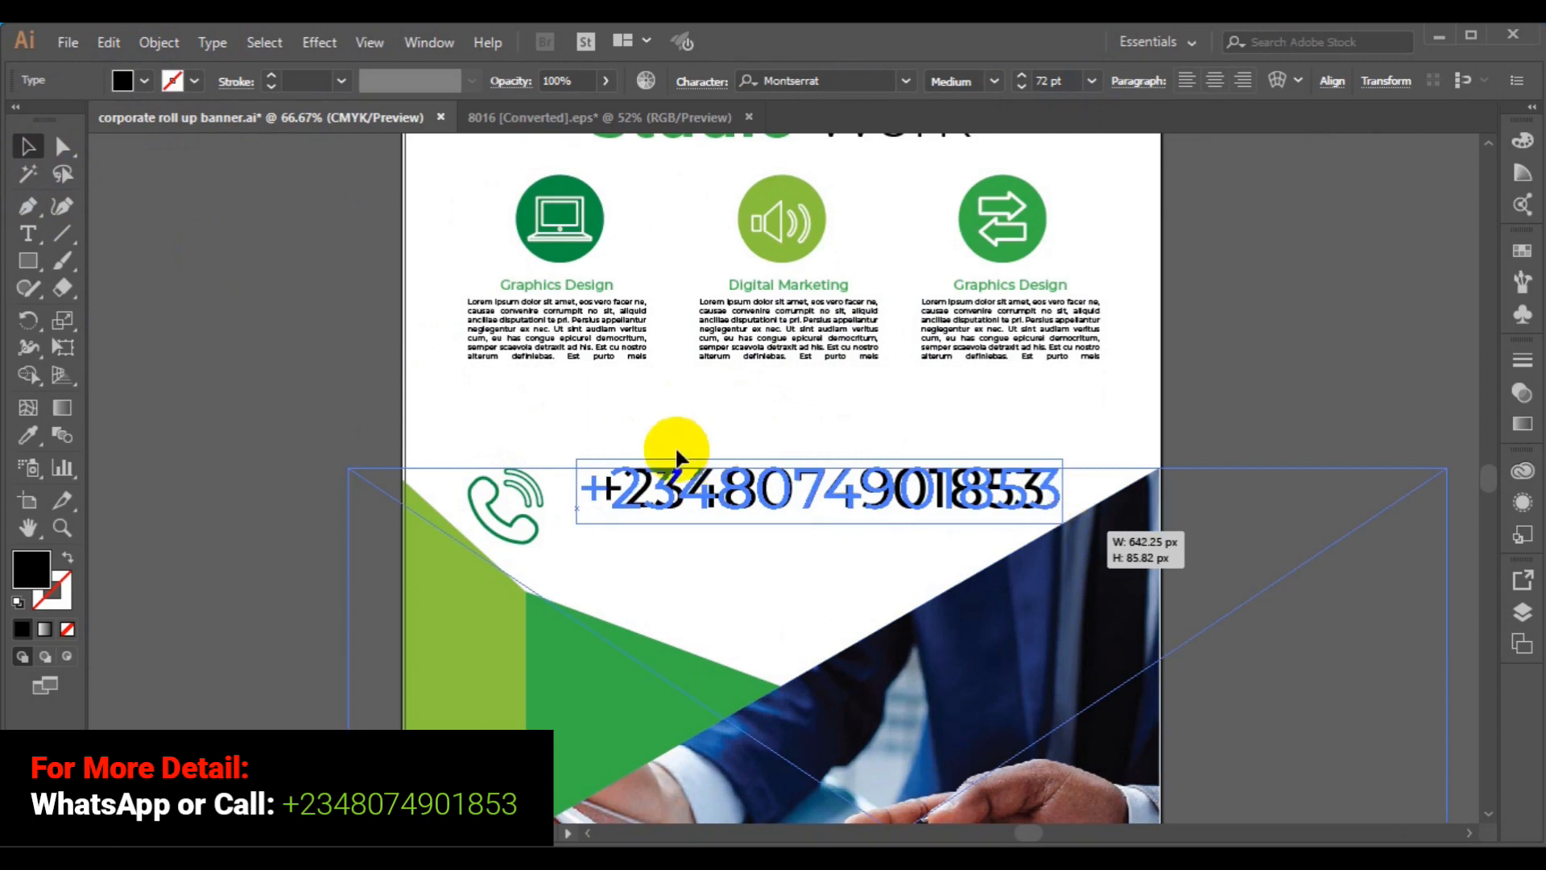
{"action": "left_click", "coordinate": [521, 528], "text": "shift"}
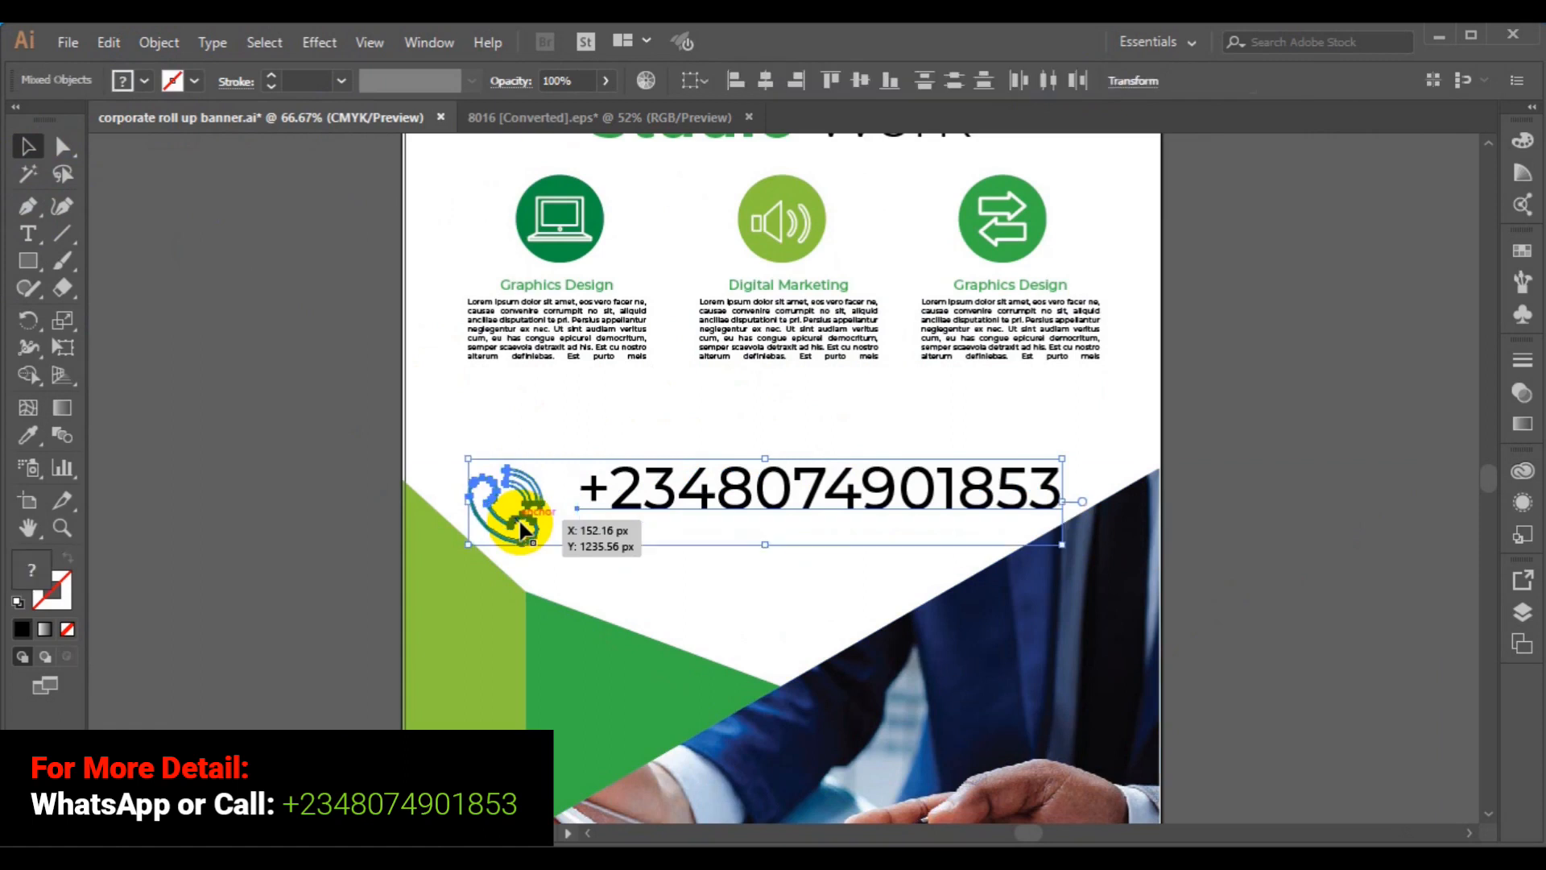
{"action": "left_click", "coordinate": [776, 85]}
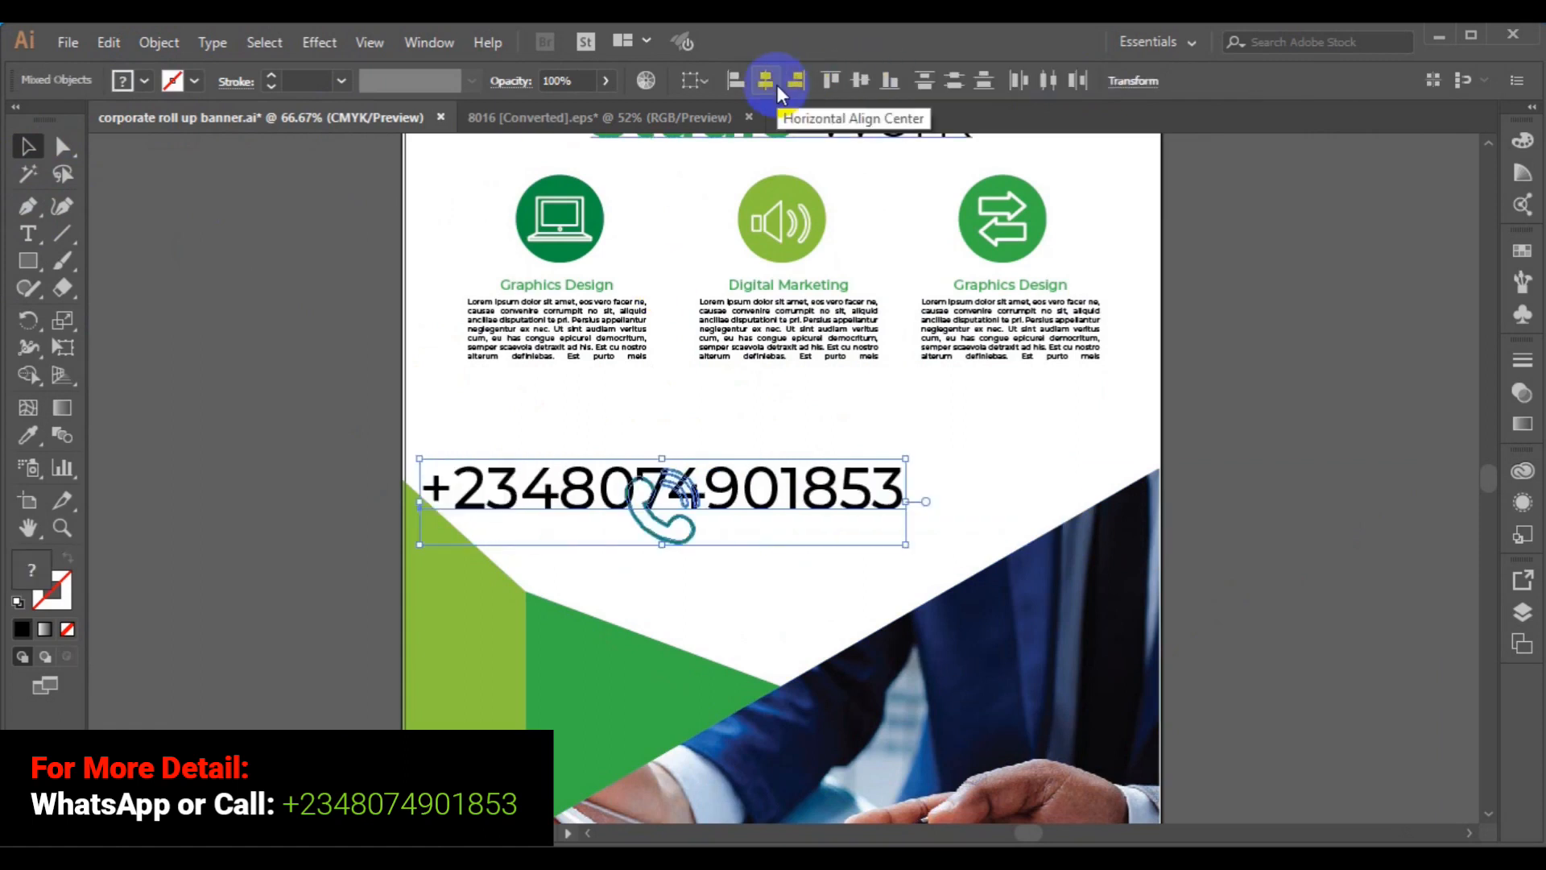
{"action": "key", "text": "ctrl+z"}
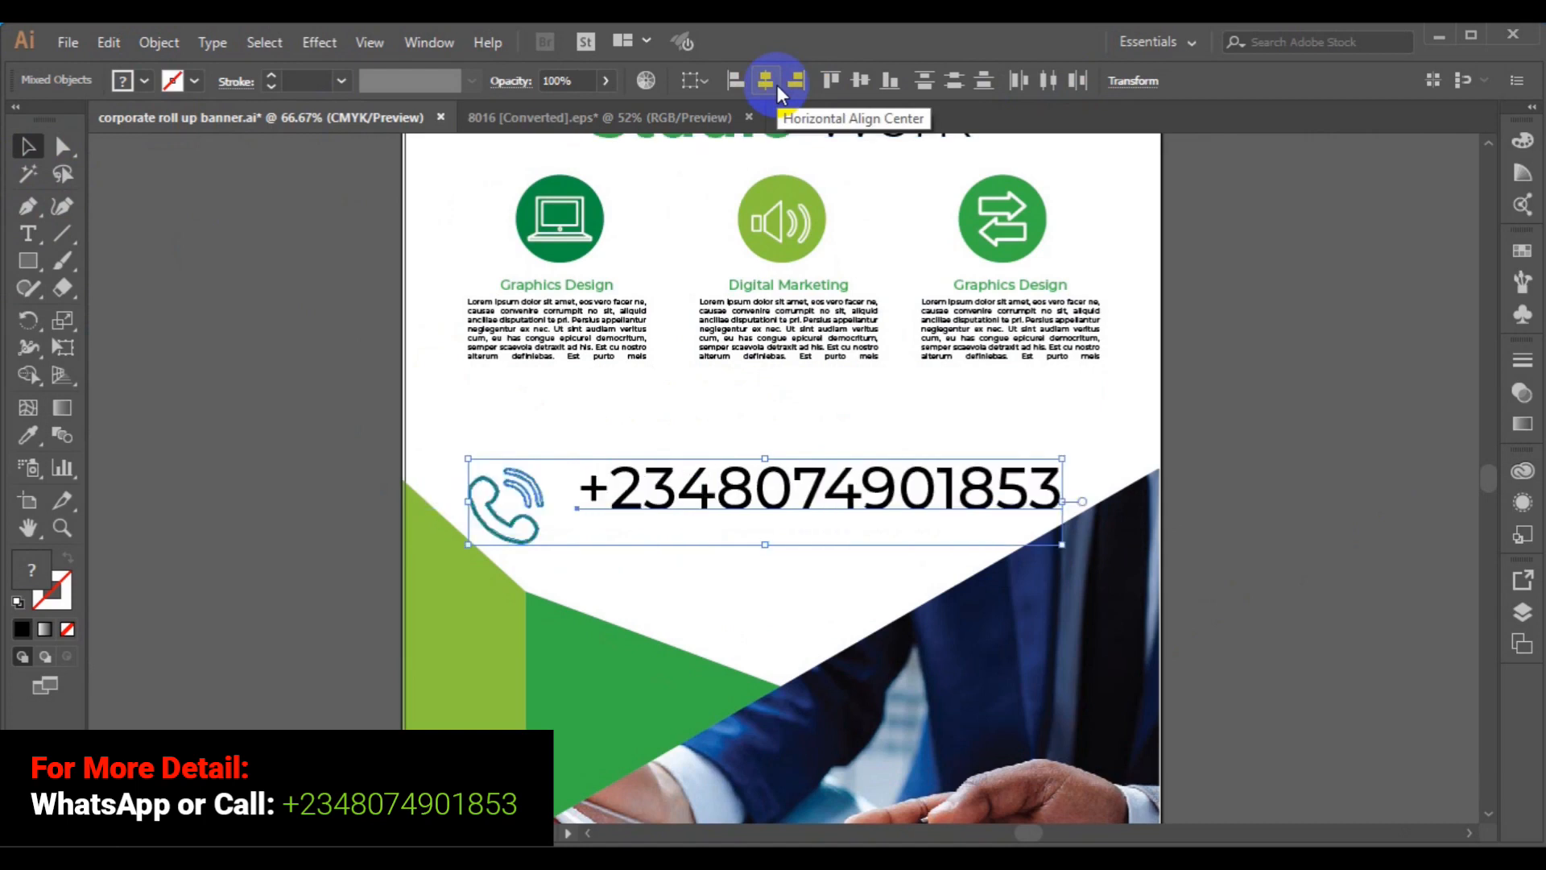
{"action": "left_click", "coordinate": [860, 81]}
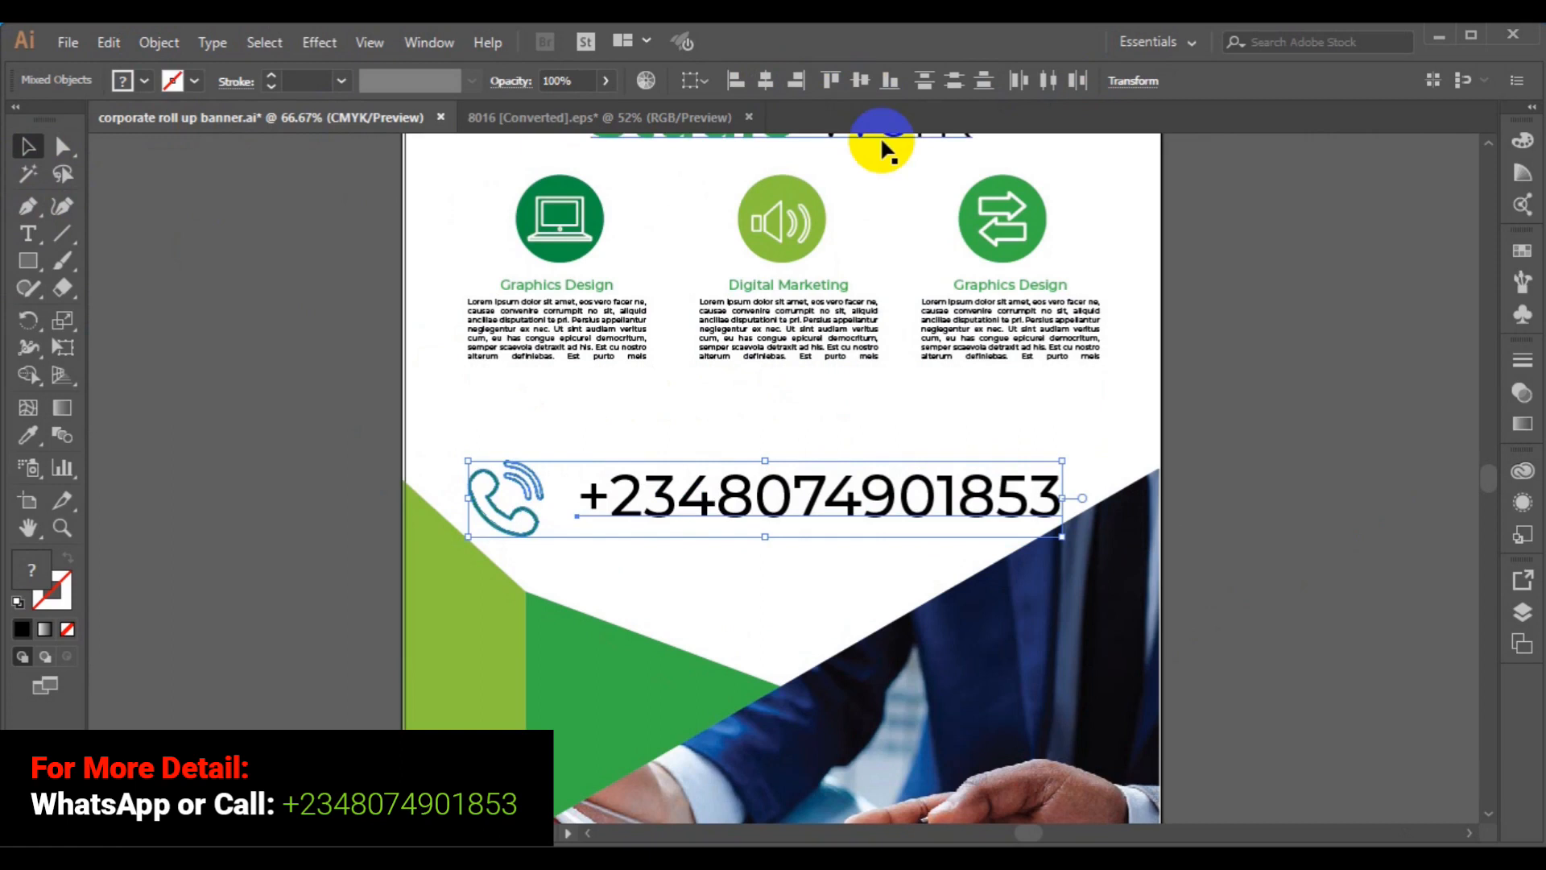
- Group the phone icon and number, and centre the group horizontally on the banner background
{"action": "left_click", "coordinate": [161, 44]}
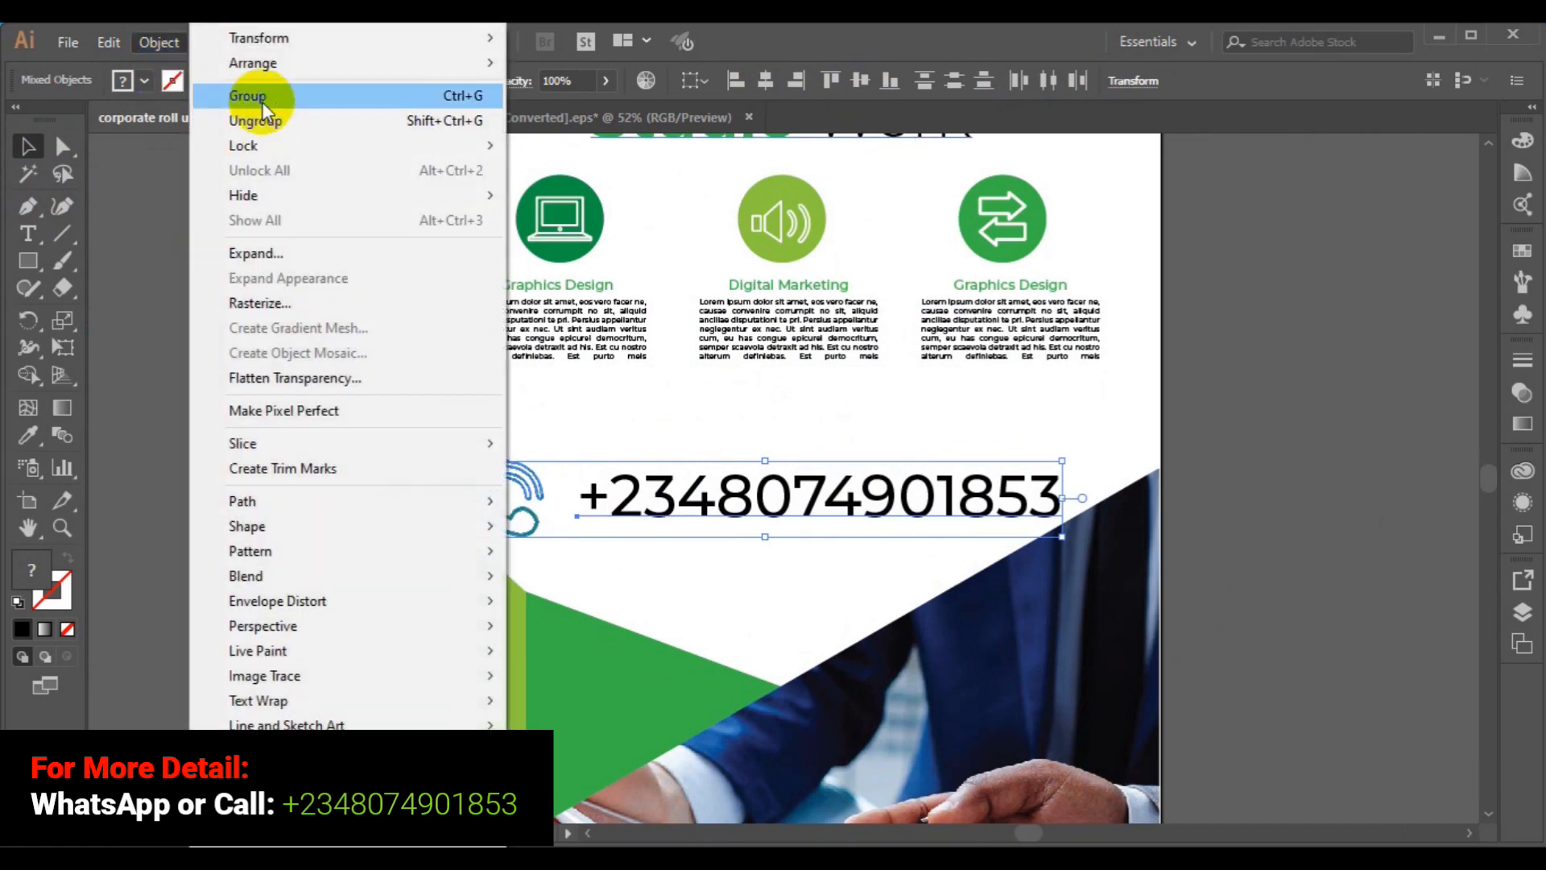
{"action": "left_click", "coordinate": [284, 100]}
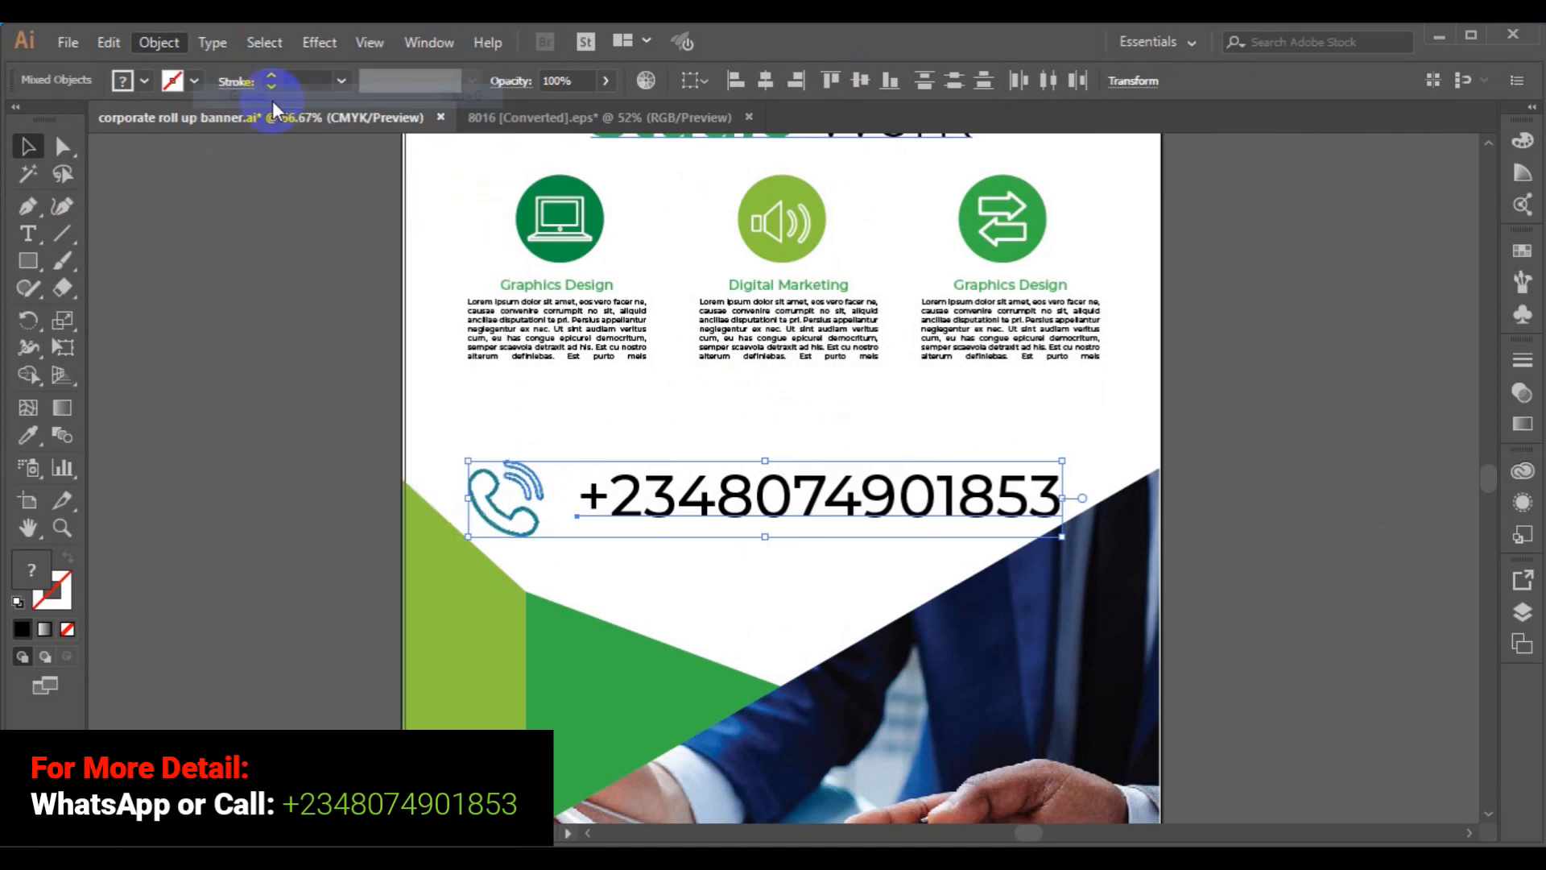
{"action": "left_click", "coordinate": [406, 385], "text": "shift"}
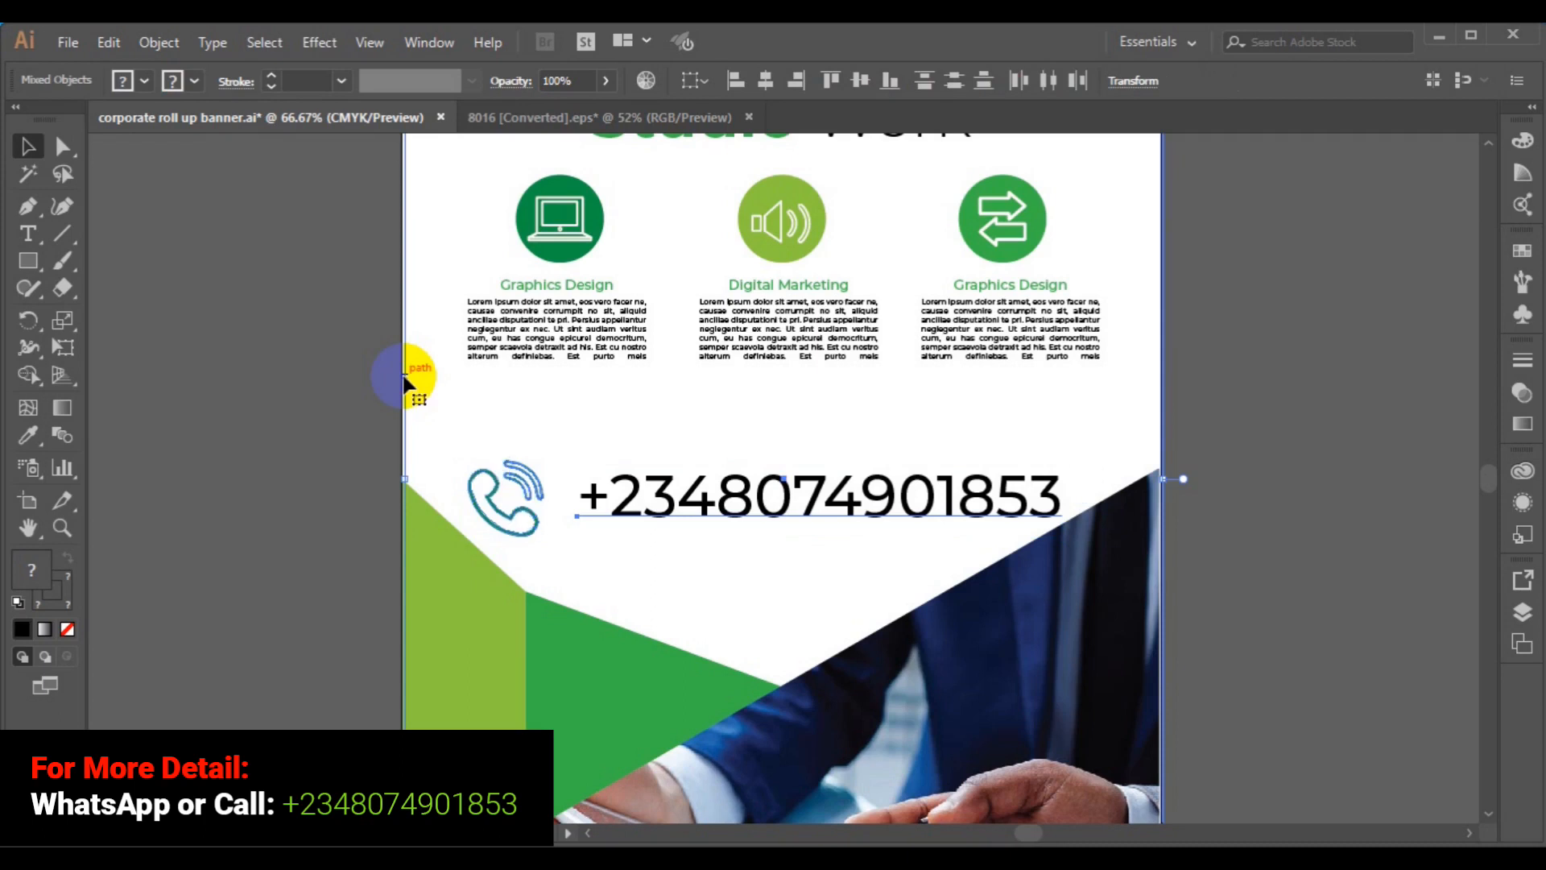
{"action": "left_click", "coordinate": [765, 89]}
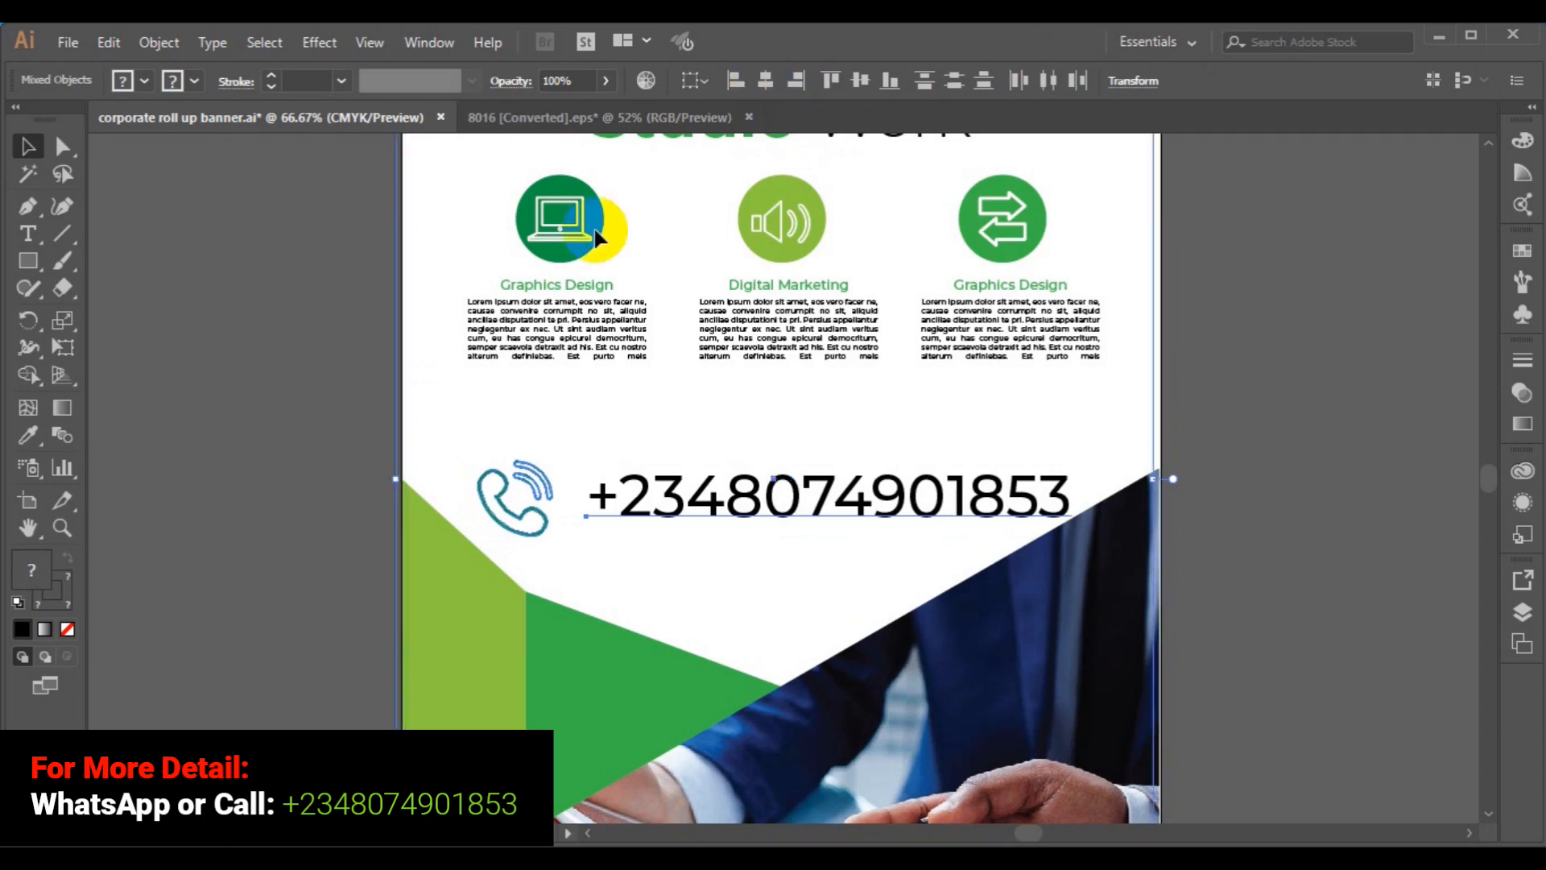
{"action": "left_click", "coordinate": [349, 333]}
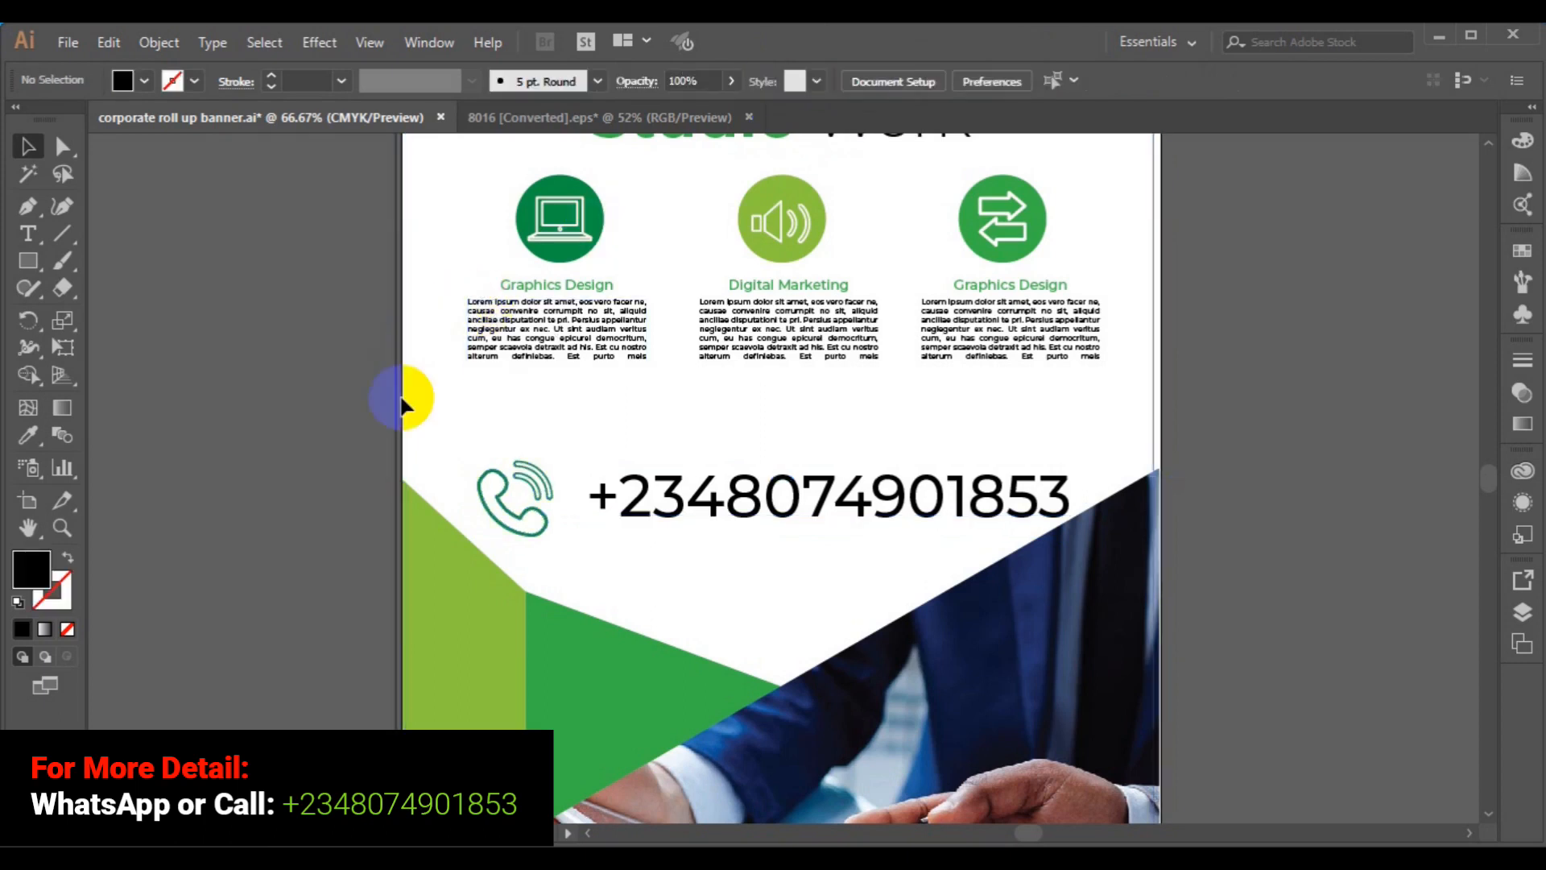
{"action": "key", "text": "shift+x"}
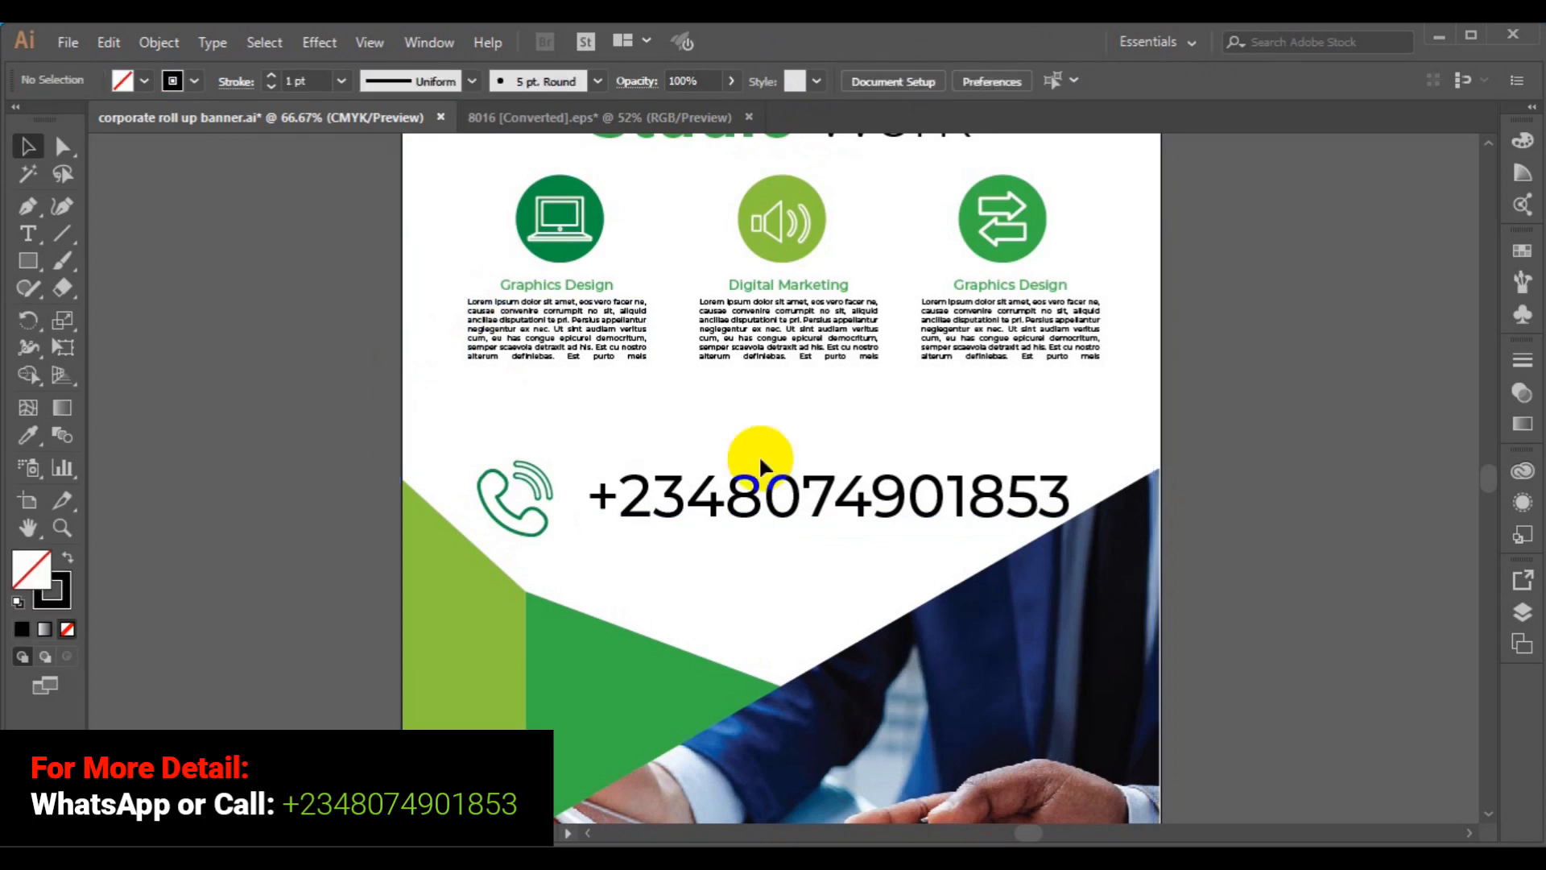
{"action": "left_click", "coordinate": [757, 515]}
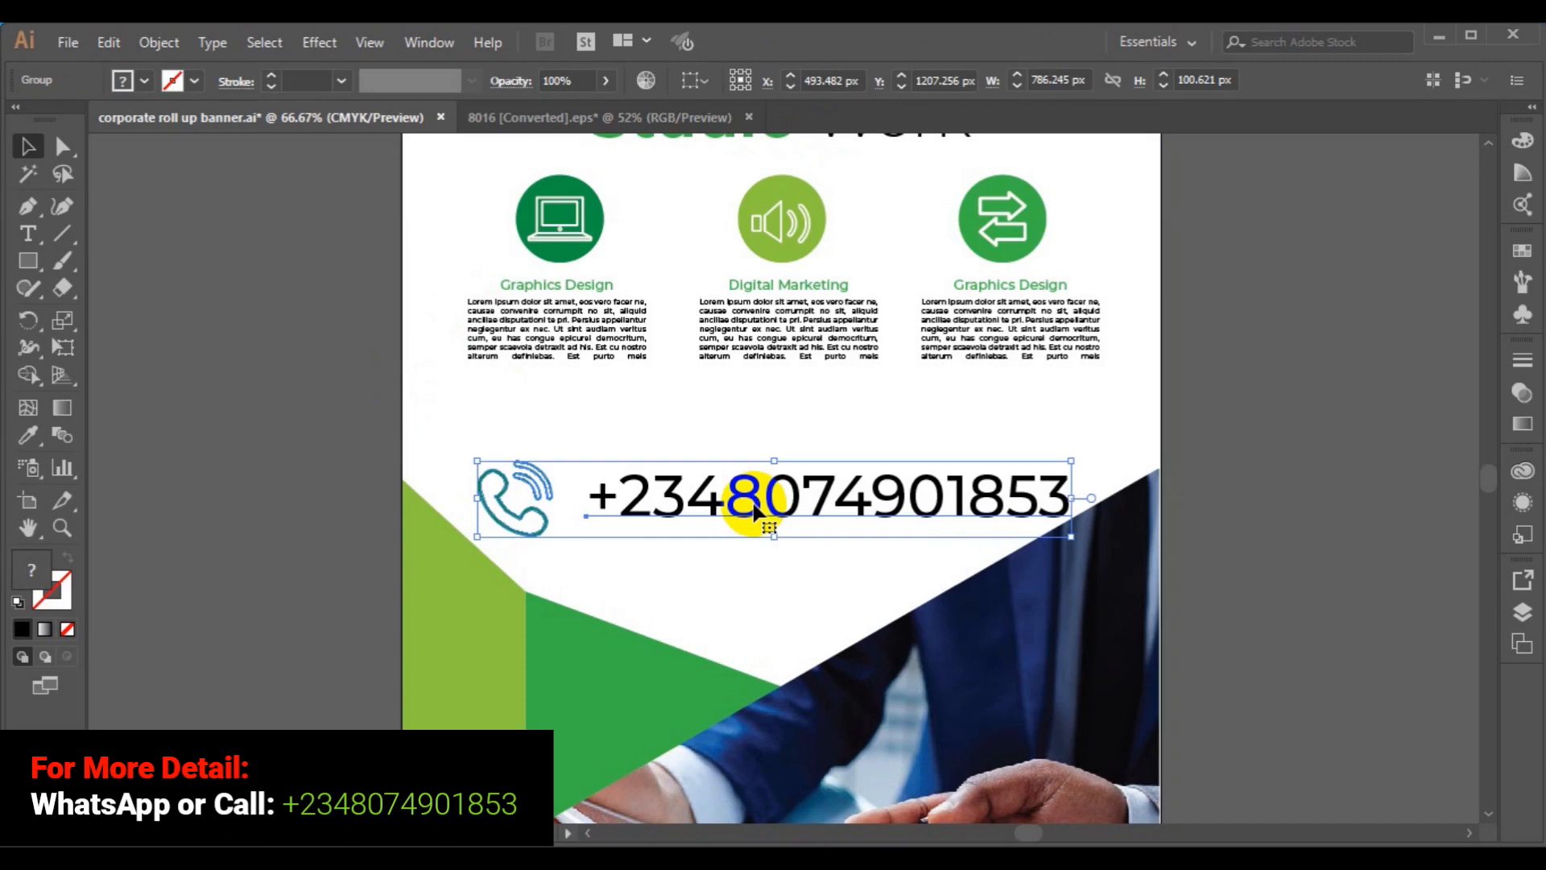
{"action": "left_click", "coordinate": [1269, 416]}
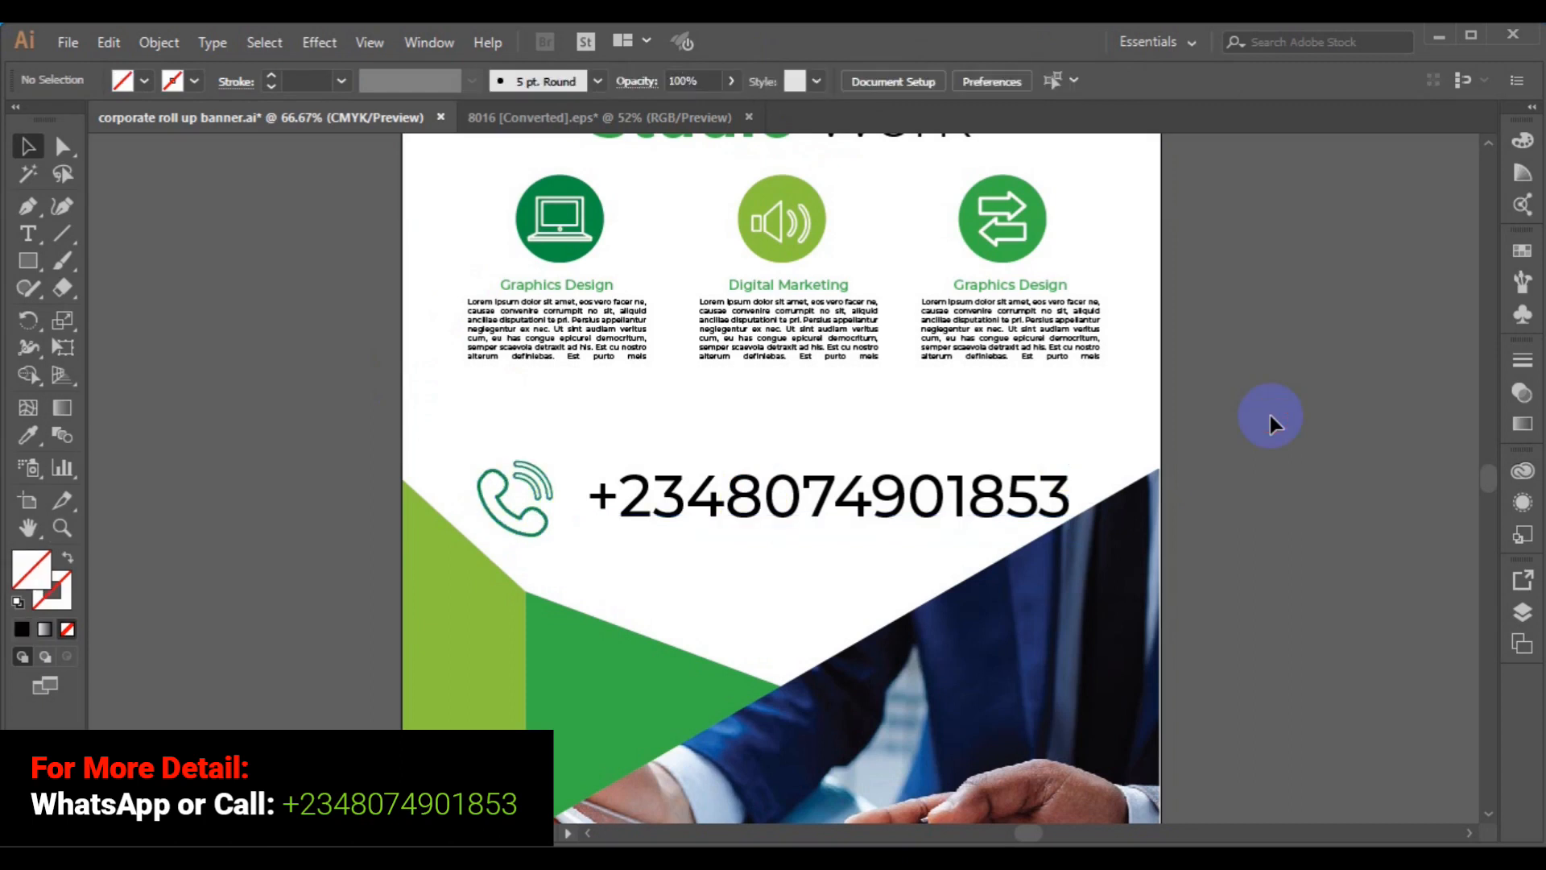
- Fit the whole banner in the window with Ctrl+0
{"action": "key", "text": "ctrl+0"}
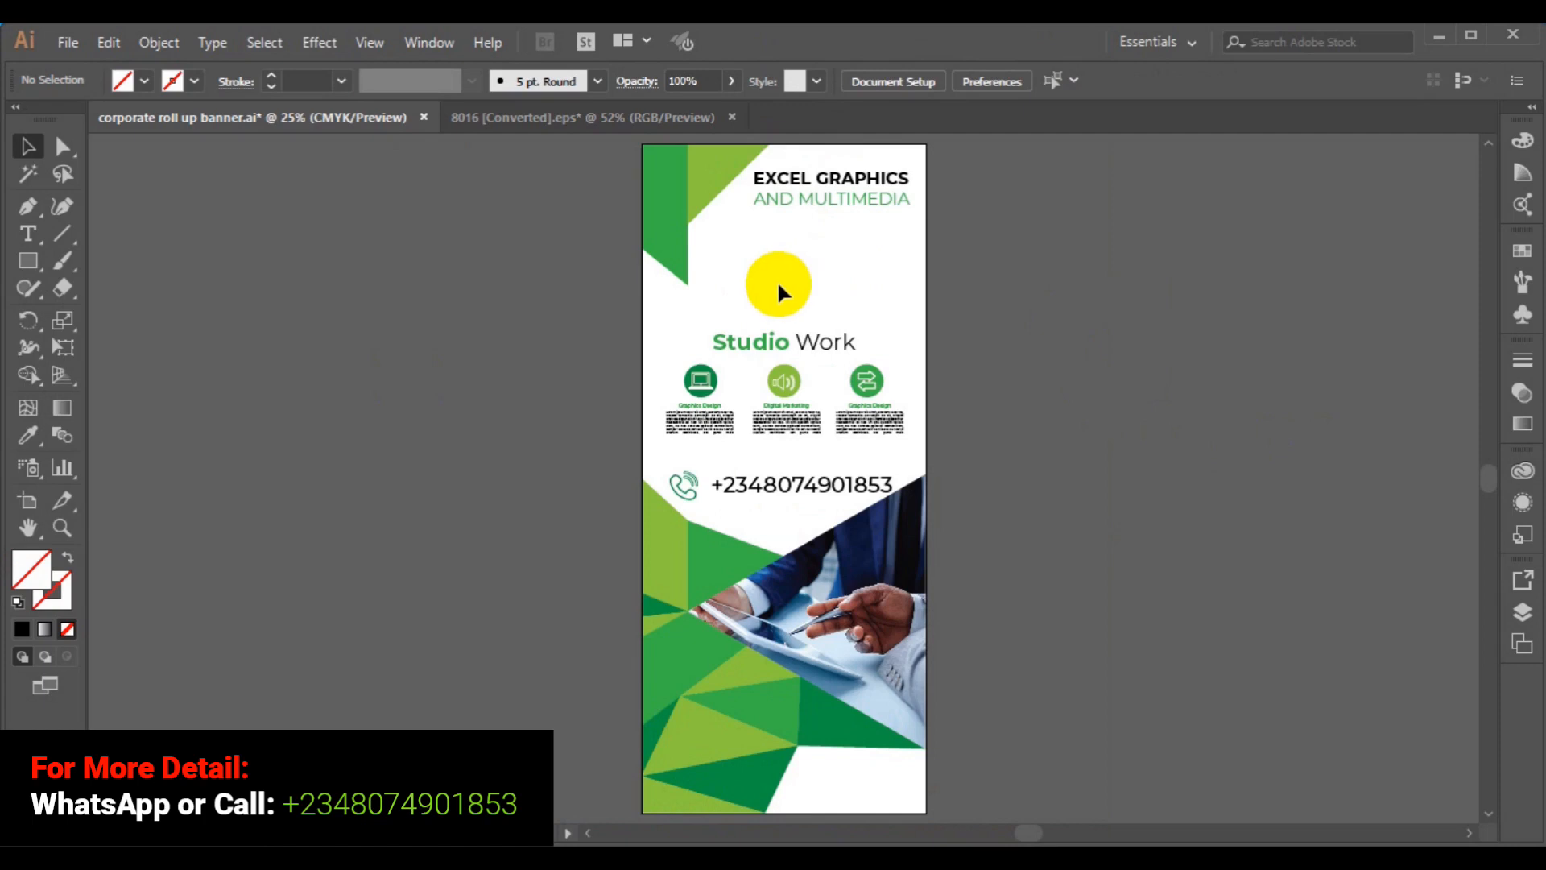
- Drag the Studio Work group up, then raise the phone-number group slightly above the photo
{"action": "left_click", "coordinate": [795, 402]}
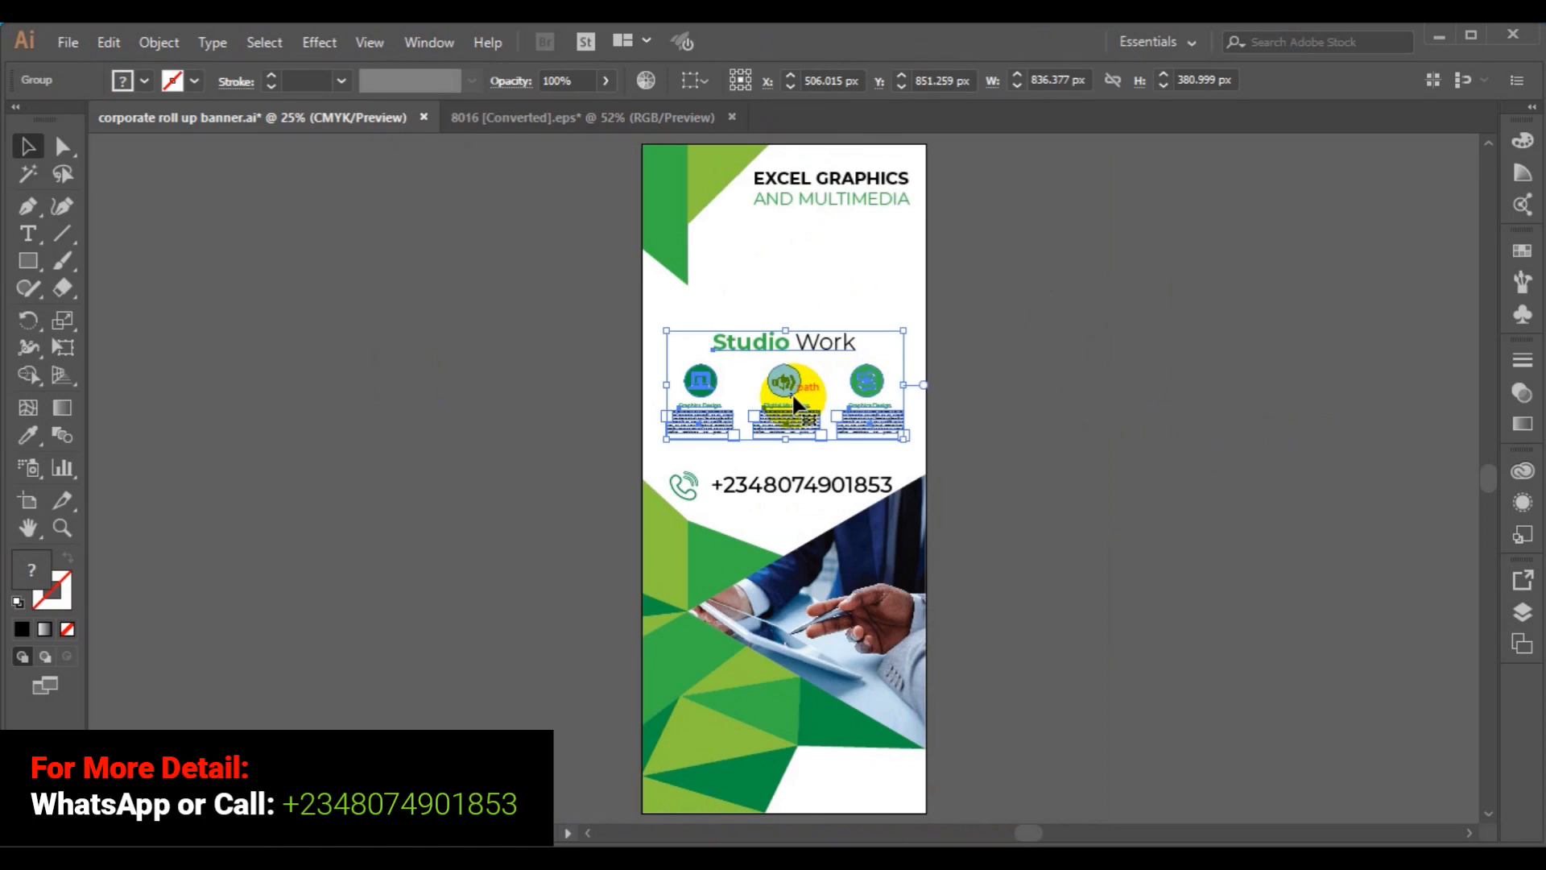
{"action": "left_click_drag", "start_coordinate": [795, 403], "coordinate": [795, 388]}
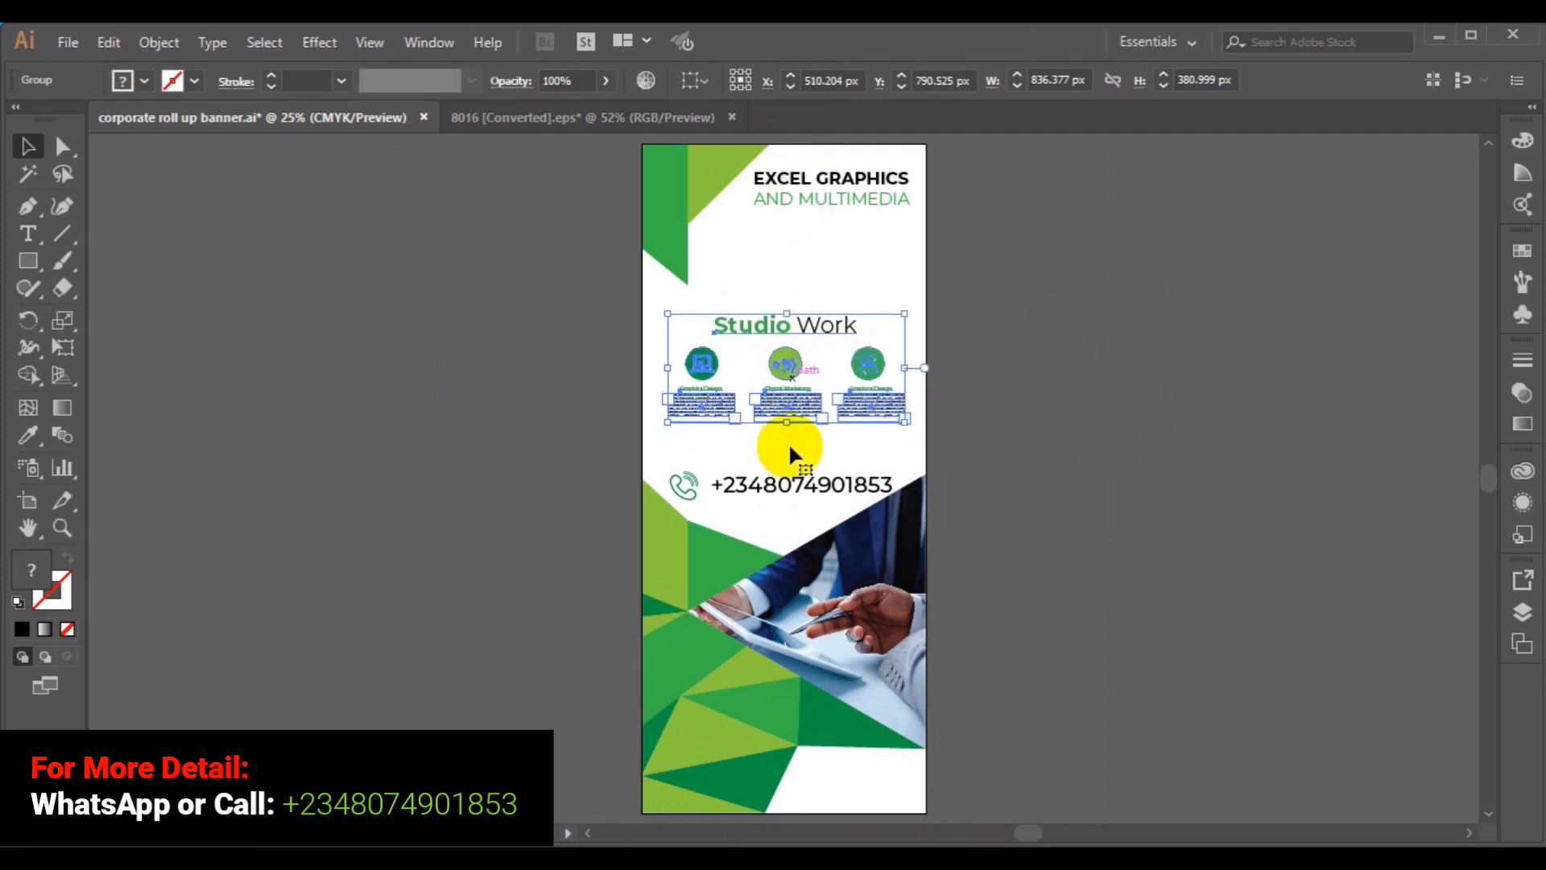
{"action": "left_click", "coordinate": [792, 490]}
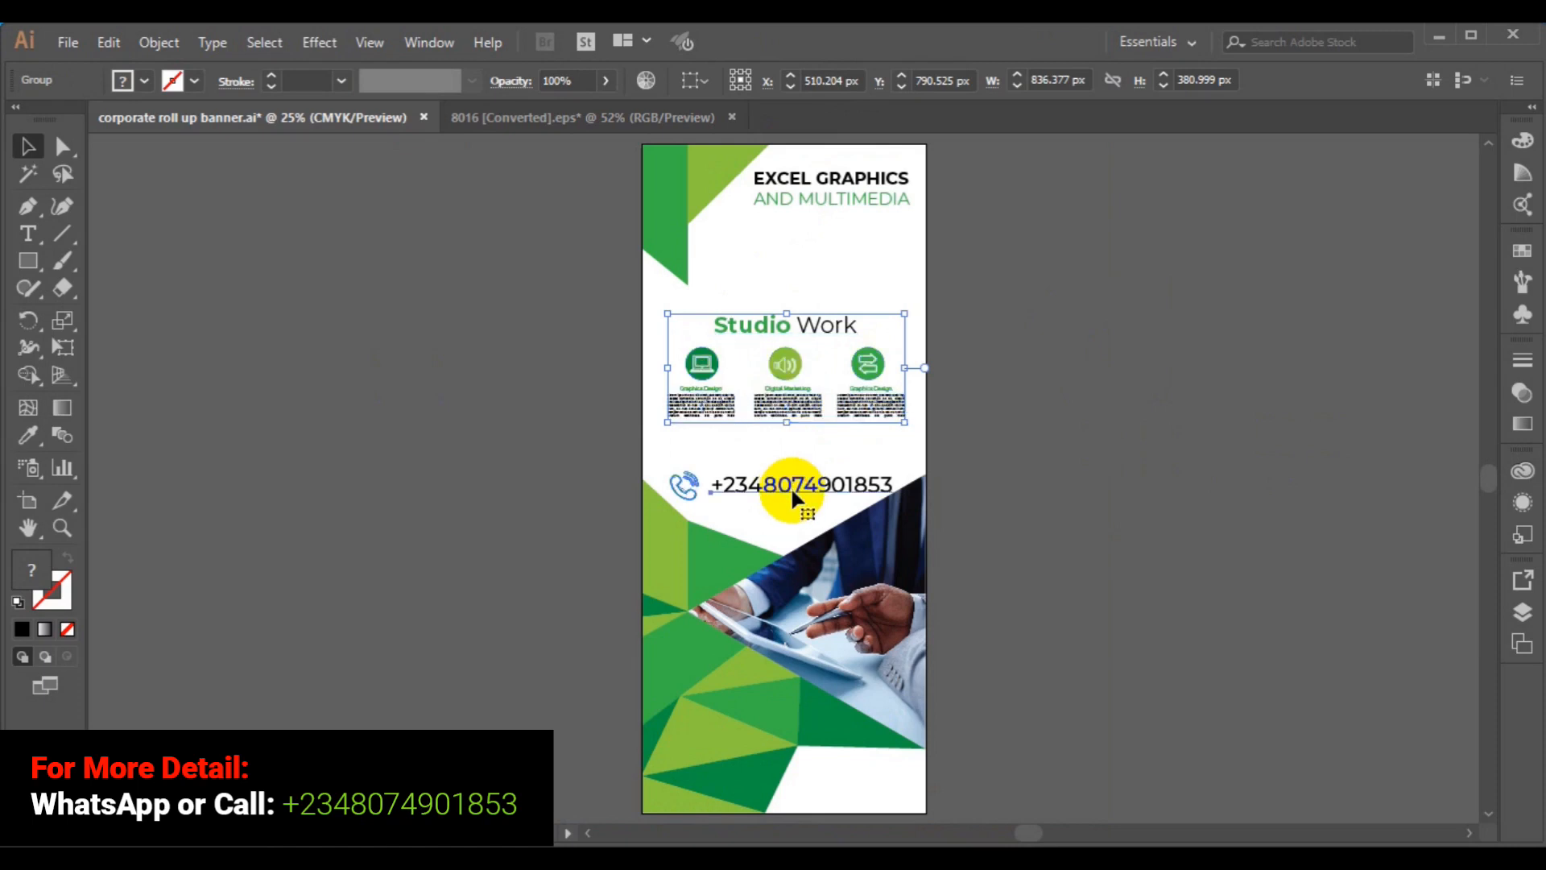
{"action": "right_click", "coordinate": [791, 486]}
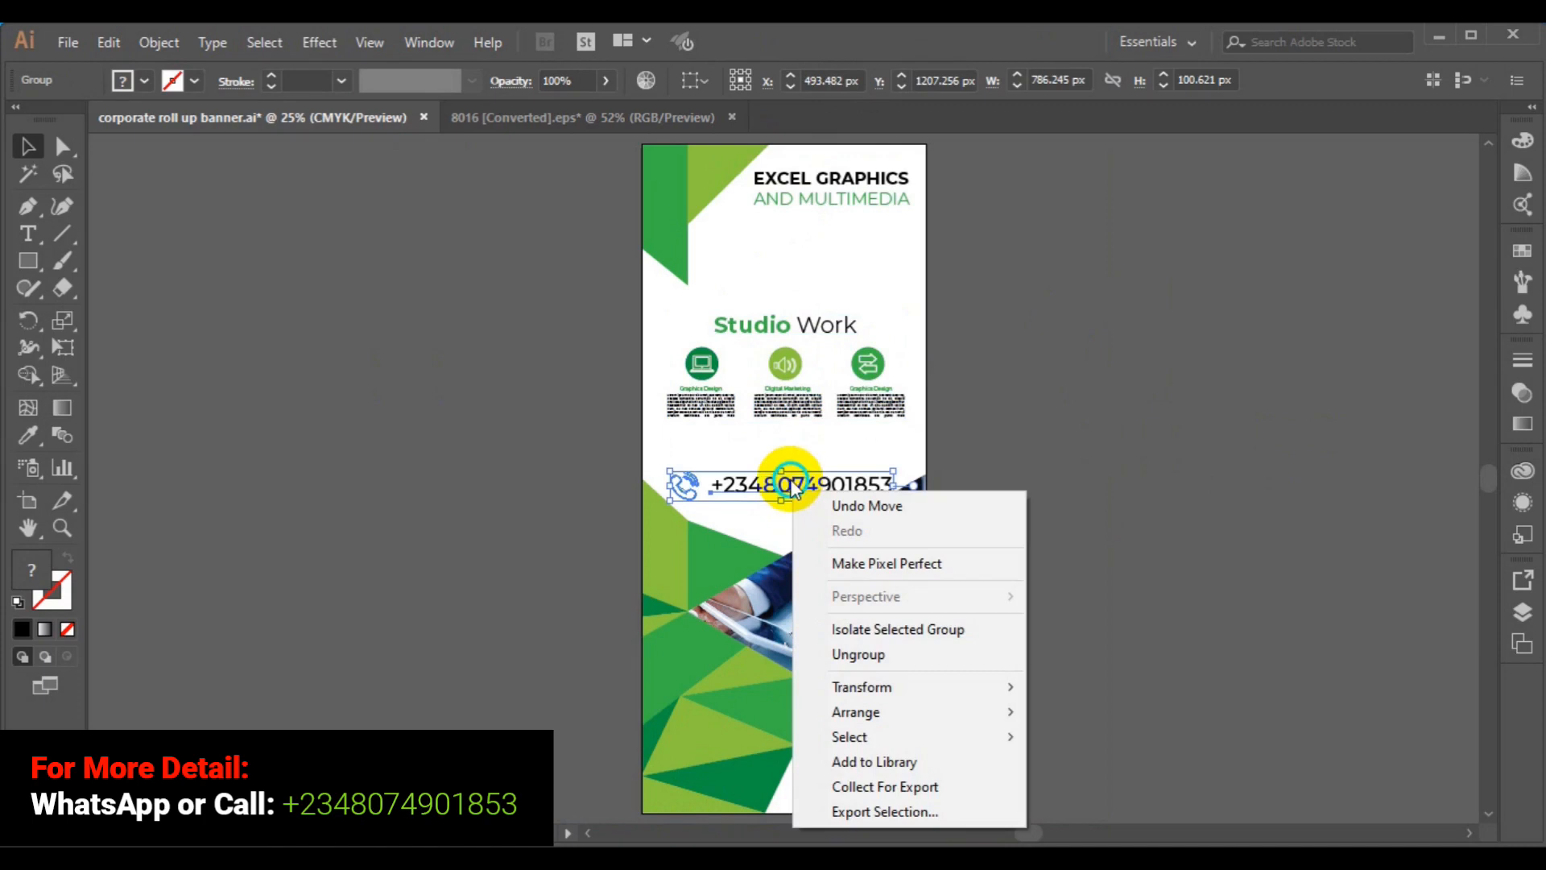
{"action": "left_click", "coordinate": [1114, 395]}
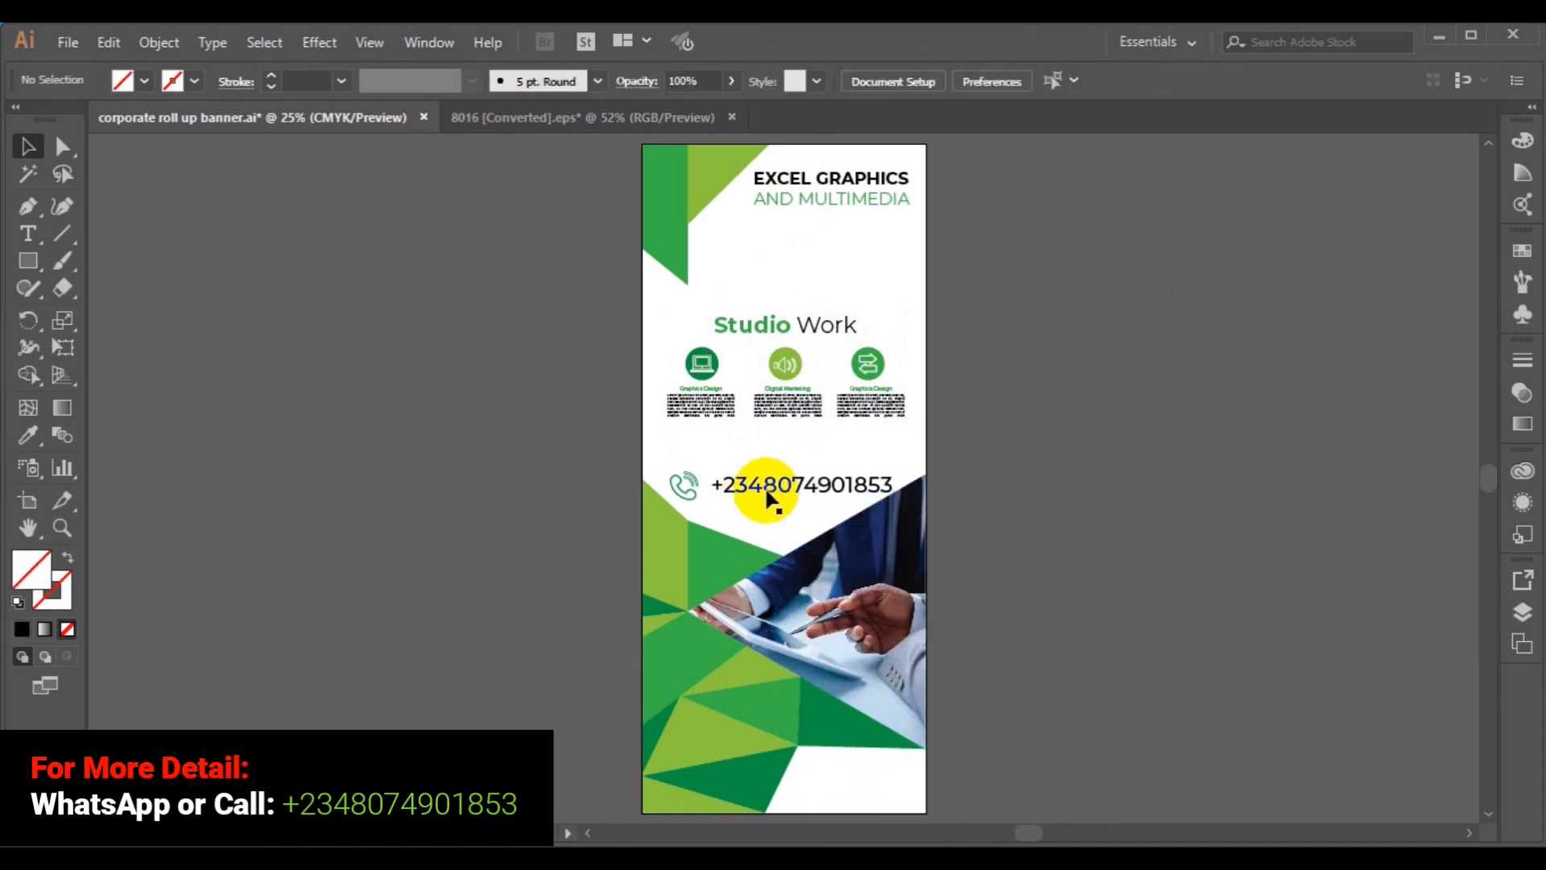
{"action": "left_click", "coordinate": [774, 490]}
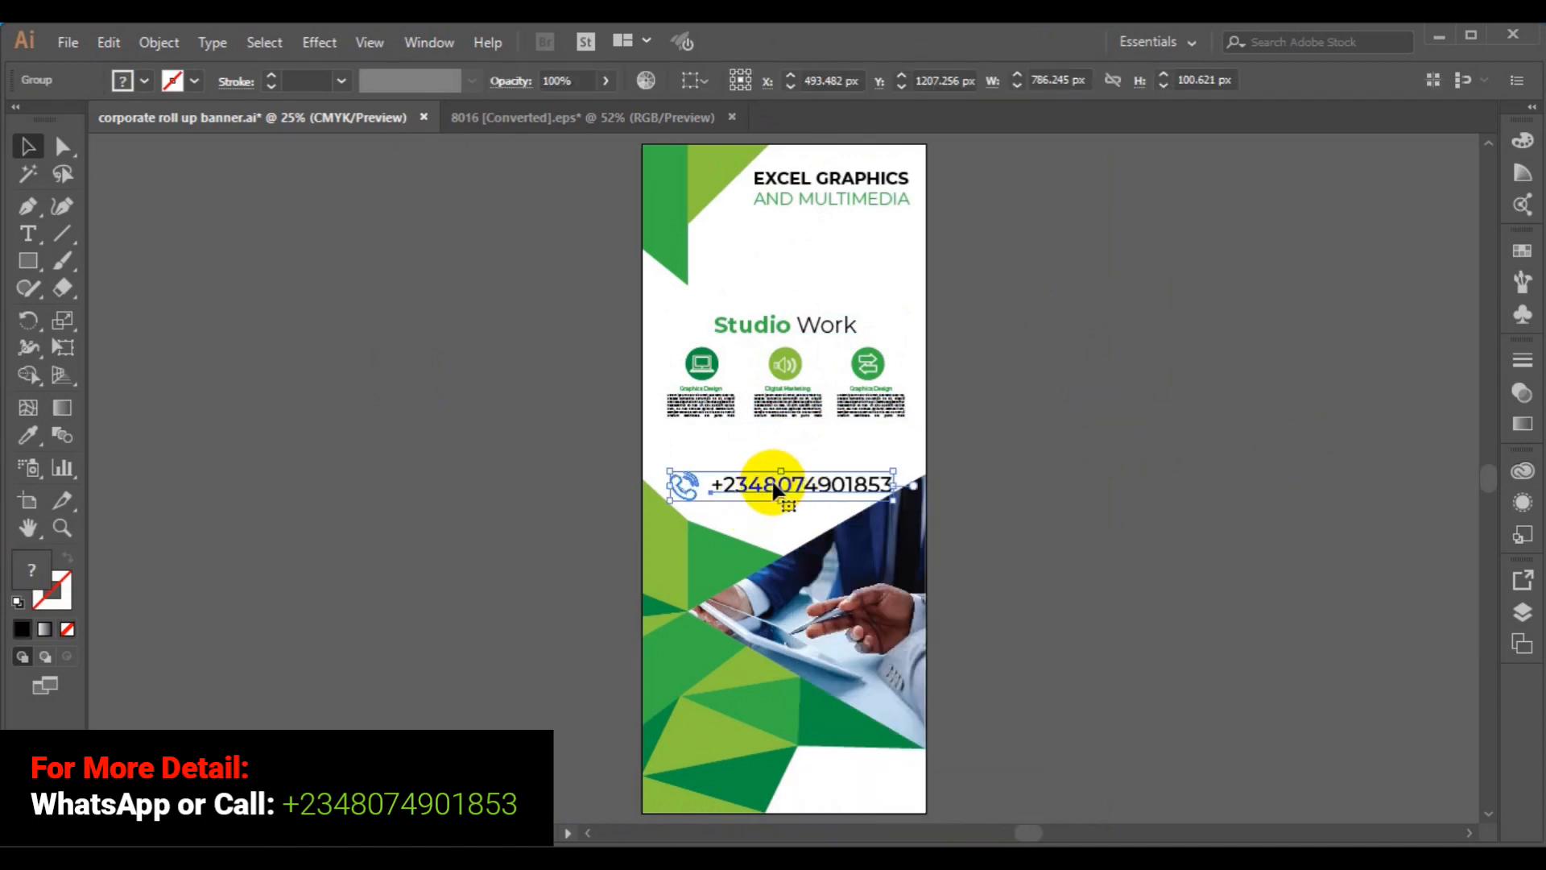
{"action": "left_click_drag", "start_coordinate": [773, 483], "coordinate": [777, 471]}
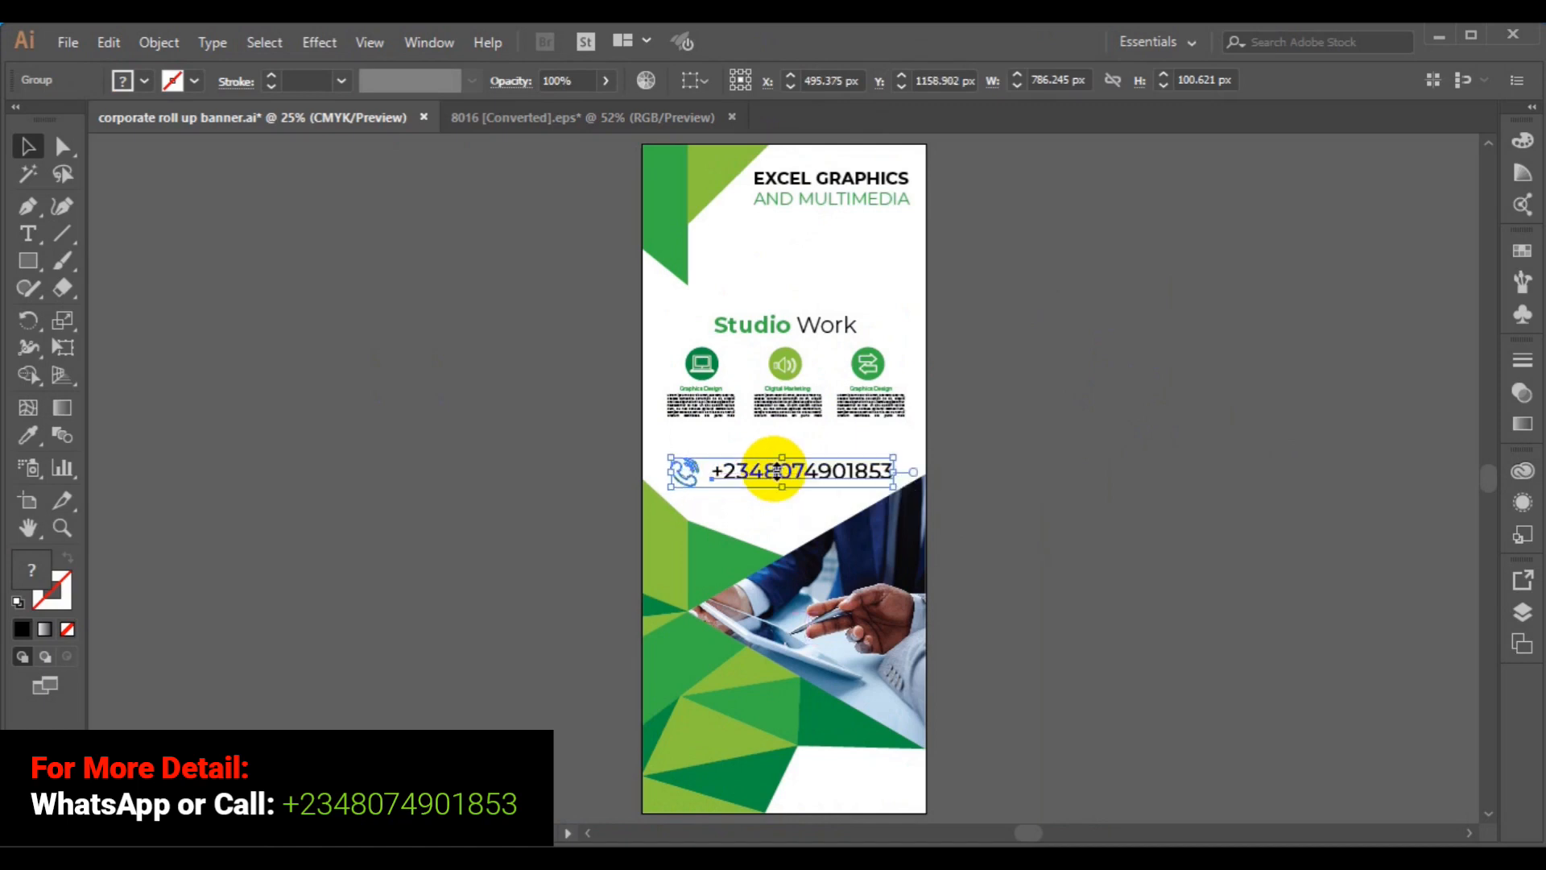
{"action": "left_click", "coordinate": [1002, 473]}
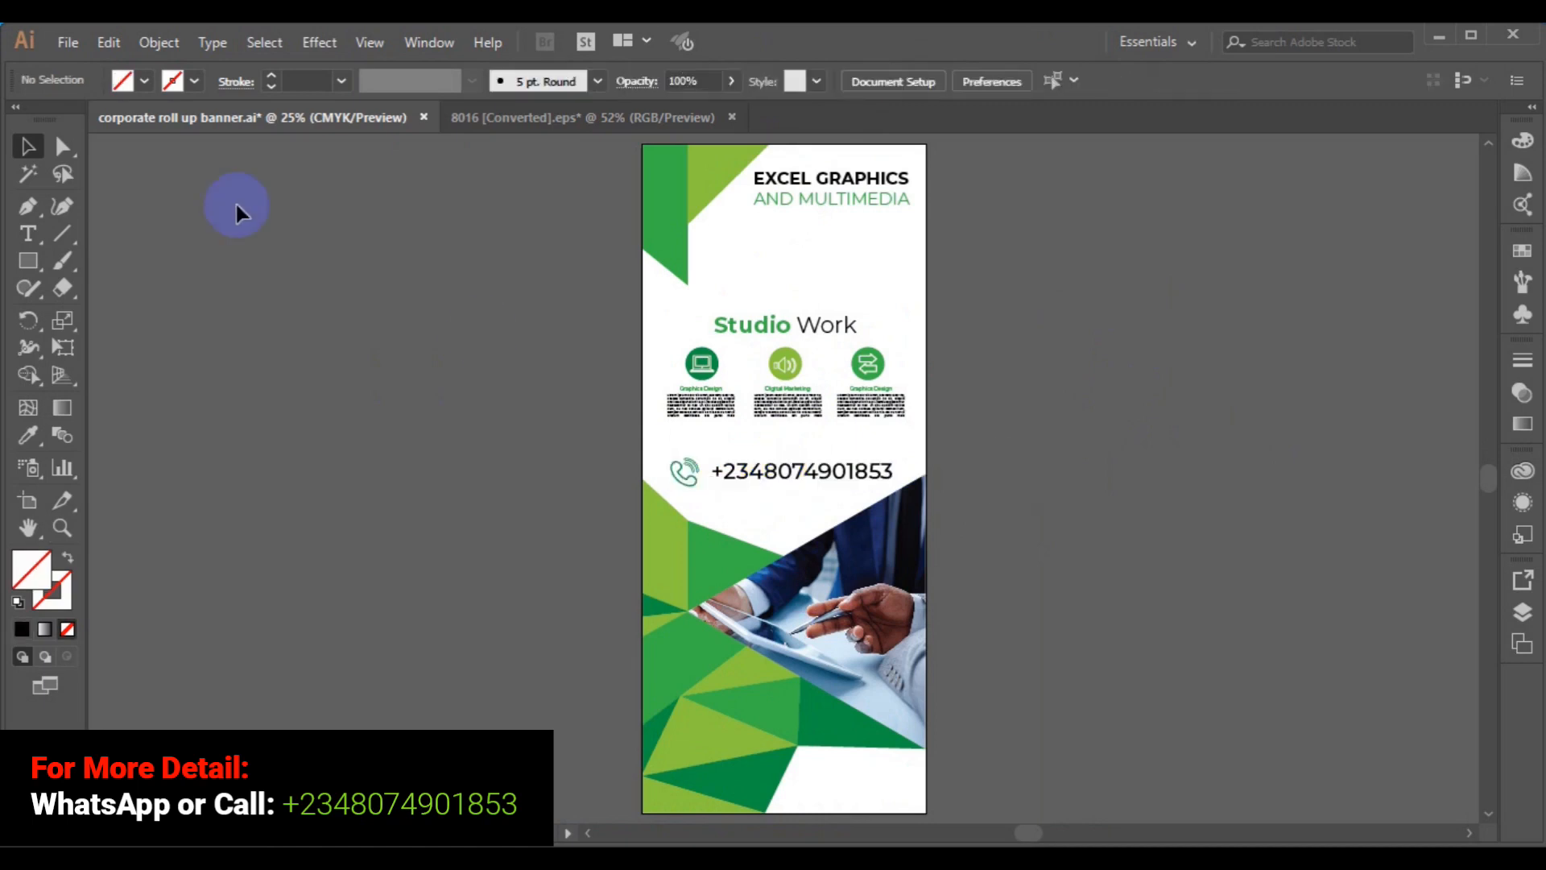
{"action": "left_click", "coordinate": [68, 42]}
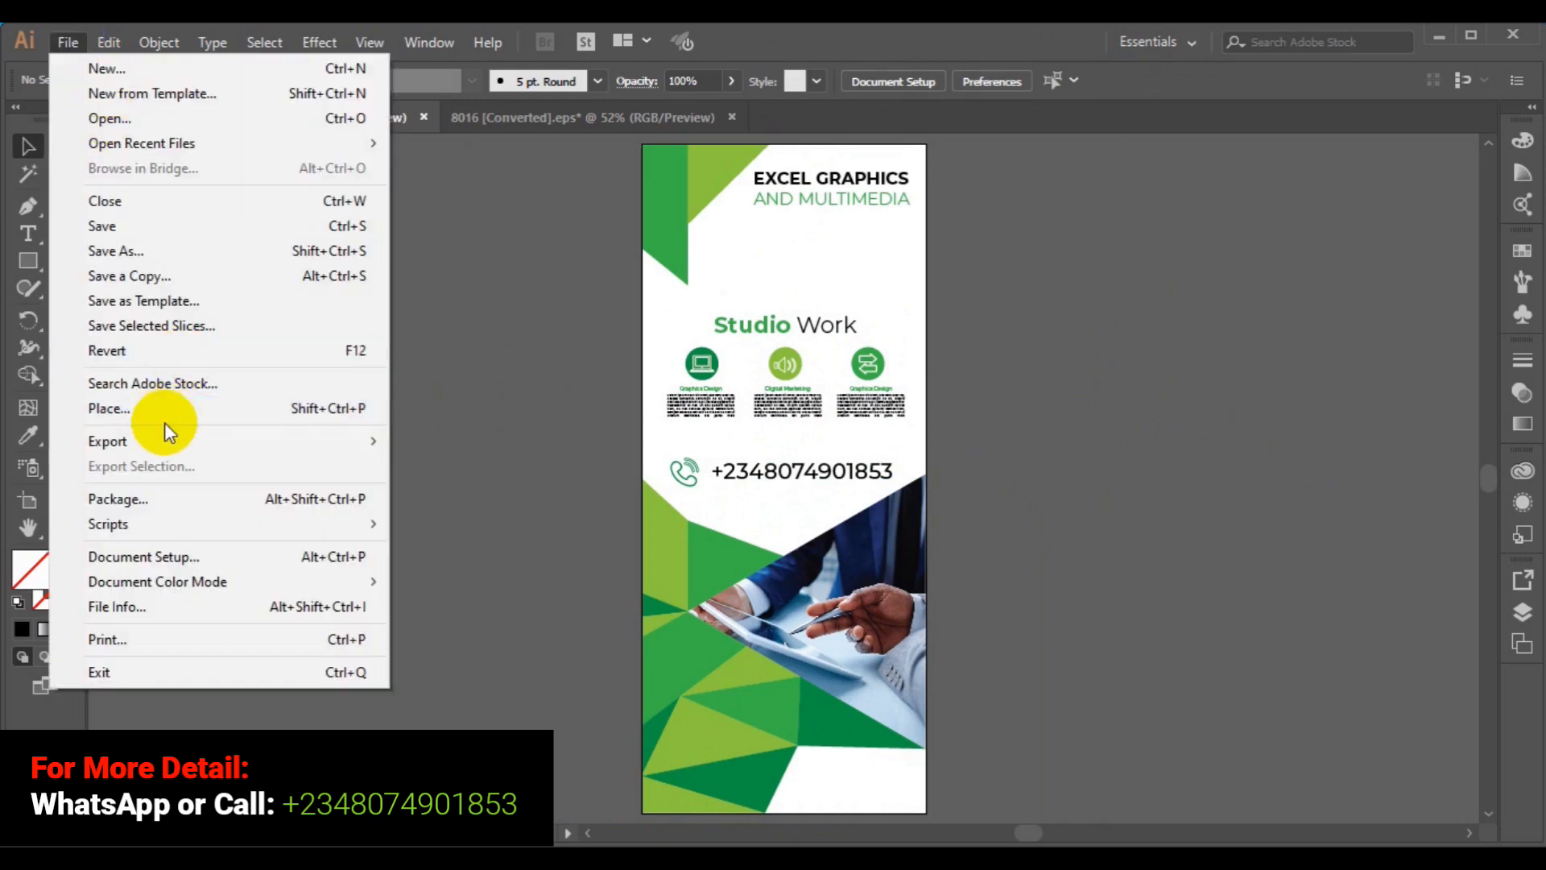
- Place the qr-code image from the freepik stockpoto folder via File > Place
{"action": "left_click", "coordinate": [164, 417]}
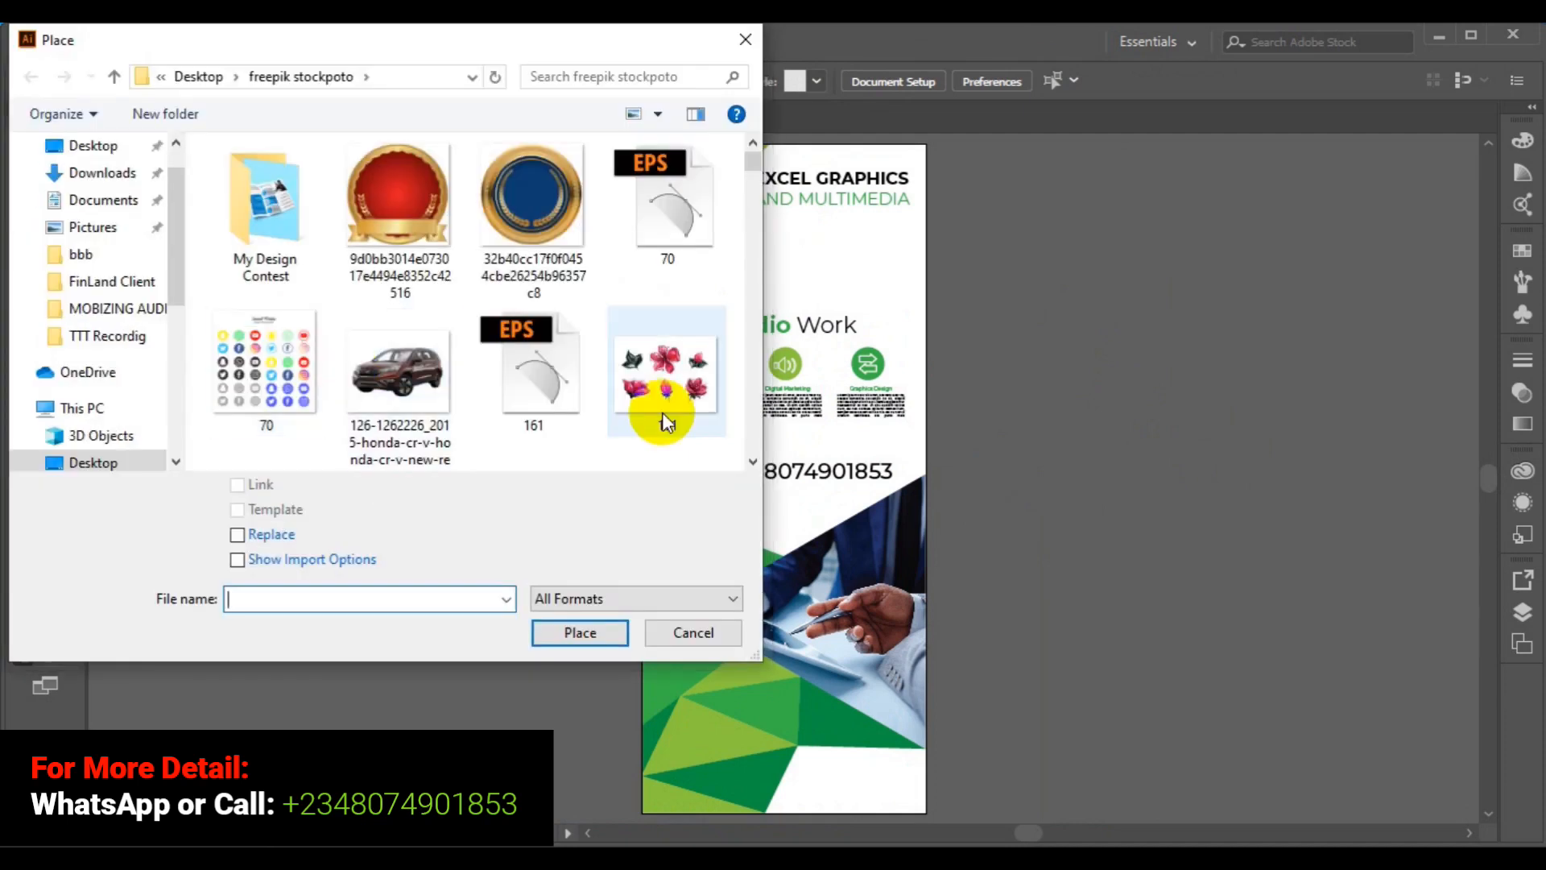
{"action": "scroll", "coordinate": [752, 455], "scroll_direction": "down", "scroll_amount": 5}
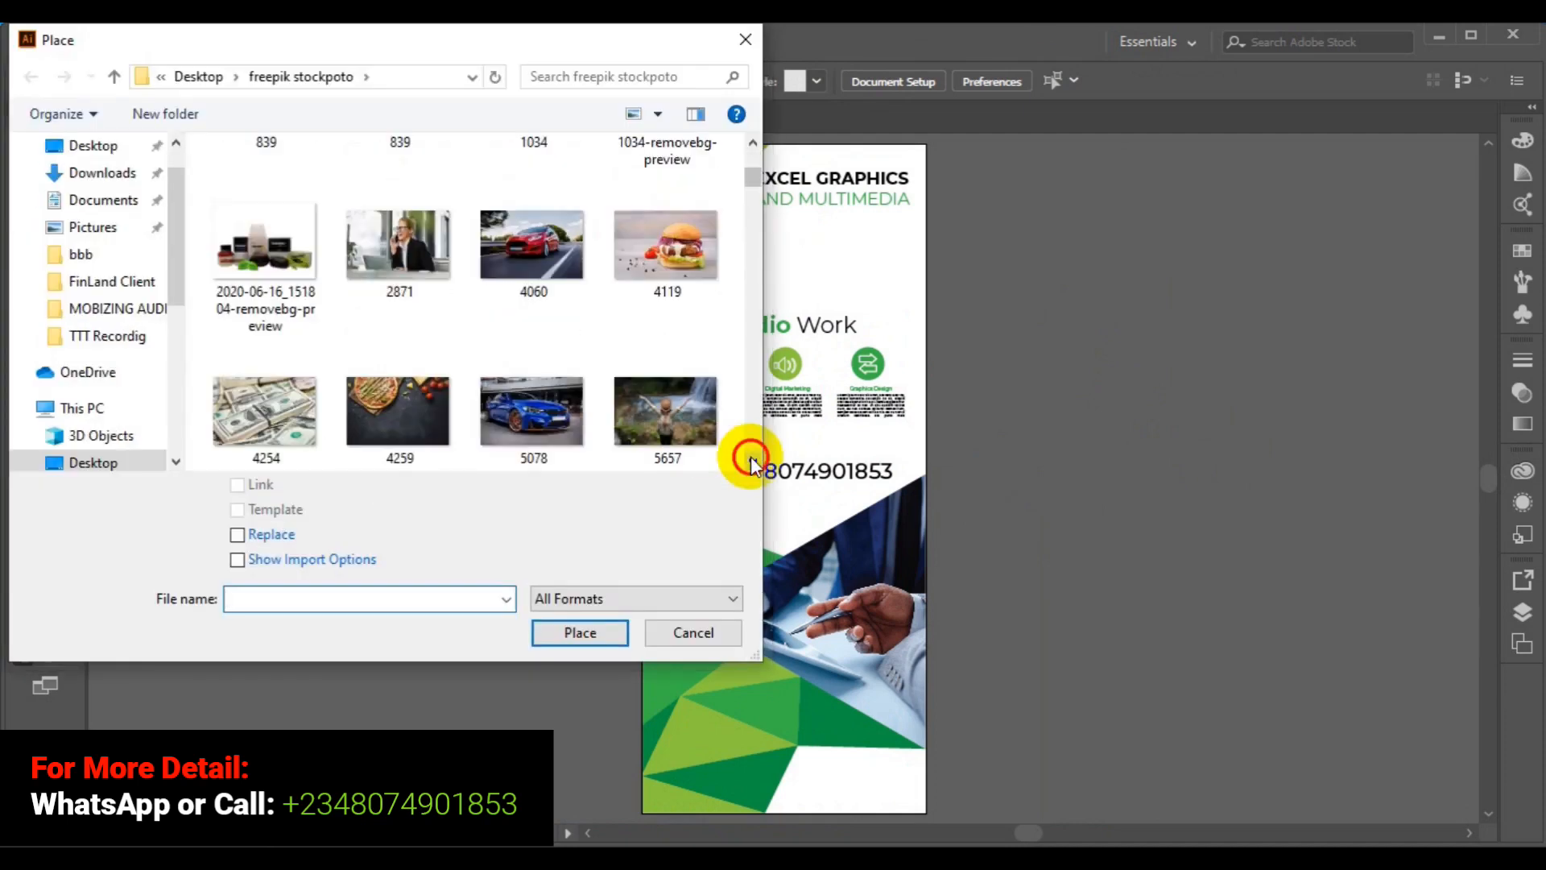
{"action": "scroll", "coordinate": [751, 466], "scroll_direction": "down", "scroll_amount": 4}
{"action": "scroll", "coordinate": [752, 463], "scroll_direction": "down", "scroll_amount": 8}
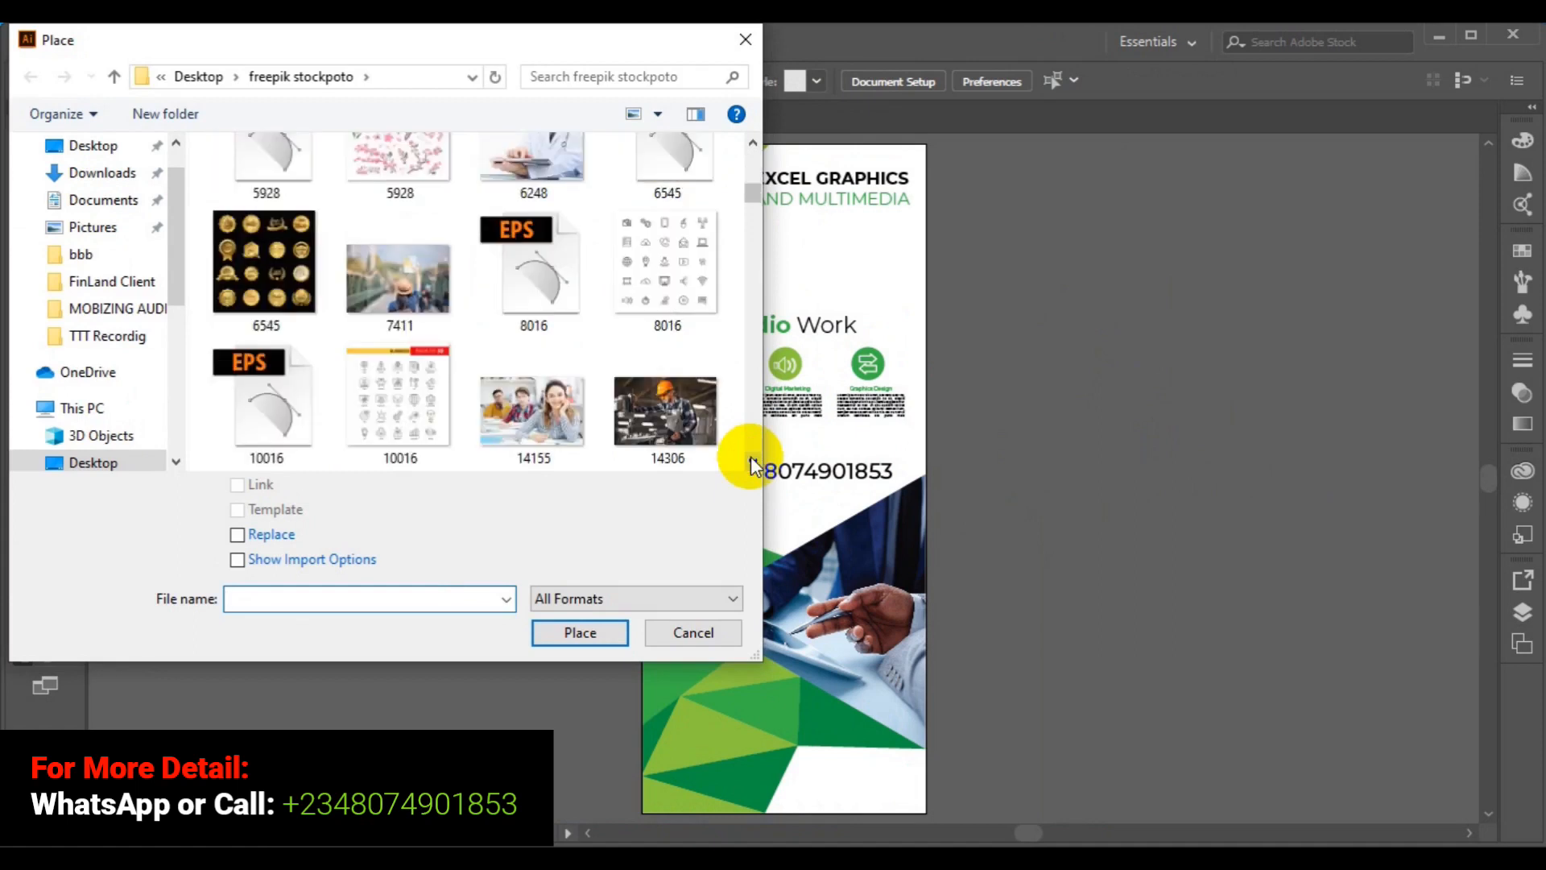
{"action": "scroll", "coordinate": [751, 463], "scroll_direction": "down", "scroll_amount": 6}
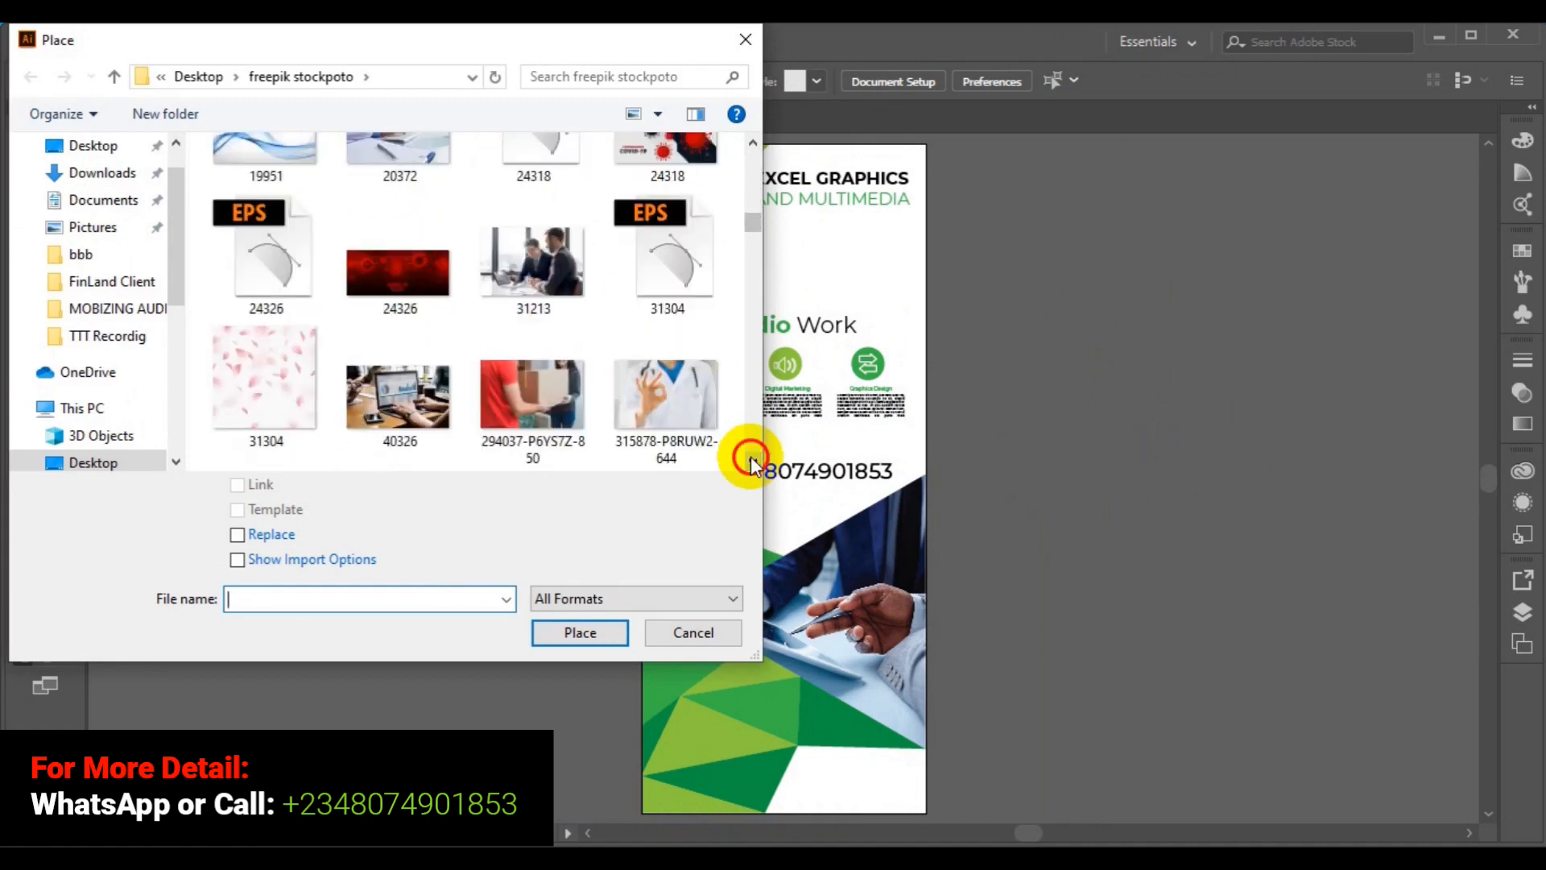
{"action": "scroll", "coordinate": [751, 466], "scroll_direction": "down", "scroll_amount": 8}
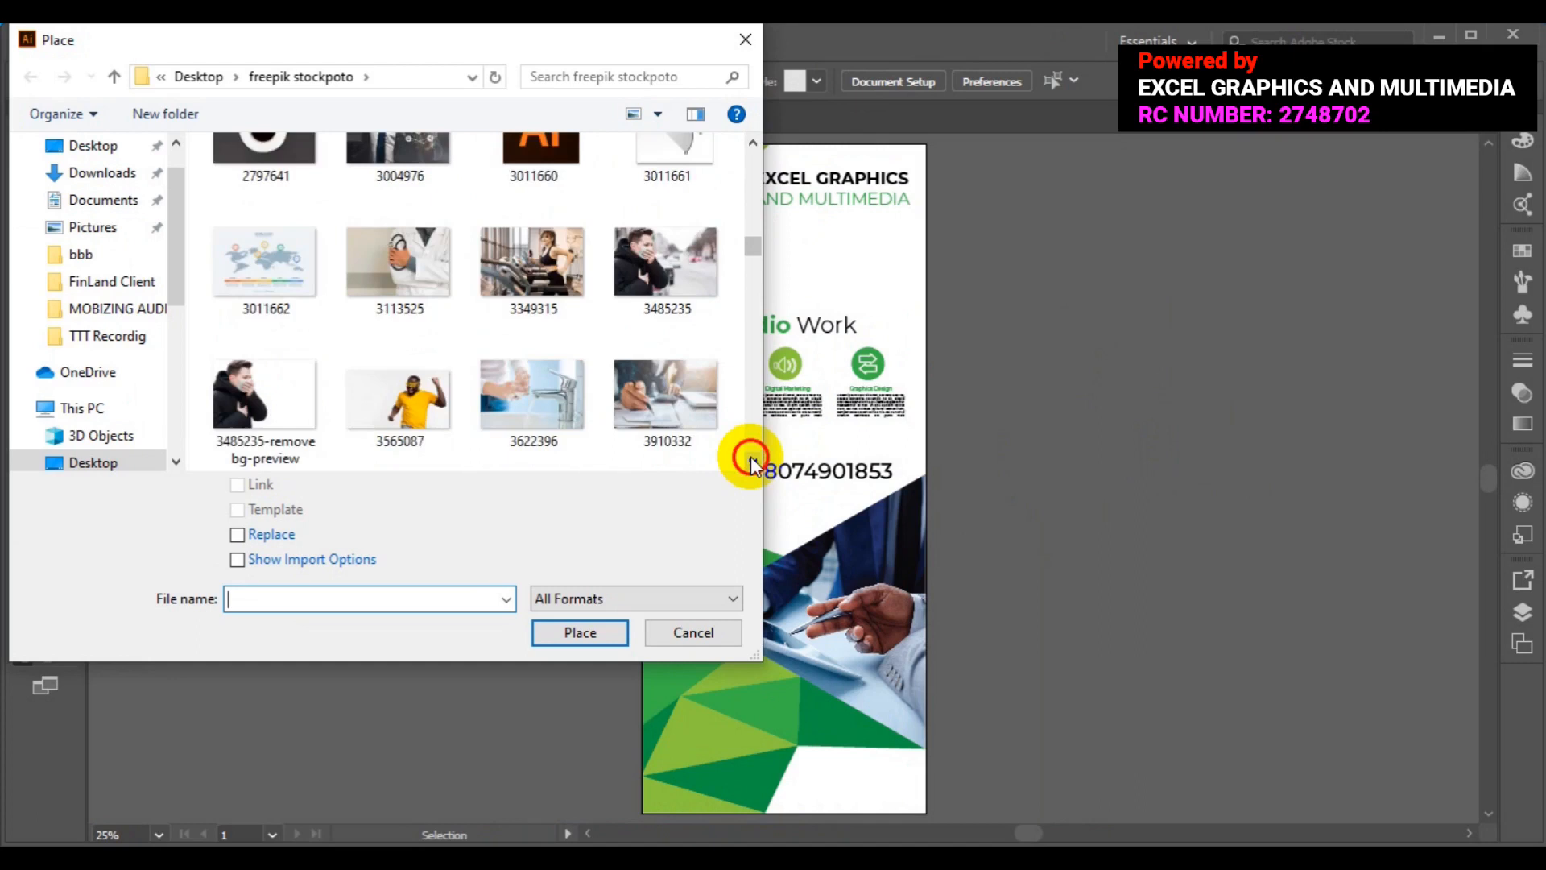
{"action": "scroll", "coordinate": [751, 463], "scroll_direction": "down", "scroll_amount": 8}
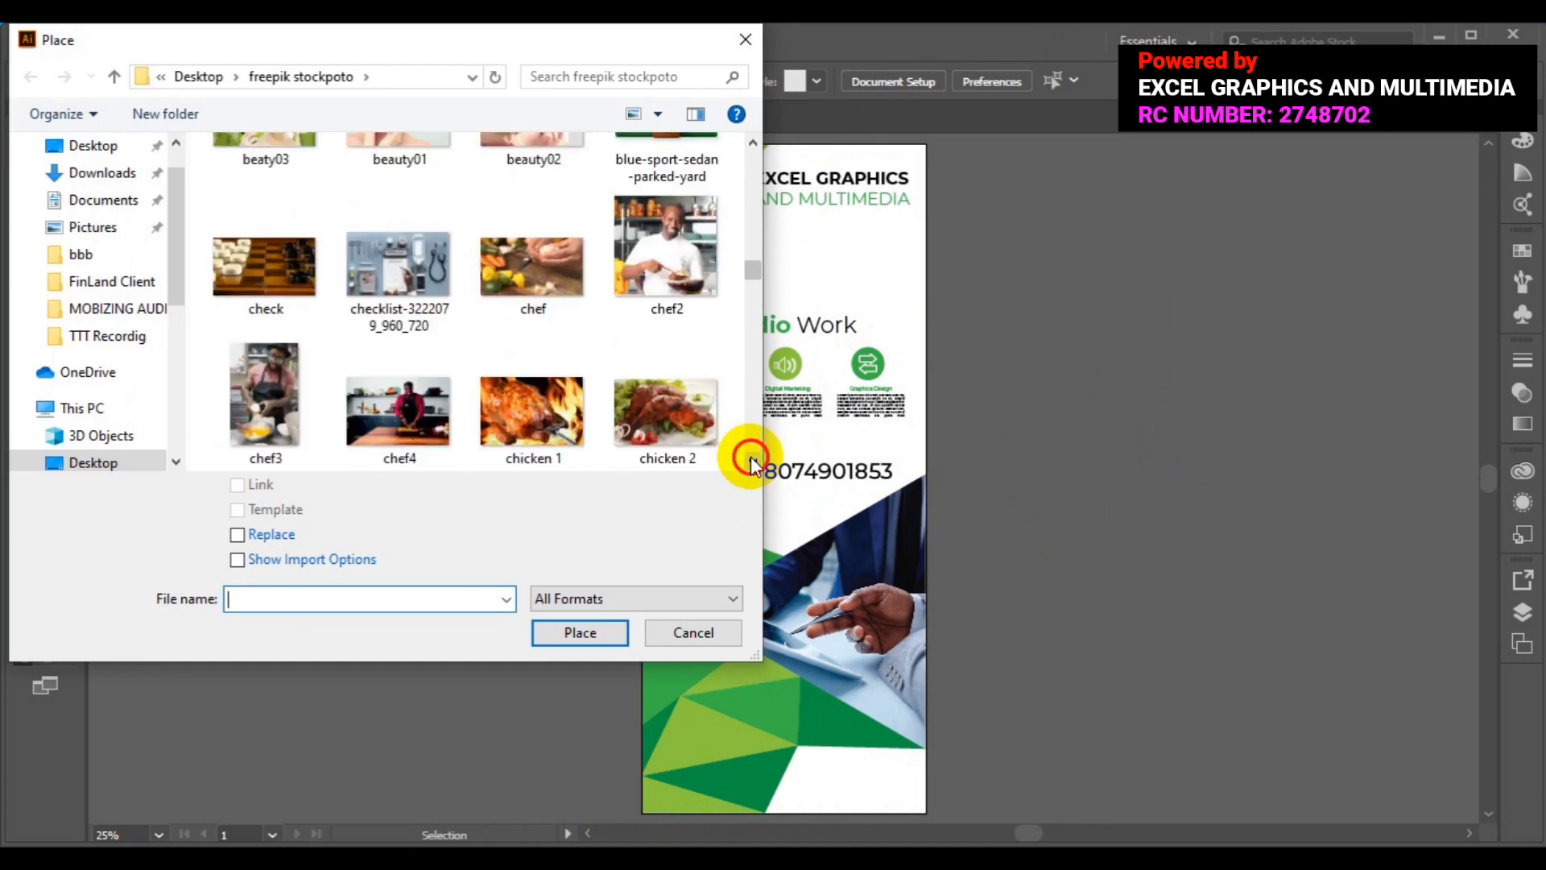
{"action": "scroll", "coordinate": [752, 463], "scroll_direction": "down", "scroll_amount": 8}
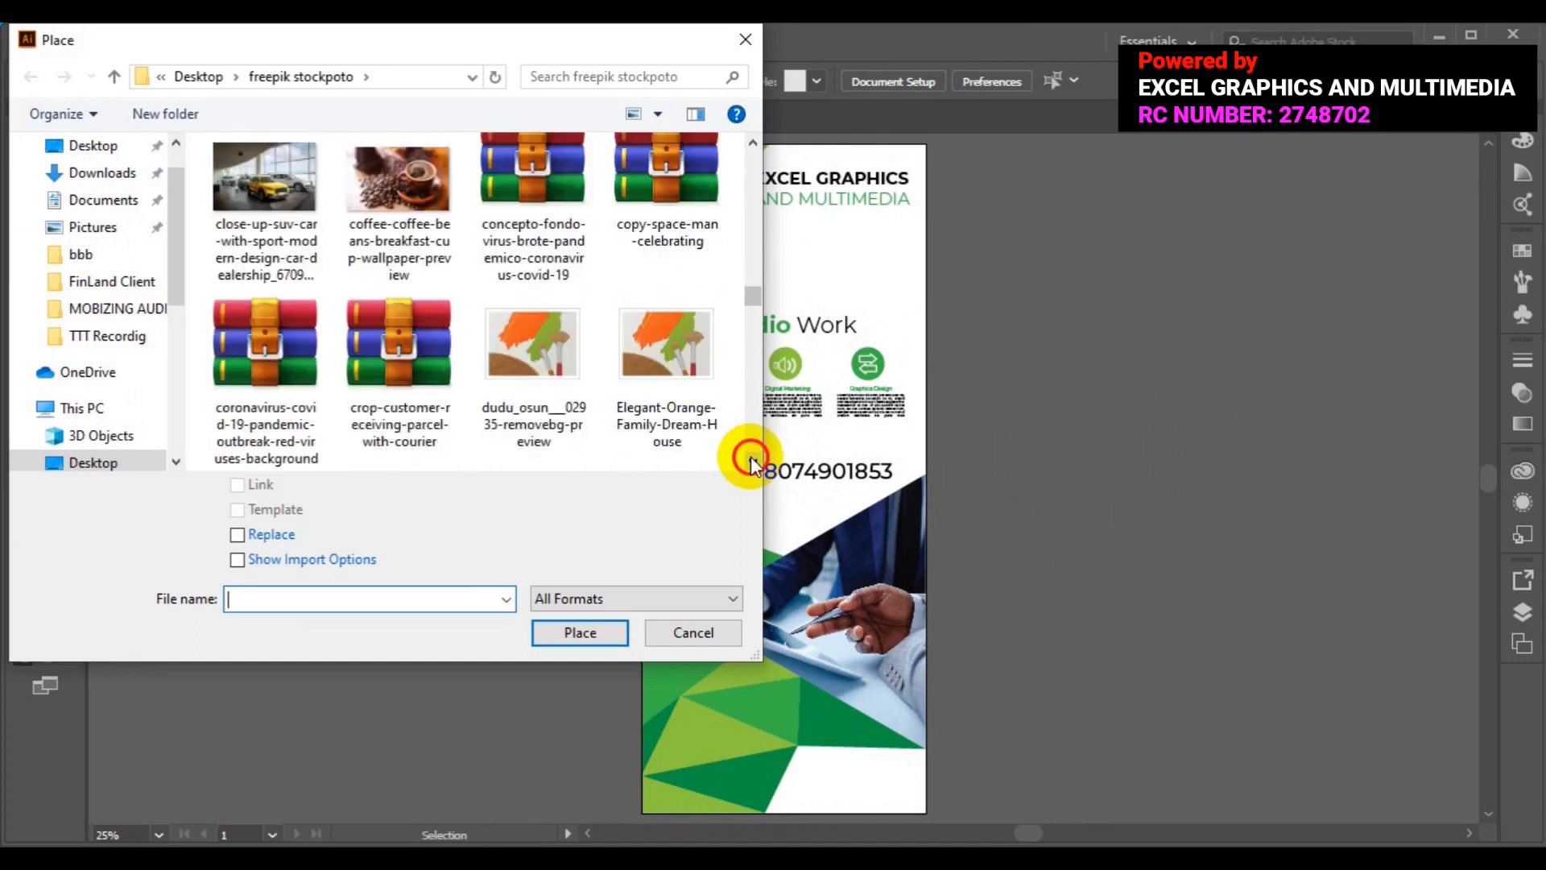
{"action": "scroll", "coordinate": [752, 463], "scroll_direction": "down", "scroll_amount": 4}
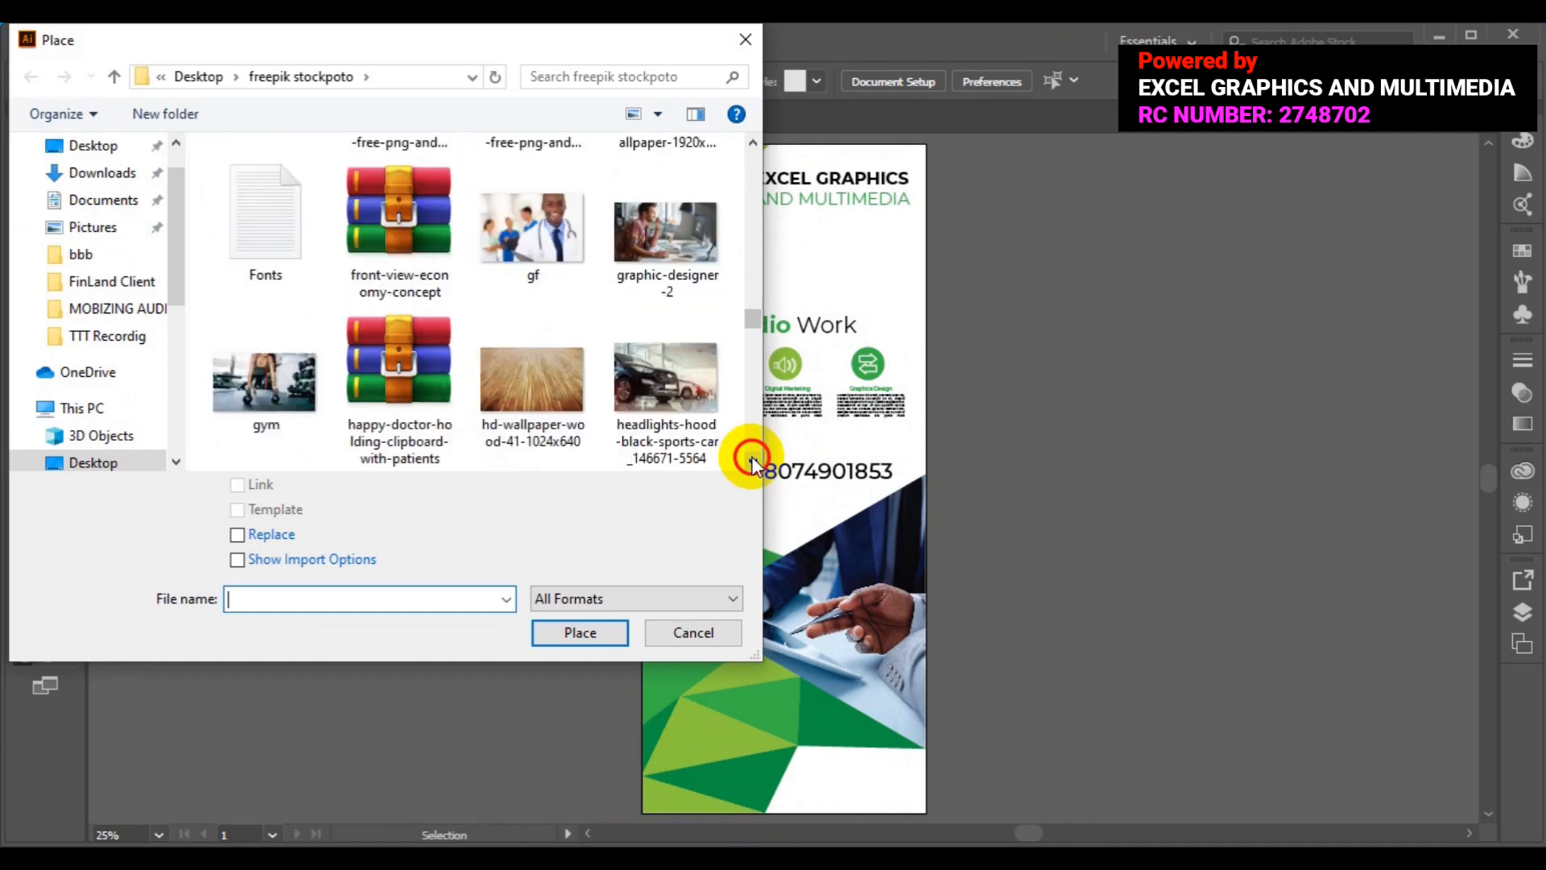
{"action": "scroll", "coordinate": [751, 463], "scroll_direction": "down", "scroll_amount": 12}
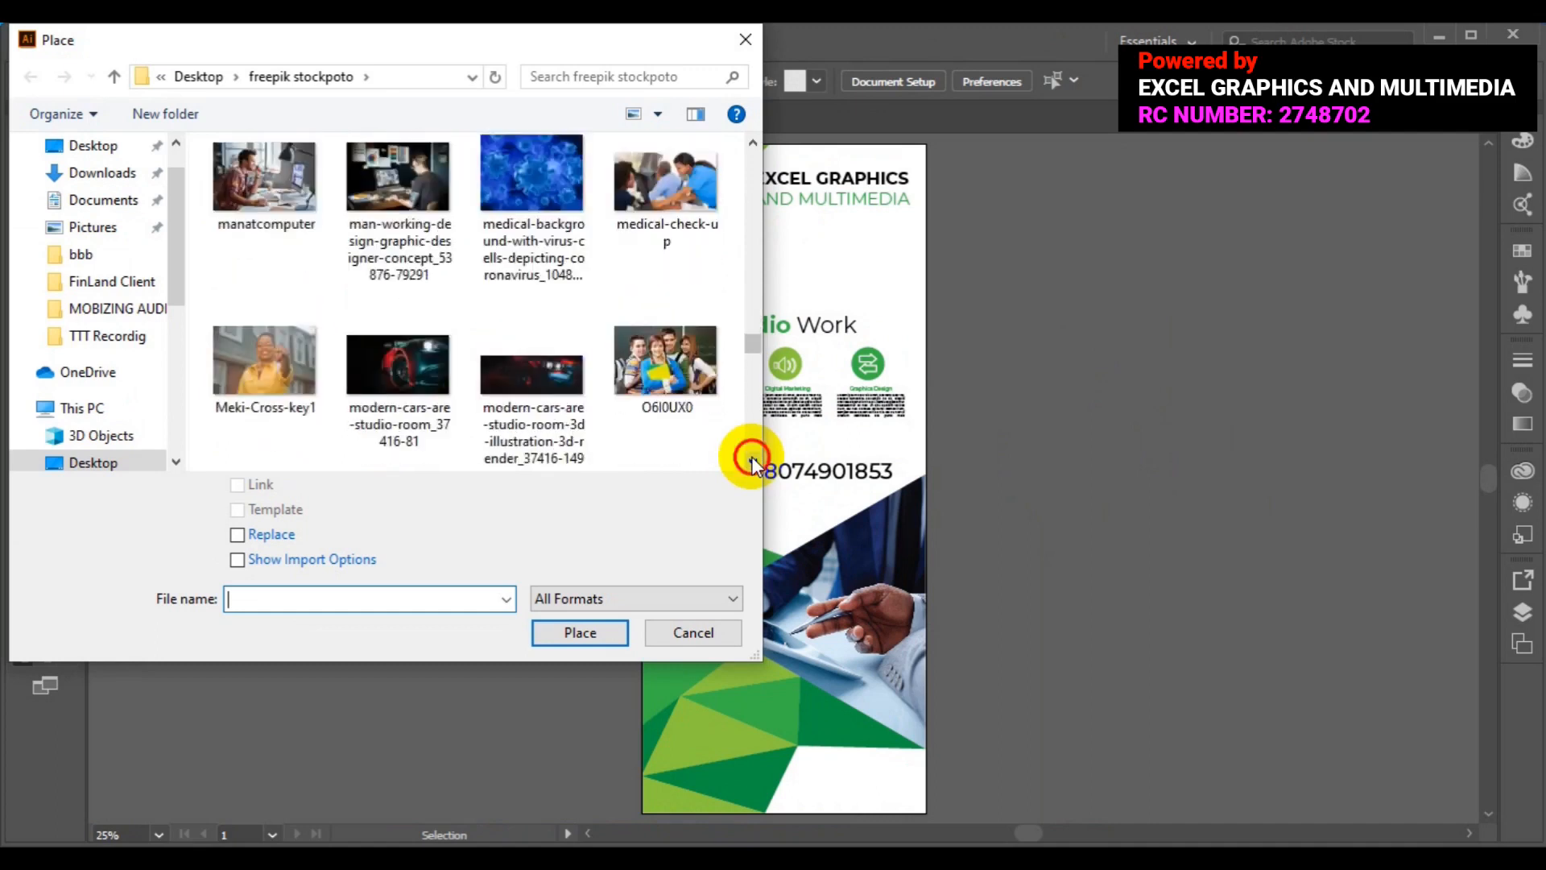
{"action": "scroll", "coordinate": [751, 463], "scroll_direction": "down", "scroll_amount": 7}
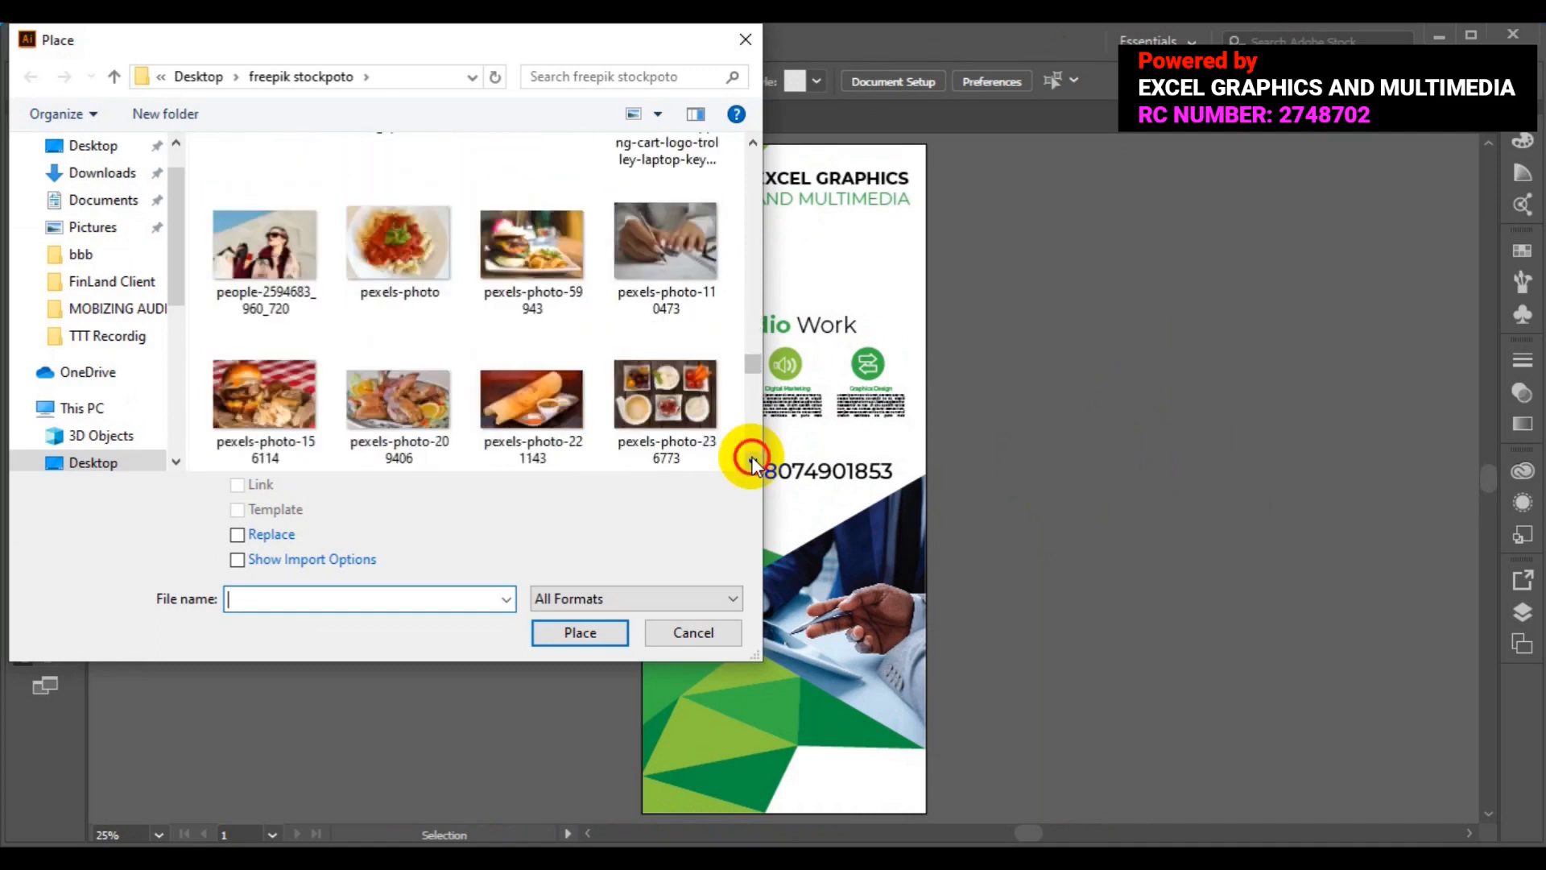
{"action": "scroll", "coordinate": [751, 463], "scroll_direction": "down", "scroll_amount": 9}
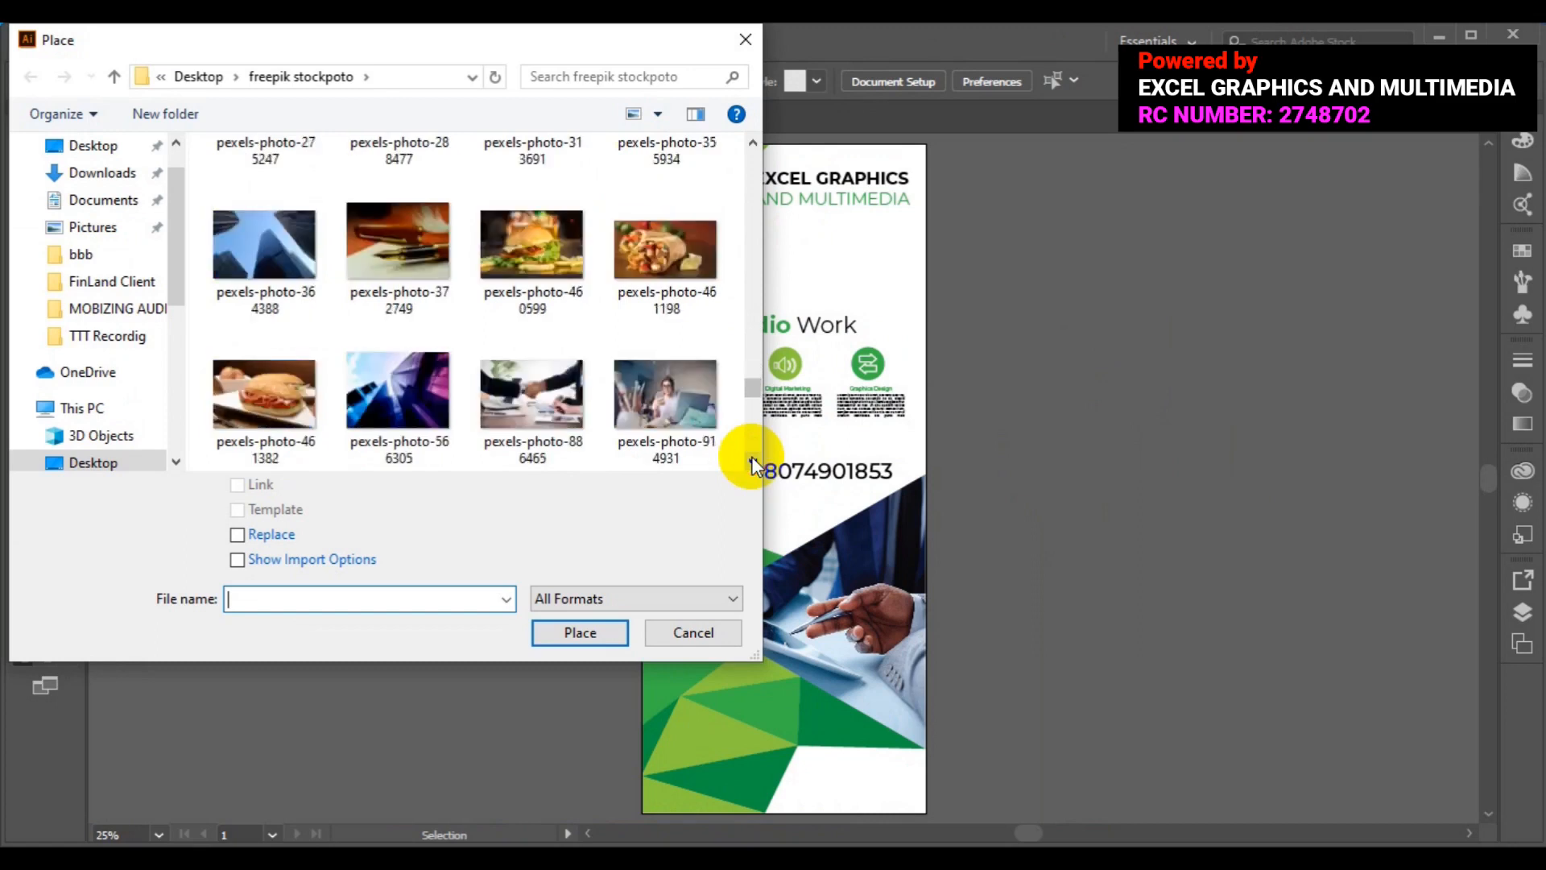
{"action": "scroll", "coordinate": [751, 463], "scroll_direction": "down", "scroll_amount": 10}
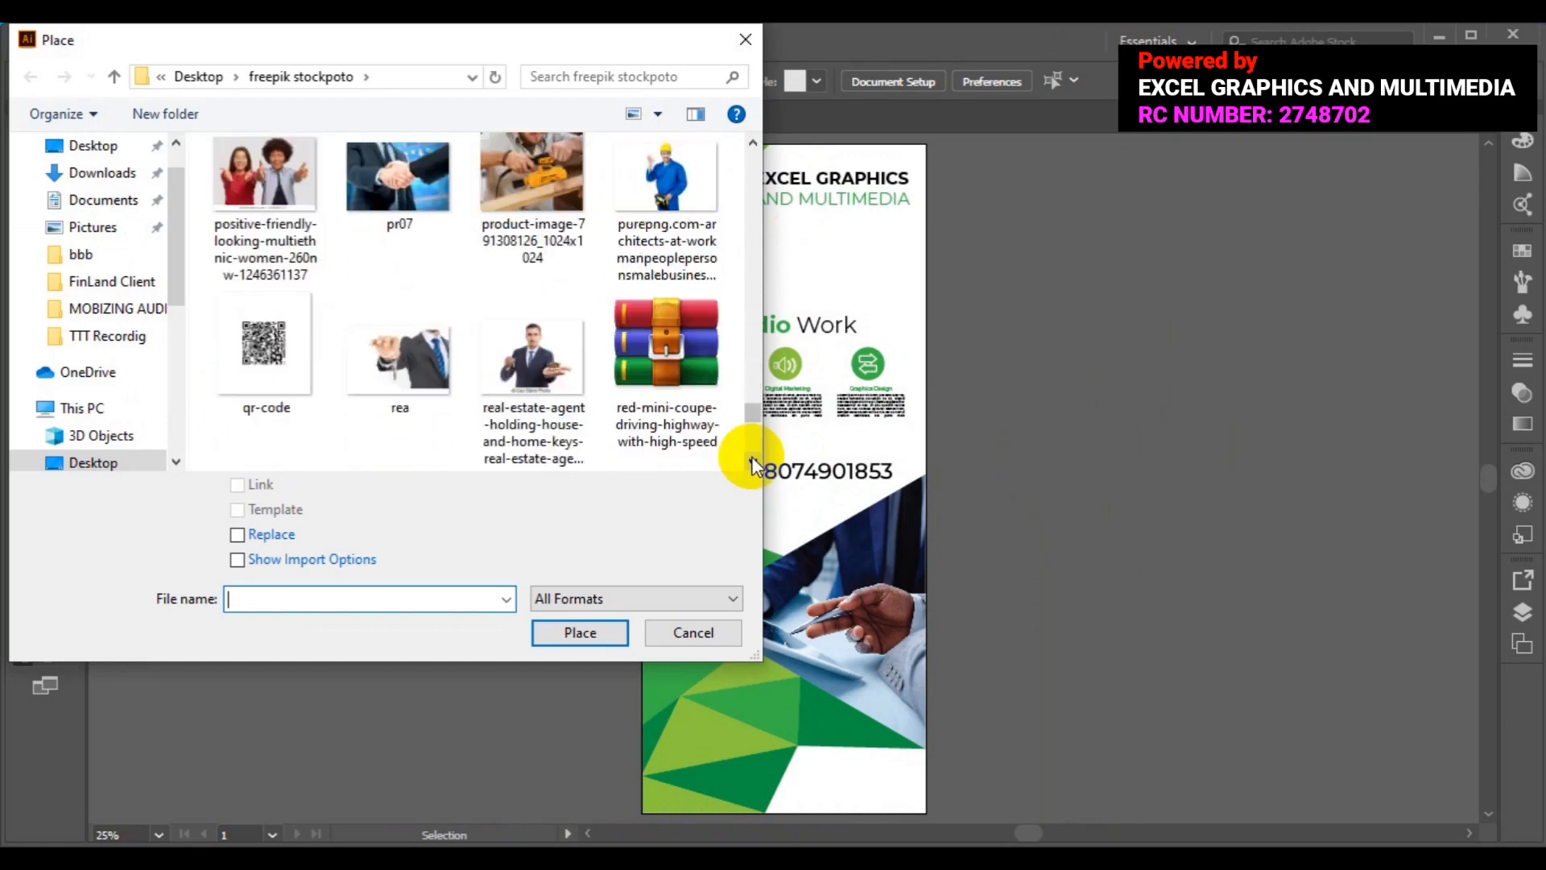
{"action": "left_click", "coordinate": [261, 187]}
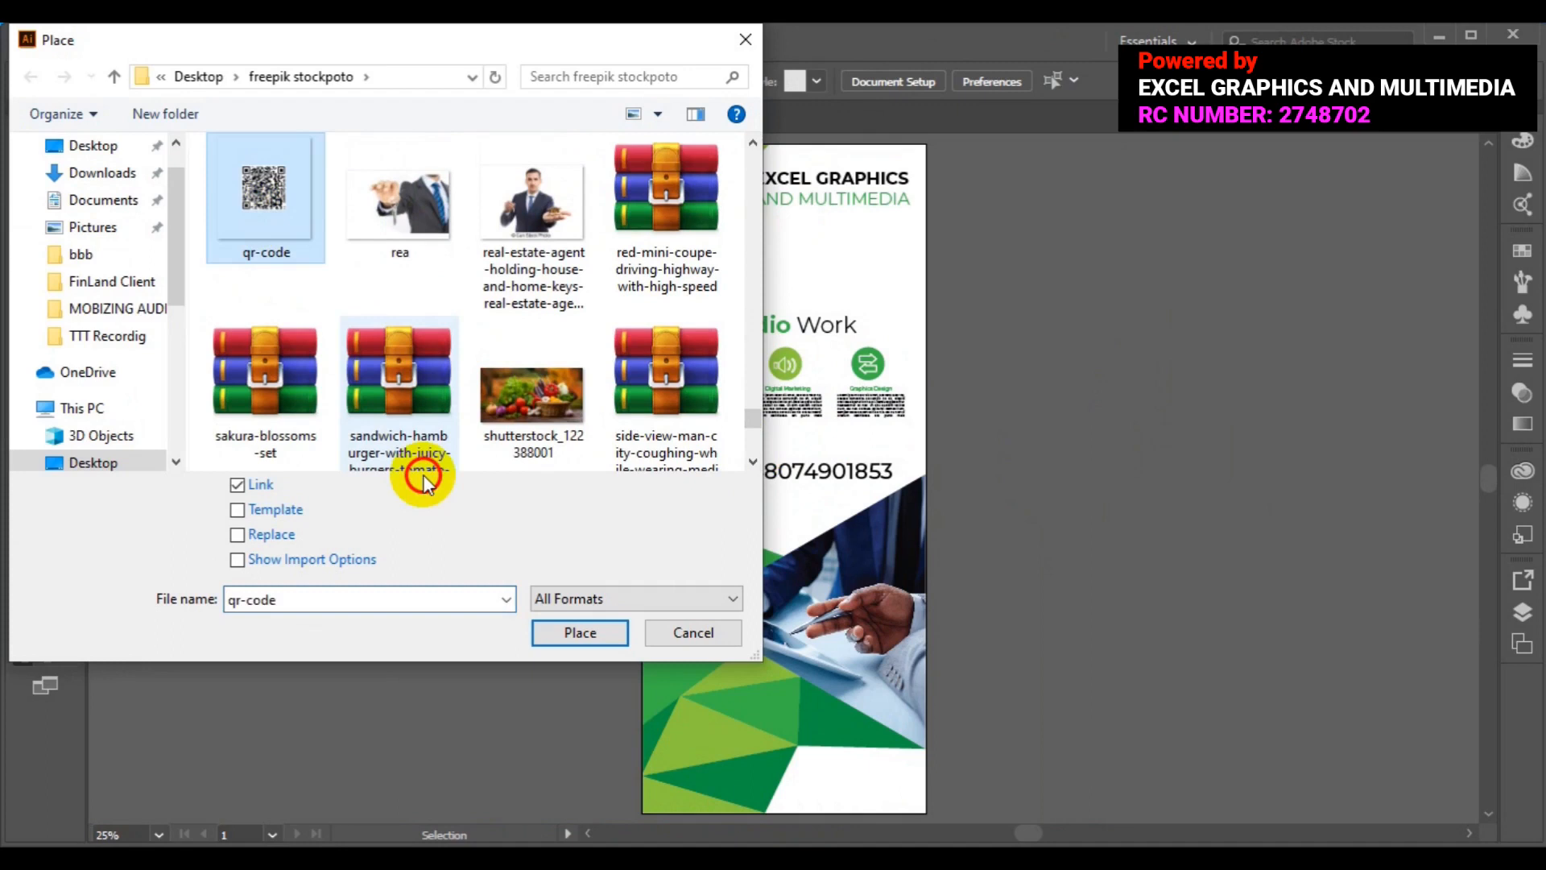
{"action": "left_click", "coordinate": [538, 632]}
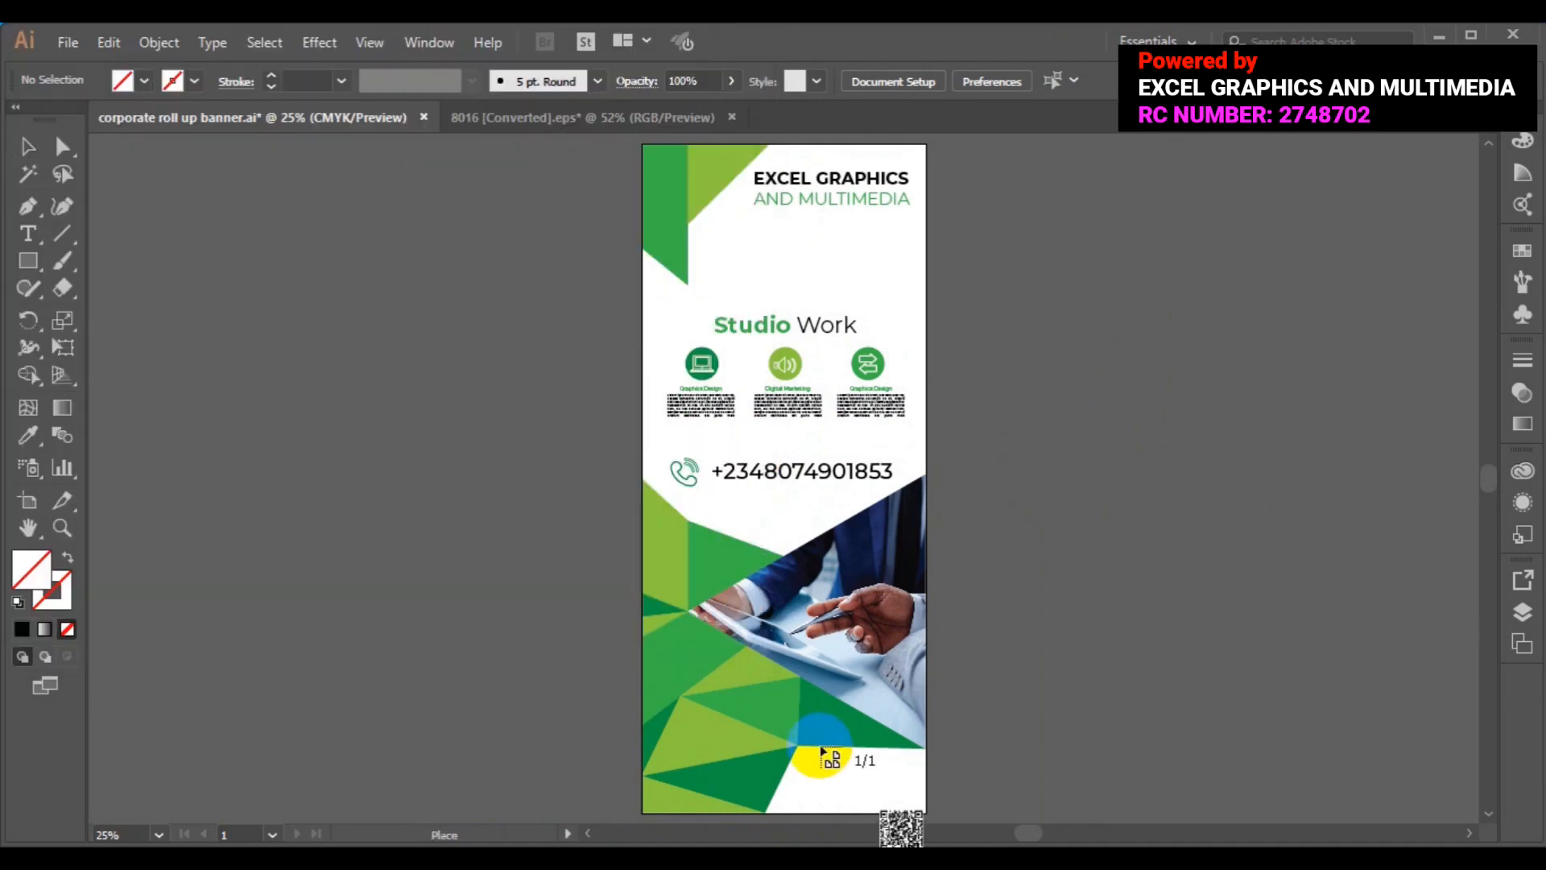
- Drop the QR code at the bottom-right, enlarge it, and shift it toward the right edge
{"action": "left_click_drag", "start_coordinate": [842, 758], "coordinate": [936, 819]}
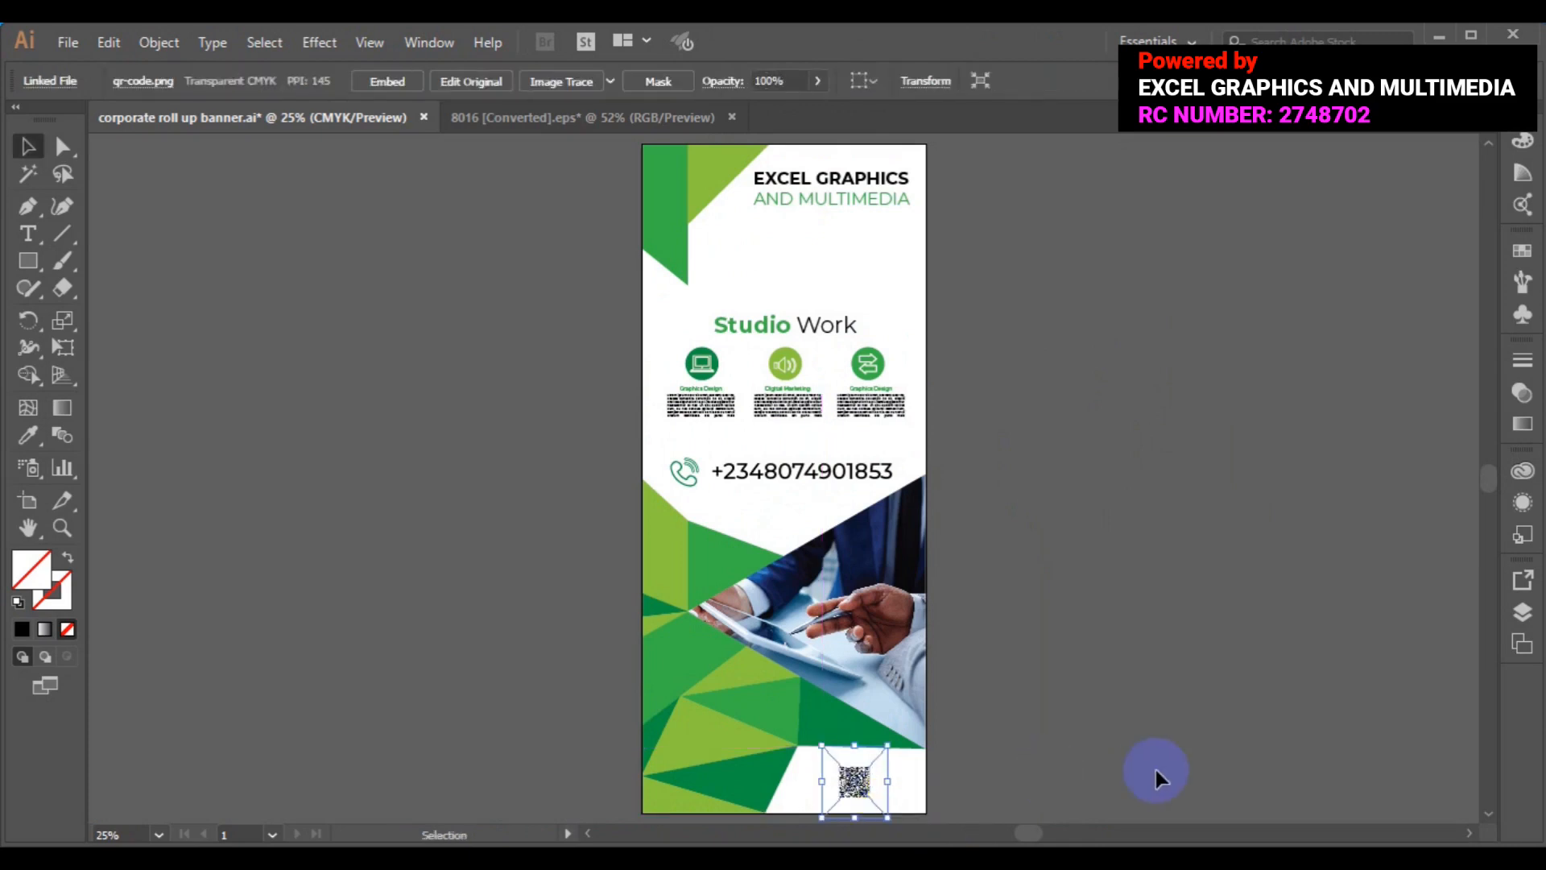
{"action": "key", "text": "ctrl"}
{"action": "key", "text": "ctrl+equal"}
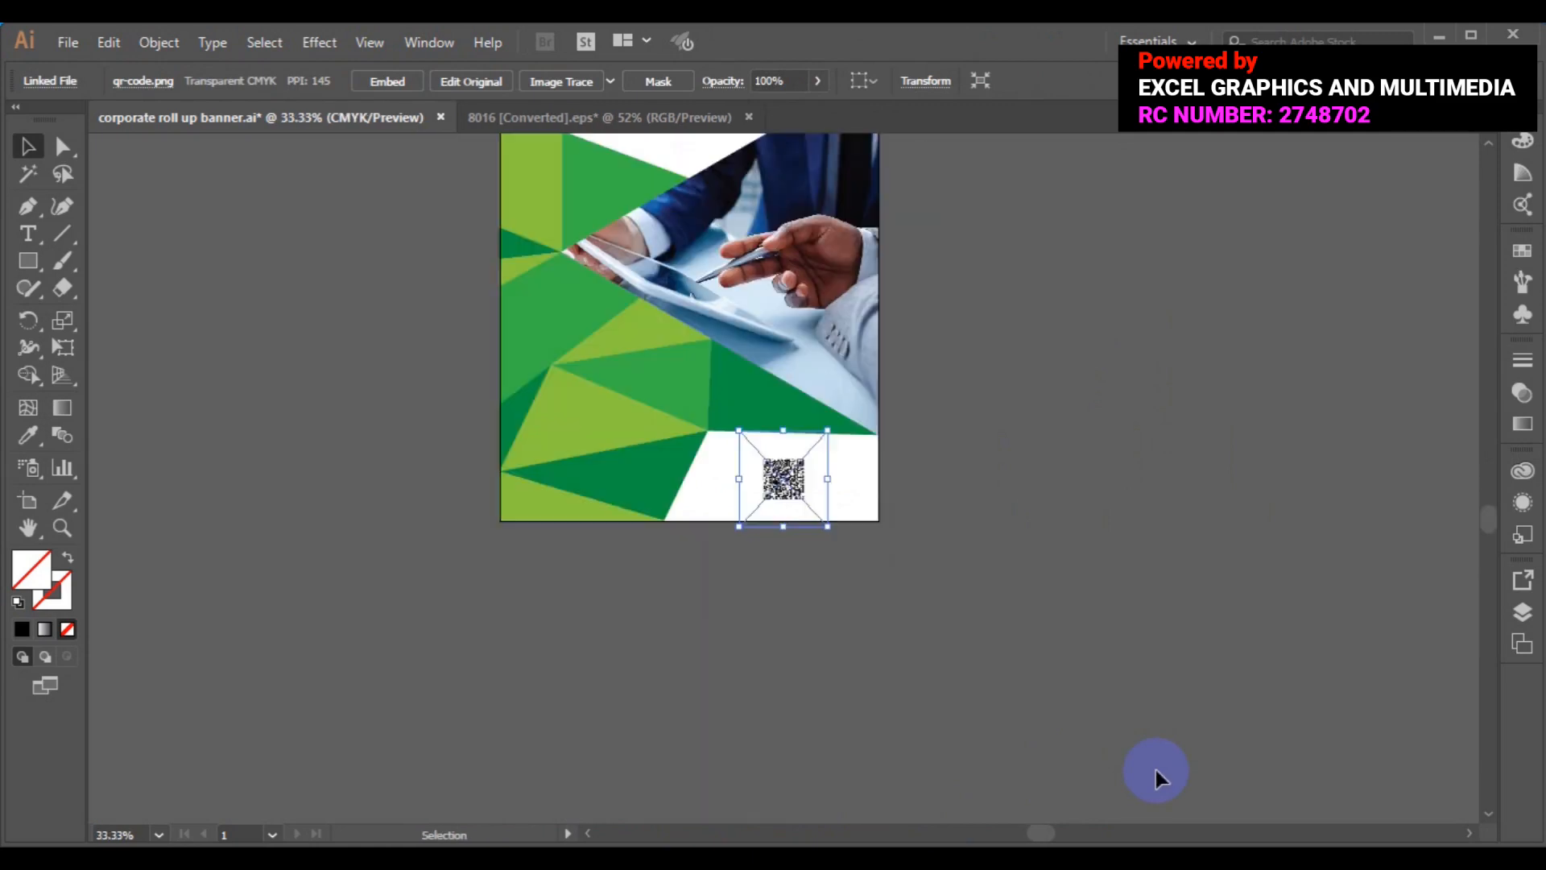
{"action": "key", "text": "ctrl+equal"}
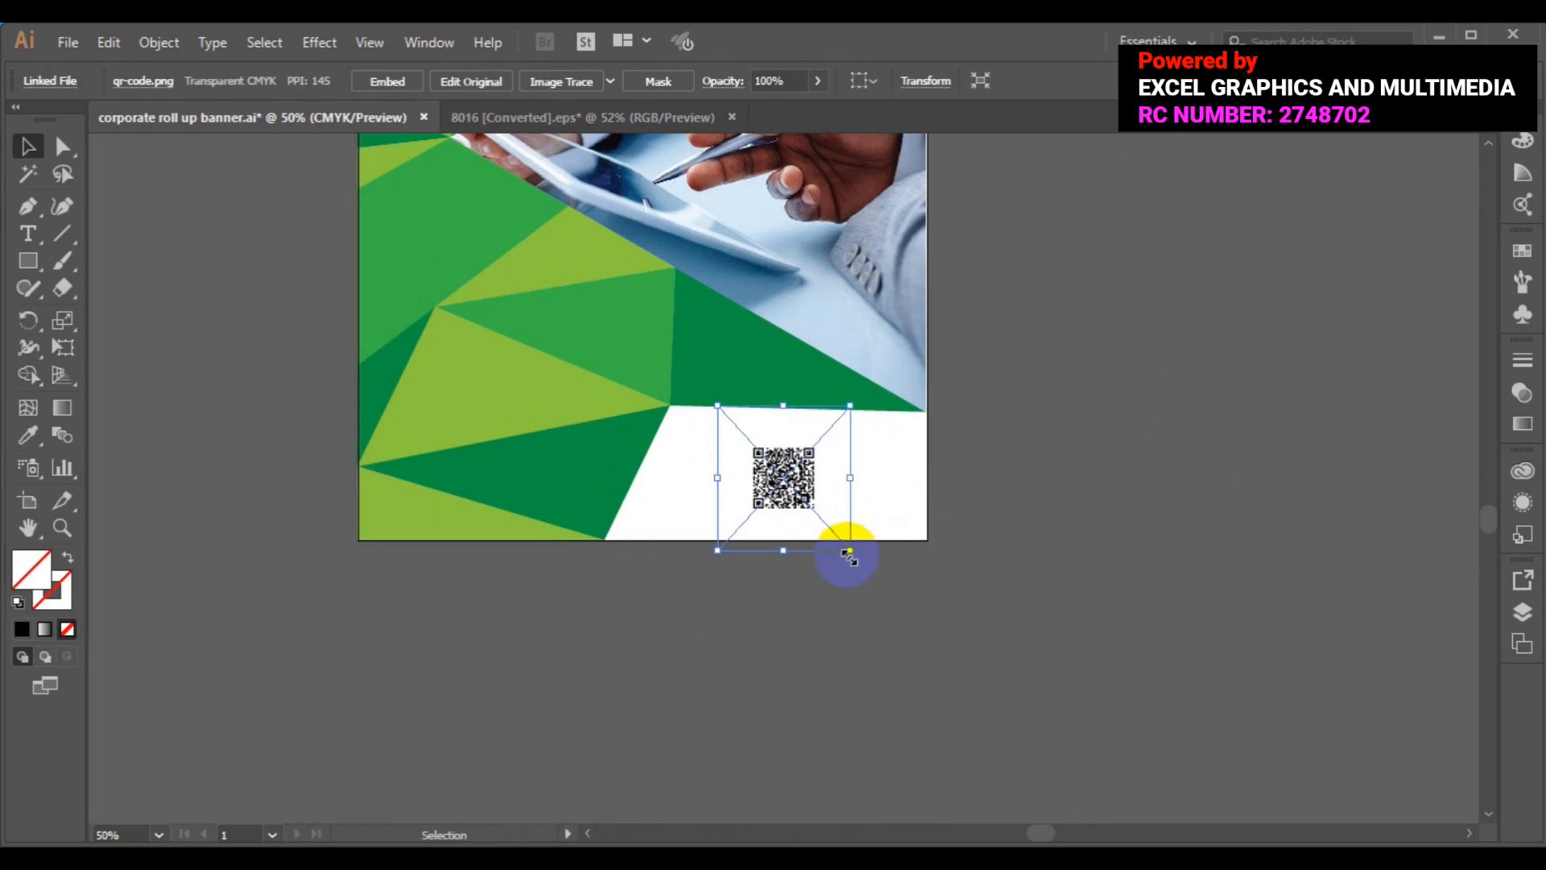
{"action": "left_click_drag", "start_coordinate": [850, 554], "coordinate": [891, 578]}
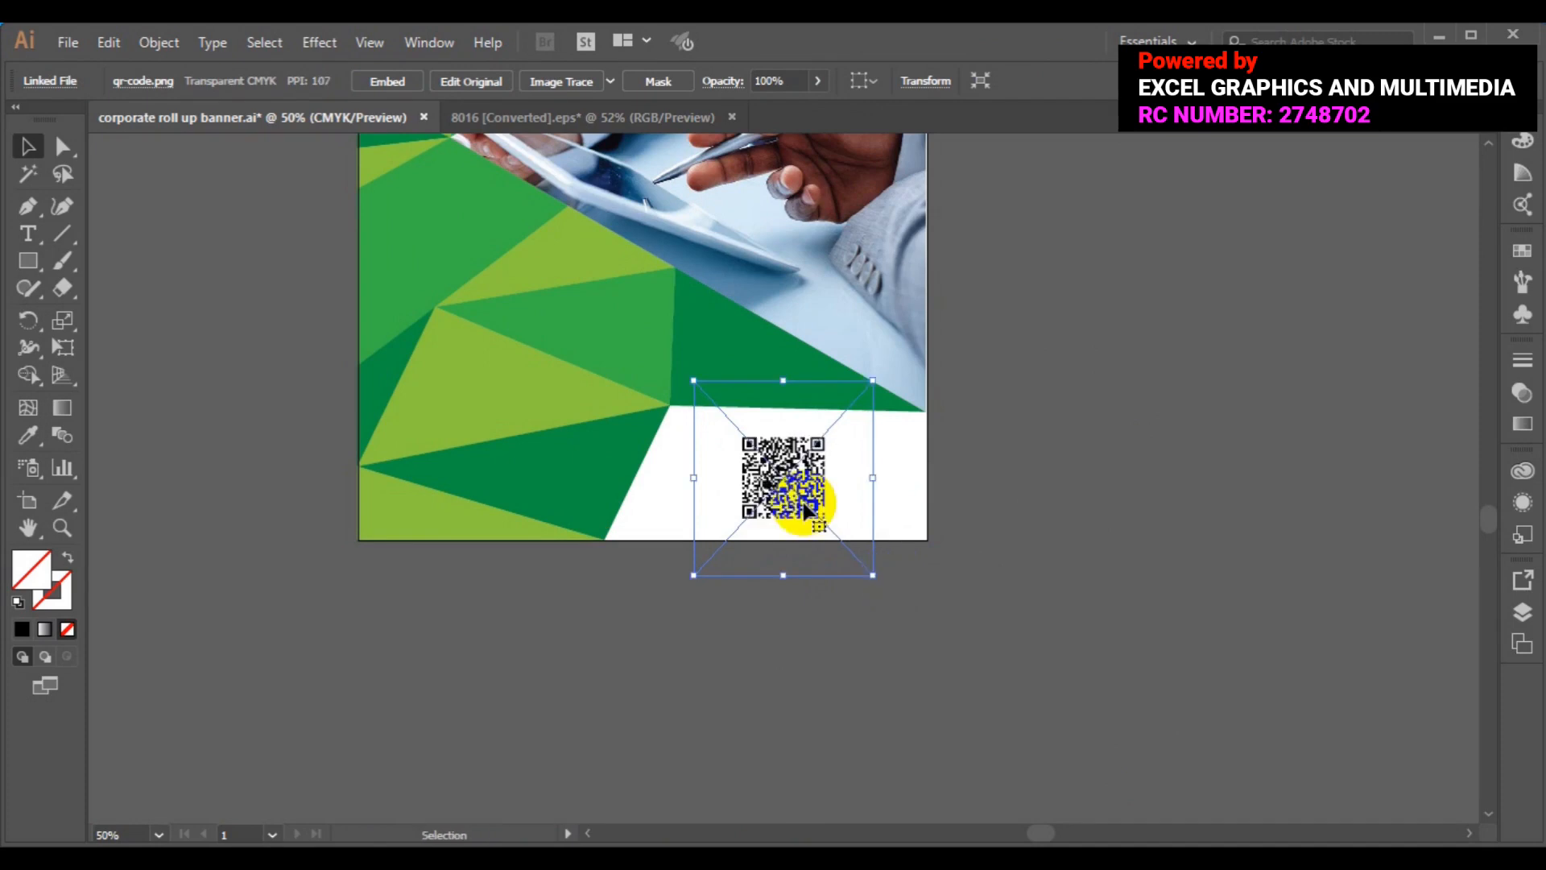
{"action": "left_click_drag", "start_coordinate": [791, 489], "coordinate": [843, 483]}
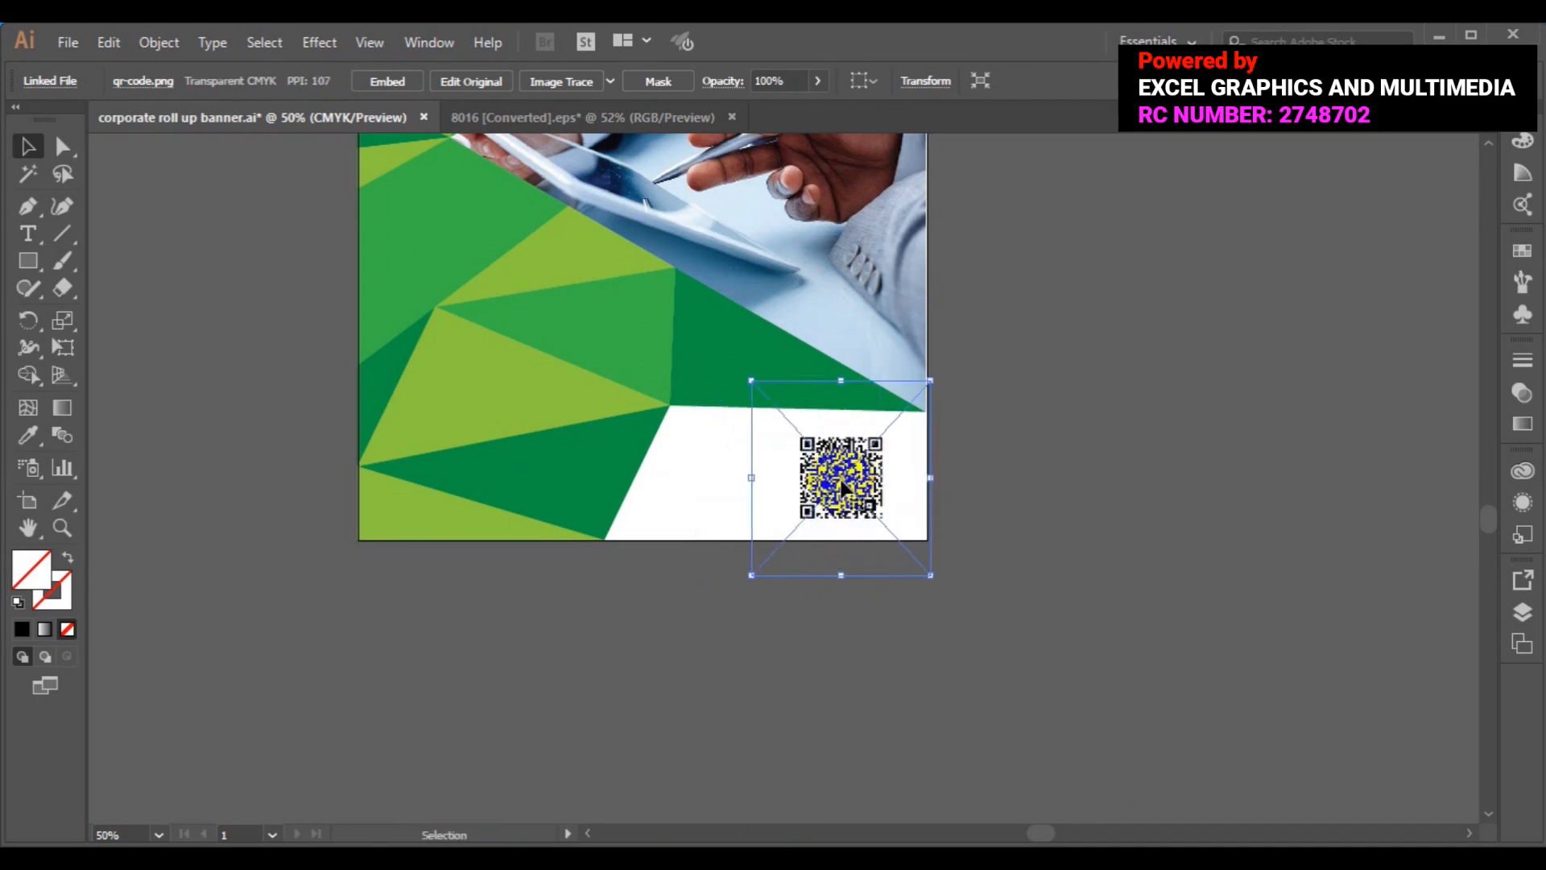
{"action": "left_click", "coordinate": [481, 391]}
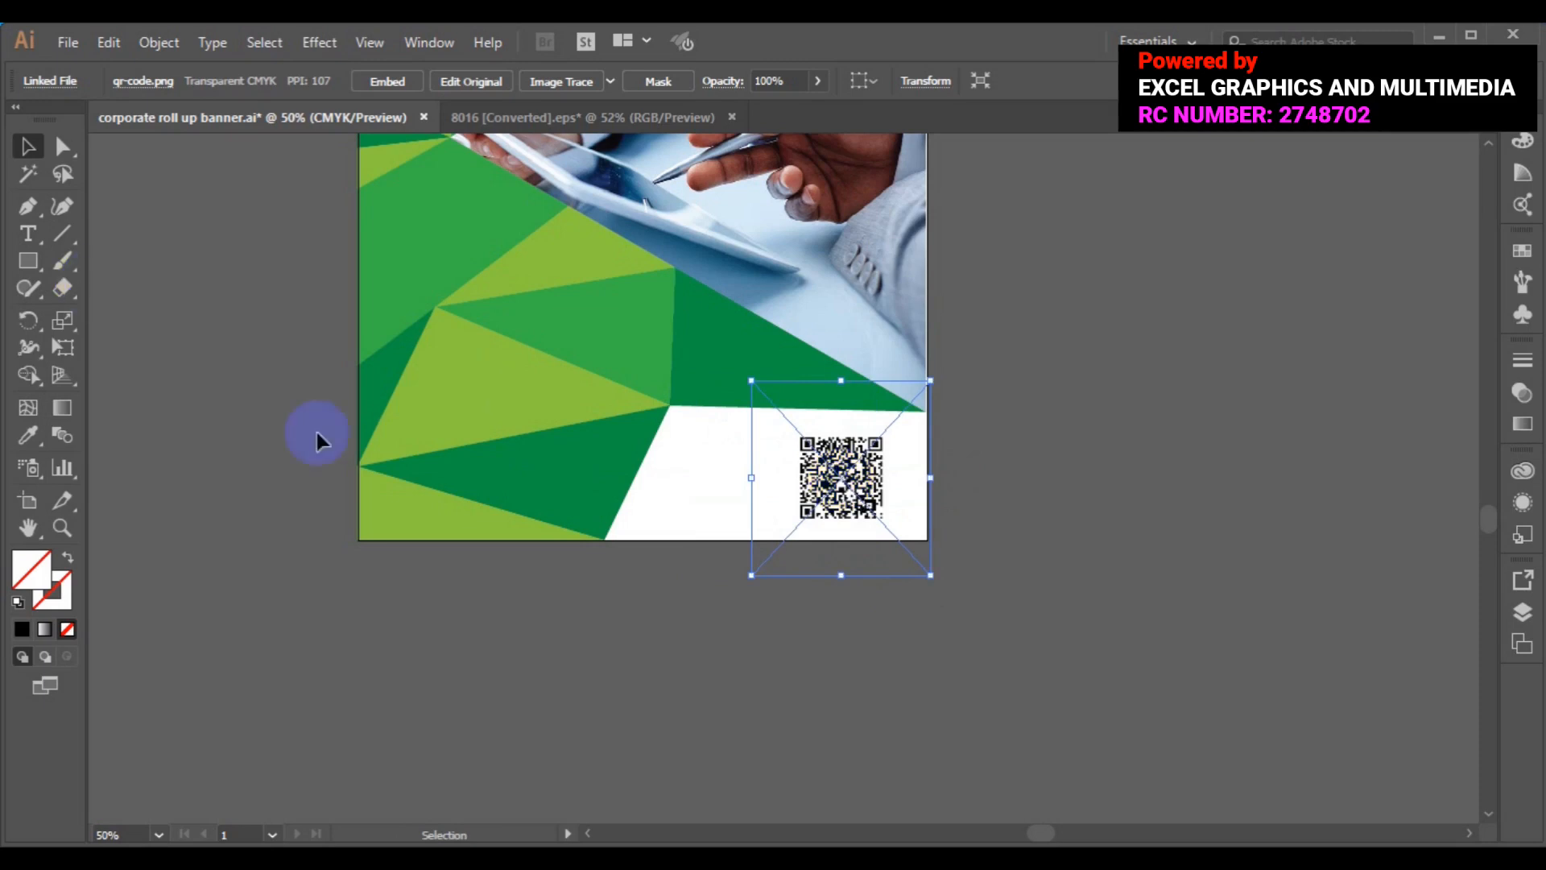
- Draw a square covering the QR code and fill it black
{"action": "left_click", "coordinate": [28, 263]}
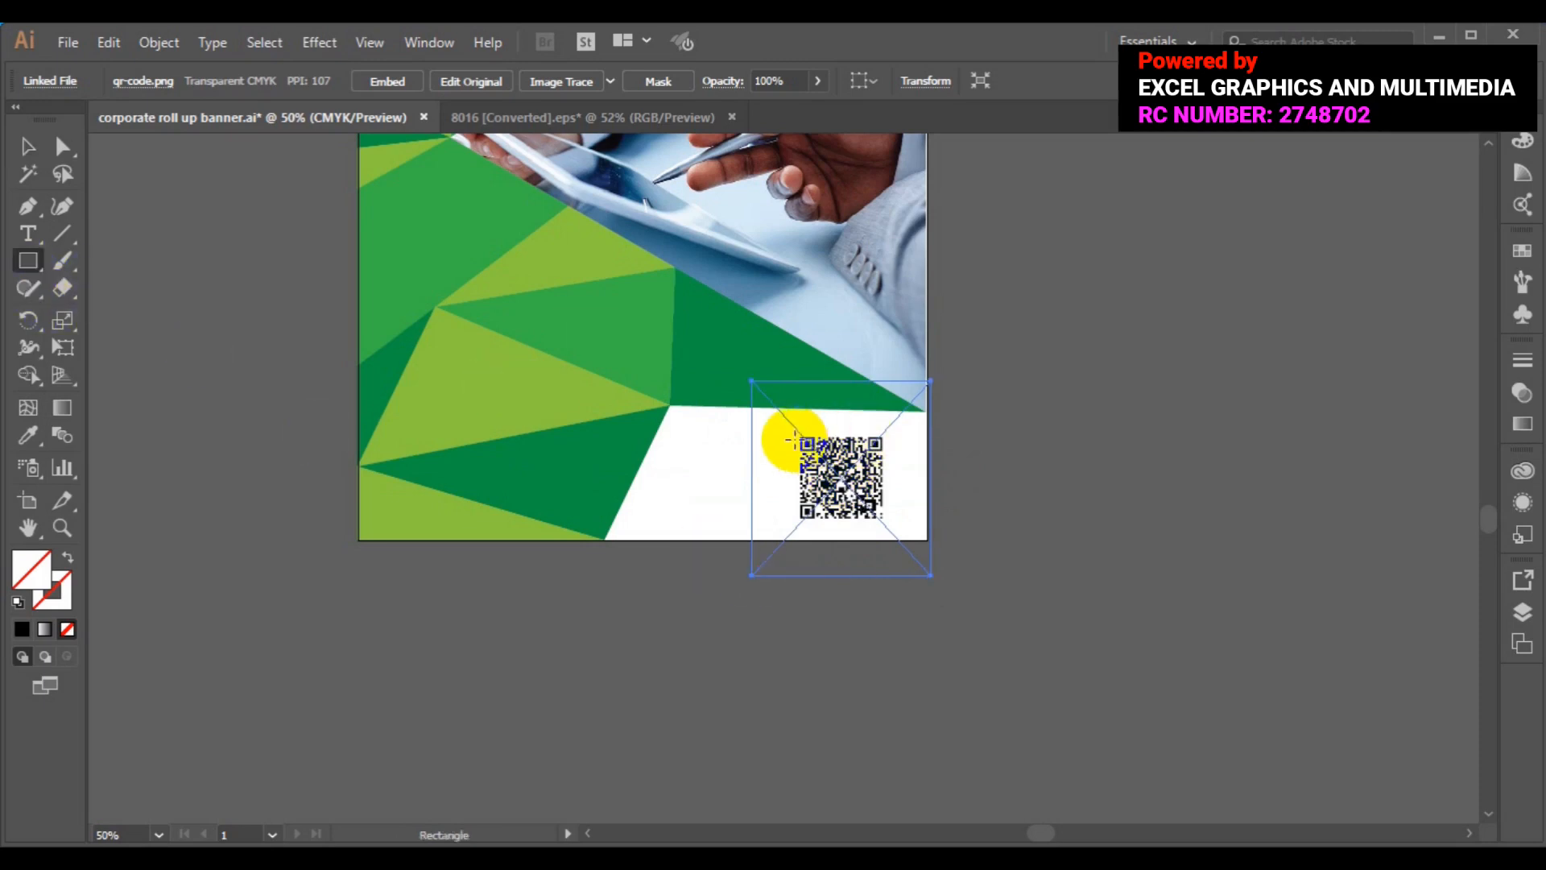
{"action": "left_click_drag", "start_coordinate": [798, 437], "coordinate": [884, 521]}
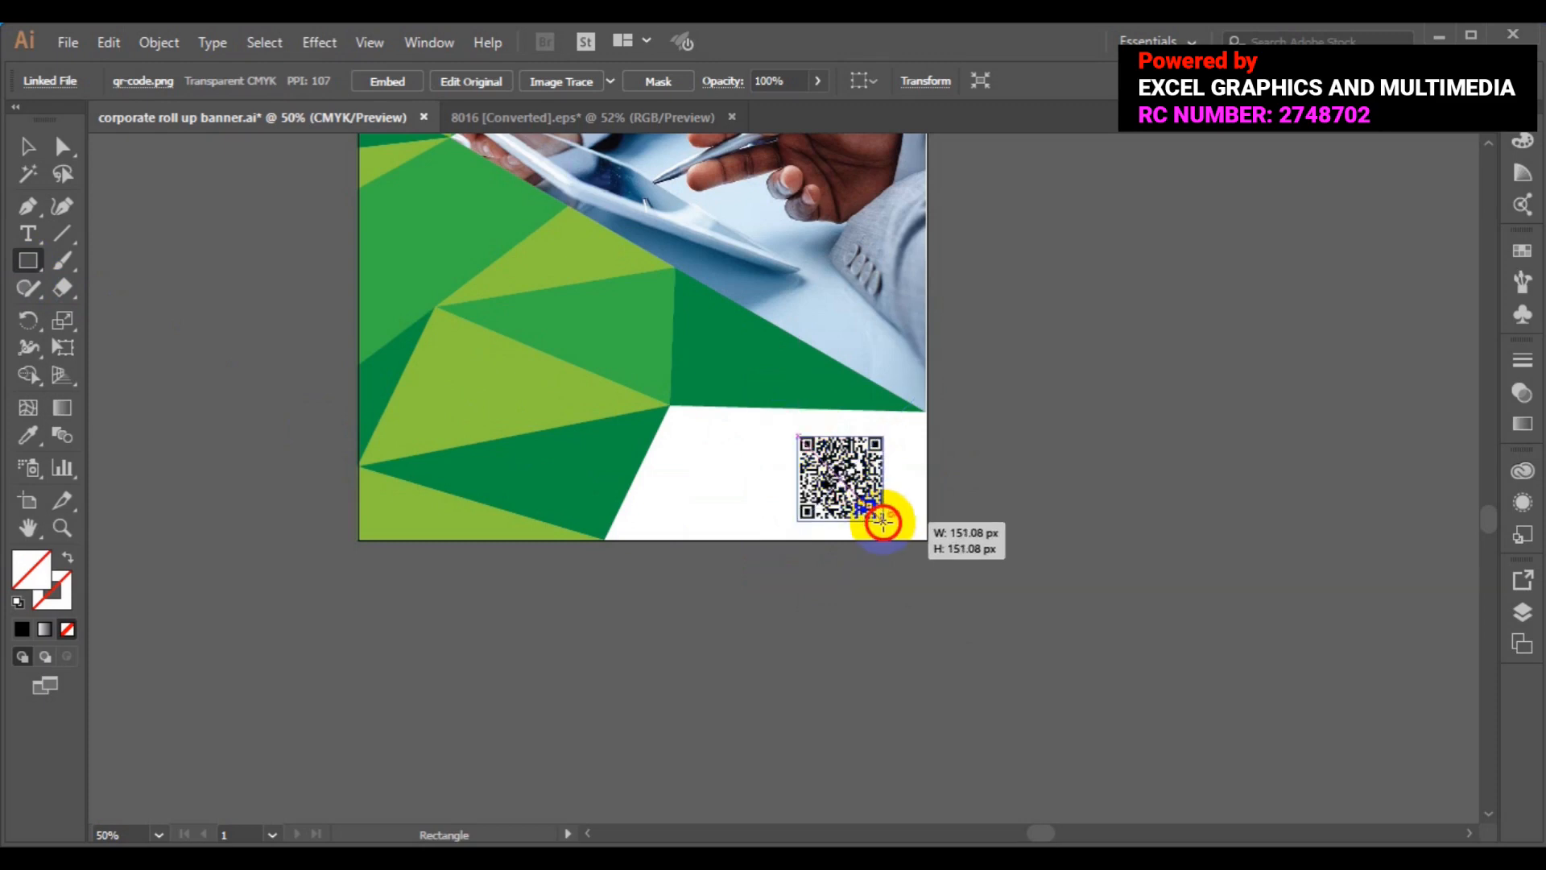
{"action": "left_click_drag", "start_coordinate": [883, 521], "coordinate": [884, 522]}
{"action": "left_click", "coordinate": [123, 81]}
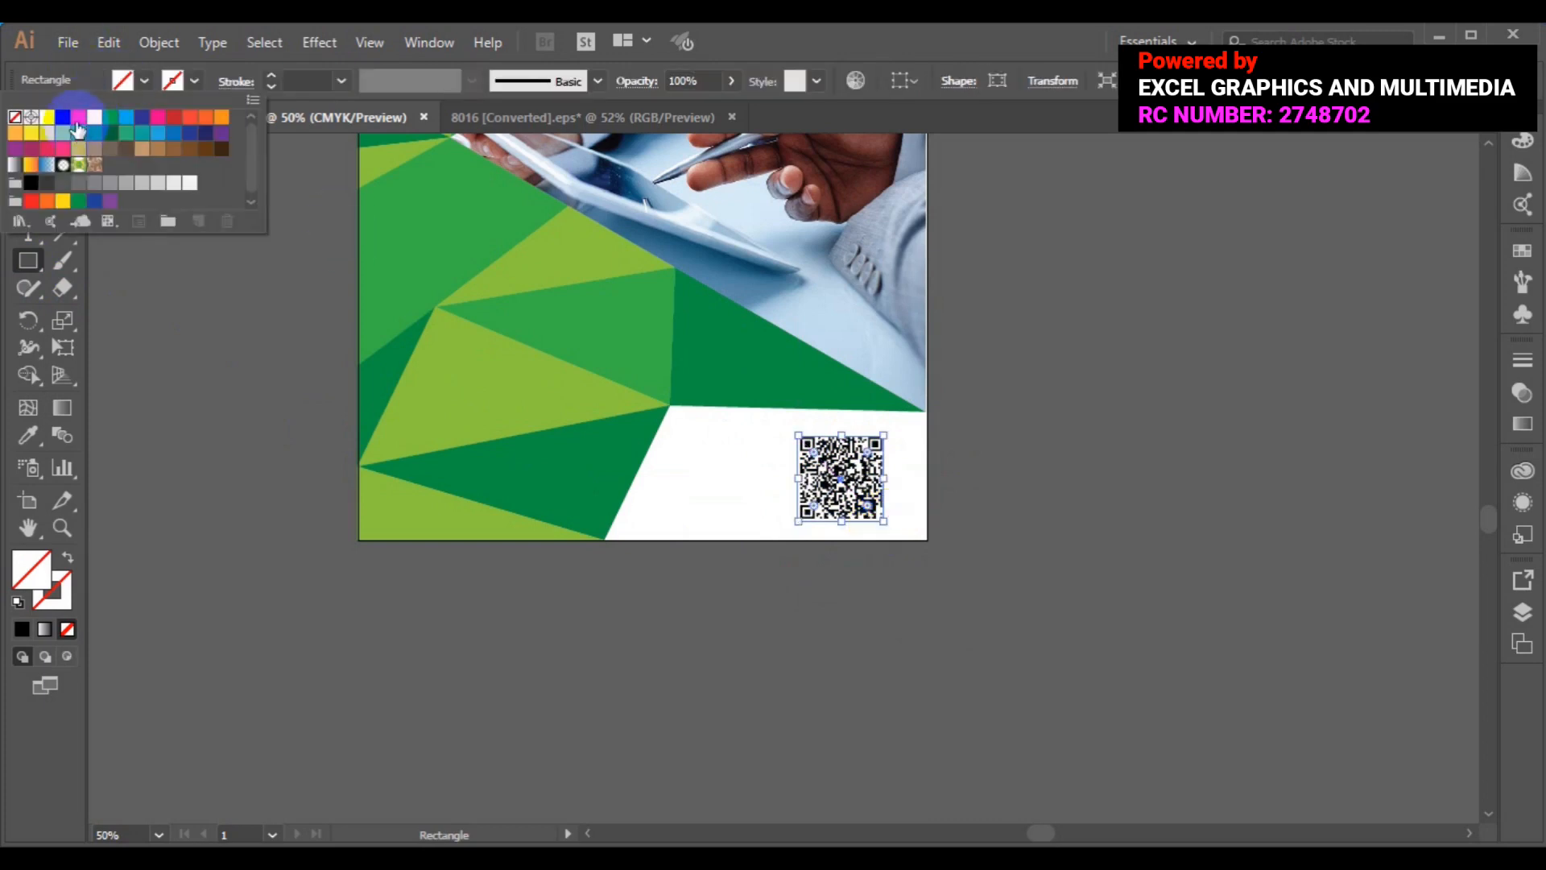
{"action": "left_click", "coordinate": [62, 117]}
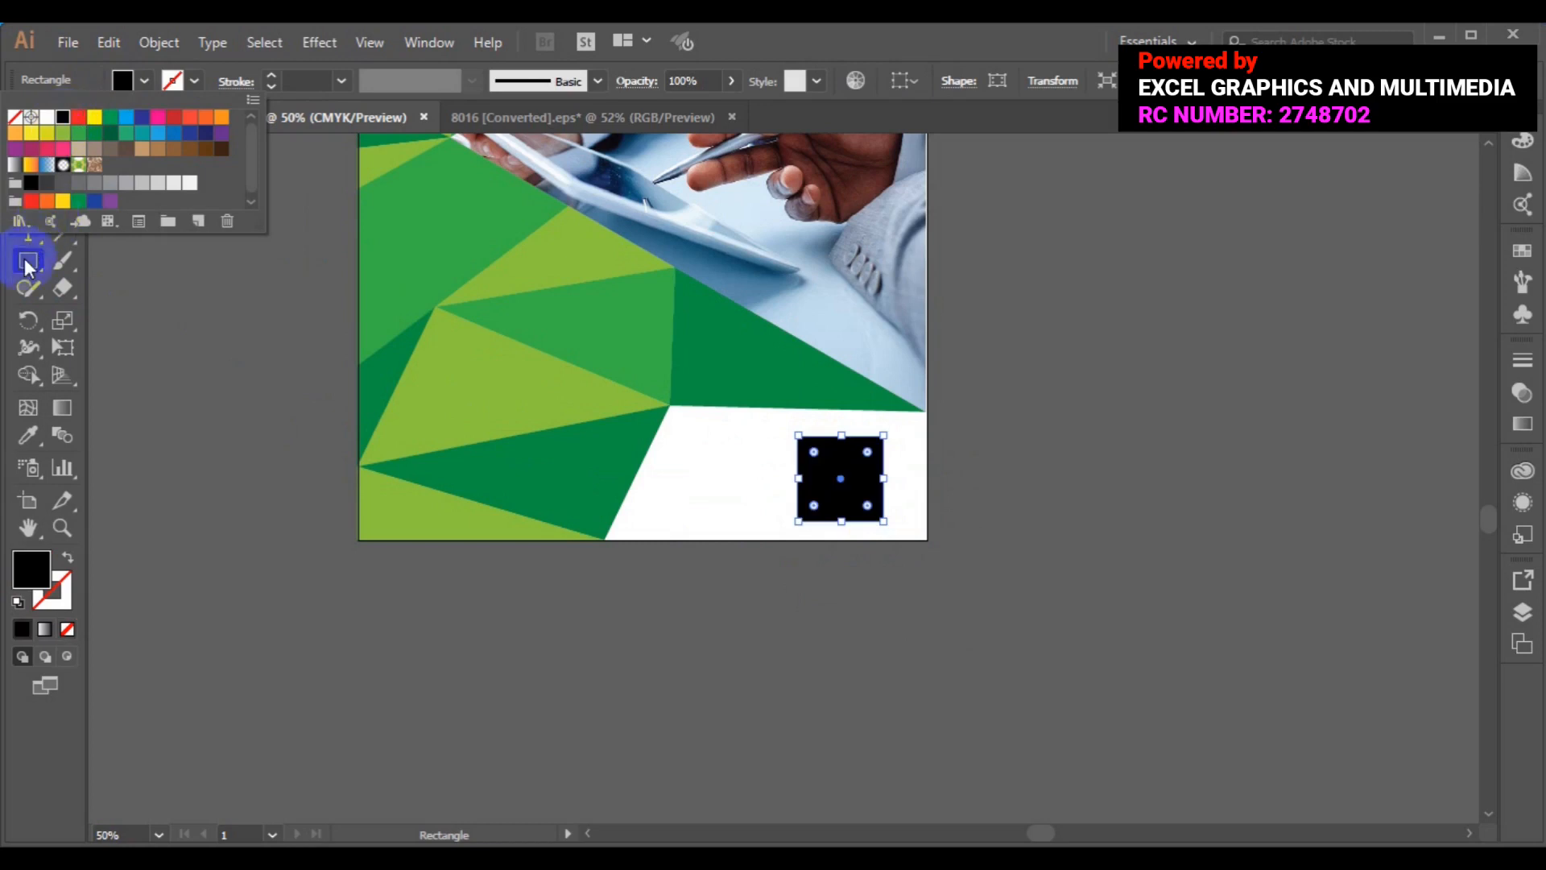
{"action": "left_click", "coordinate": [587, 418]}
- Send the black square behind the QR code and reselect the QR image
{"action": "right_click", "coordinate": [832, 471]}
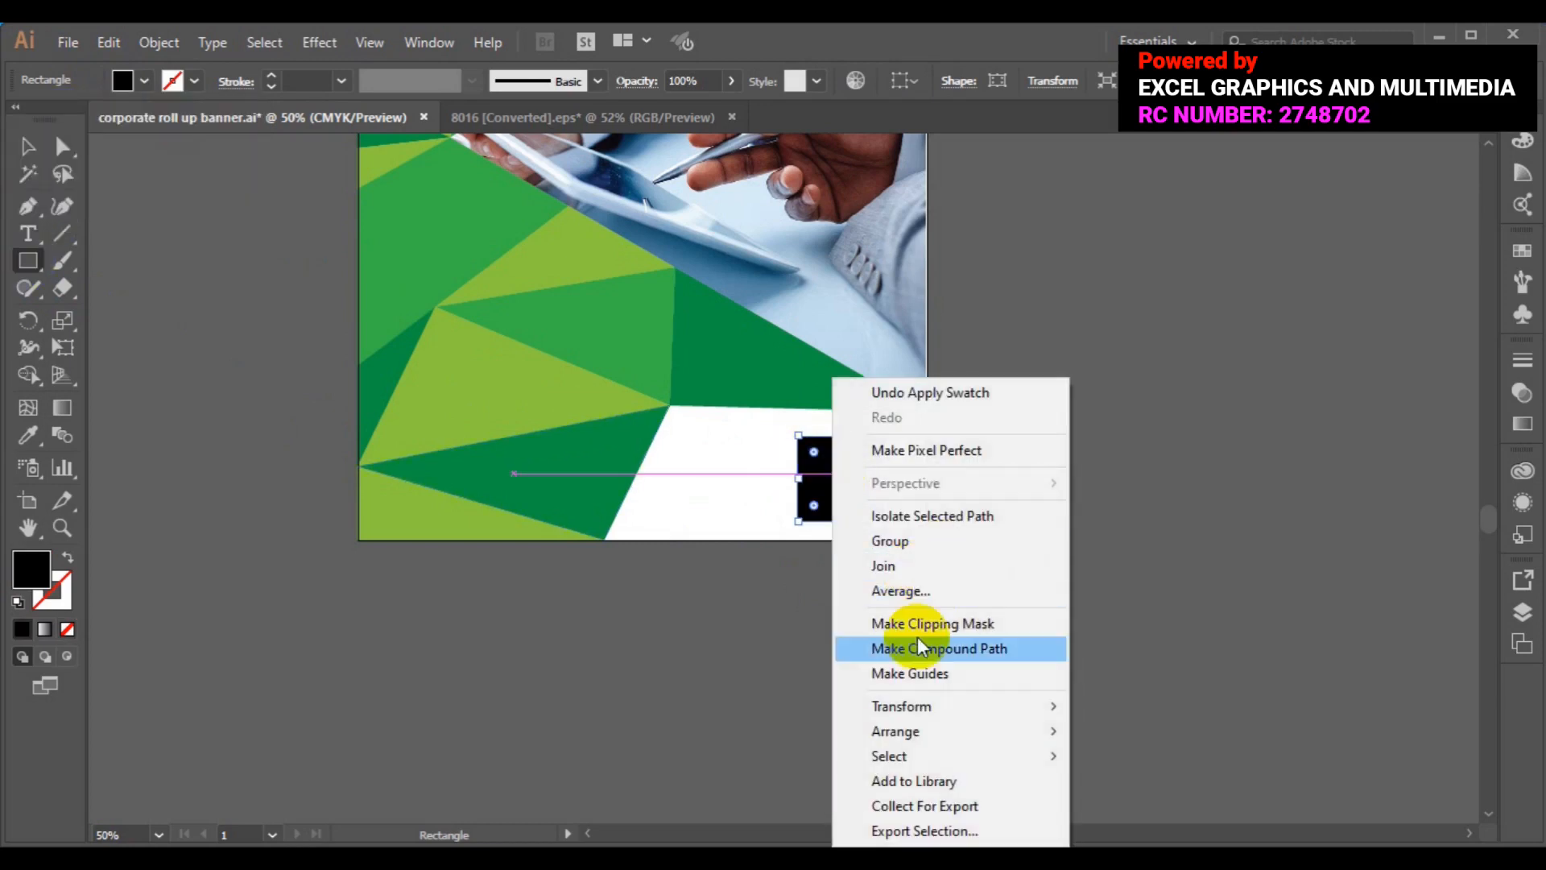
{"action": "mouse_move", "coordinate": [917, 727]}
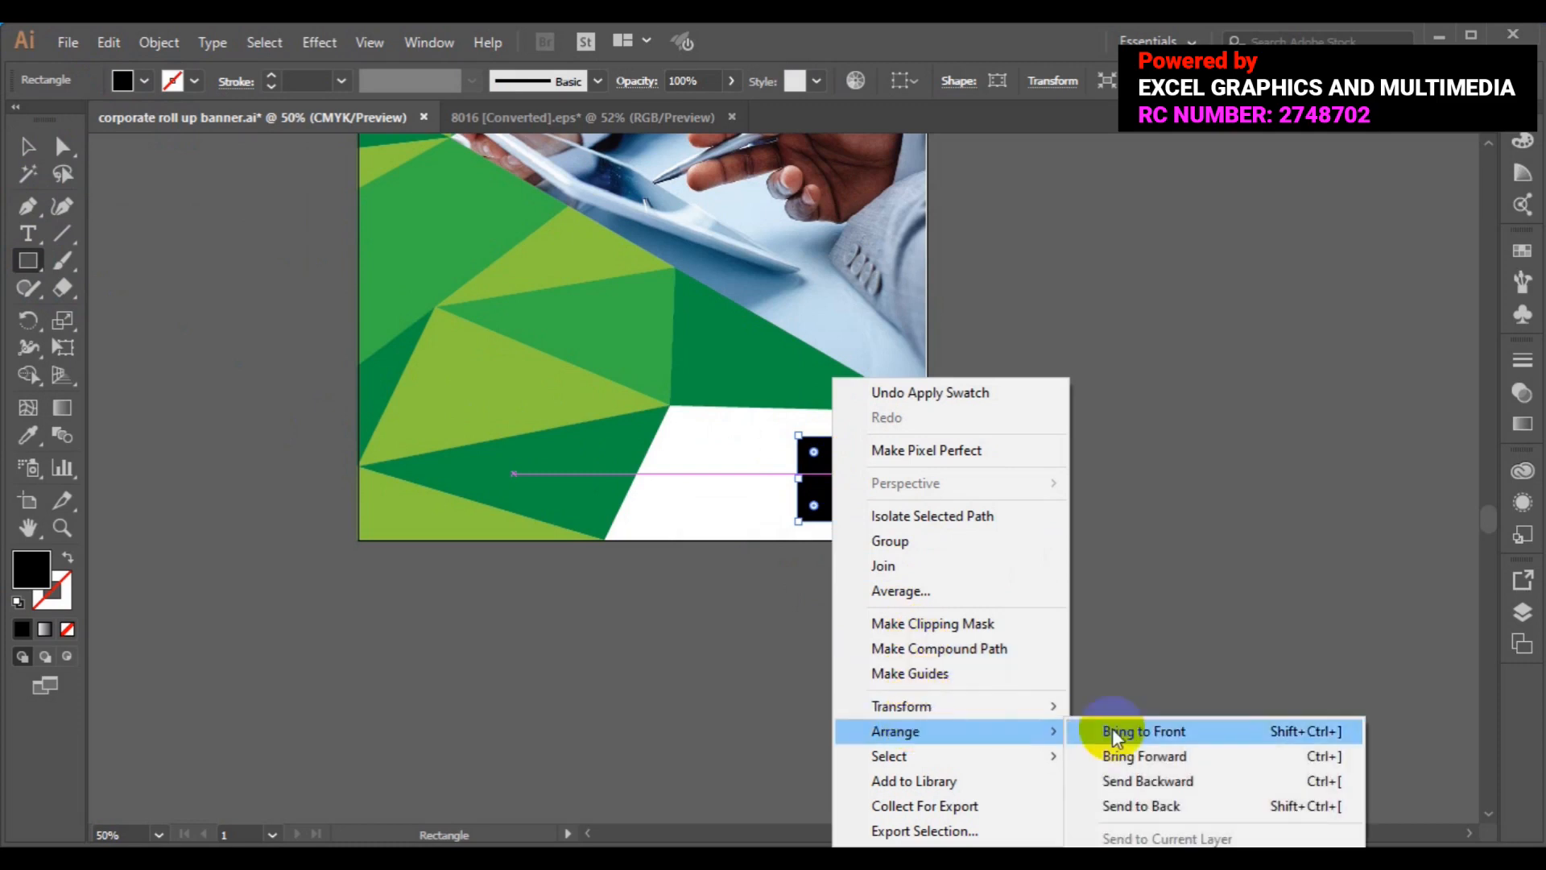
{"action": "left_click", "coordinate": [1153, 805]}
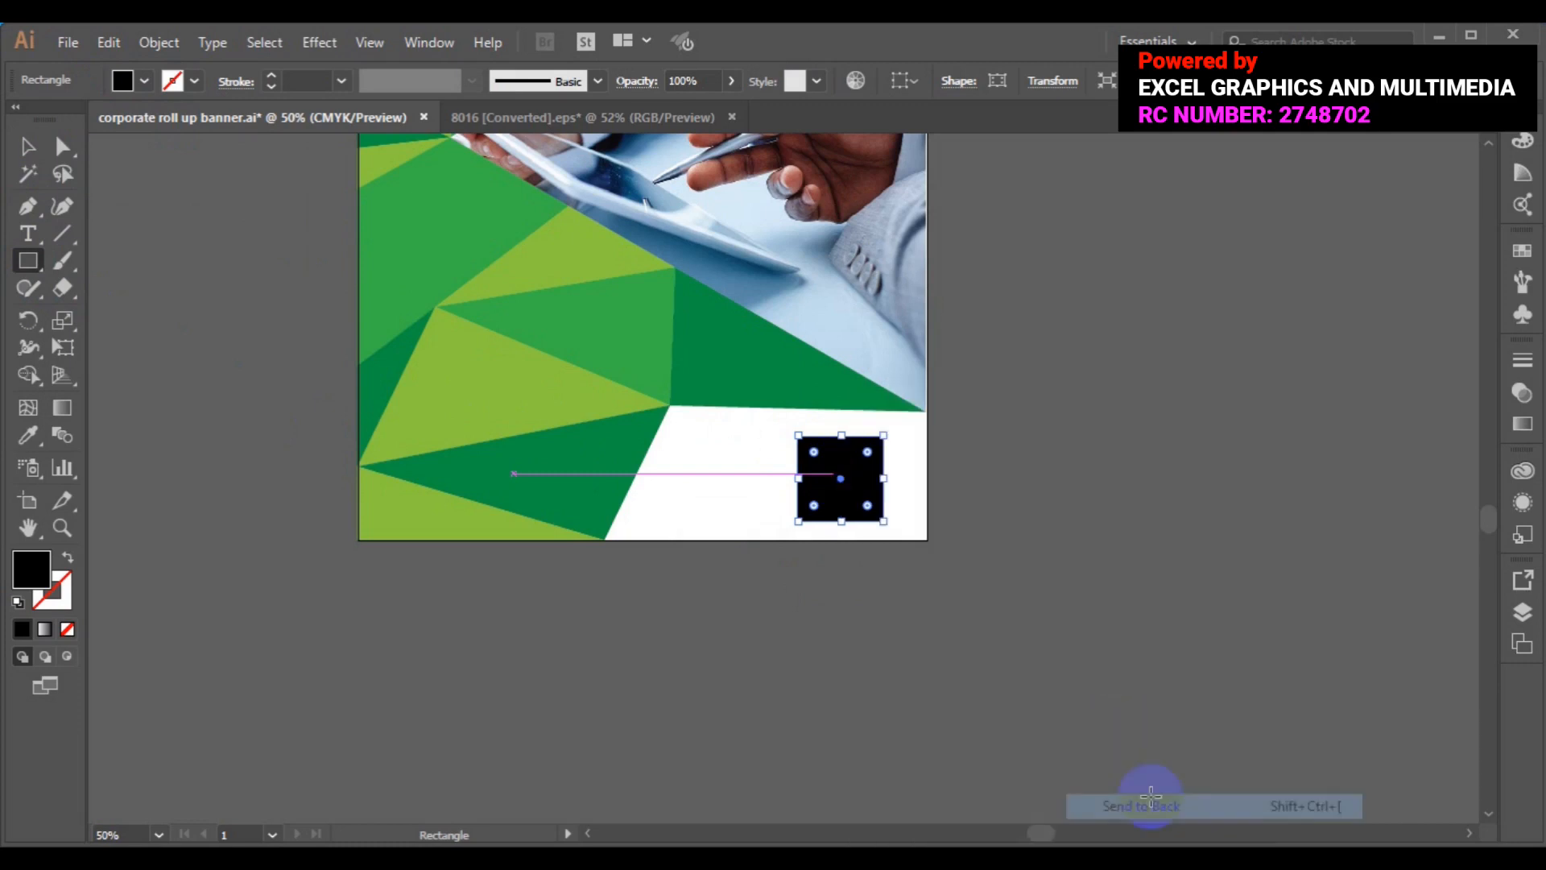
{"action": "left_click", "coordinate": [28, 148]}
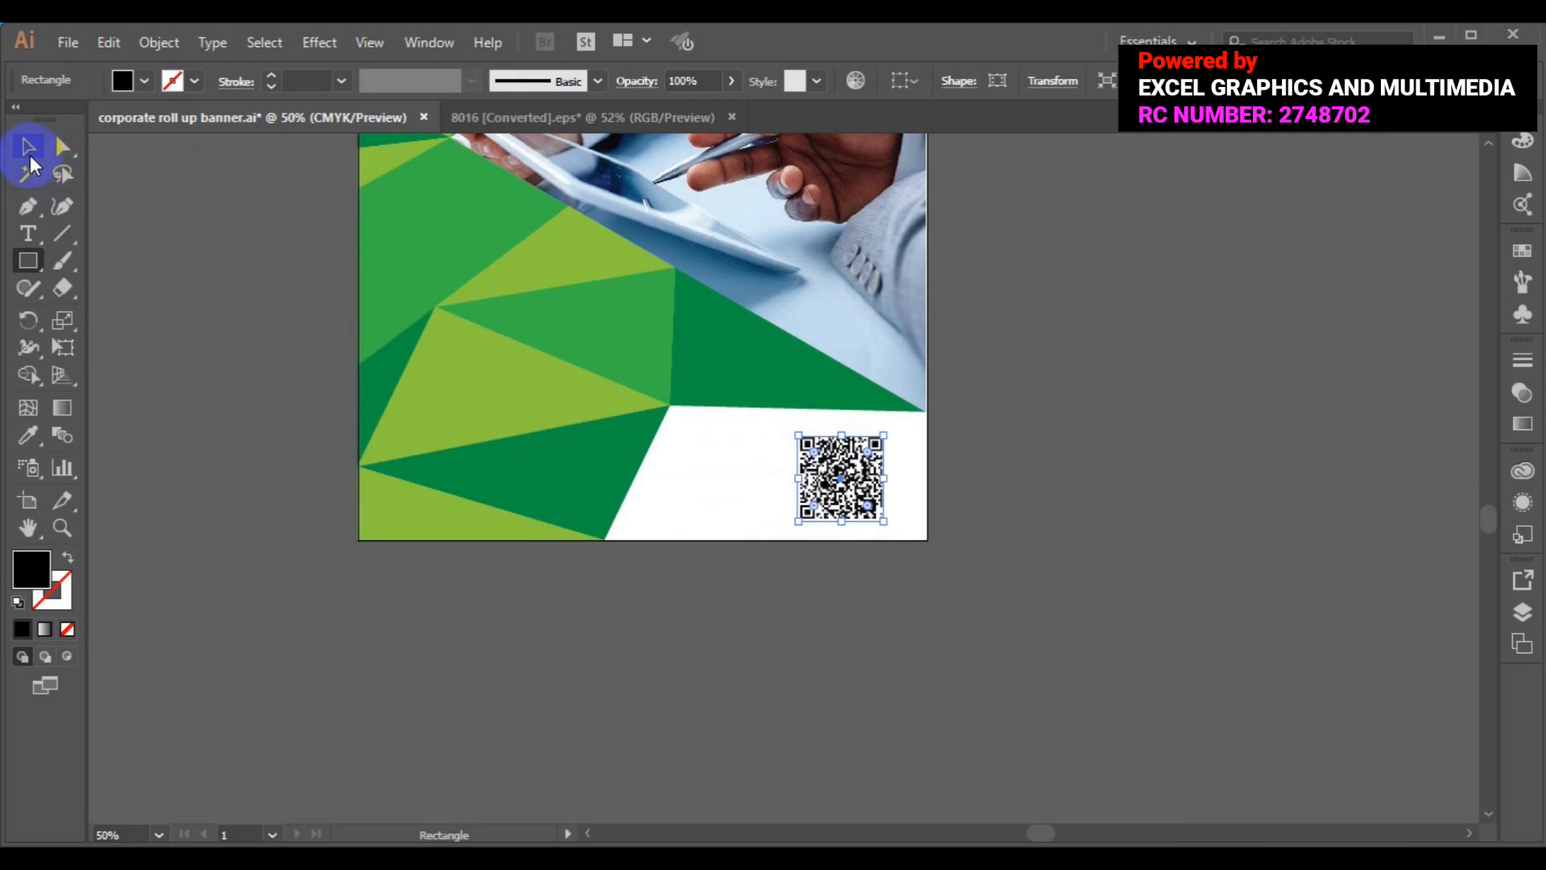
{"action": "left_click", "coordinate": [755, 480]}
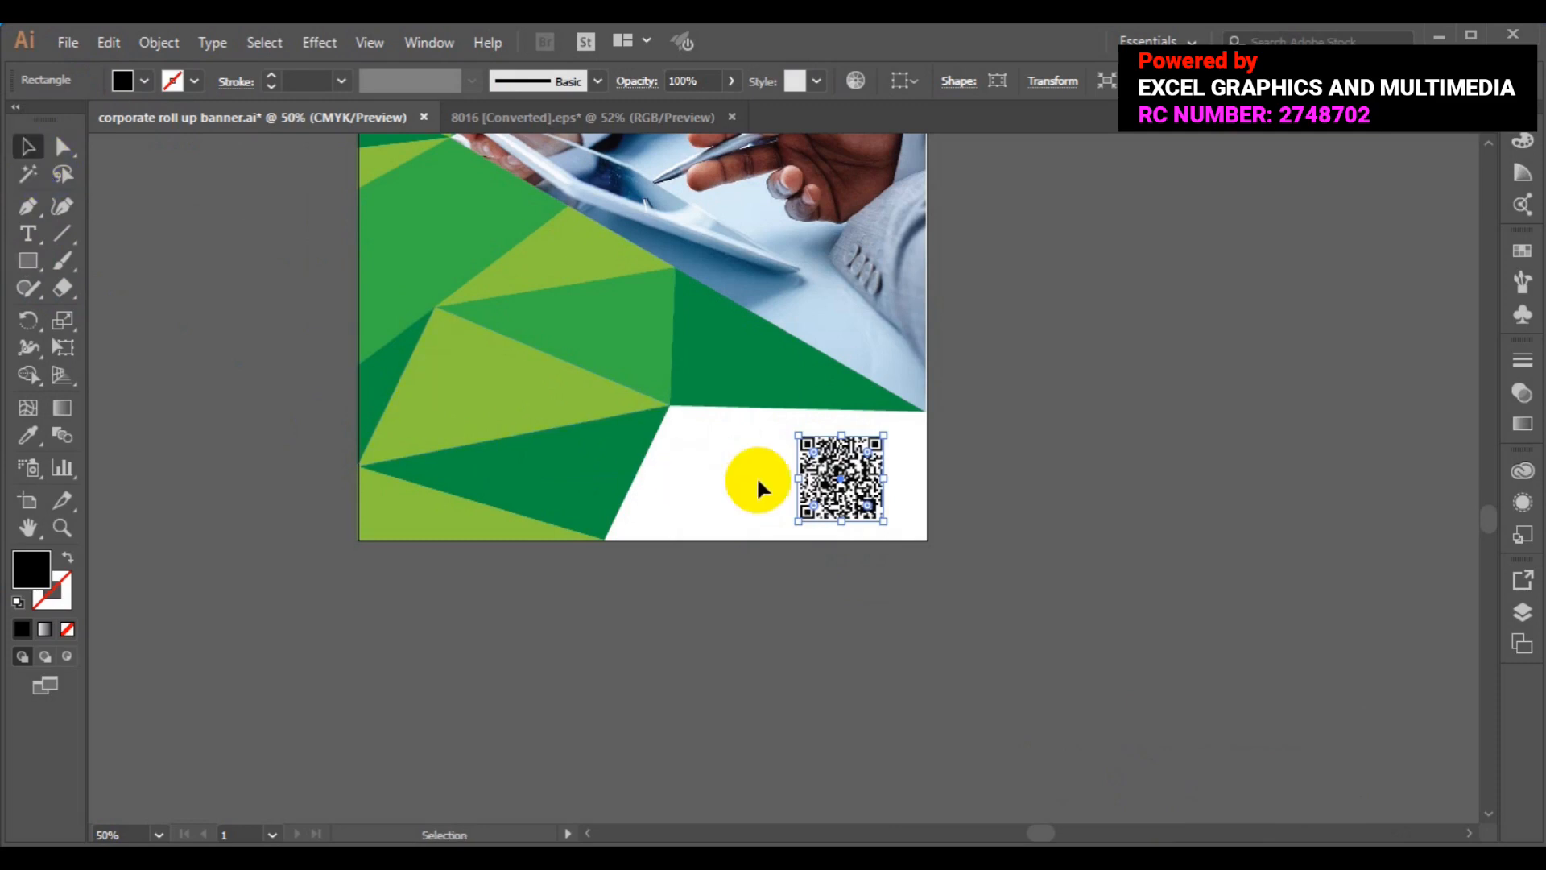
{"action": "left_click", "coordinate": [787, 550], "text": "shift"}
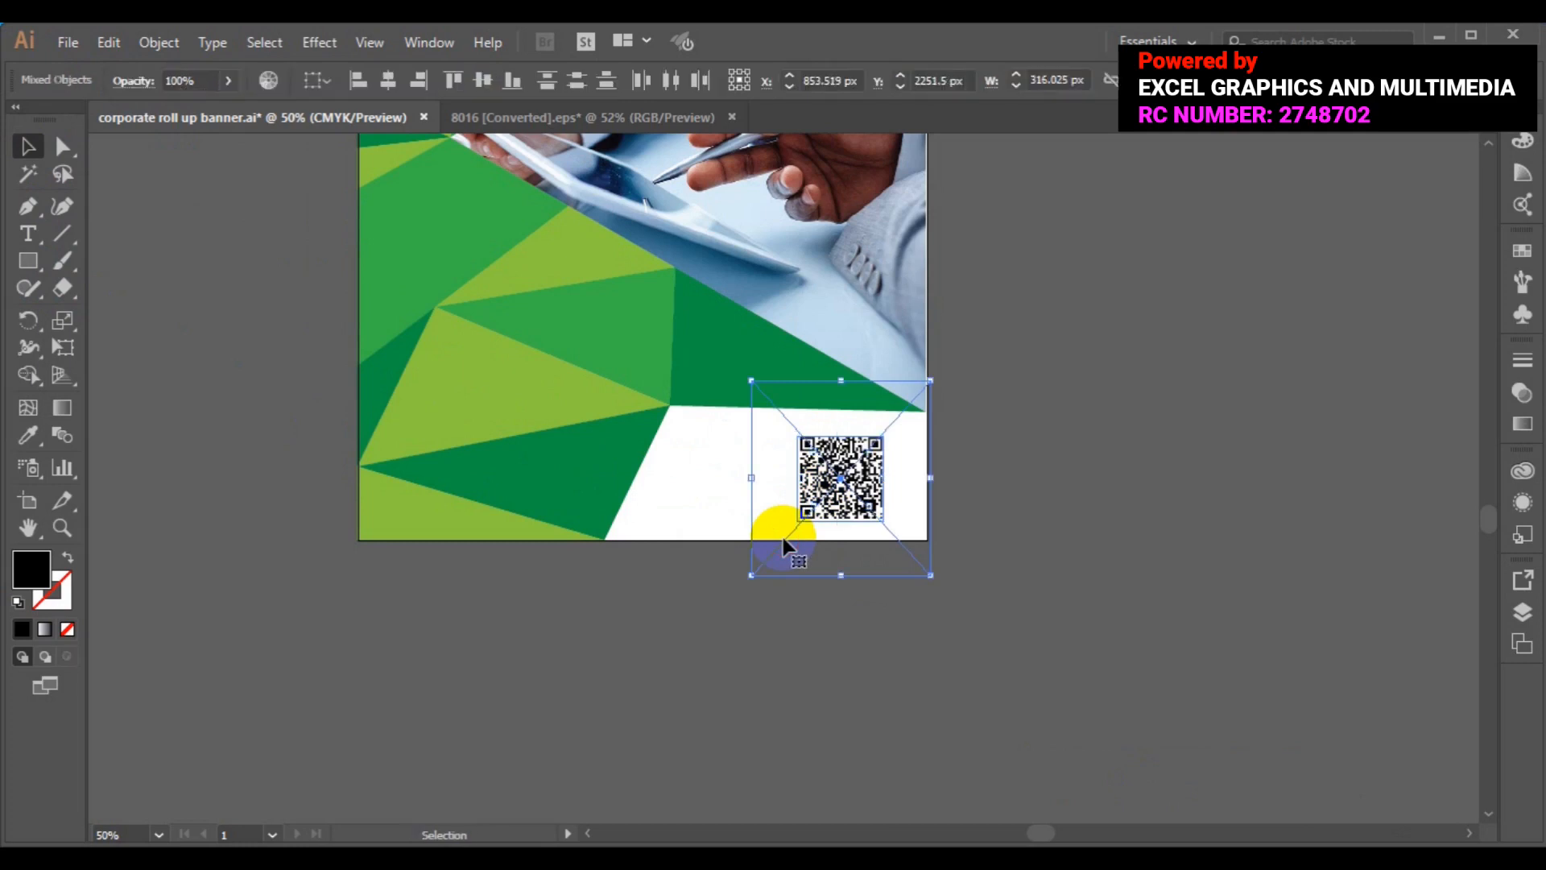
{"action": "right_click", "coordinate": [809, 511]}
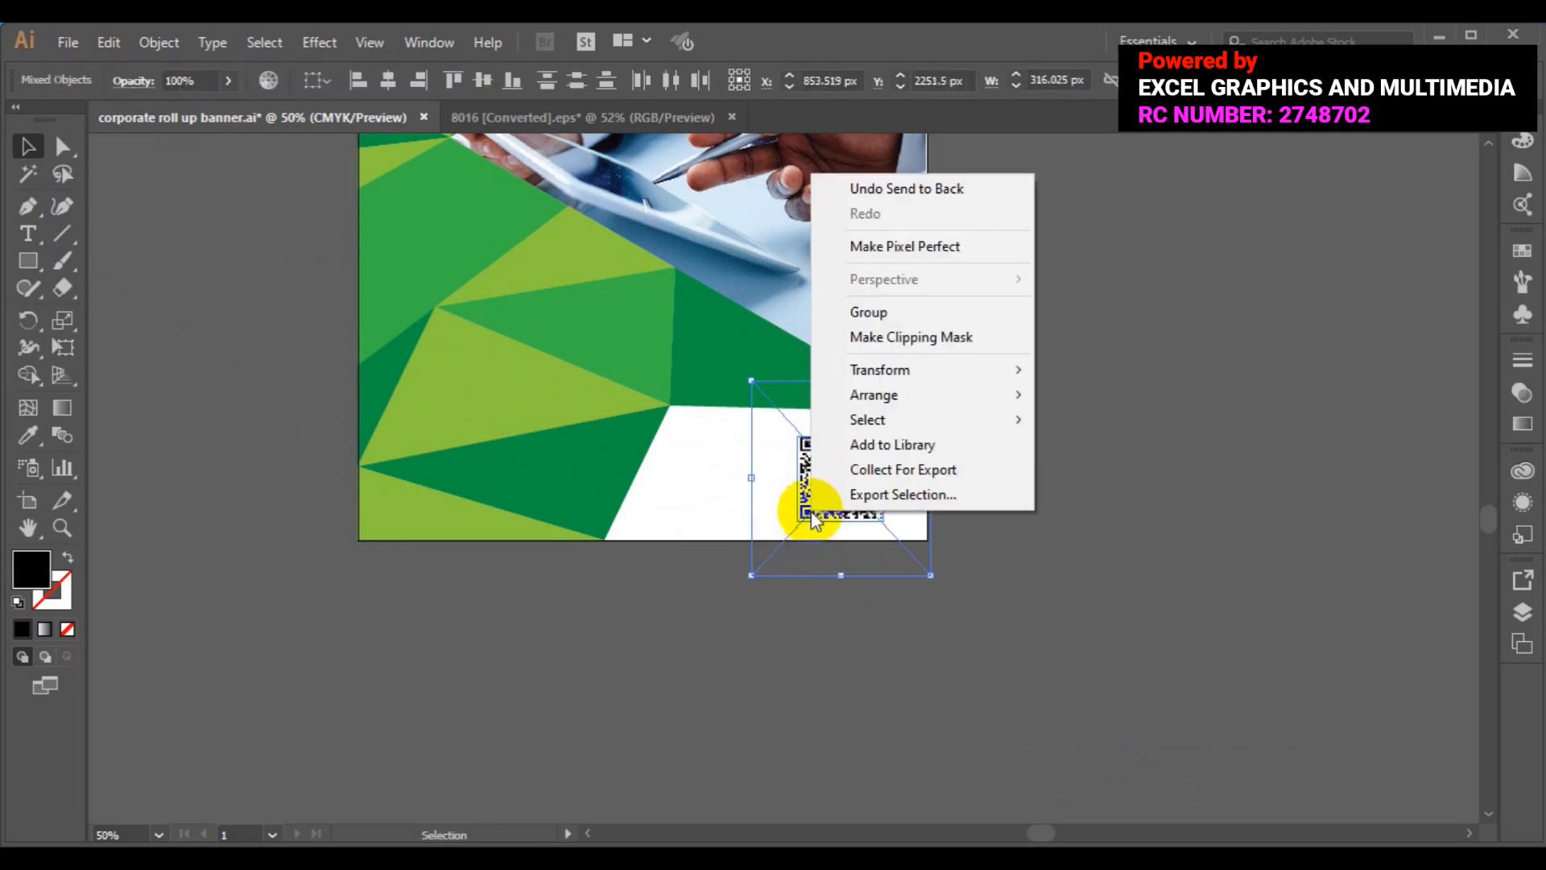
{"action": "left_click", "coordinate": [924, 346]}
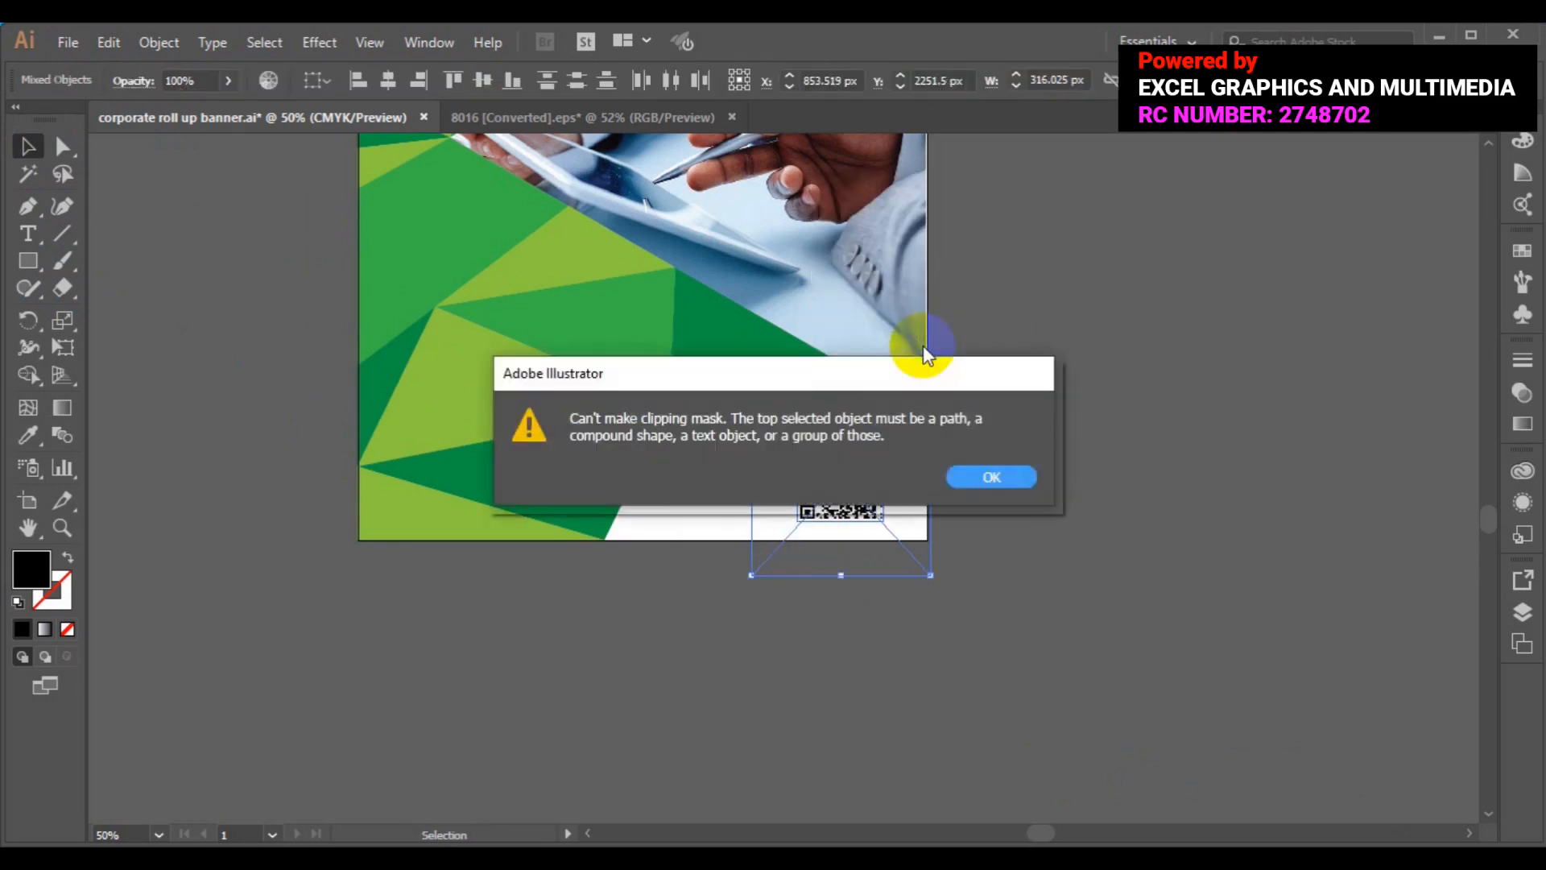
{"action": "left_click", "coordinate": [989, 483]}
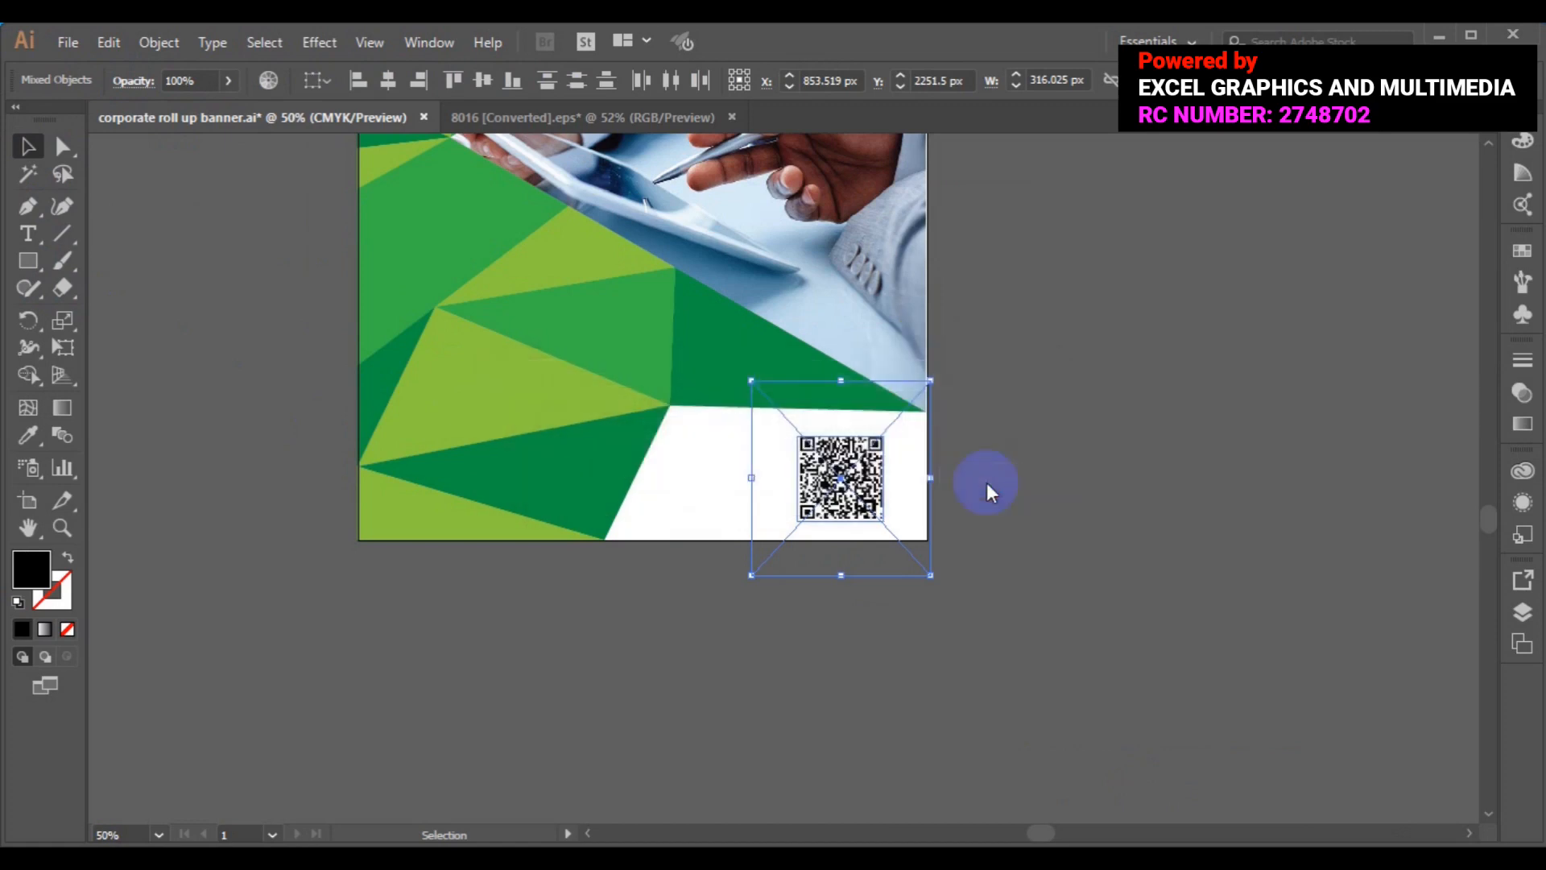
{"action": "left_click", "coordinate": [1071, 524]}
{"action": "left_click", "coordinate": [828, 501]}
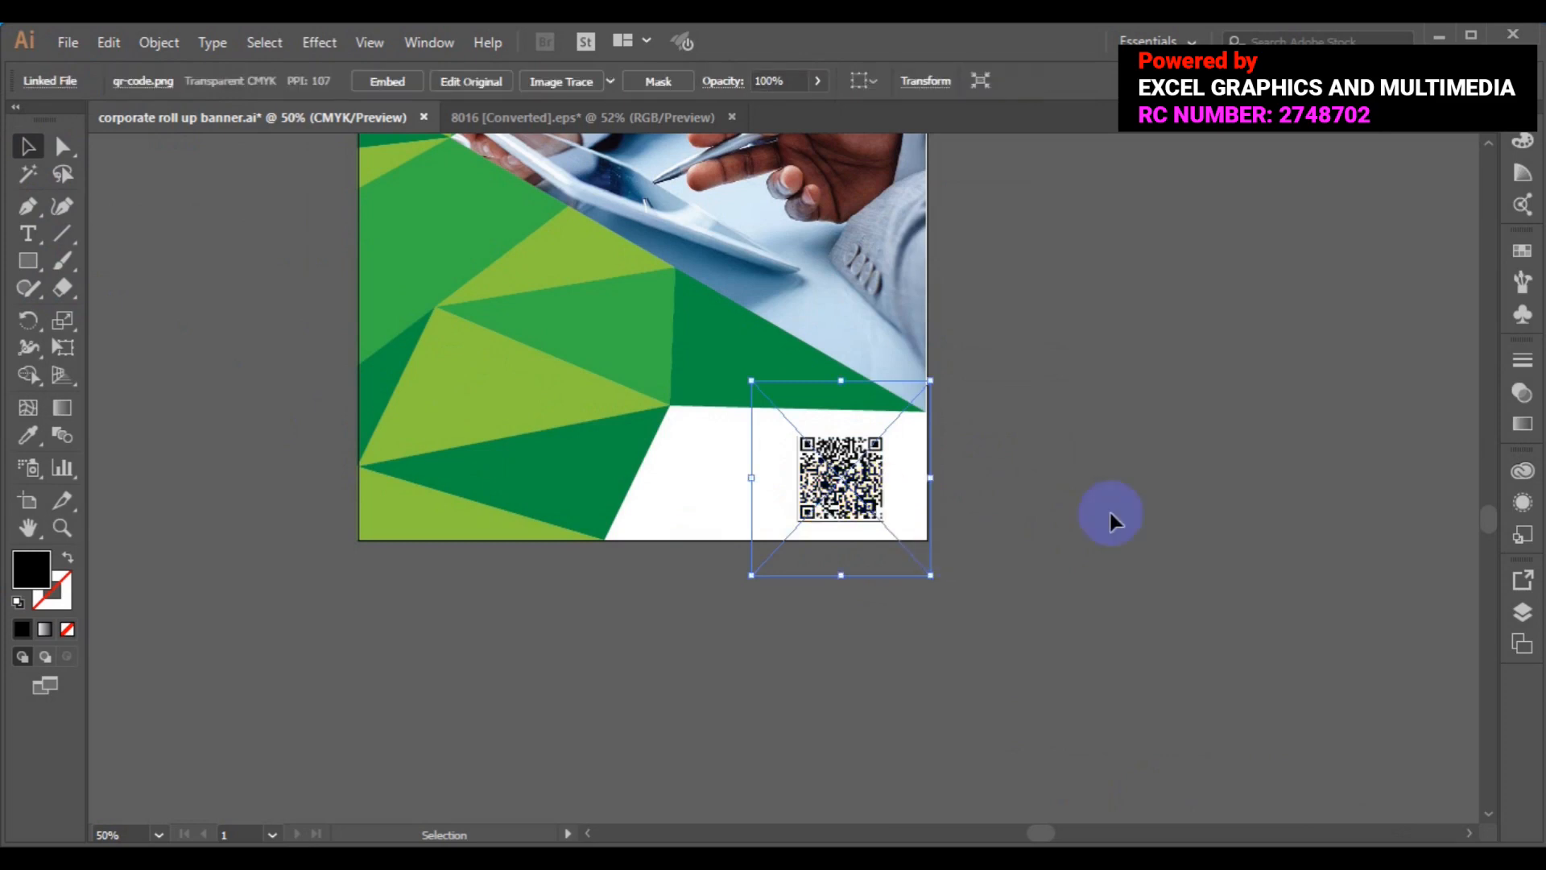
- Move the QR code off the black square and enlarge the square slightly
{"action": "left_click", "coordinate": [1110, 517]}
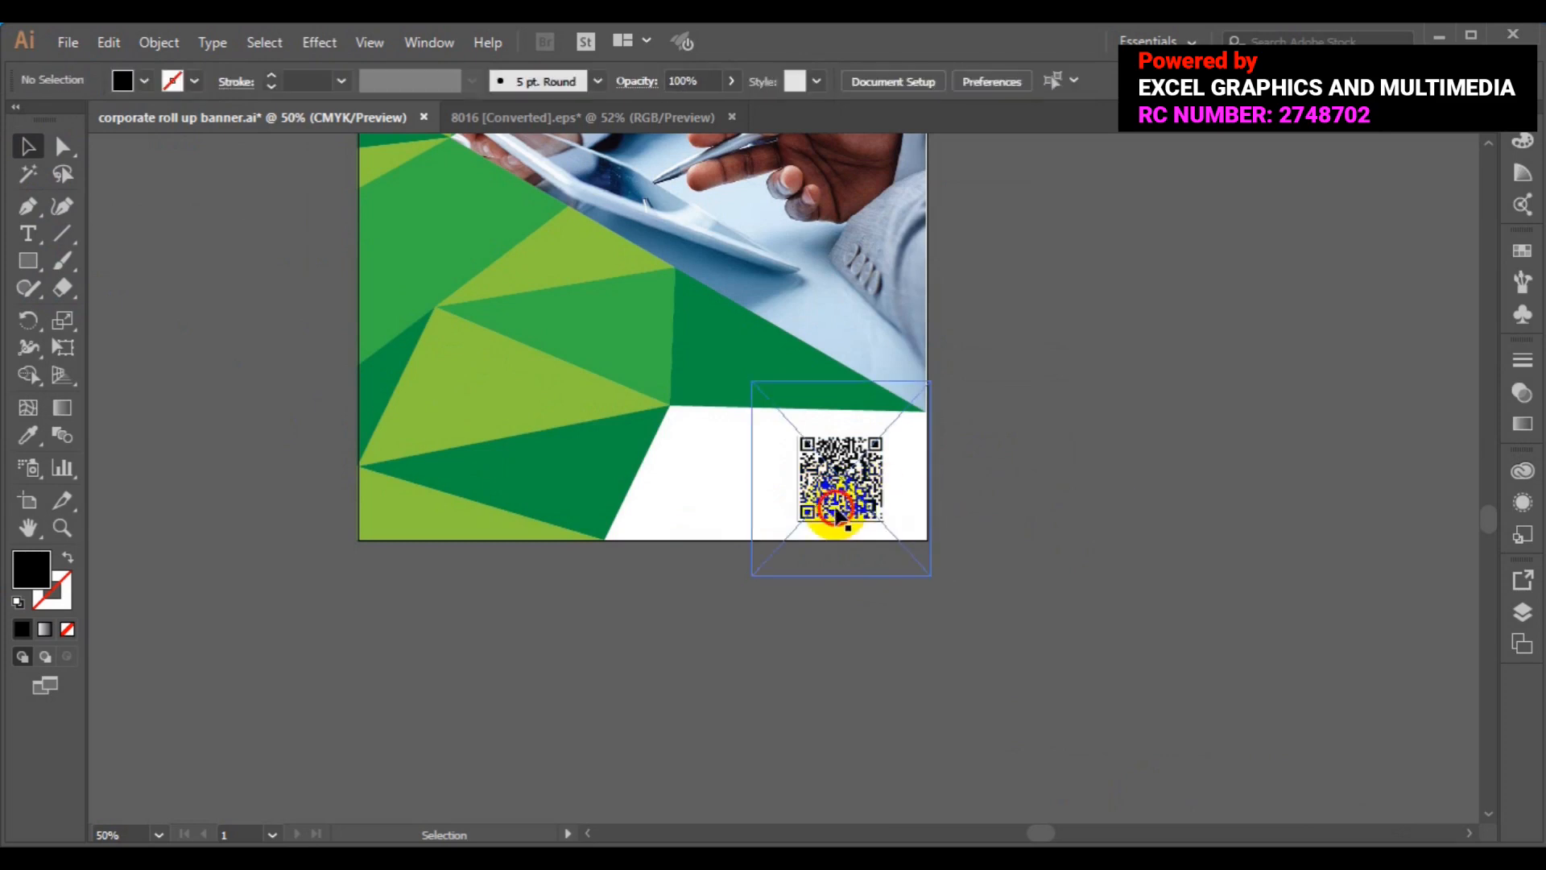
{"action": "left_click_drag", "start_coordinate": [852, 508], "coordinate": [894, 487]}
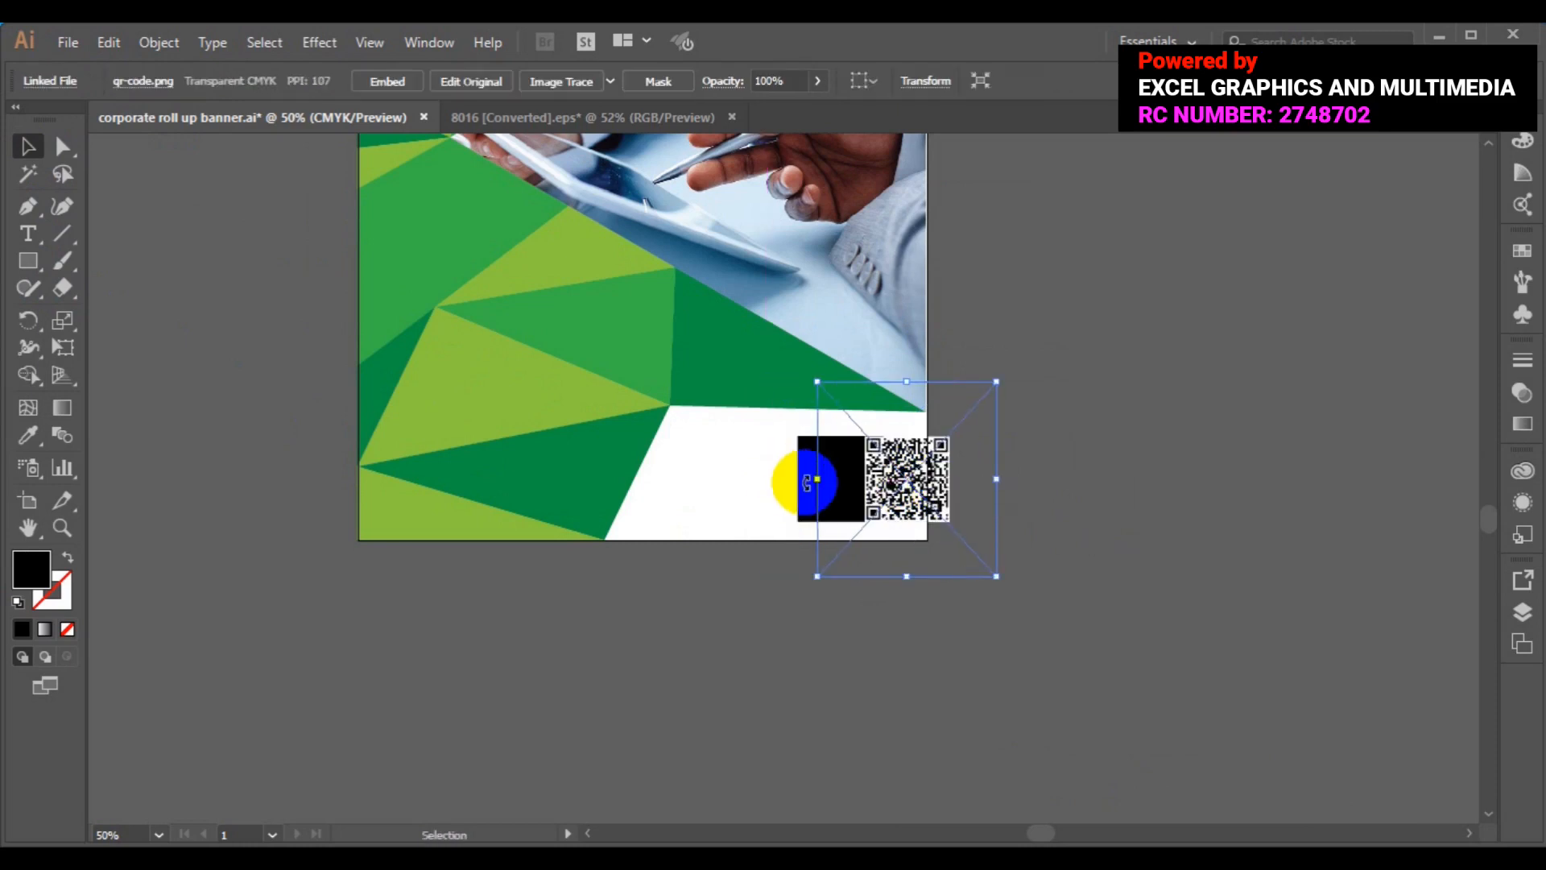
{"action": "left_click_drag", "start_coordinate": [905, 486], "coordinate": [567, 490]}
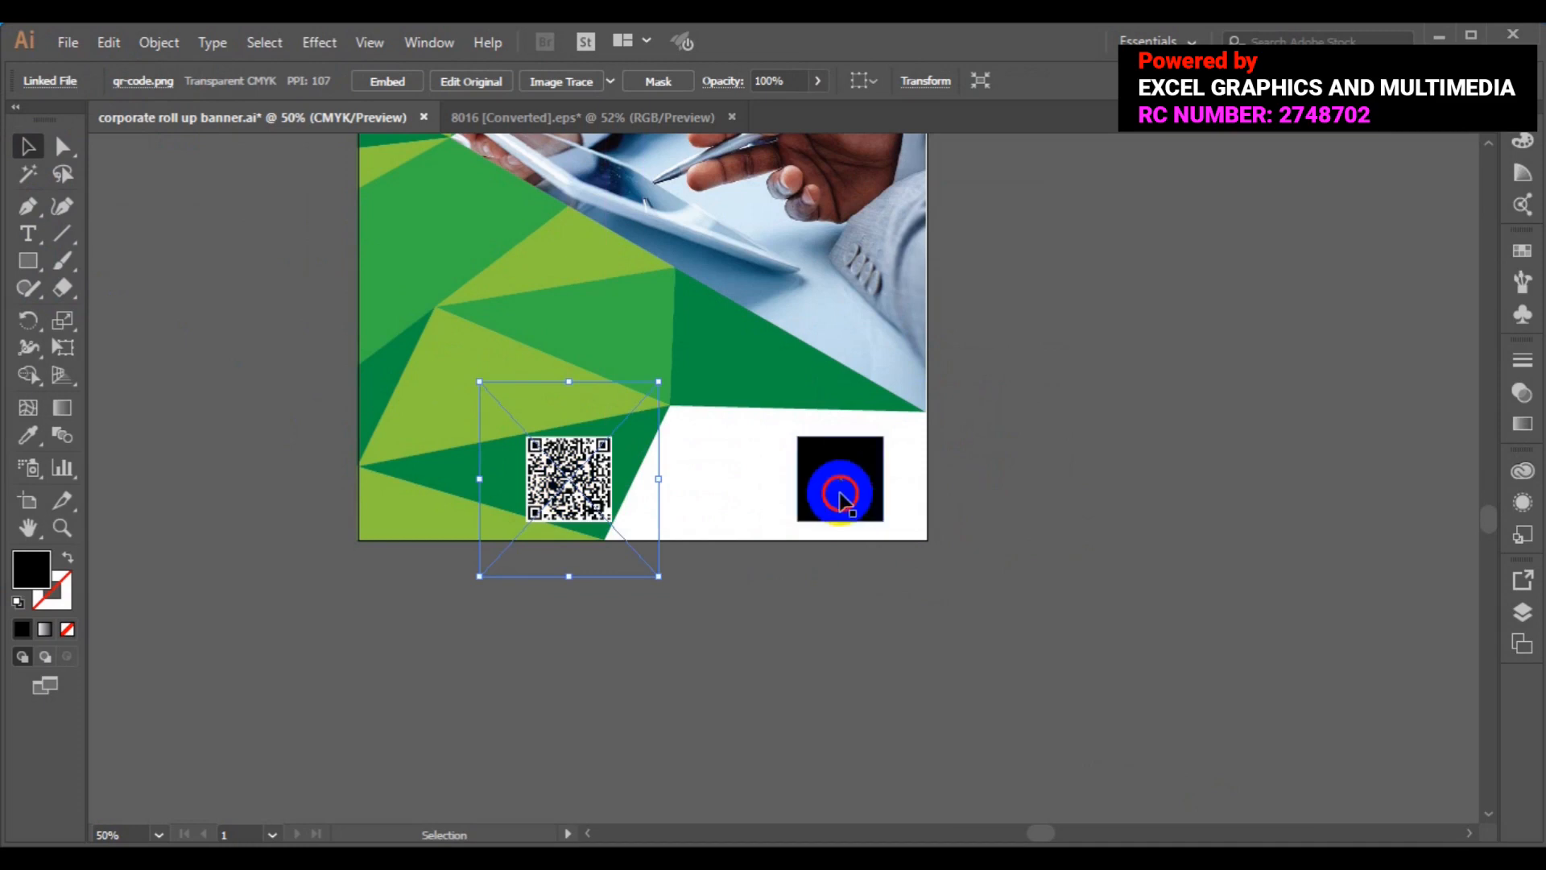
{"action": "left_click", "coordinate": [876, 520]}
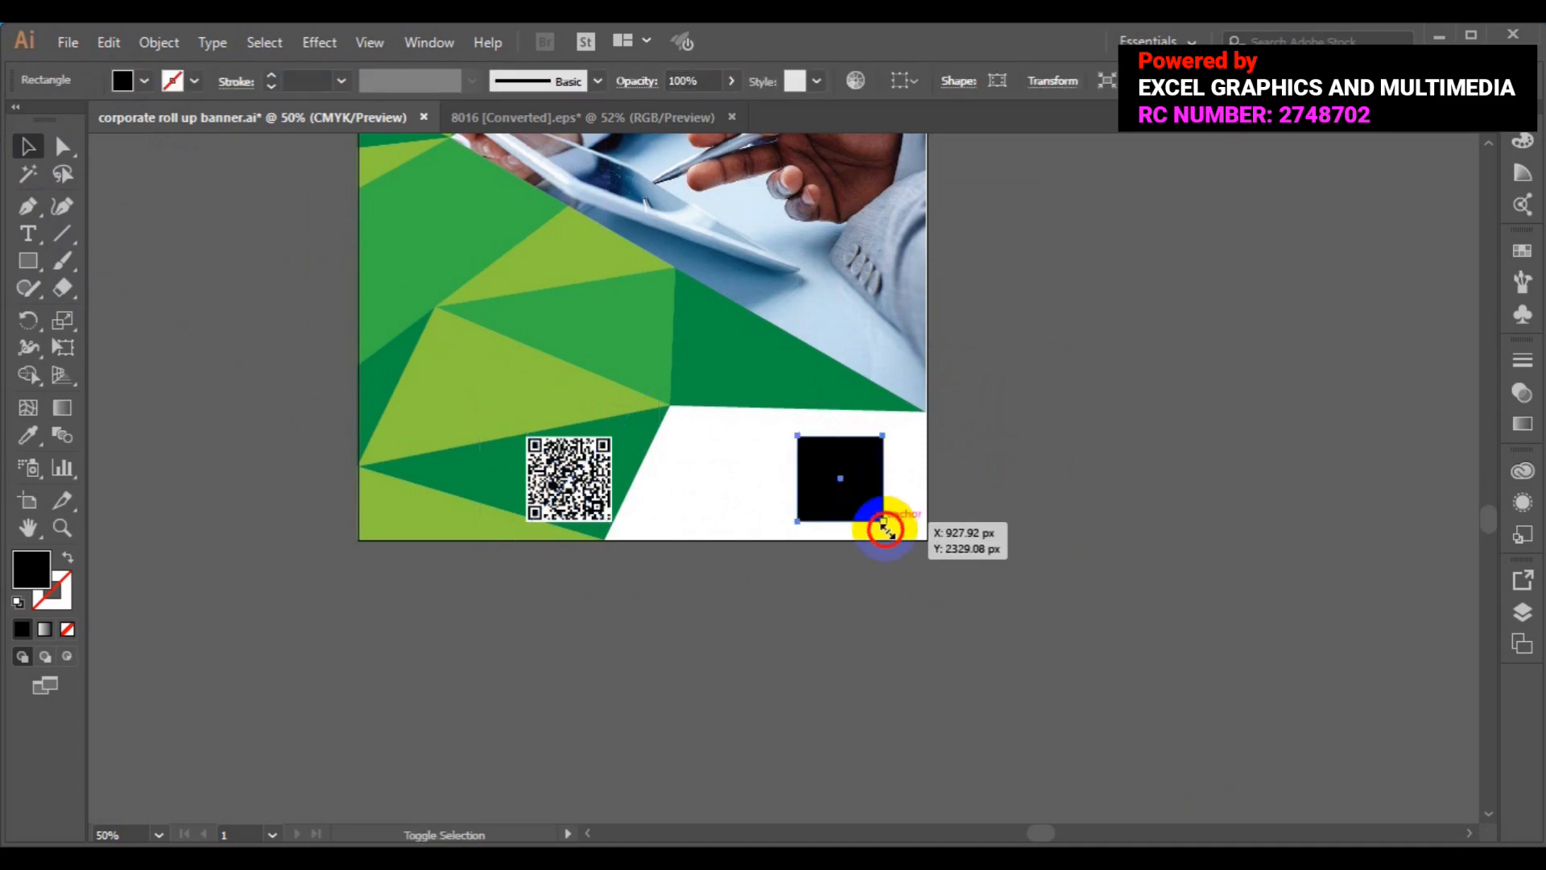
{"action": "left_click_drag", "start_coordinate": [883, 525], "coordinate": [893, 535]}
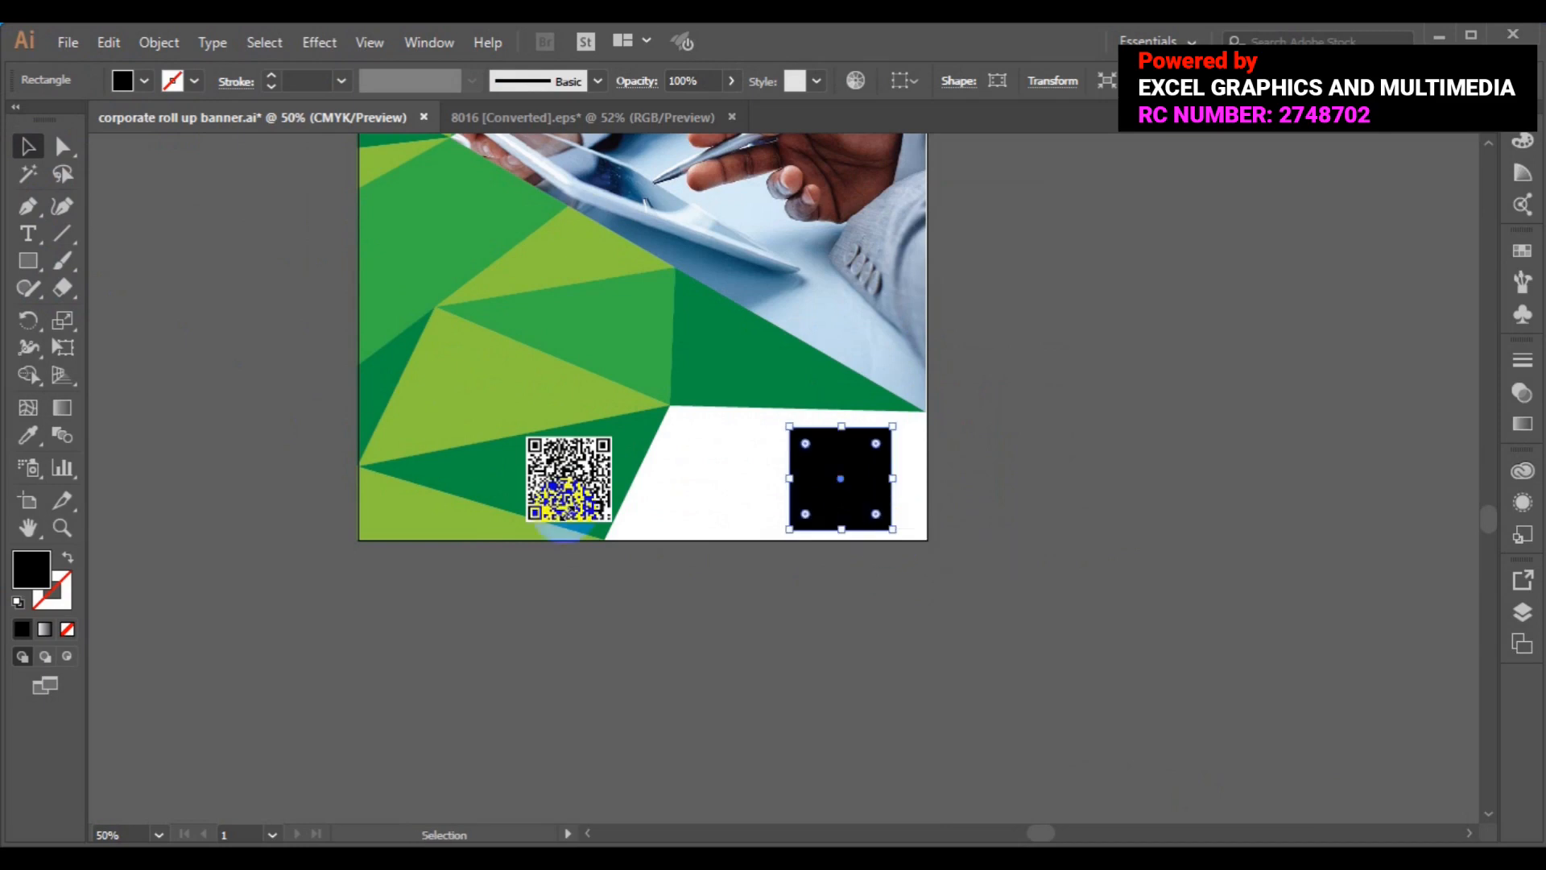
{"action": "left_click_drag", "start_coordinate": [557, 495], "coordinate": [798, 475]}
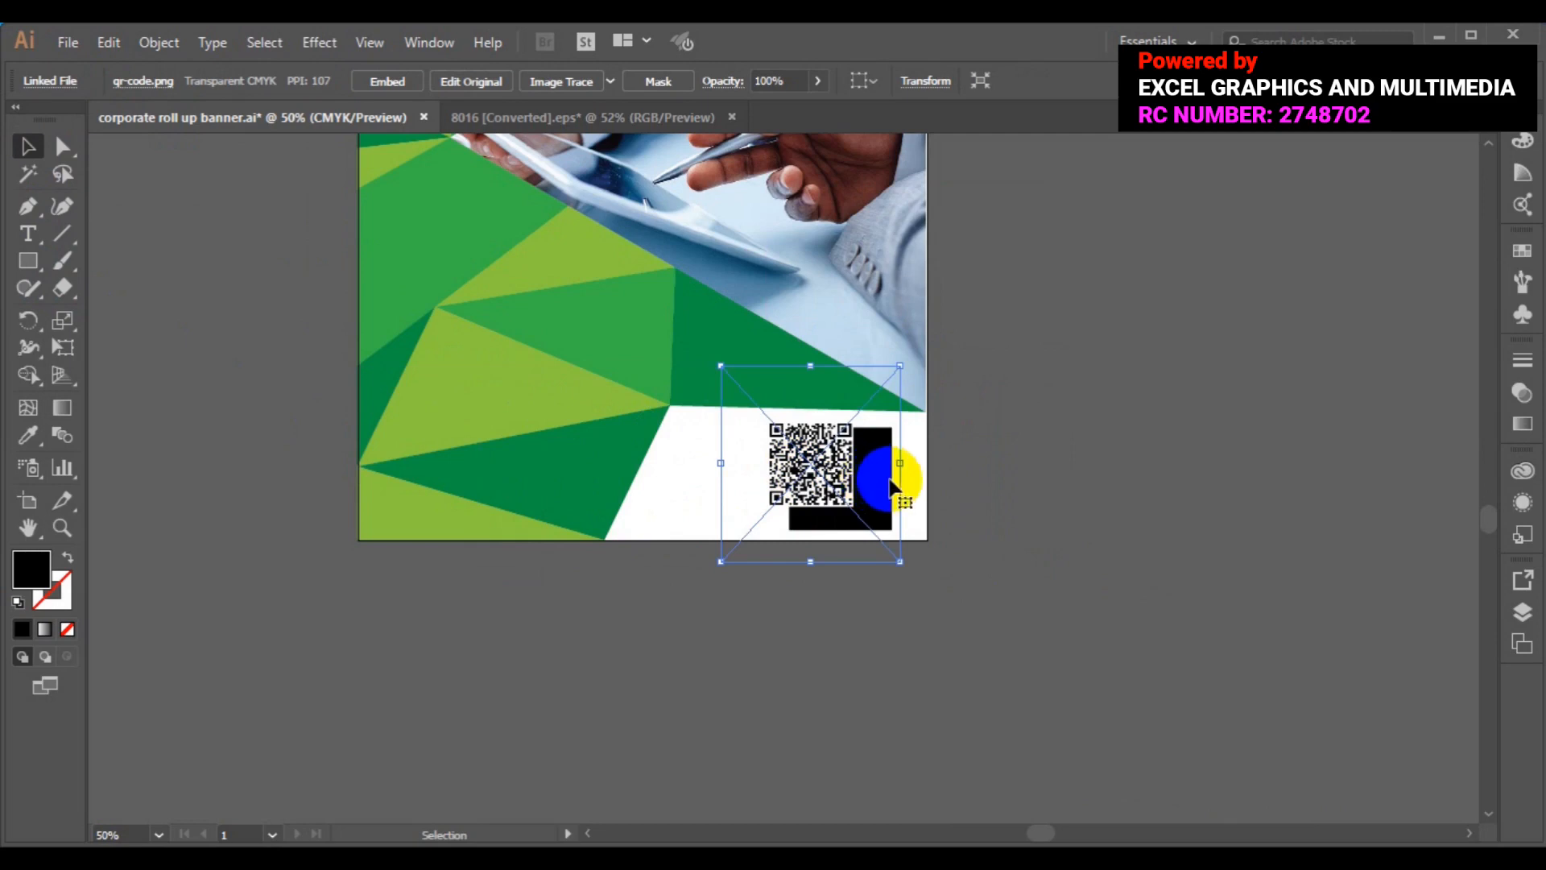
- Bring the black square in front of the QR code and slide the QR code back under it
{"action": "left_click", "coordinate": [902, 541]}
{"action": "left_click", "coordinate": [900, 538]}
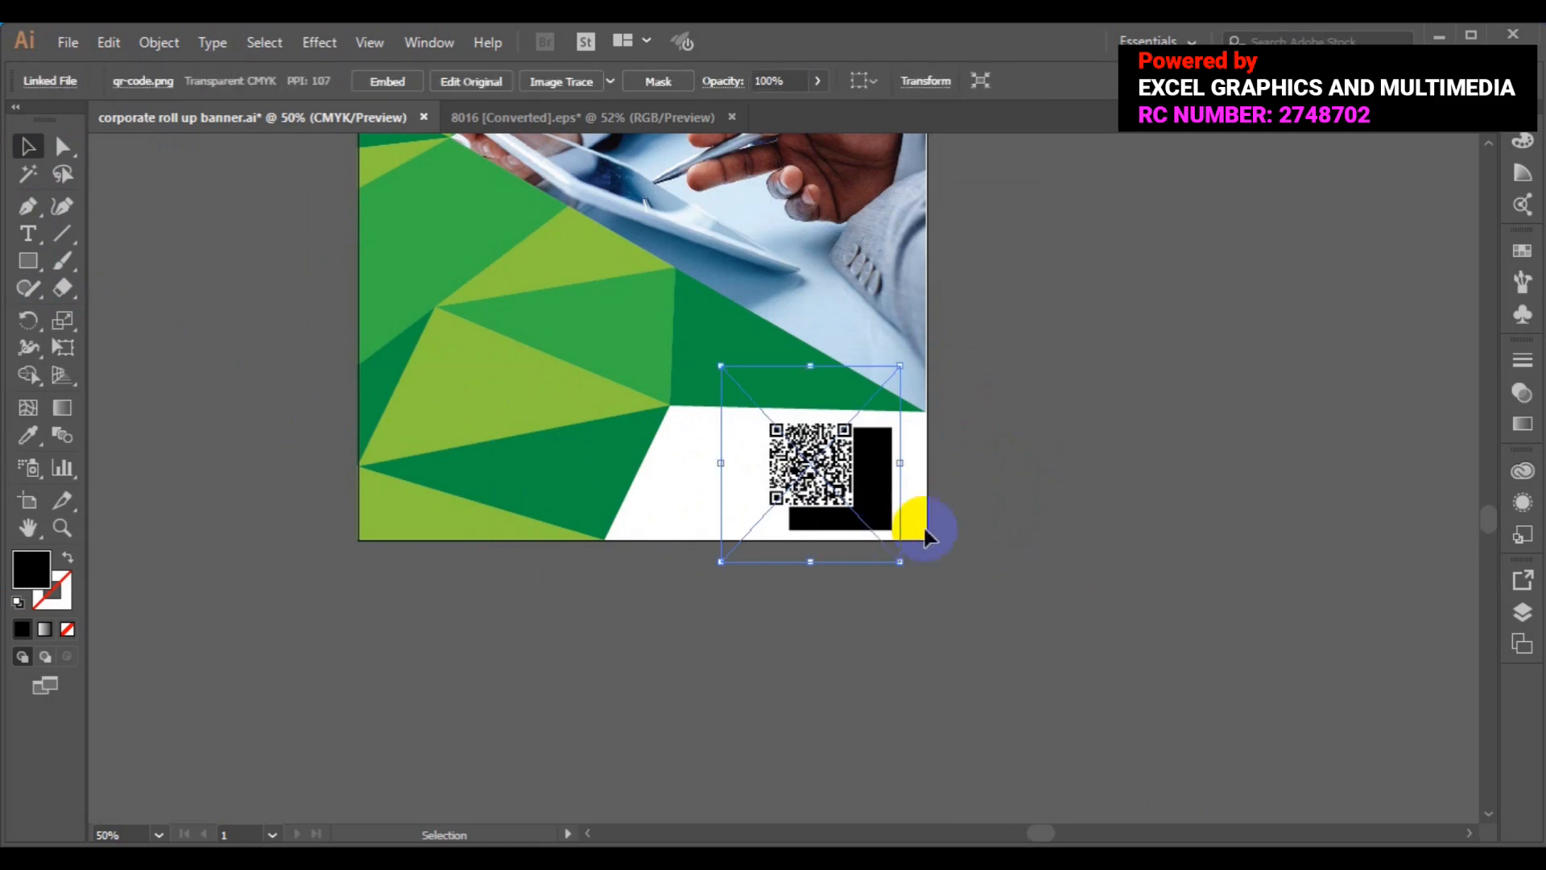
{"action": "left_click", "coordinate": [912, 531]}
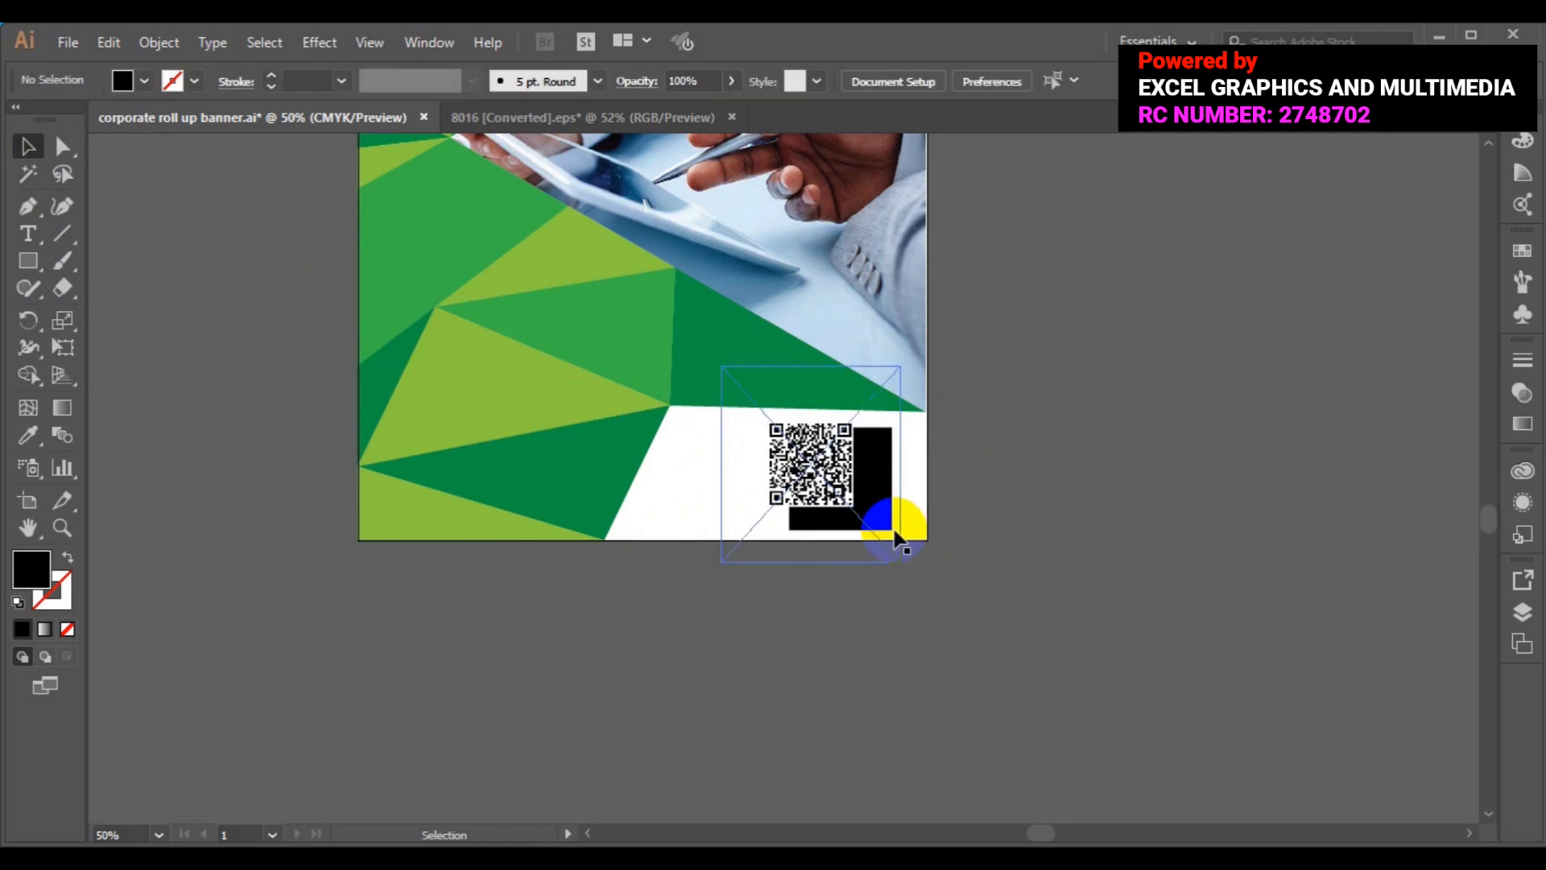
{"action": "left_click", "coordinate": [775, 501]}
{"action": "left_click_drag", "start_coordinate": [776, 500], "coordinate": [704, 511]}
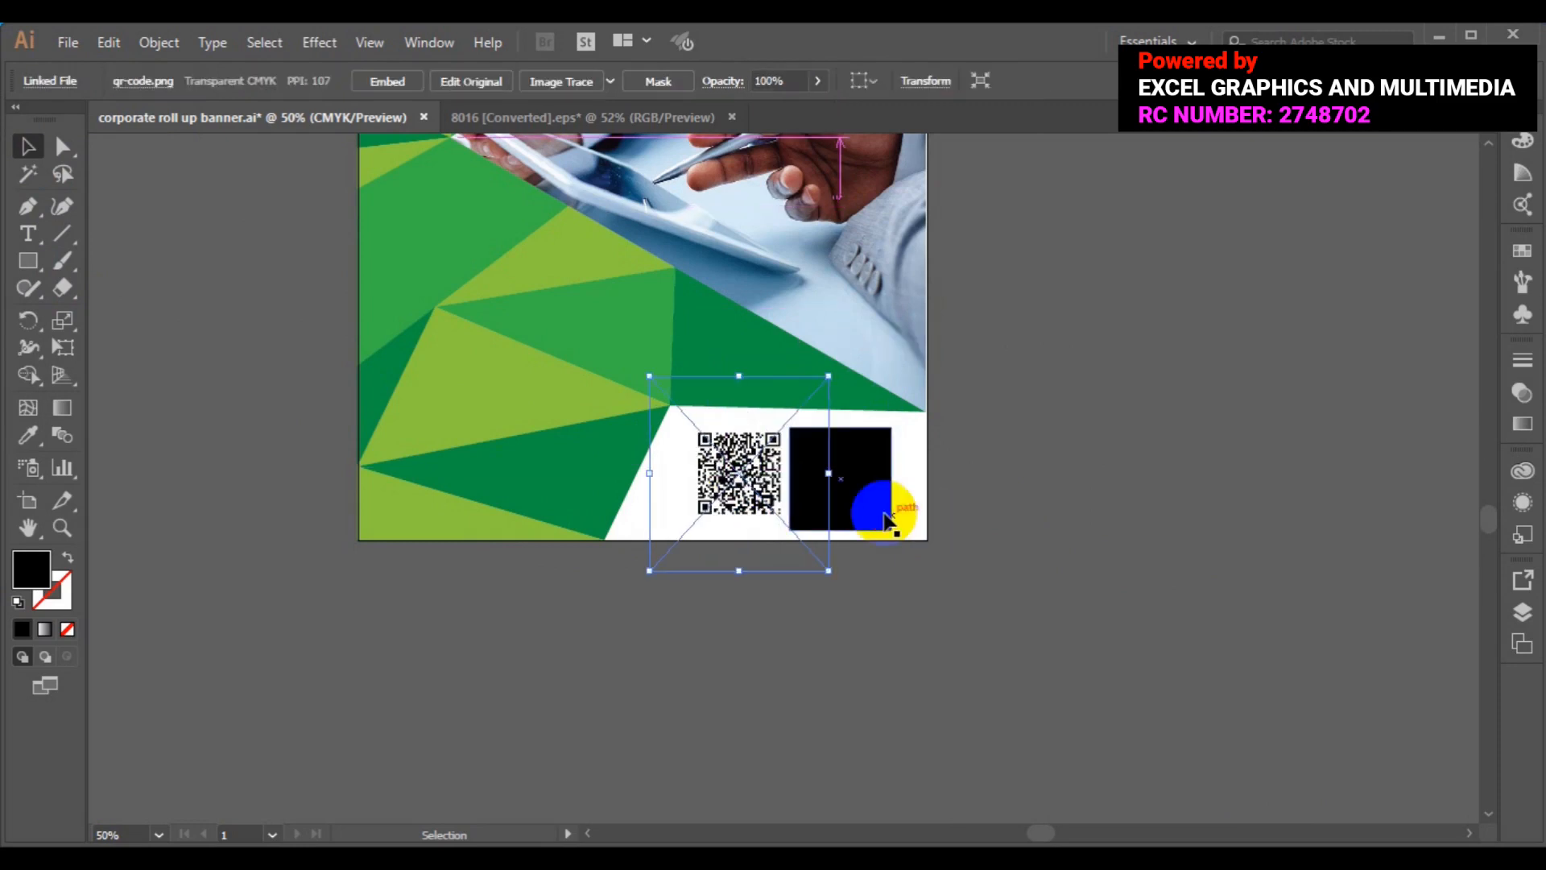
{"action": "right_click", "coordinate": [886, 517]}
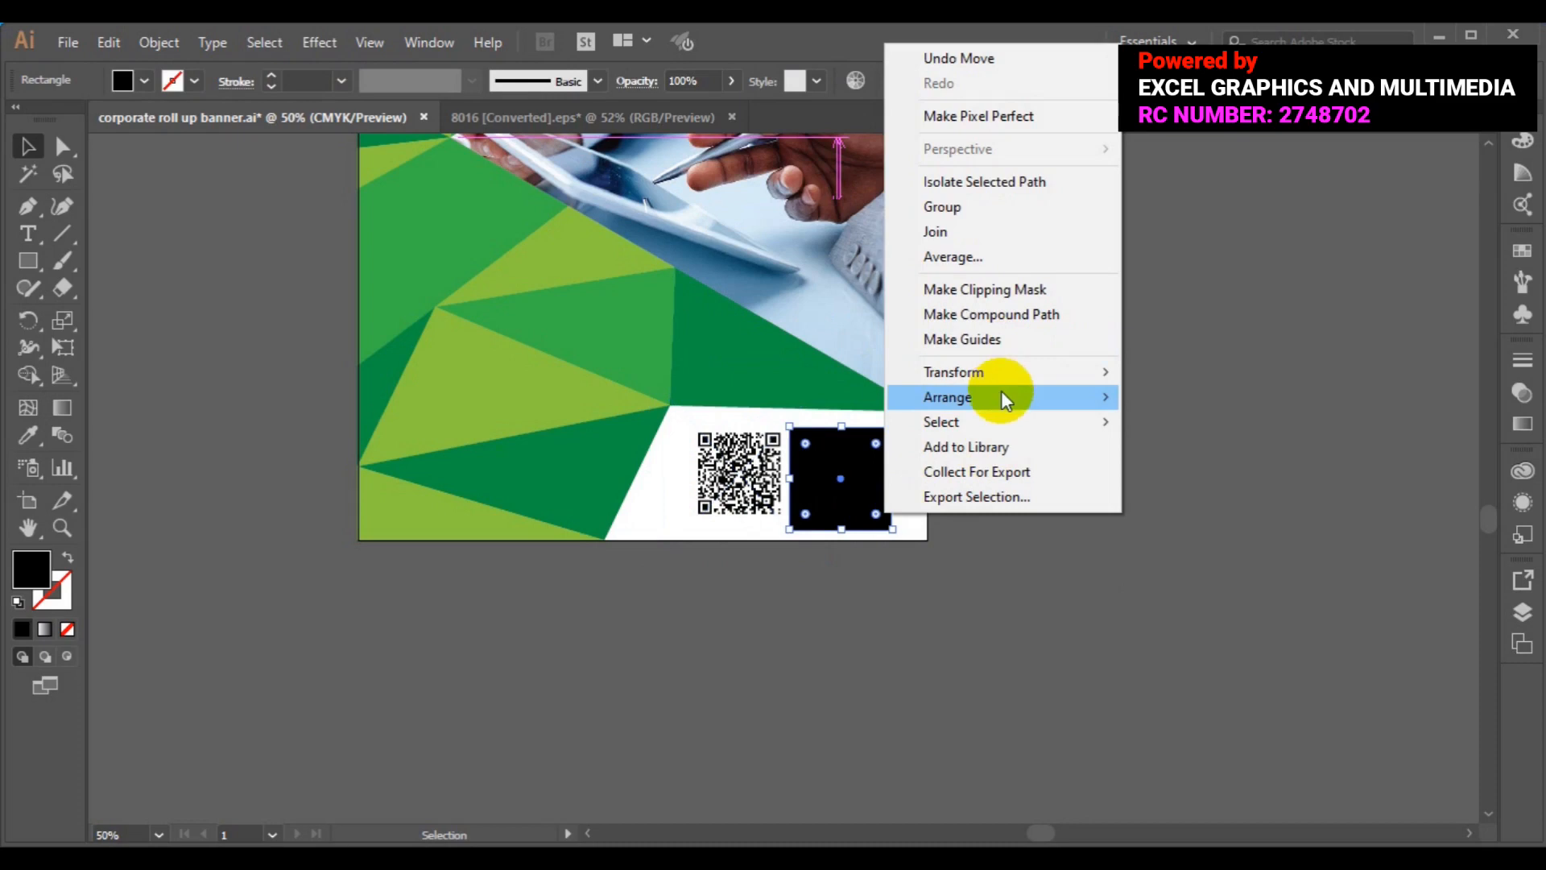
{"action": "mouse_move", "coordinate": [1003, 391]}
{"action": "left_click", "coordinate": [1220, 401]}
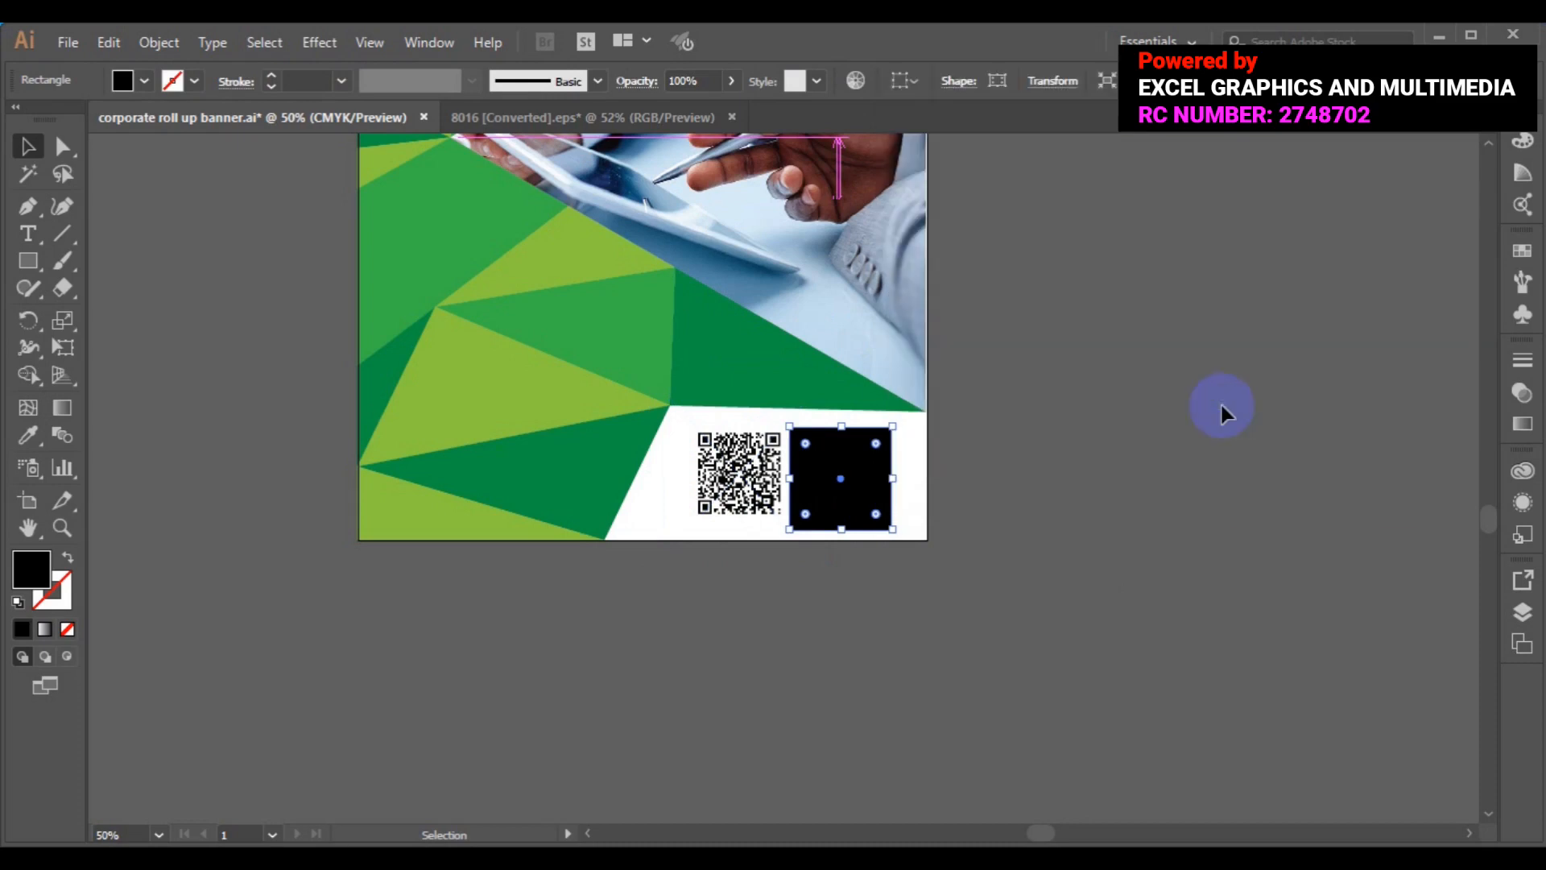
{"action": "left_click", "coordinate": [739, 488]}
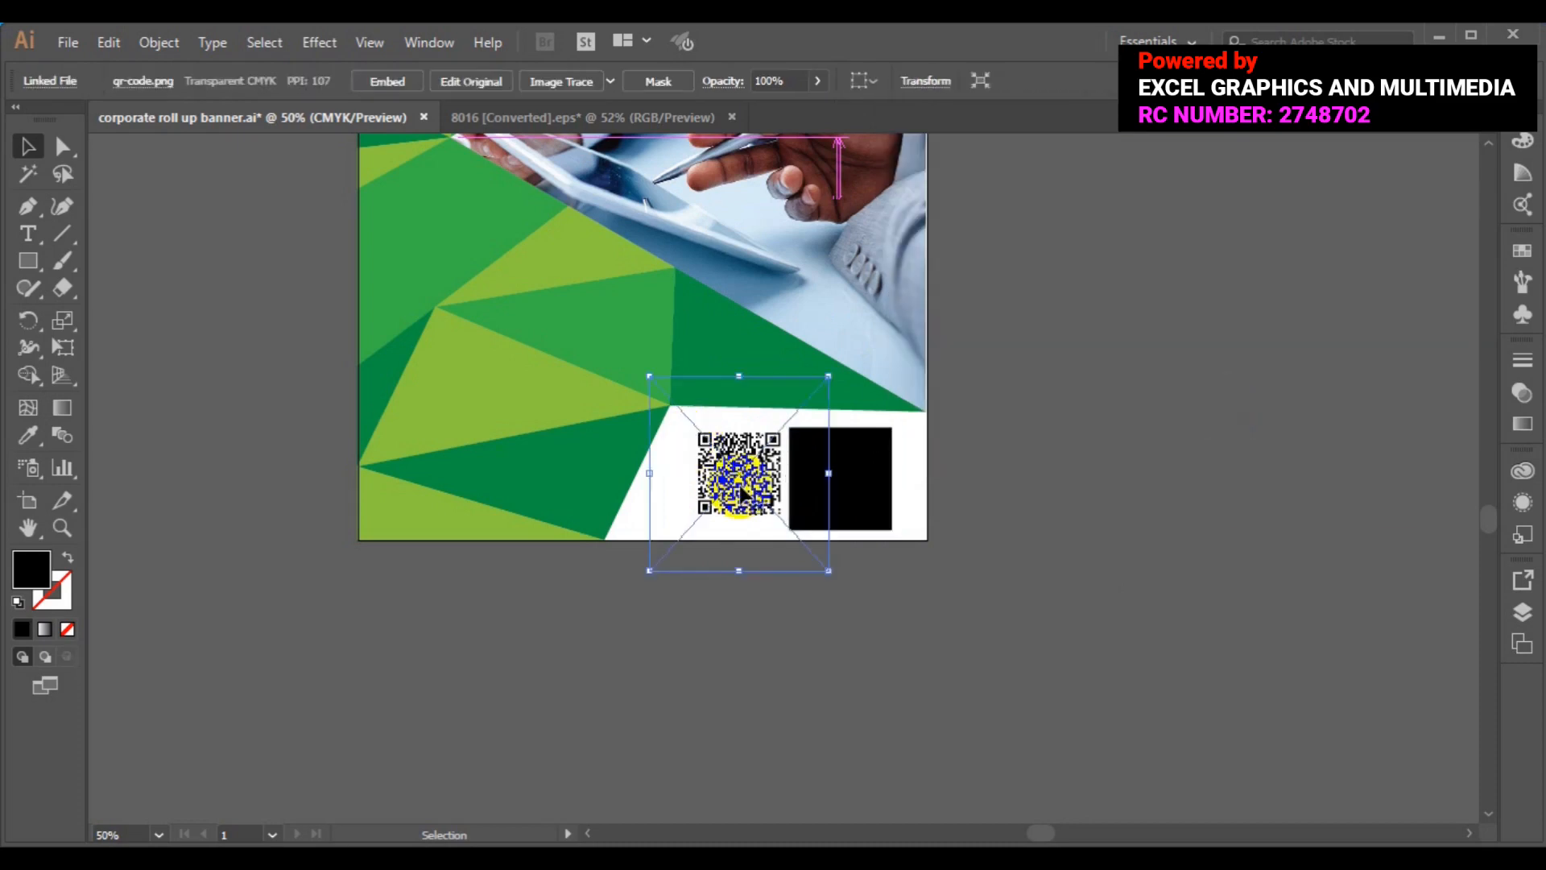
{"action": "left_click_drag", "start_coordinate": [741, 491], "coordinate": [844, 491]}
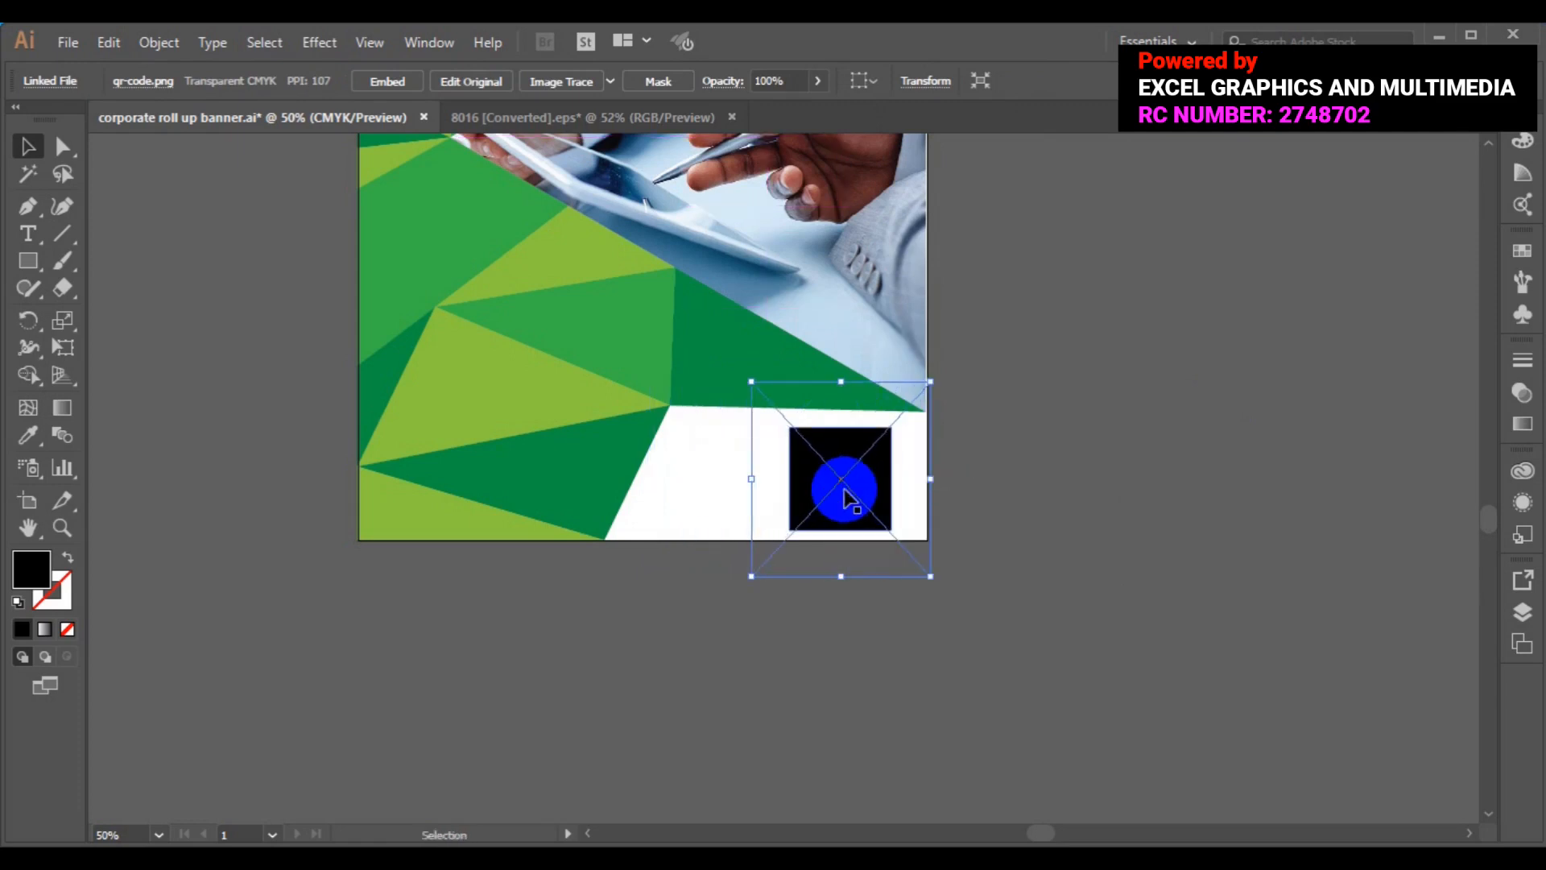
- Make a clipping mask from the black square and QR code image
{"action": "left_click", "coordinate": [852, 510], "text": "shift"}
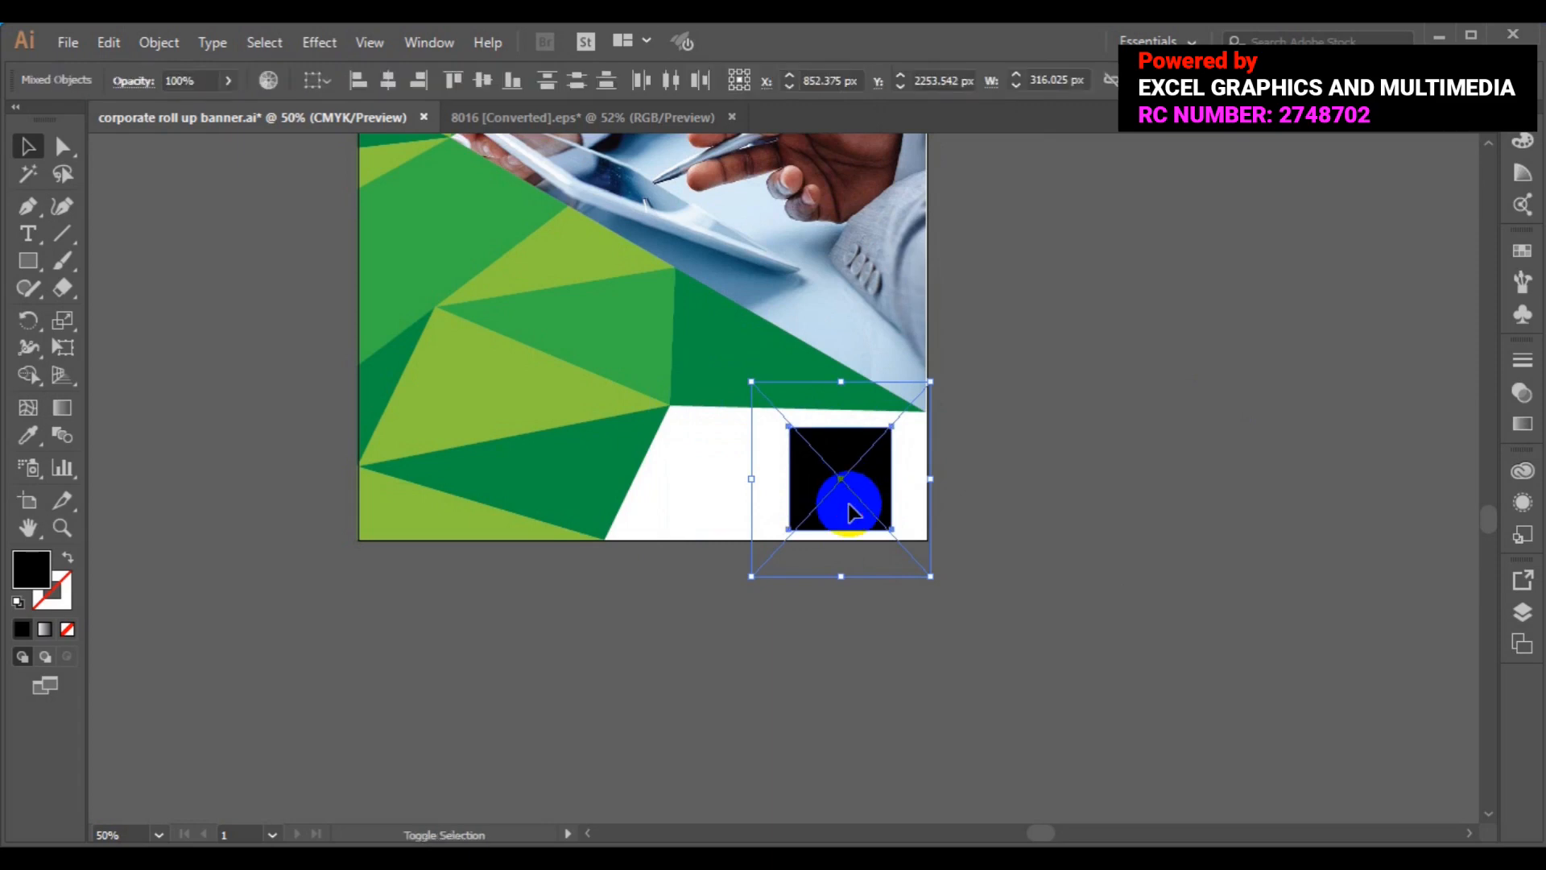
{"action": "right_click", "coordinate": [852, 510]}
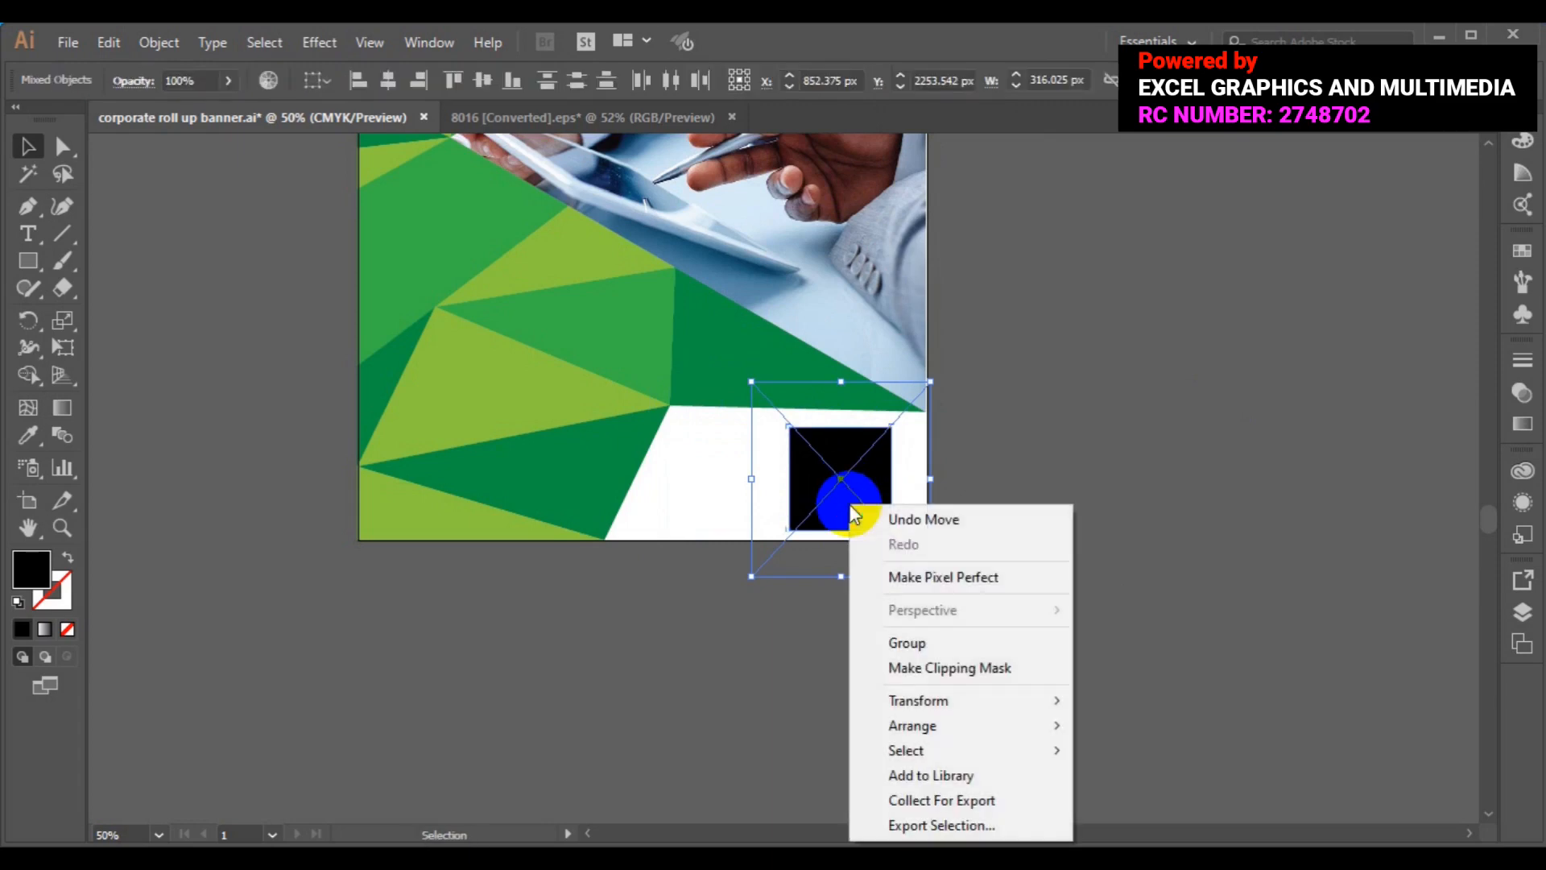
{"action": "left_click", "coordinate": [931, 666]}
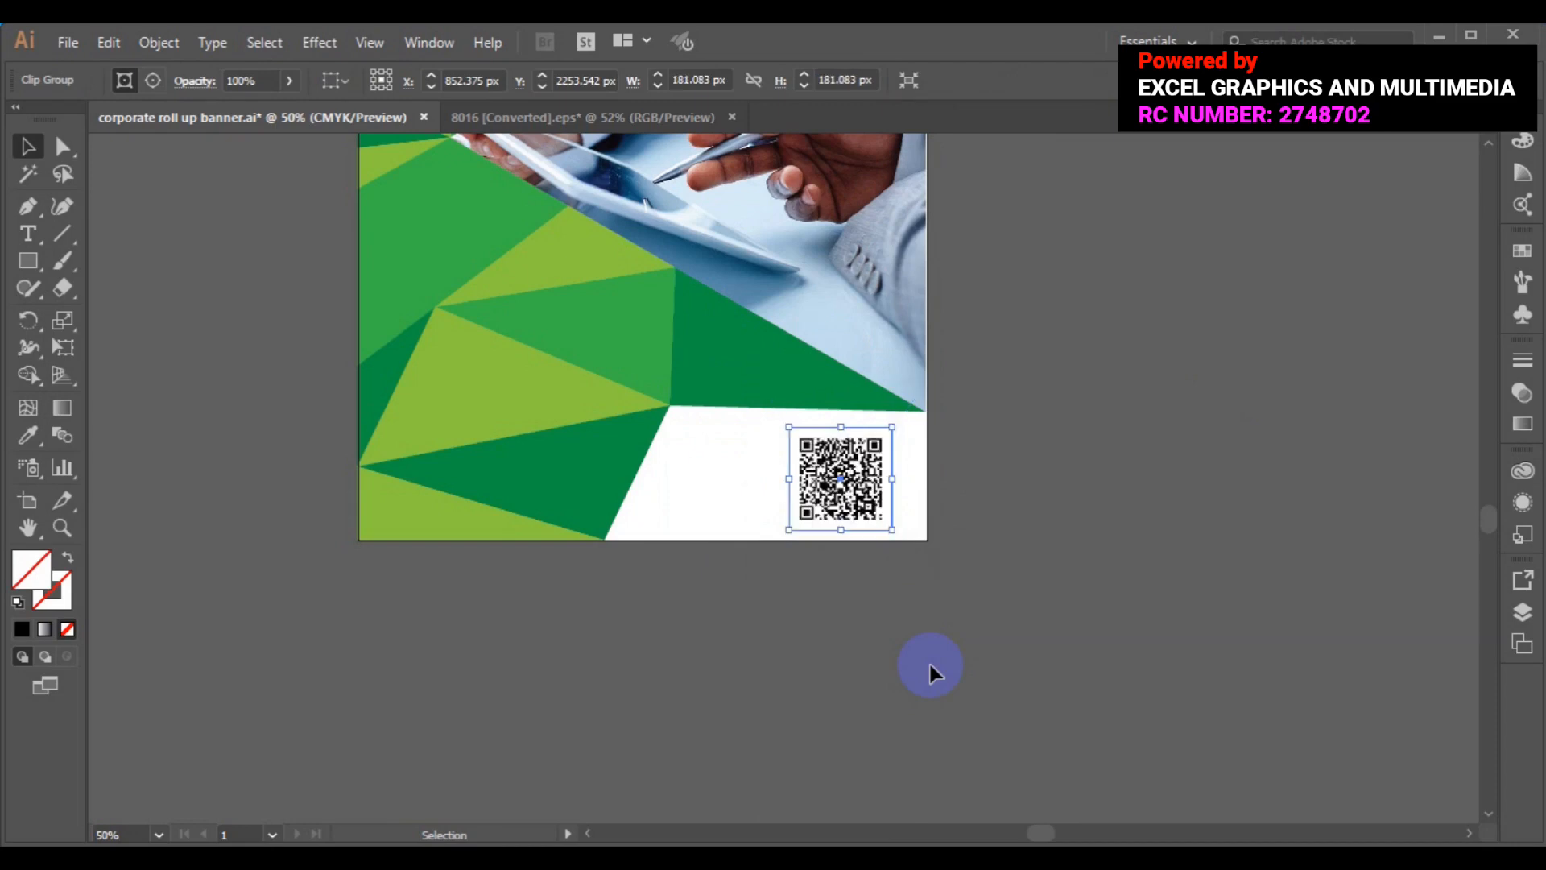
{"action": "left_click", "coordinate": [1120, 502]}
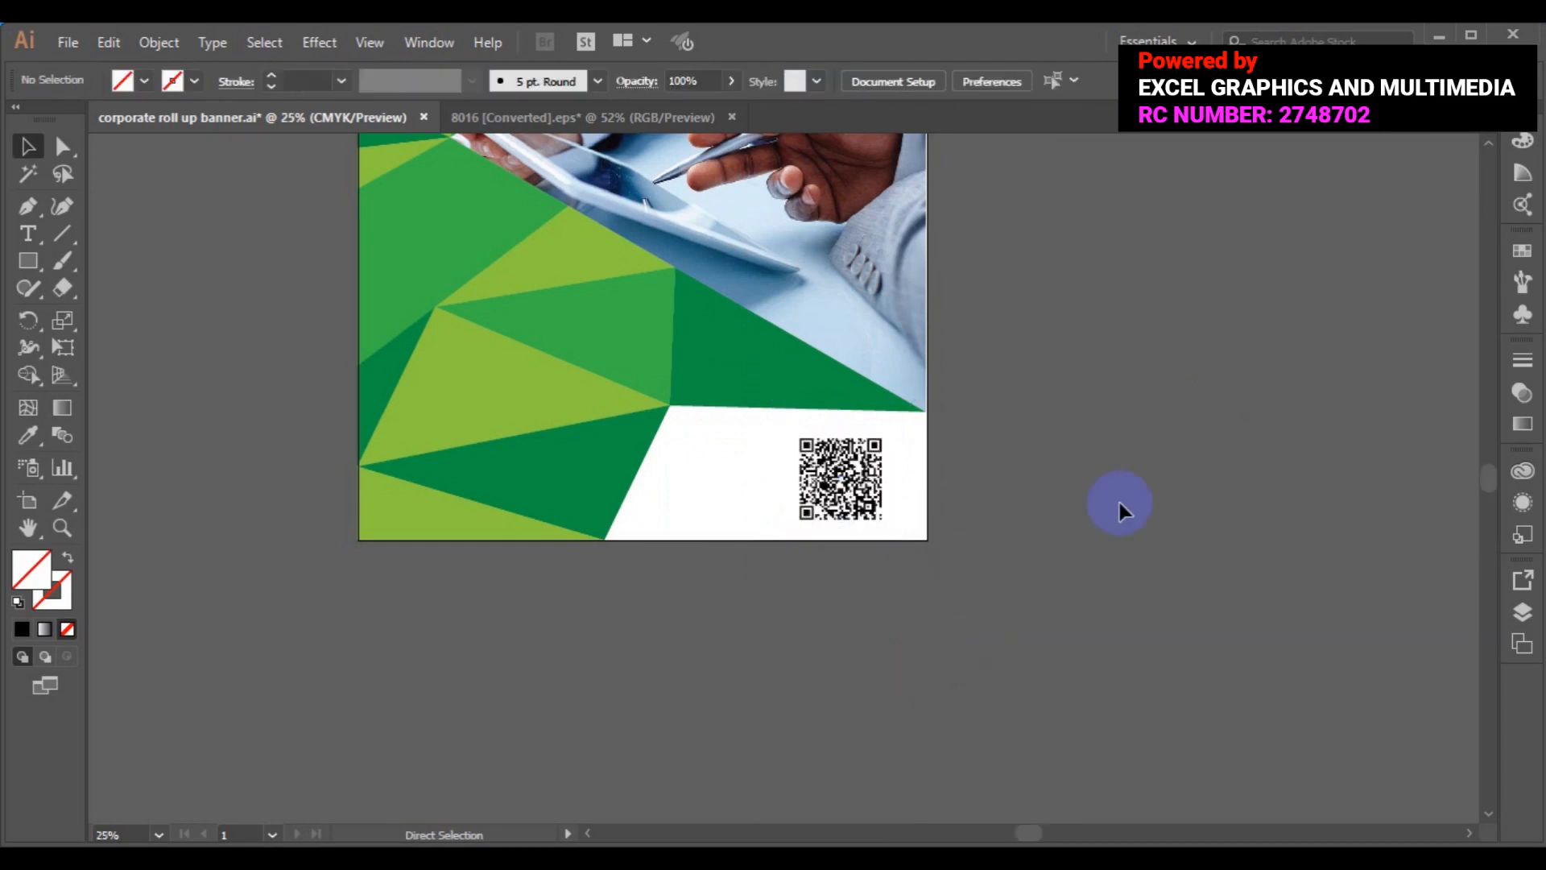
- Zoom out to the whole banner and slightly enlarge the Studio Work icons group
{"action": "key", "text": "ctrl+0"}
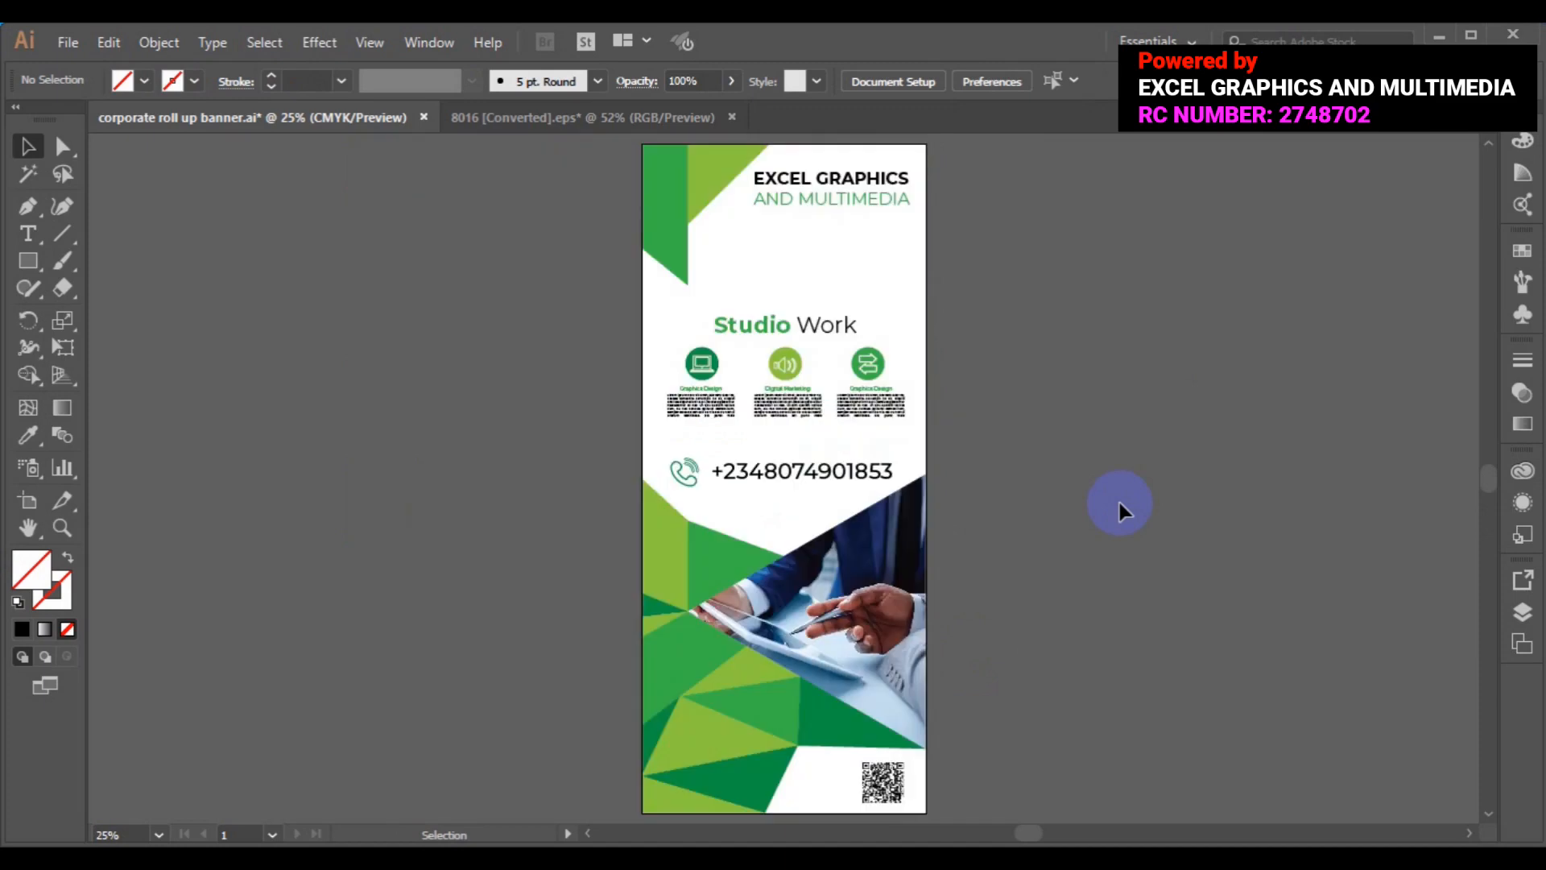
{"action": "left_click", "coordinate": [874, 407]}
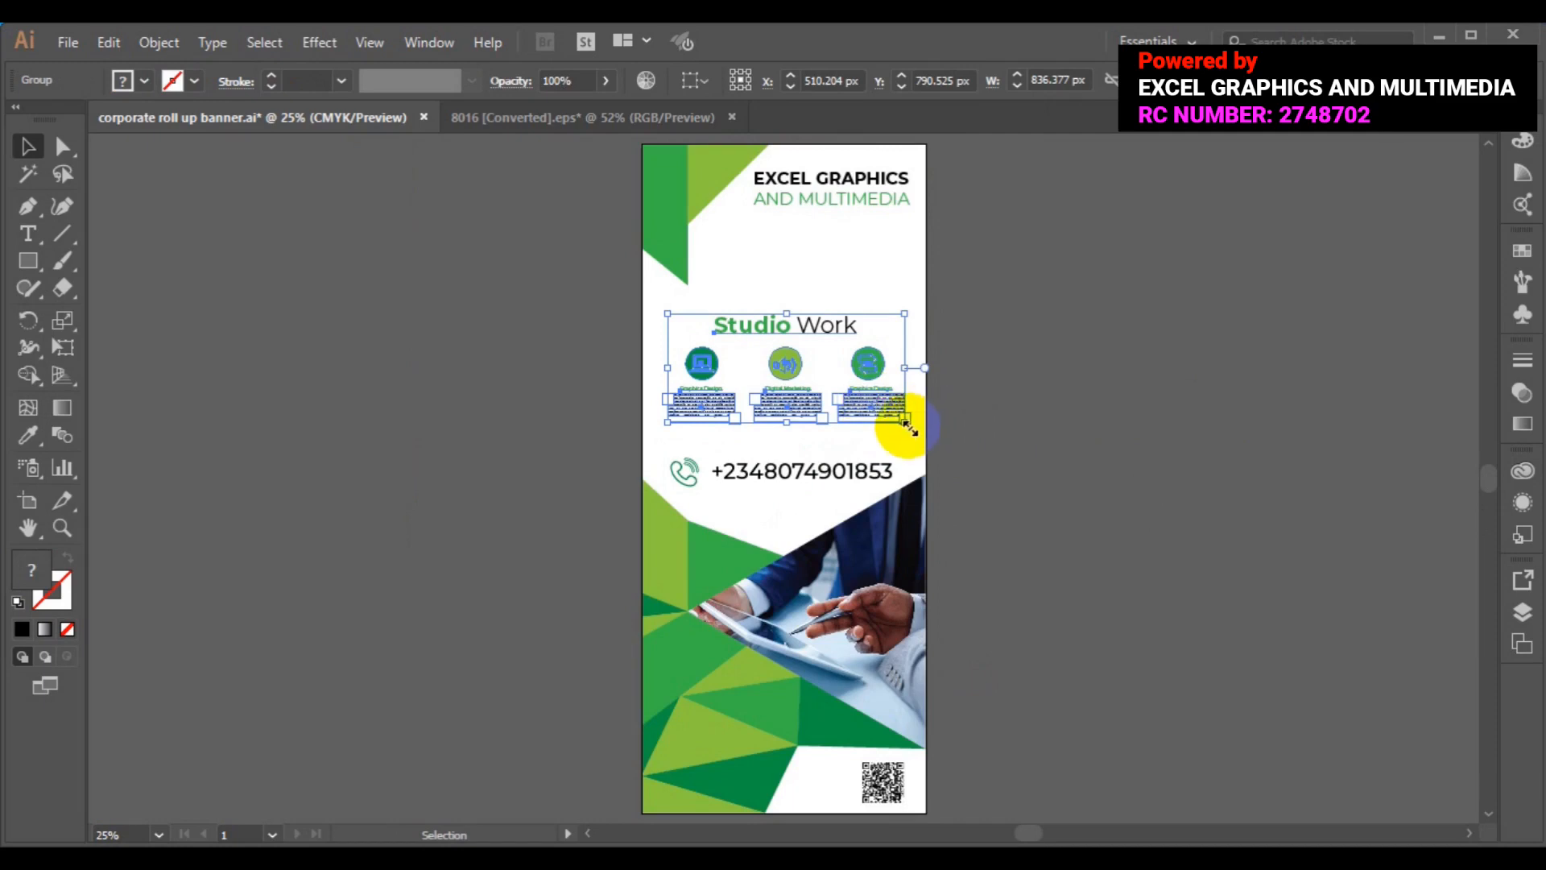
{"action": "left_click_drag", "start_coordinate": [908, 424], "coordinate": [916, 437]}
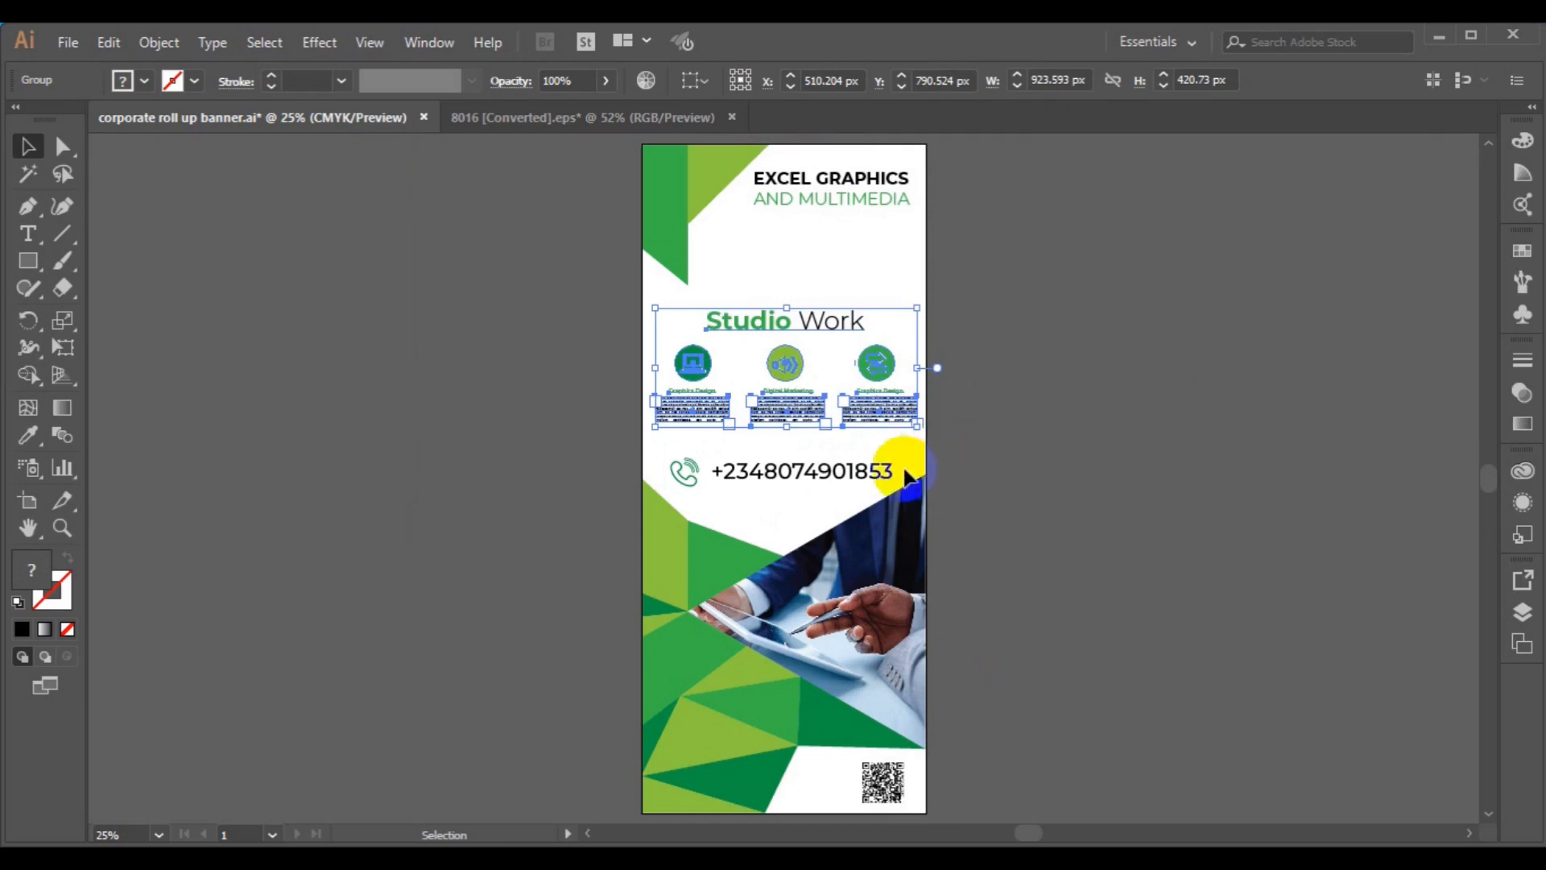
{"action": "left_click", "coordinate": [369, 333]}
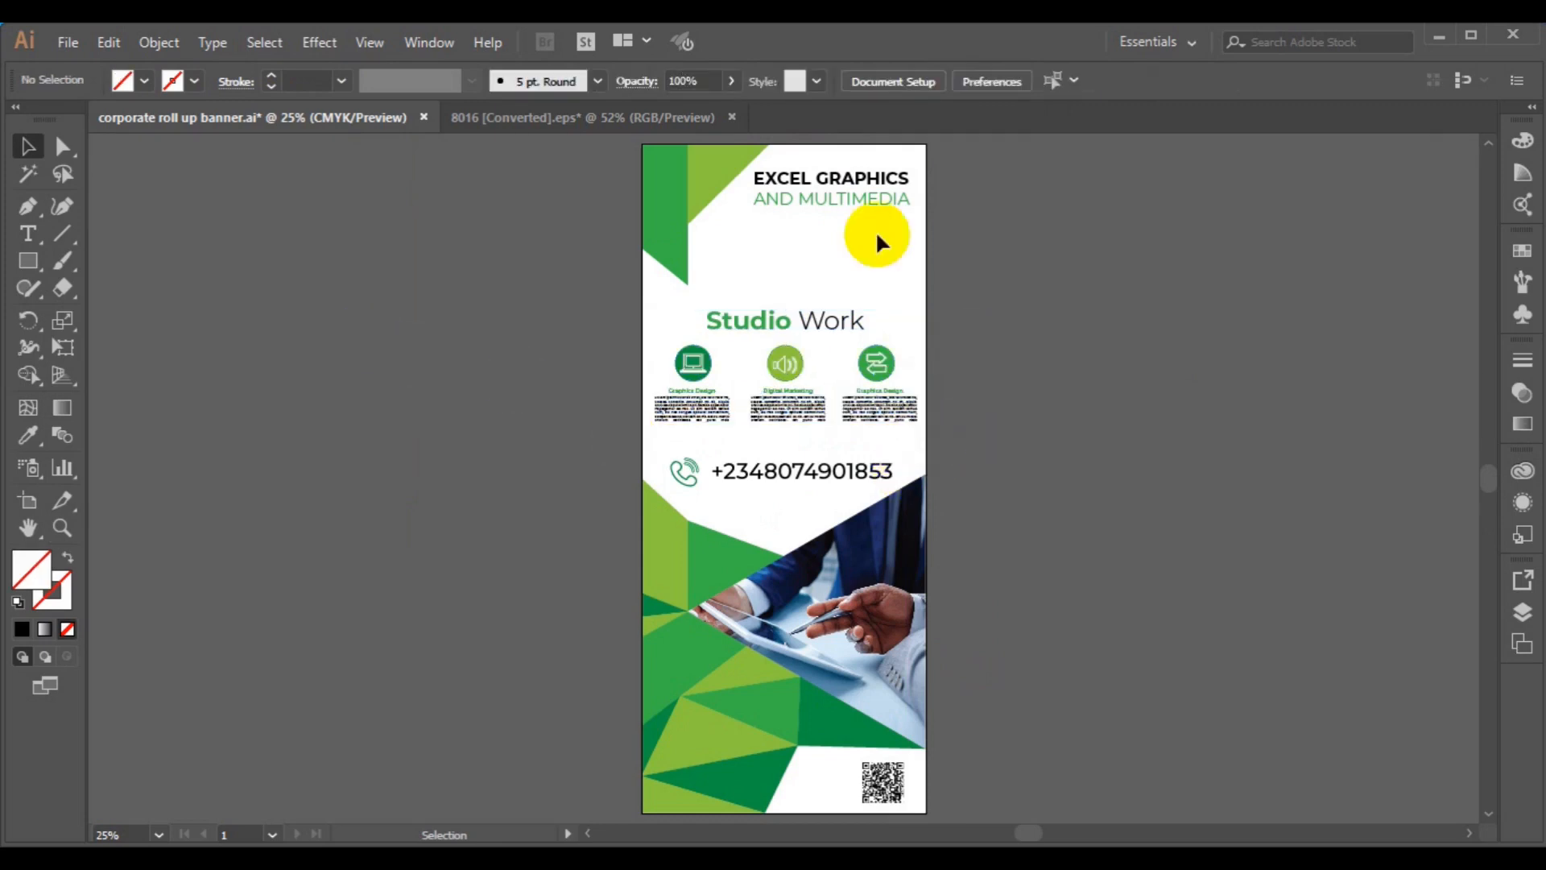
- Nudge the EXCEL GRAPHICS AND MULTIMEDIA header text slightly lower
{"action": "left_click", "coordinate": [850, 204]}
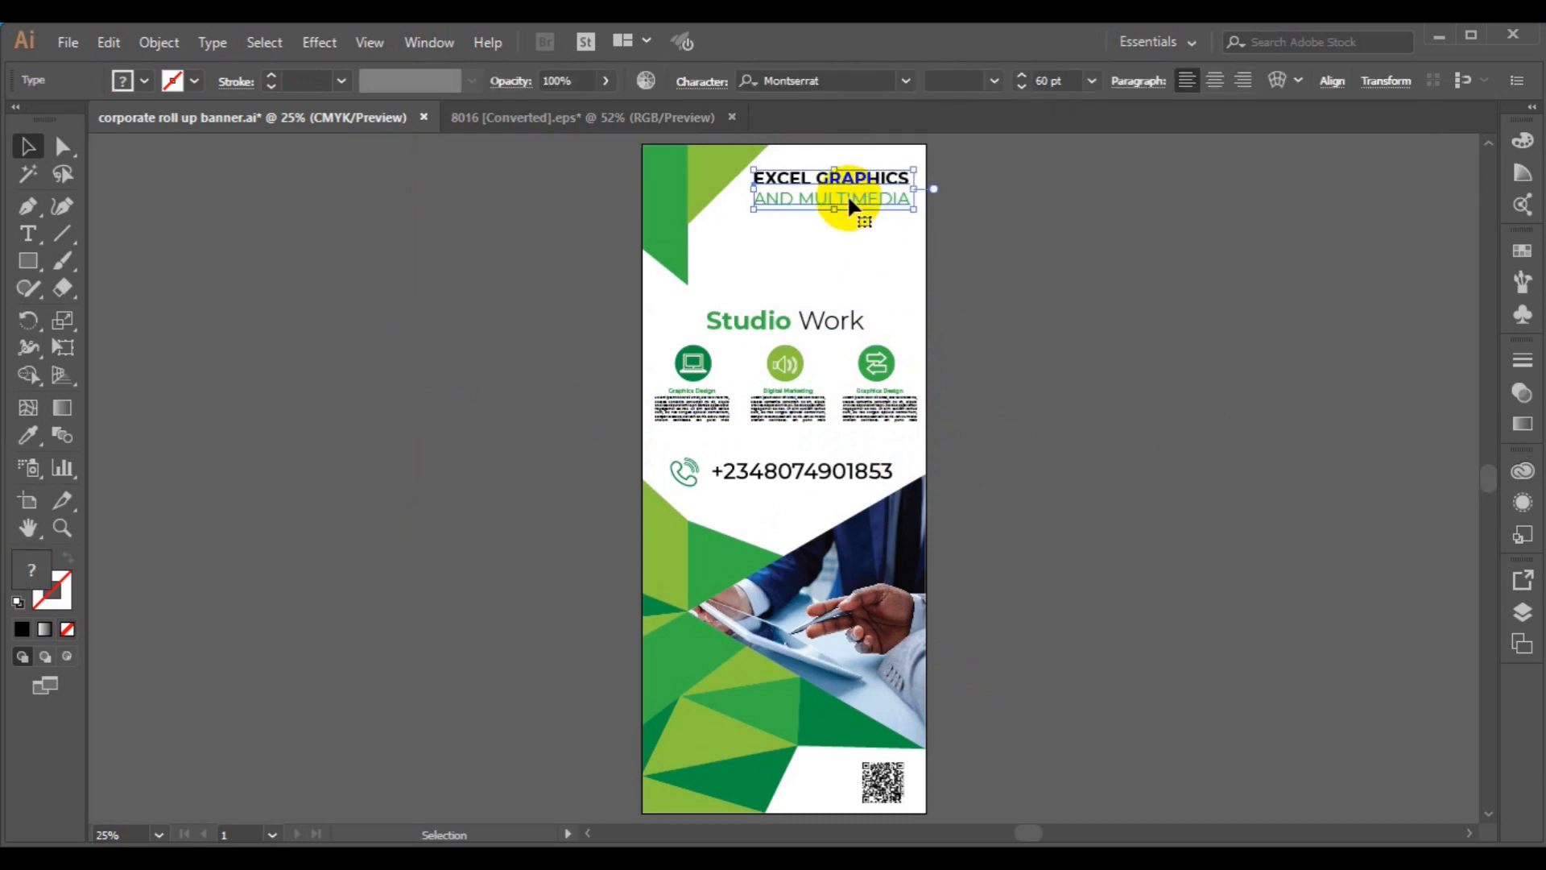
{"action": "left_click_drag", "start_coordinate": [849, 204], "coordinate": [850, 214]}
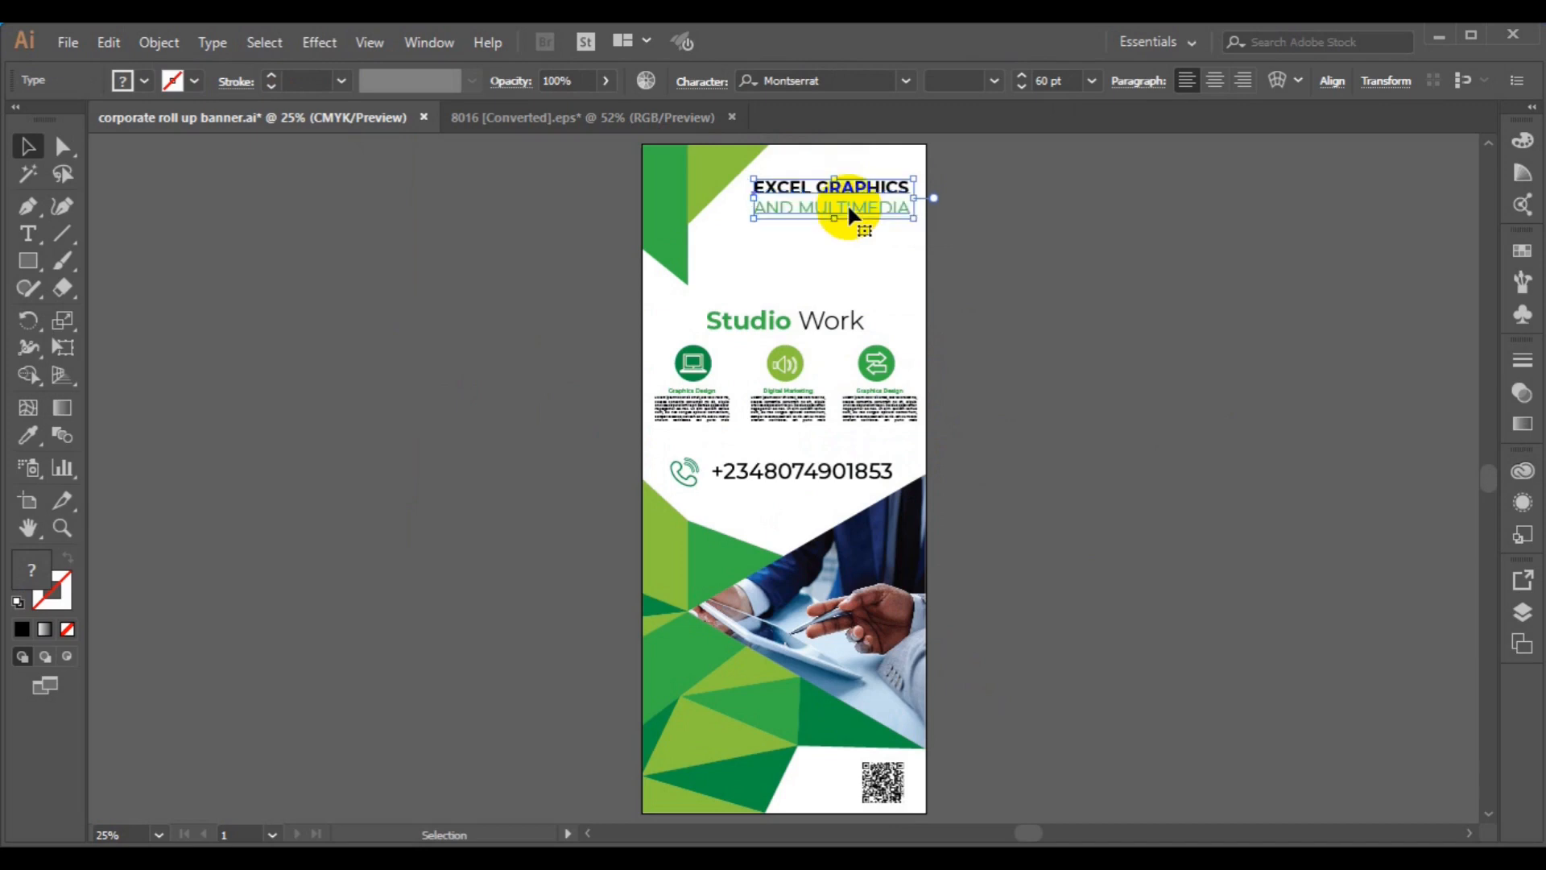
{"action": "left_click", "coordinate": [1042, 367]}
{"action": "left_click", "coordinate": [780, 414]}
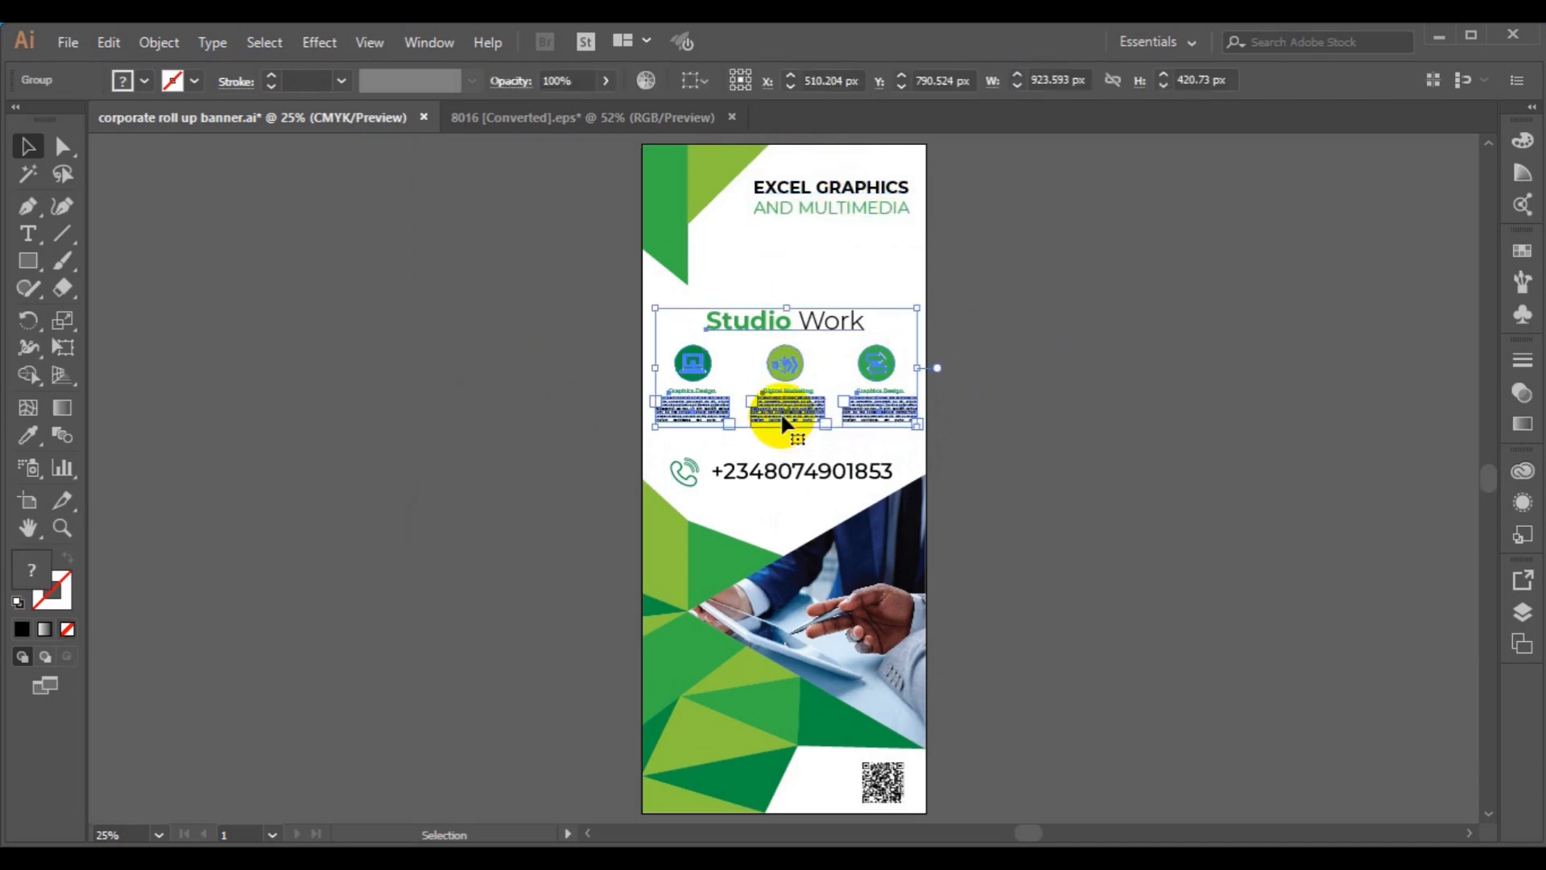
{"action": "left_click", "coordinate": [388, 271]}
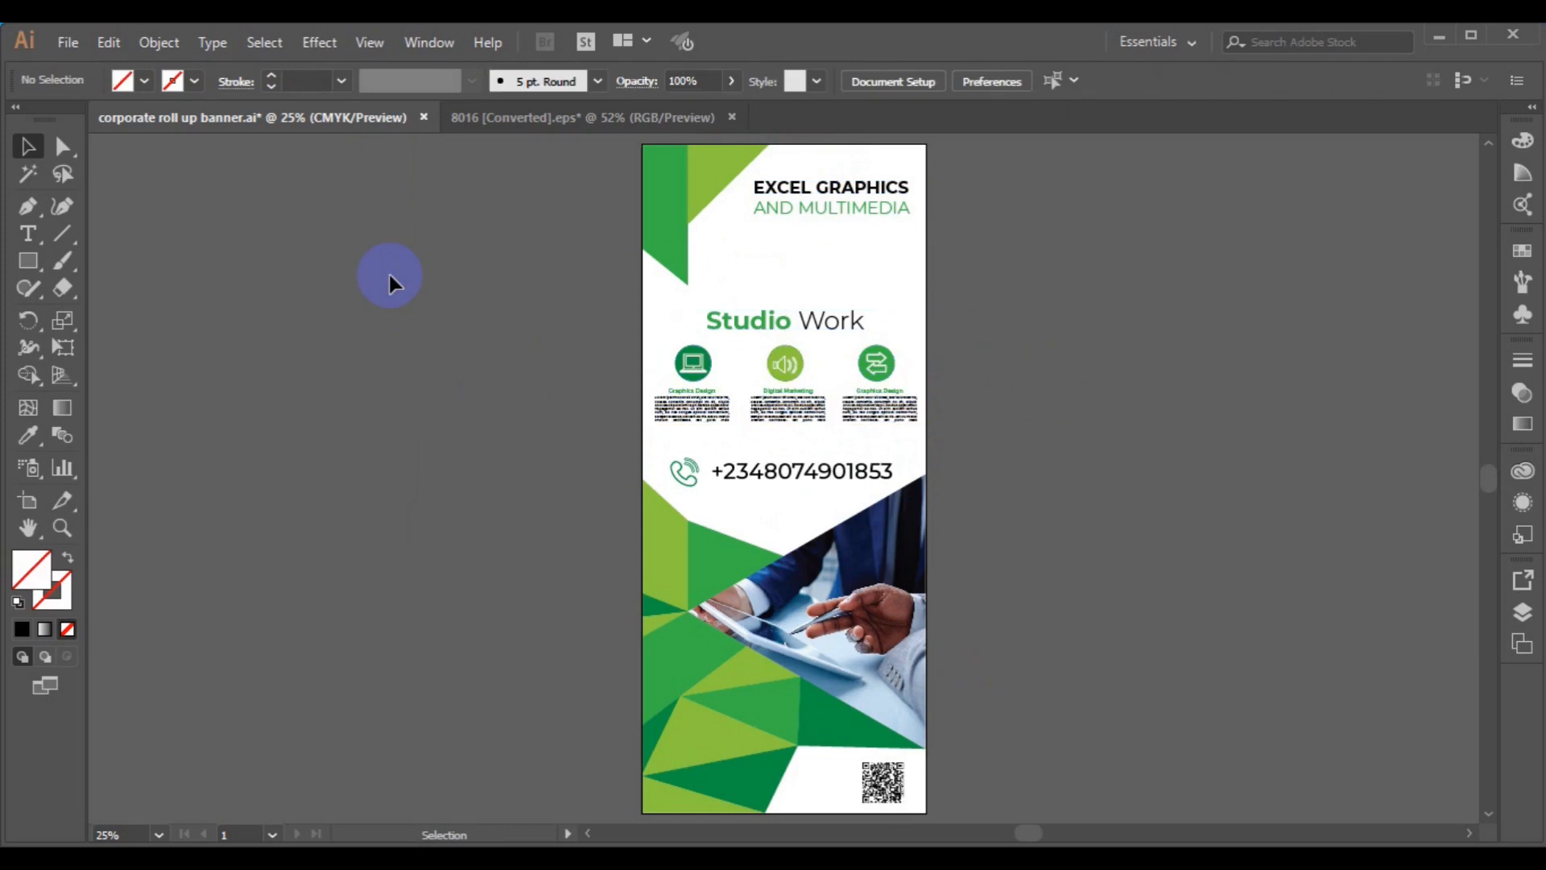
- Draw a black-outlined rectangle spanning the full banner artboard
{"action": "left_click", "coordinate": [29, 260]}
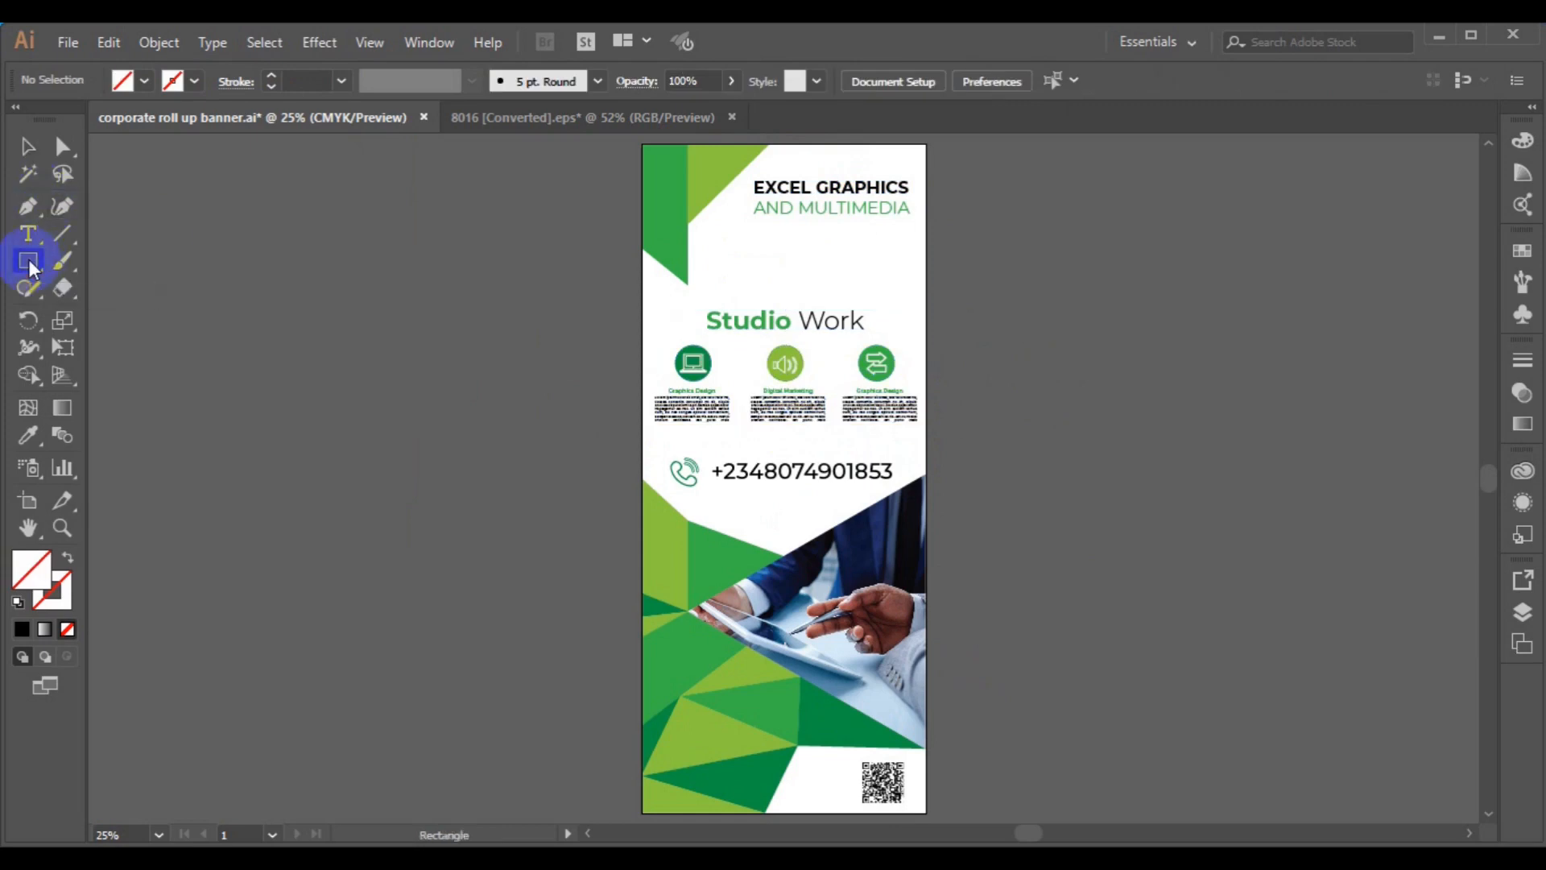
{"action": "left_click", "coordinate": [144, 81]}
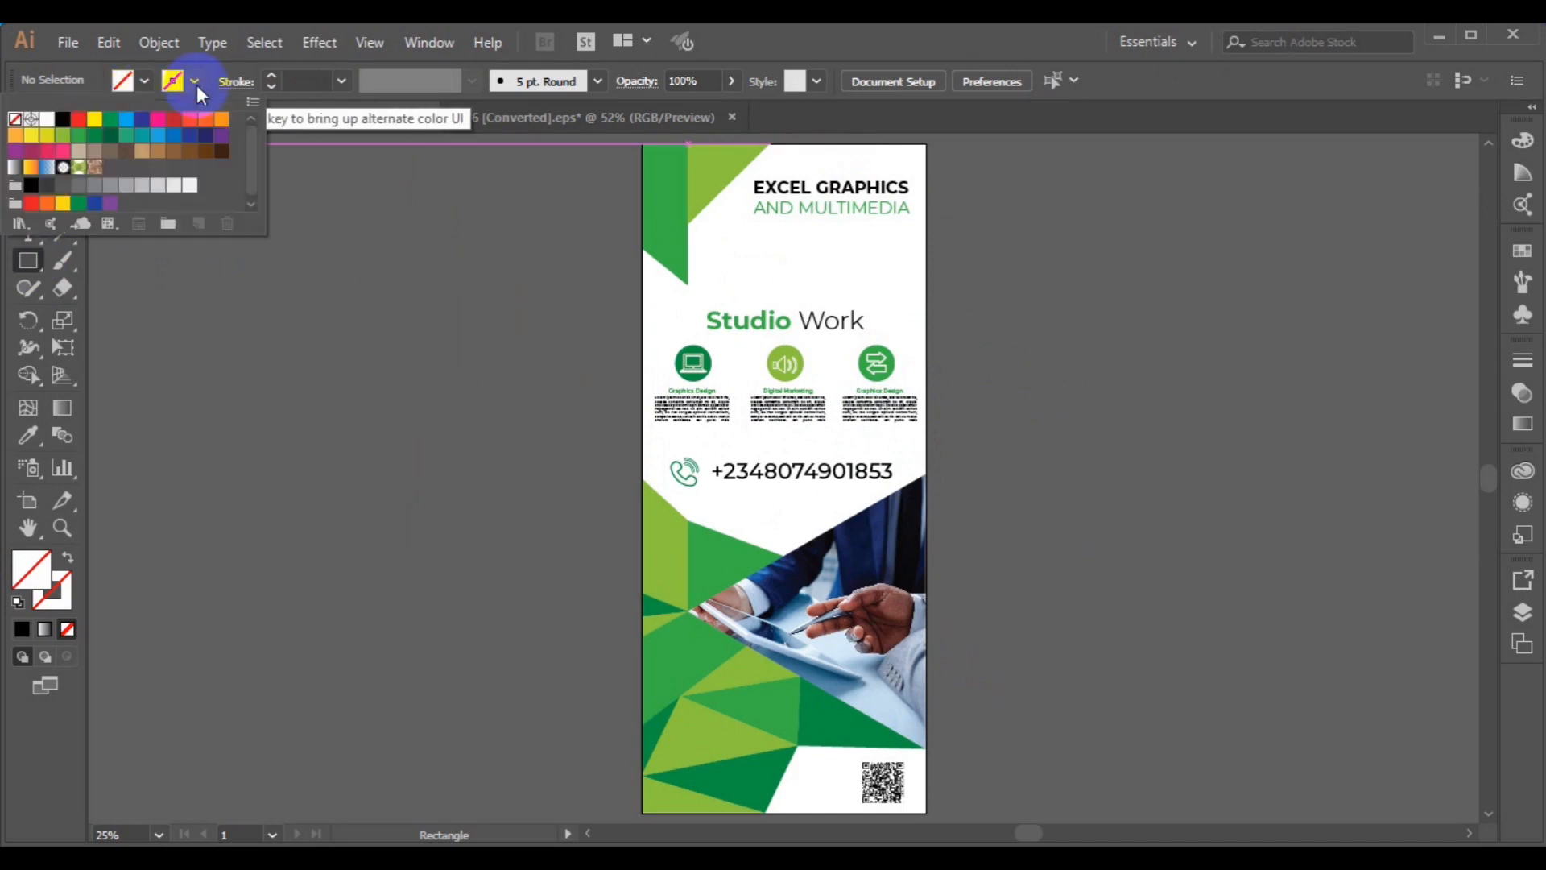
{"action": "left_click", "coordinate": [69, 130]}
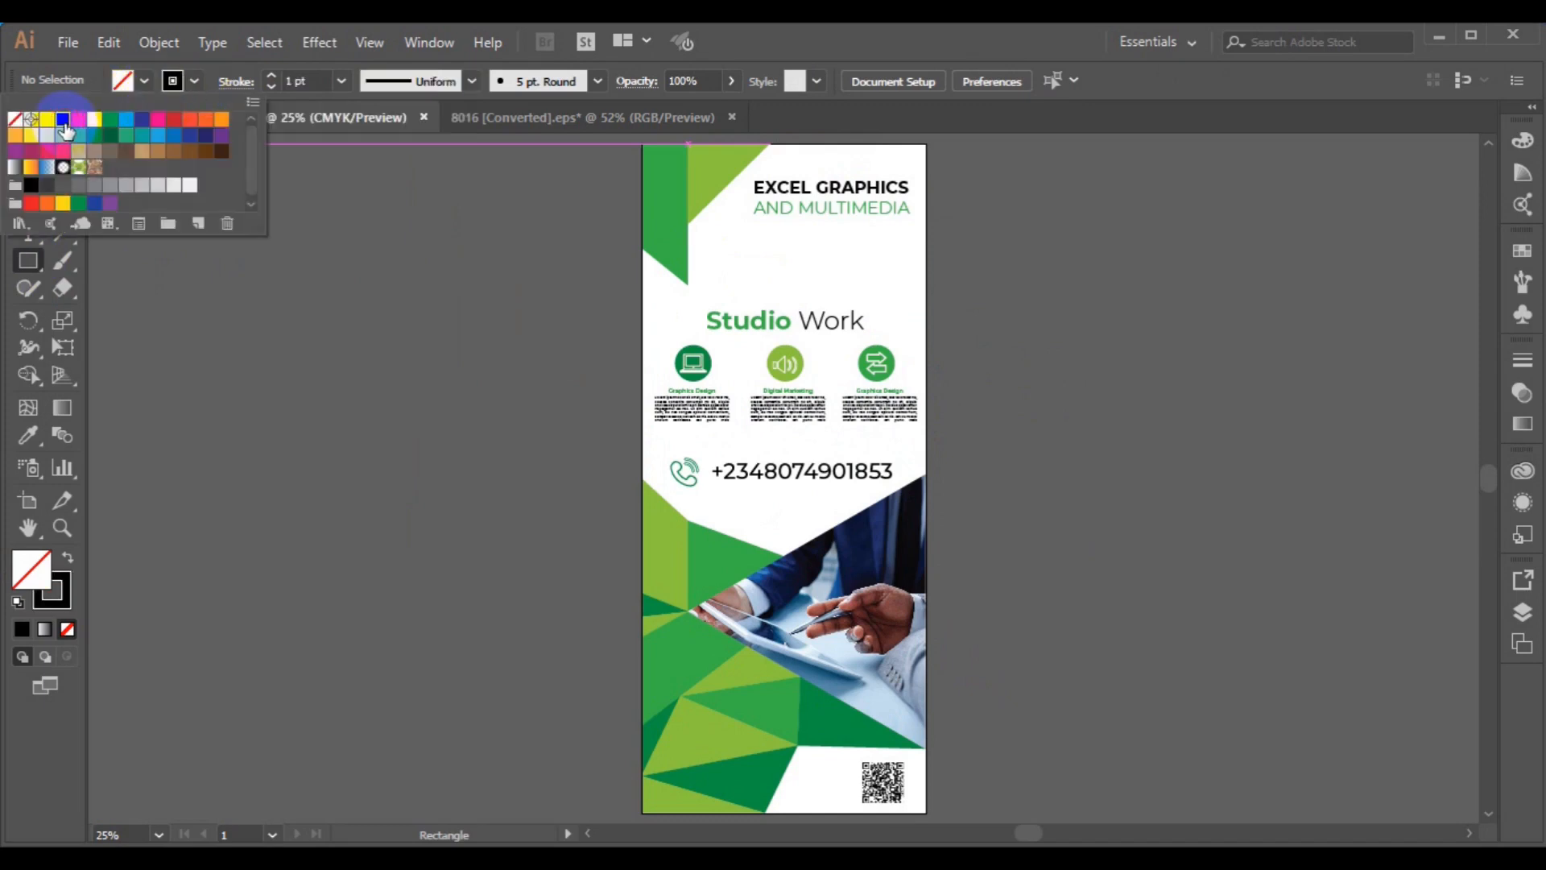
{"action": "left_click", "coordinate": [640, 144]}
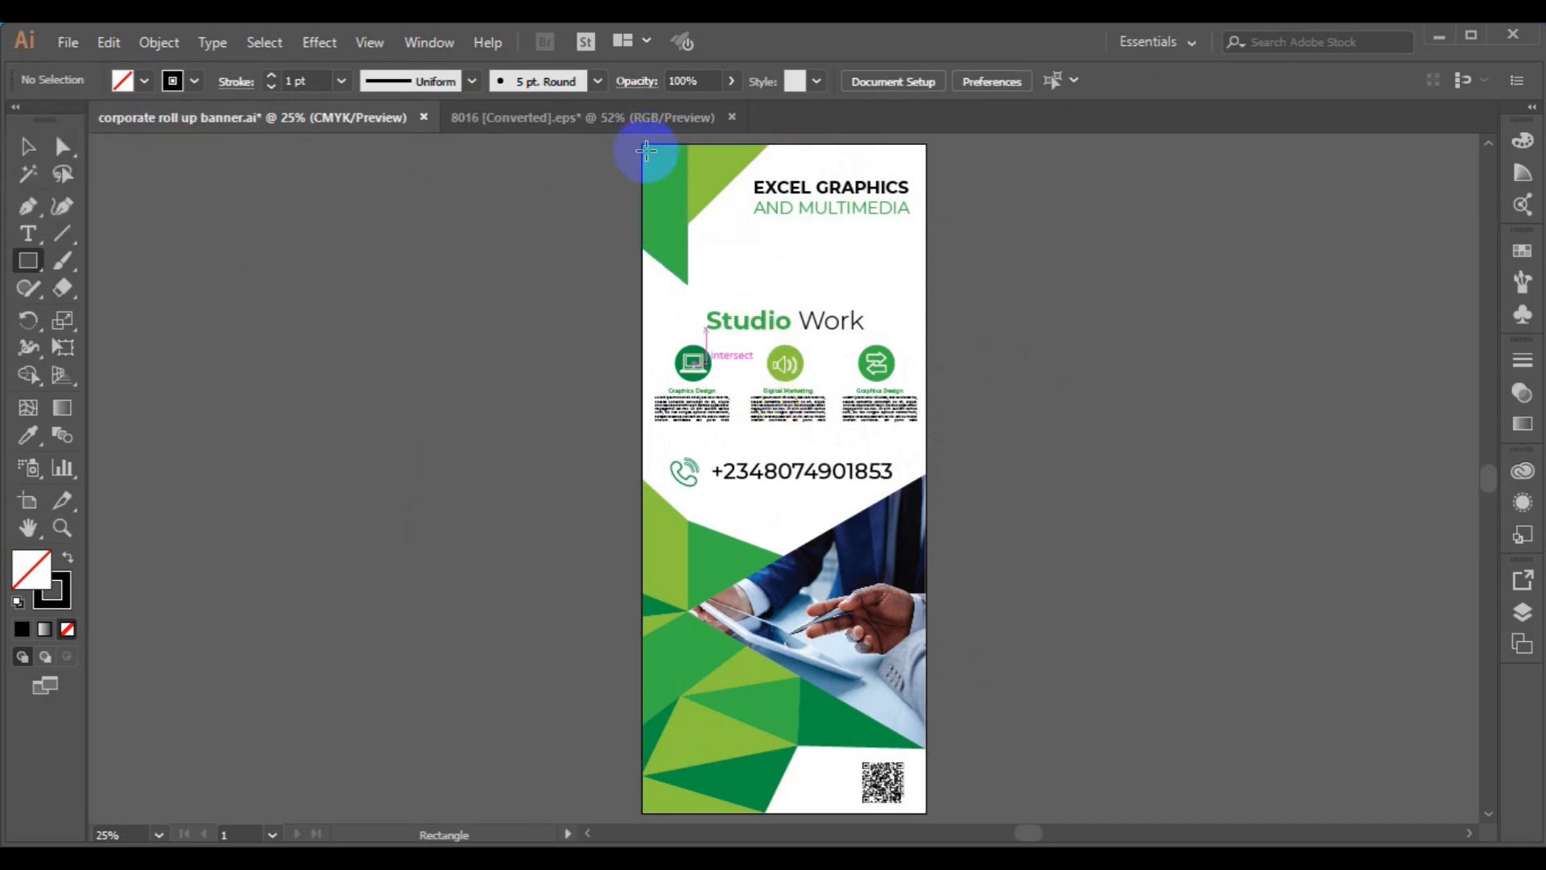
{"action": "left_click_drag", "start_coordinate": [642, 144], "coordinate": [927, 813]}
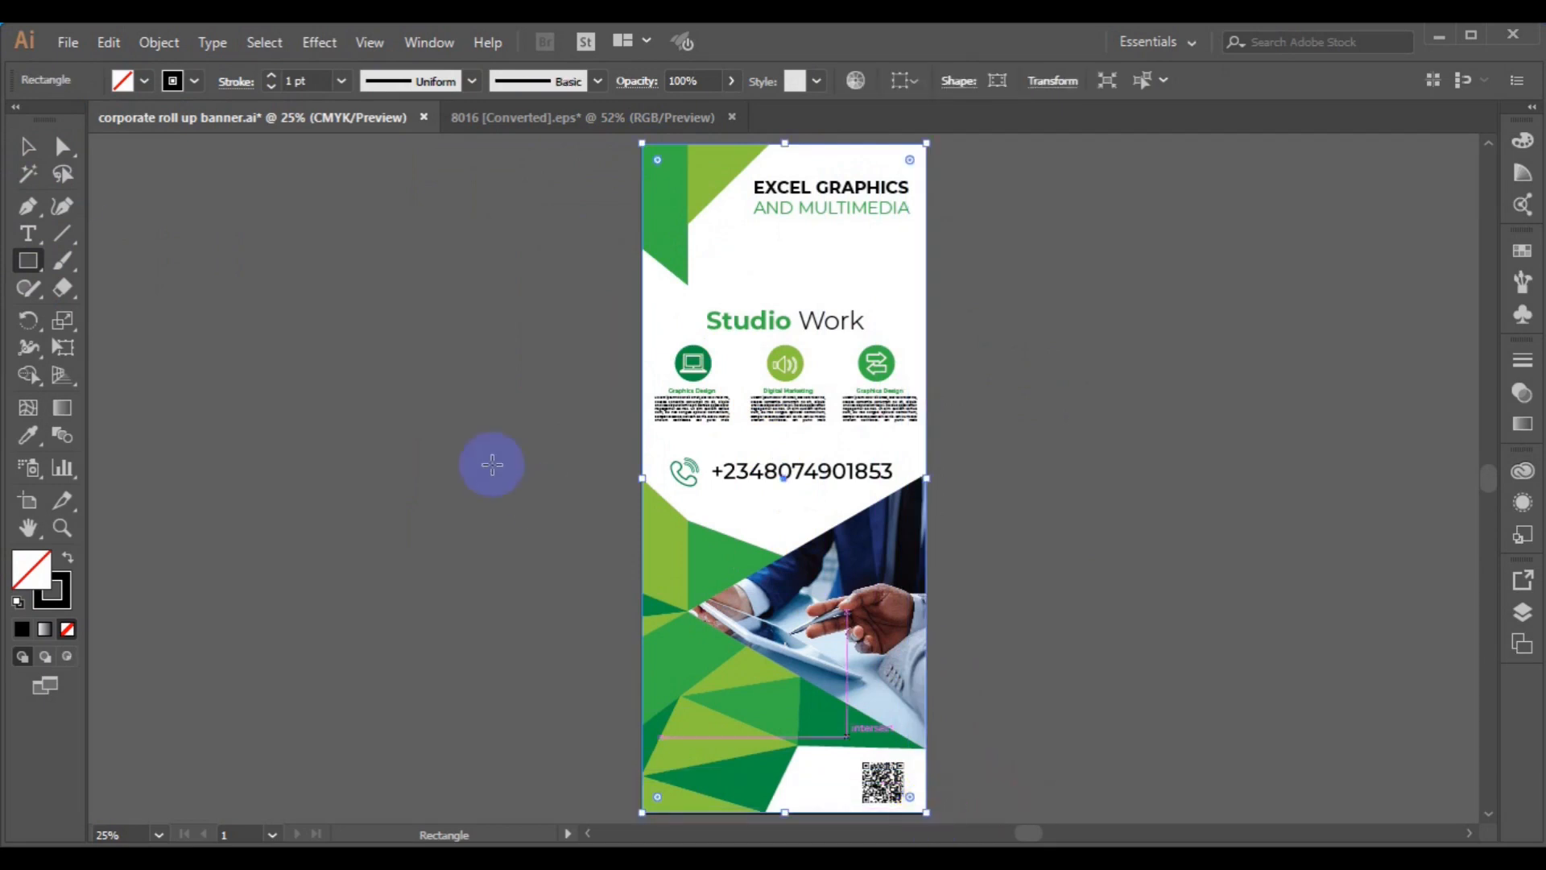
- Centre the frame rectangle and Studio Work objects horizontally, then group them together
{"action": "left_click", "coordinate": [30, 149]}
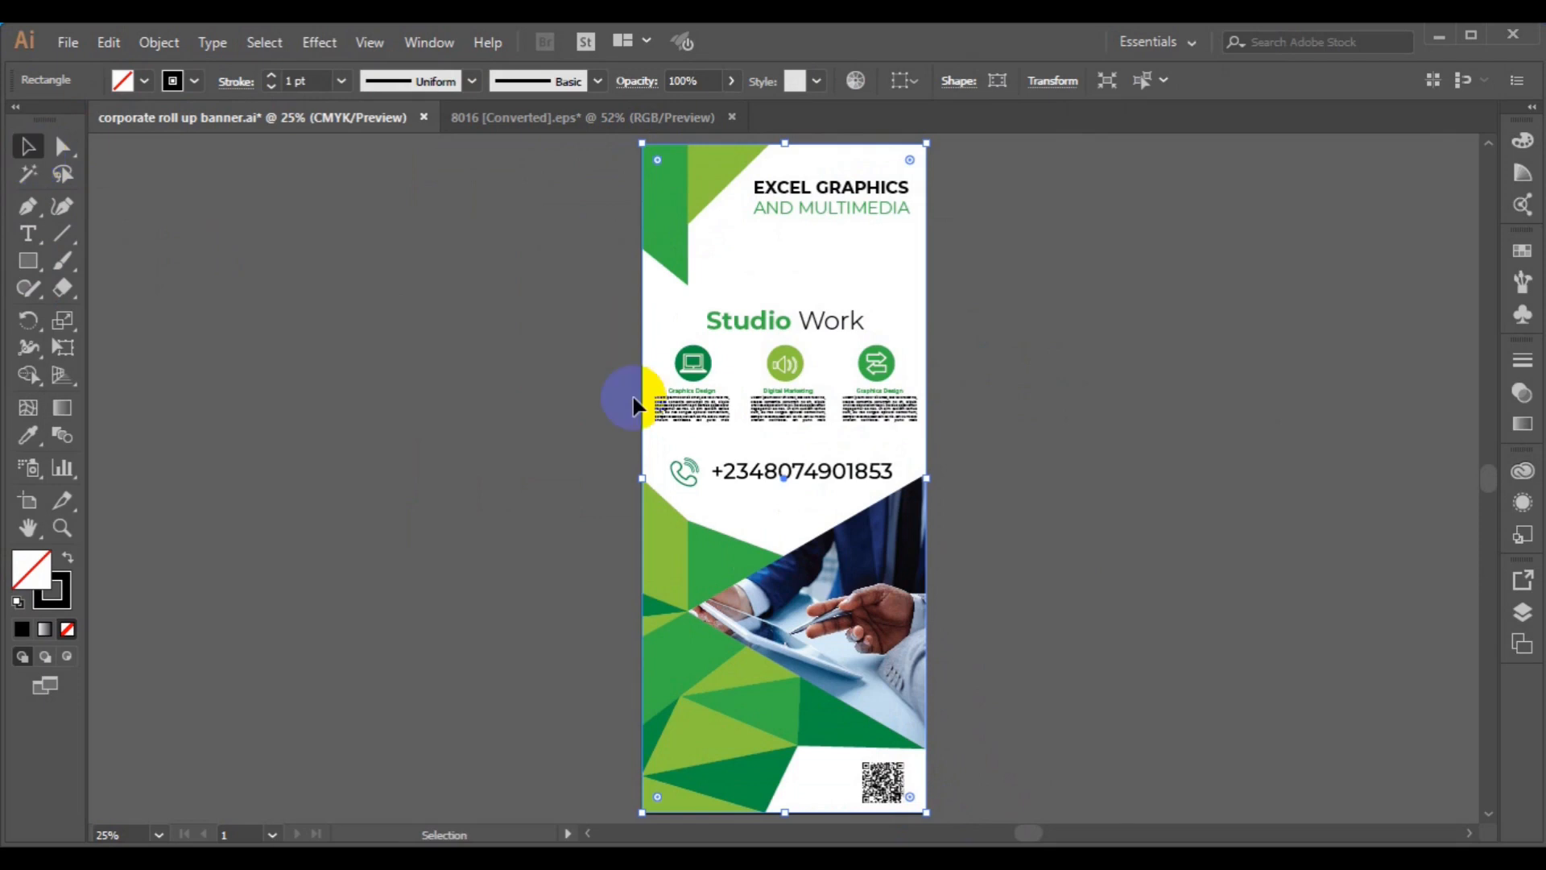
{"action": "left_click", "coordinate": [693, 416], "text": "shift"}
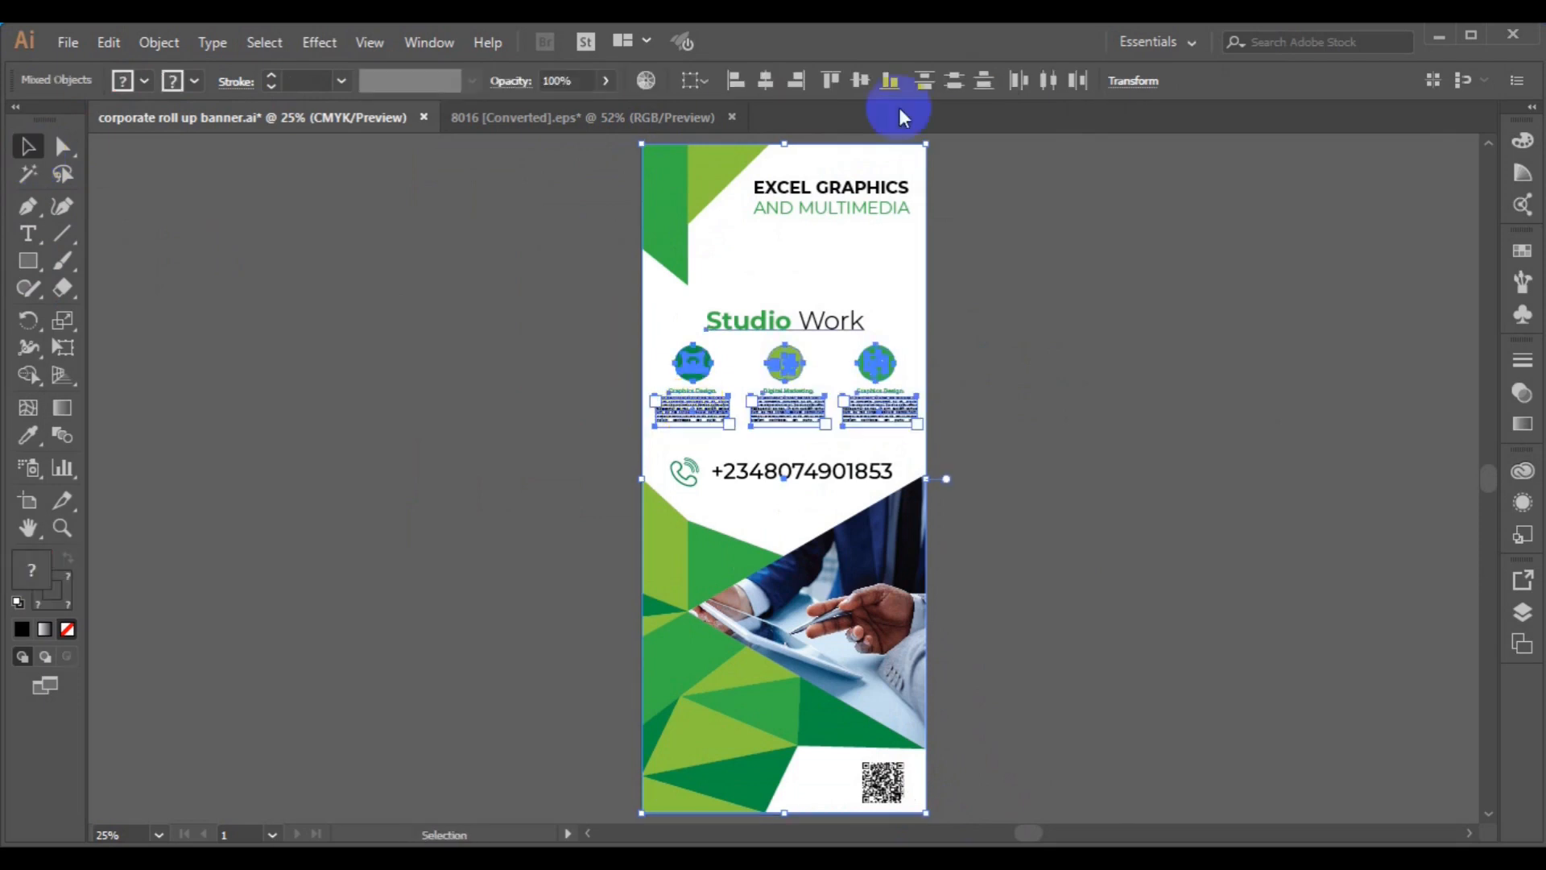
{"action": "left_click", "coordinate": [777, 88]}
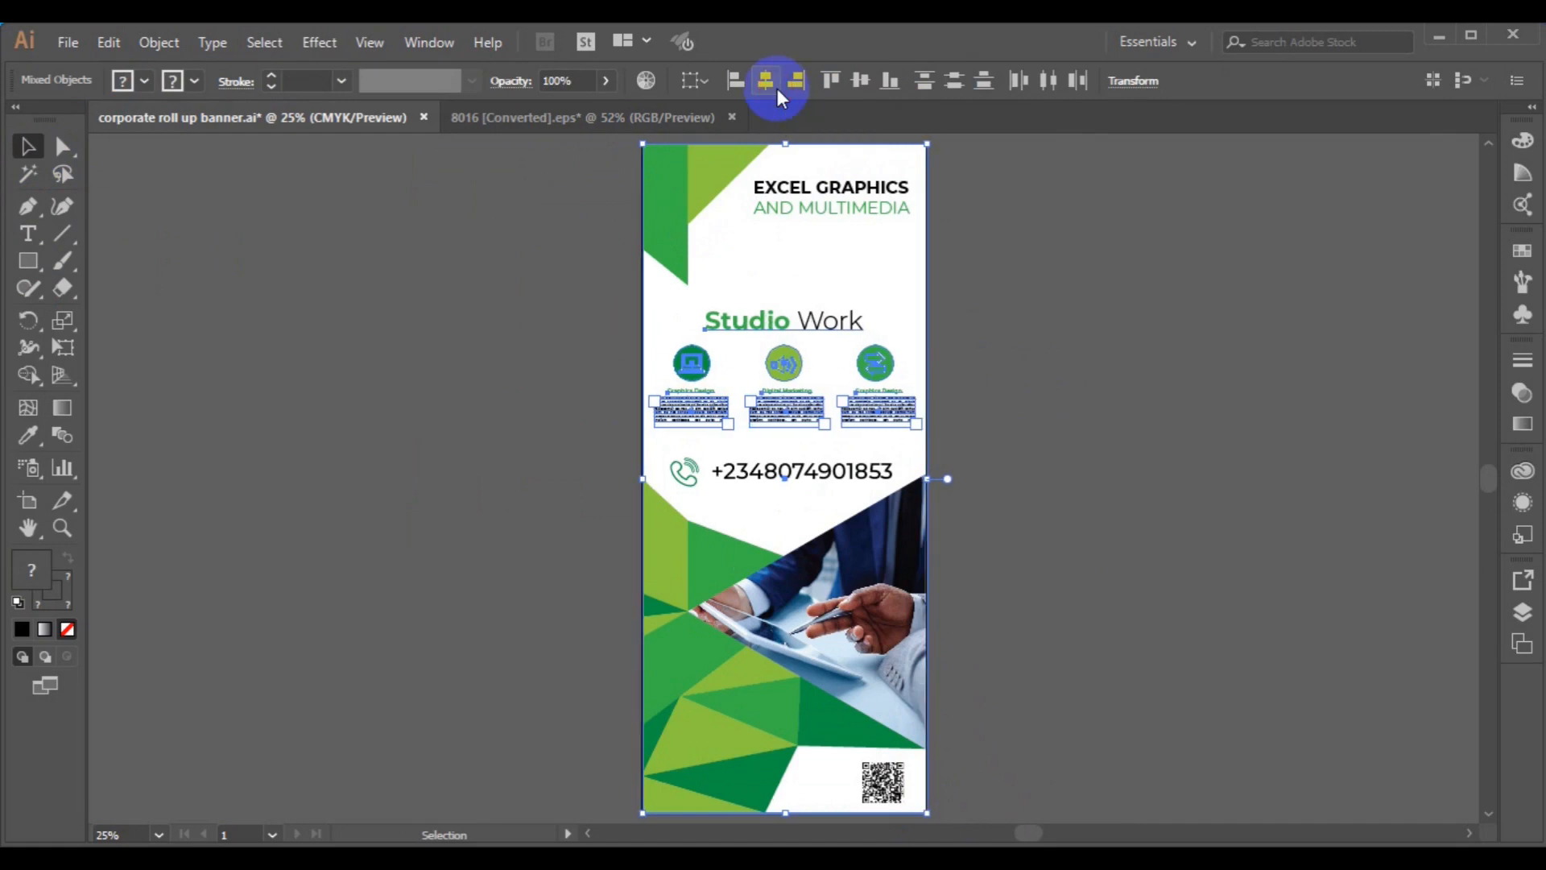
{"action": "left_click", "coordinate": [173, 49]}
{"action": "left_click", "coordinate": [252, 91]}
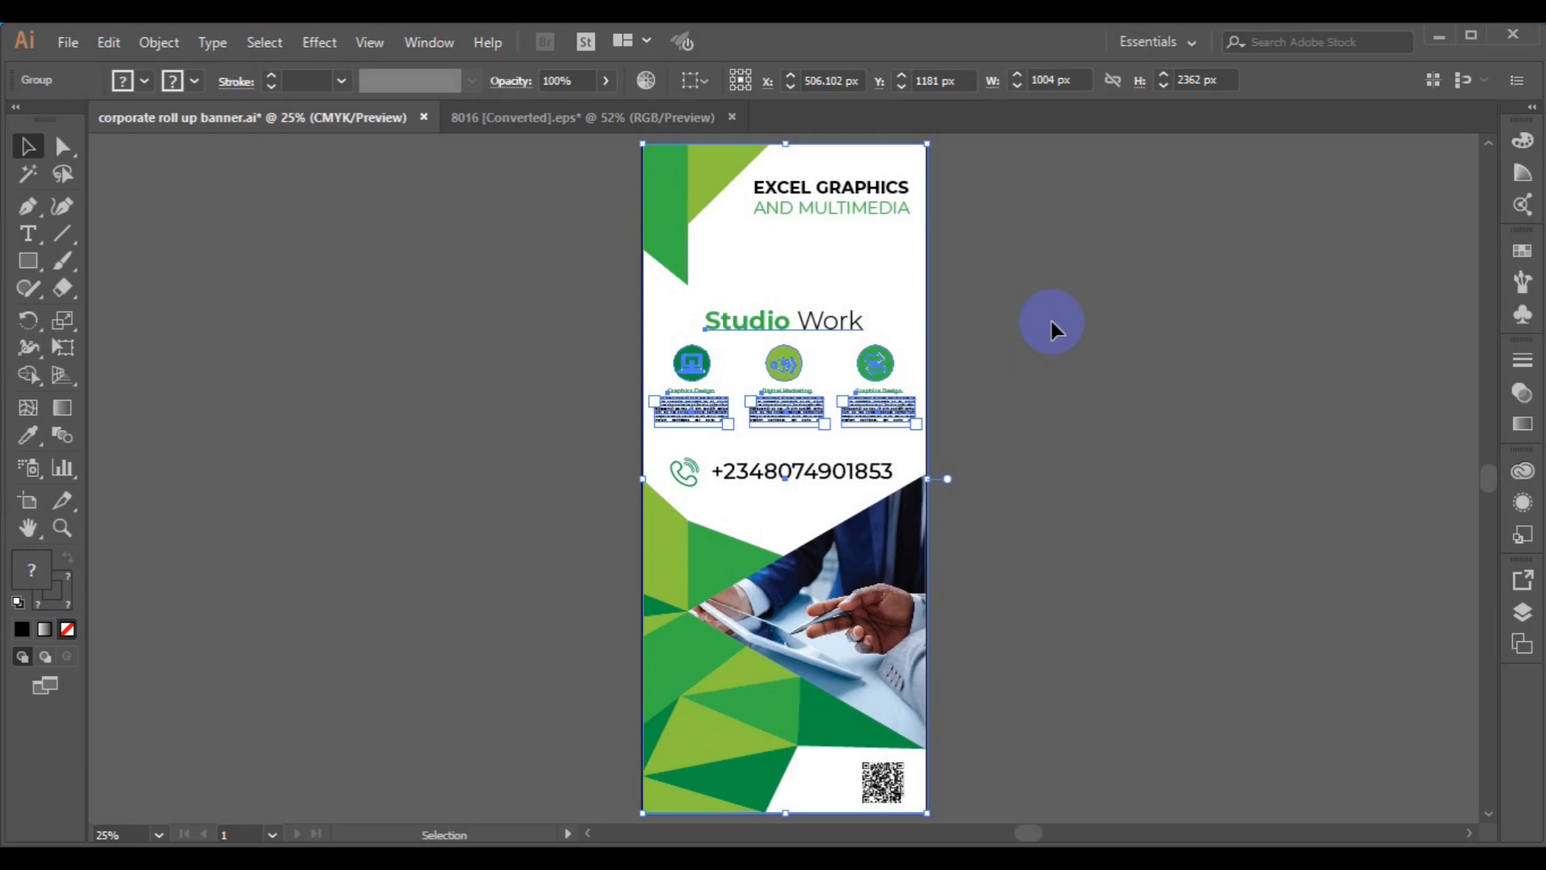
{"action": "key", "text": "ctrl+plus"}
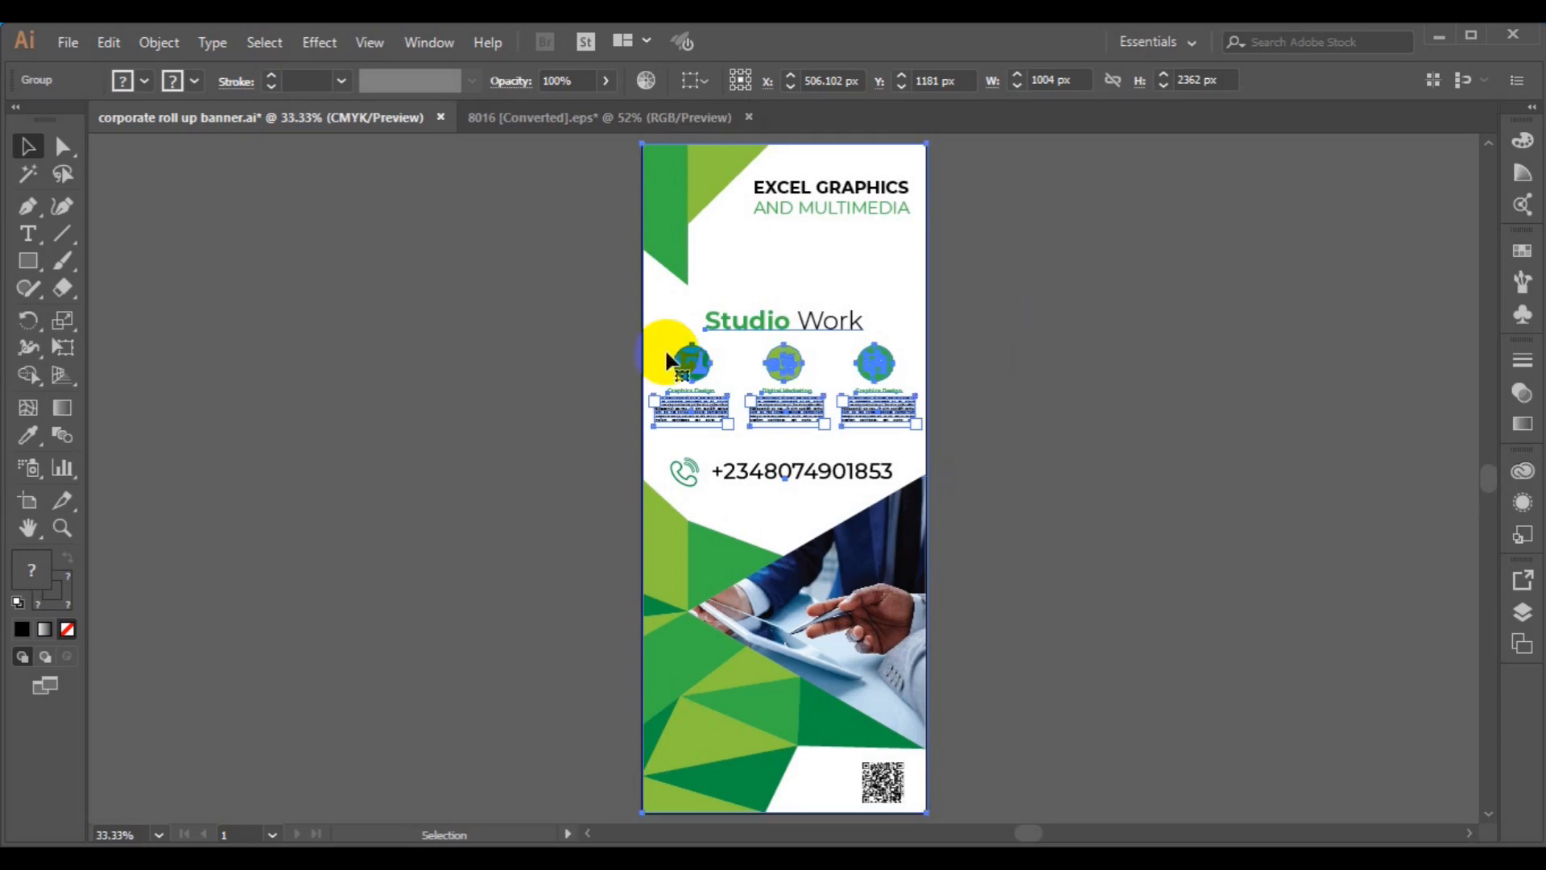
{"action": "key", "text": "ctrl+plus"}
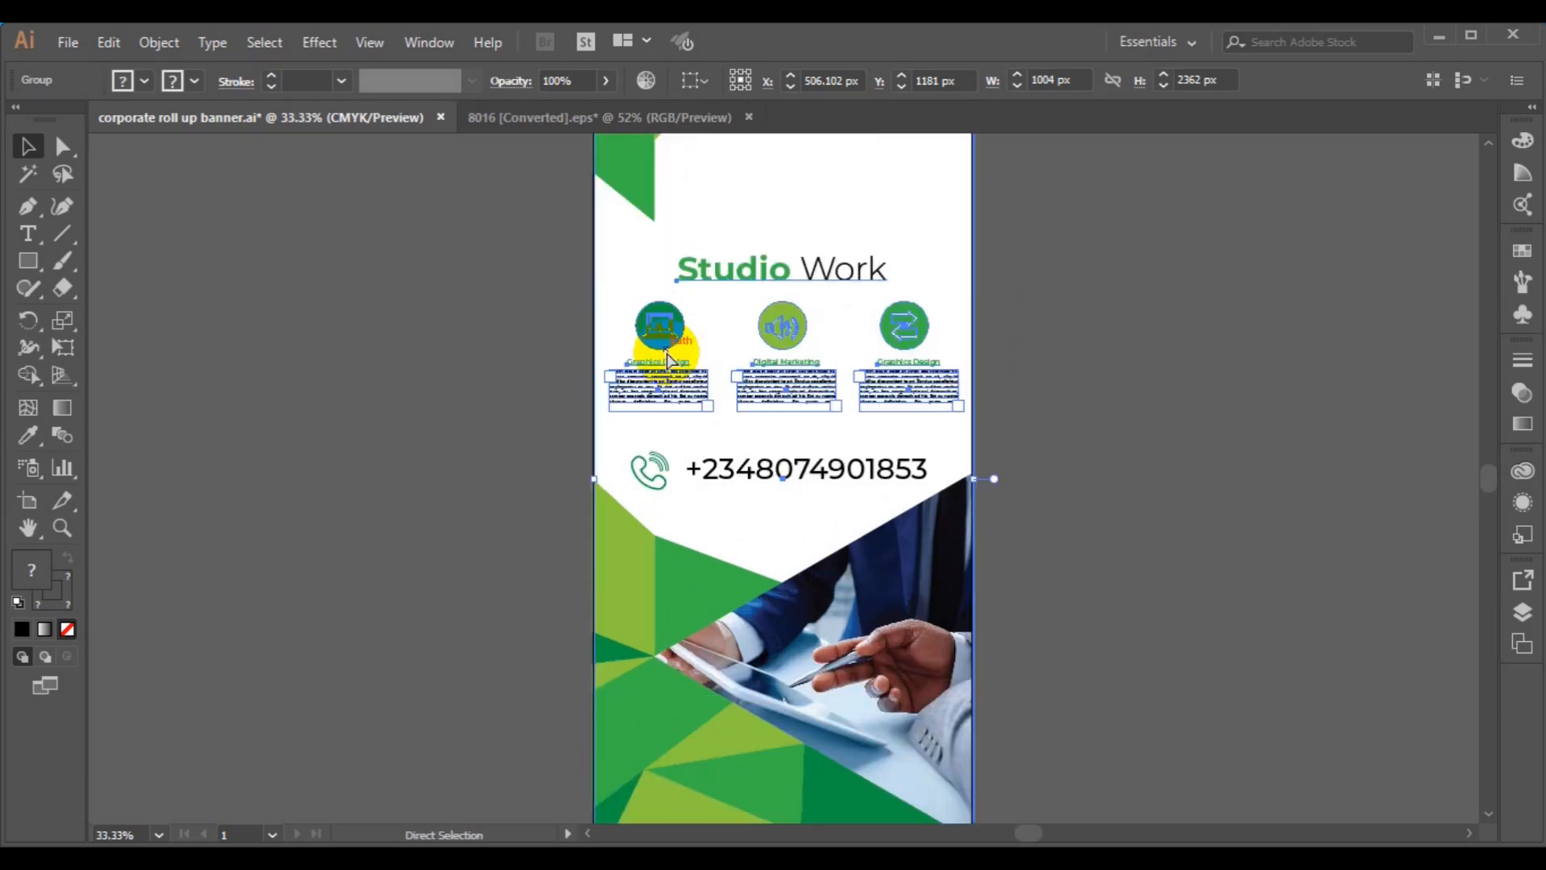
{"action": "key", "text": "ctrl+plus"}
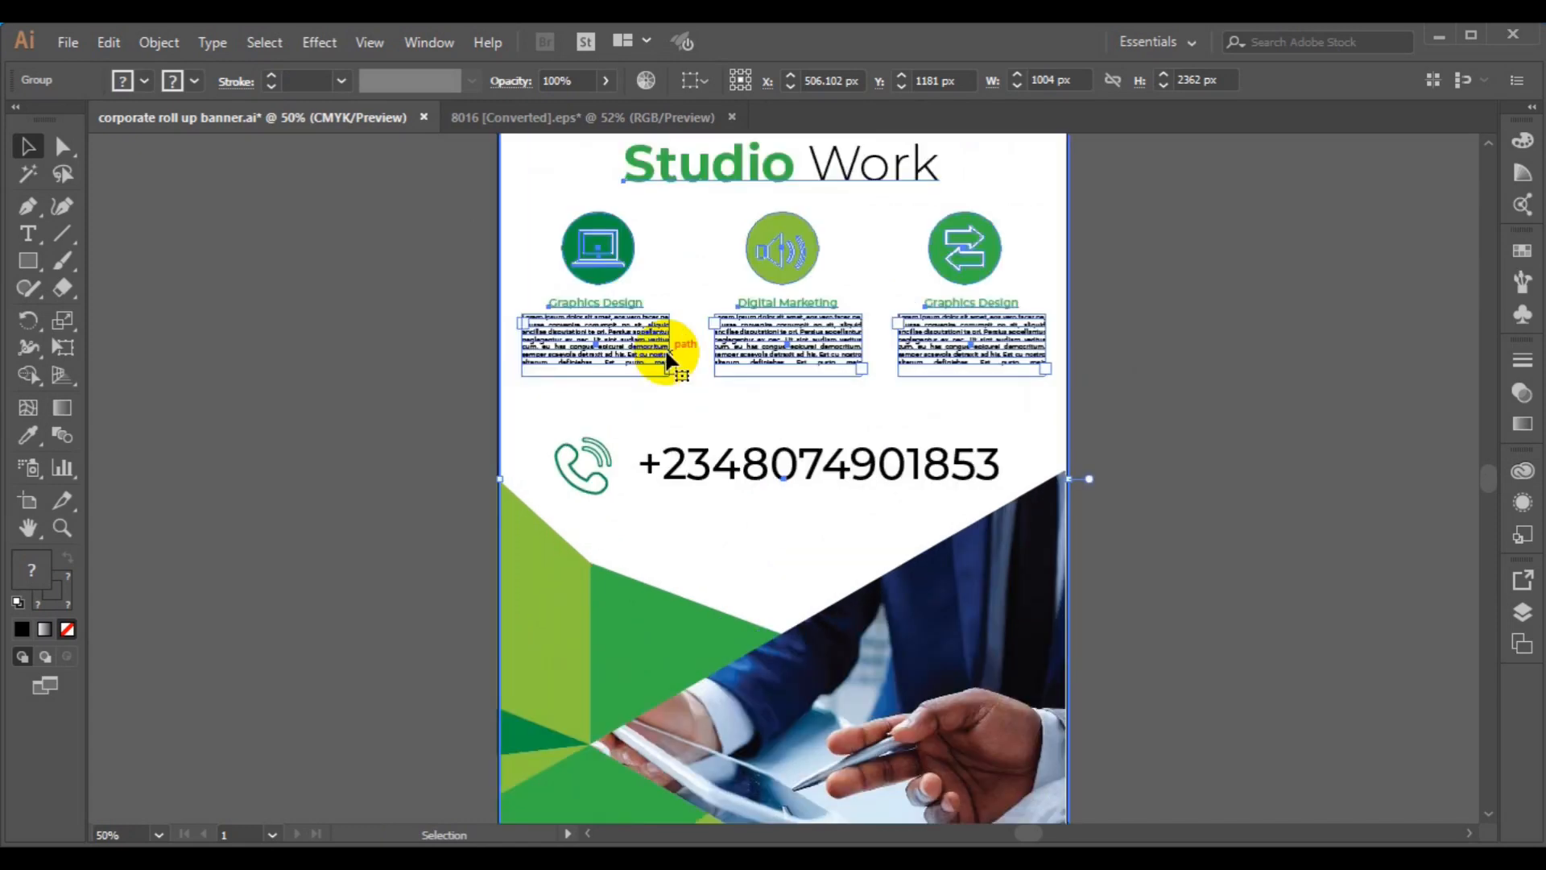
{"action": "key", "text": "ctrl+minus"}
{"action": "key", "text": "ctrl+minus"}
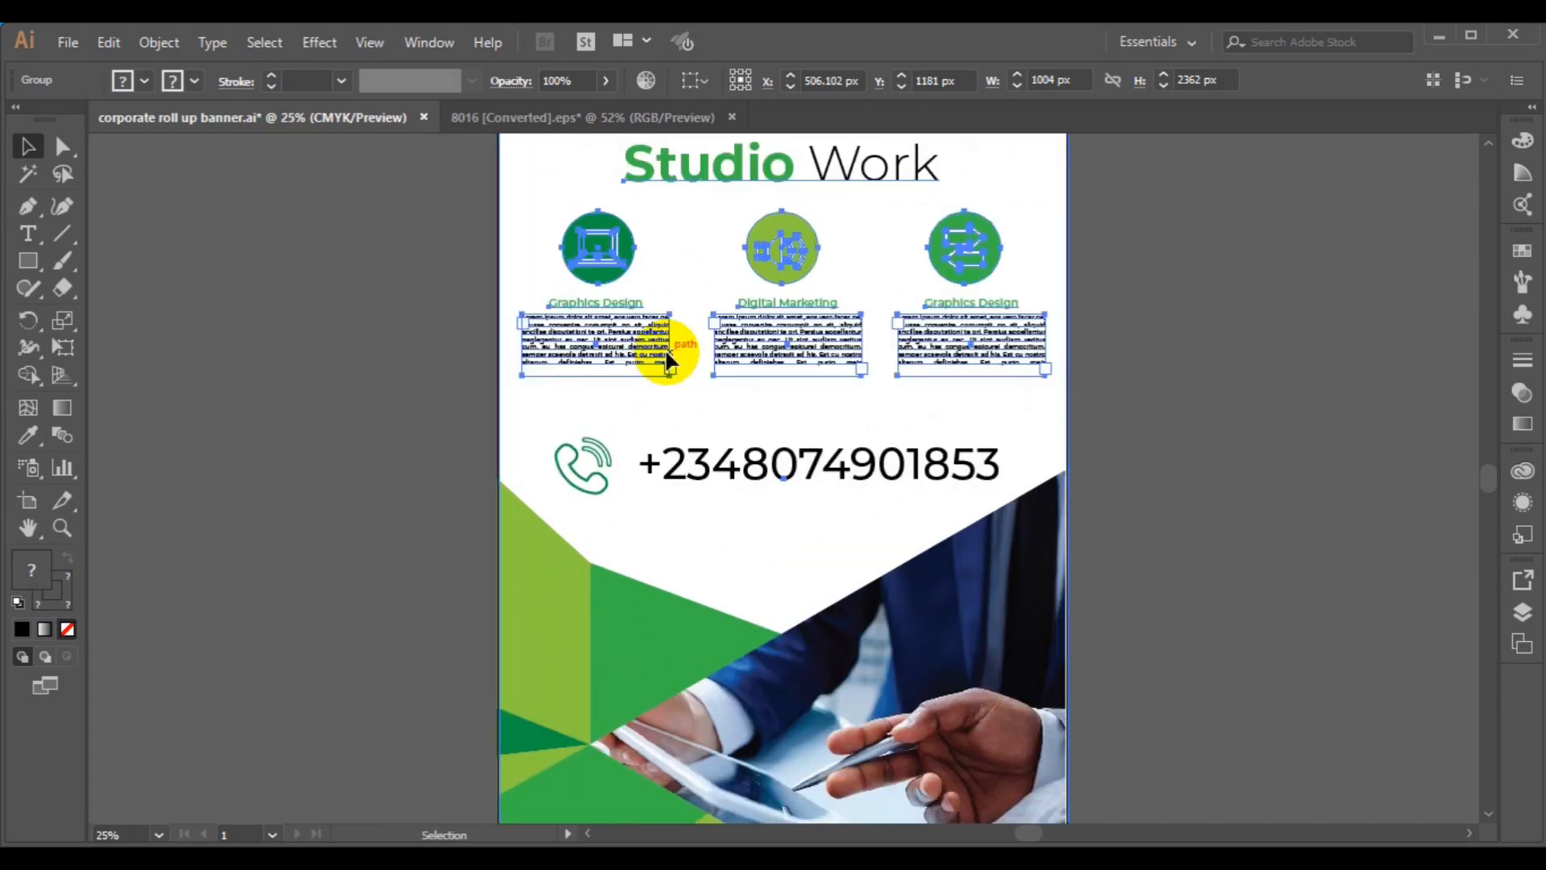
{"action": "left_click", "coordinate": [1132, 426]}
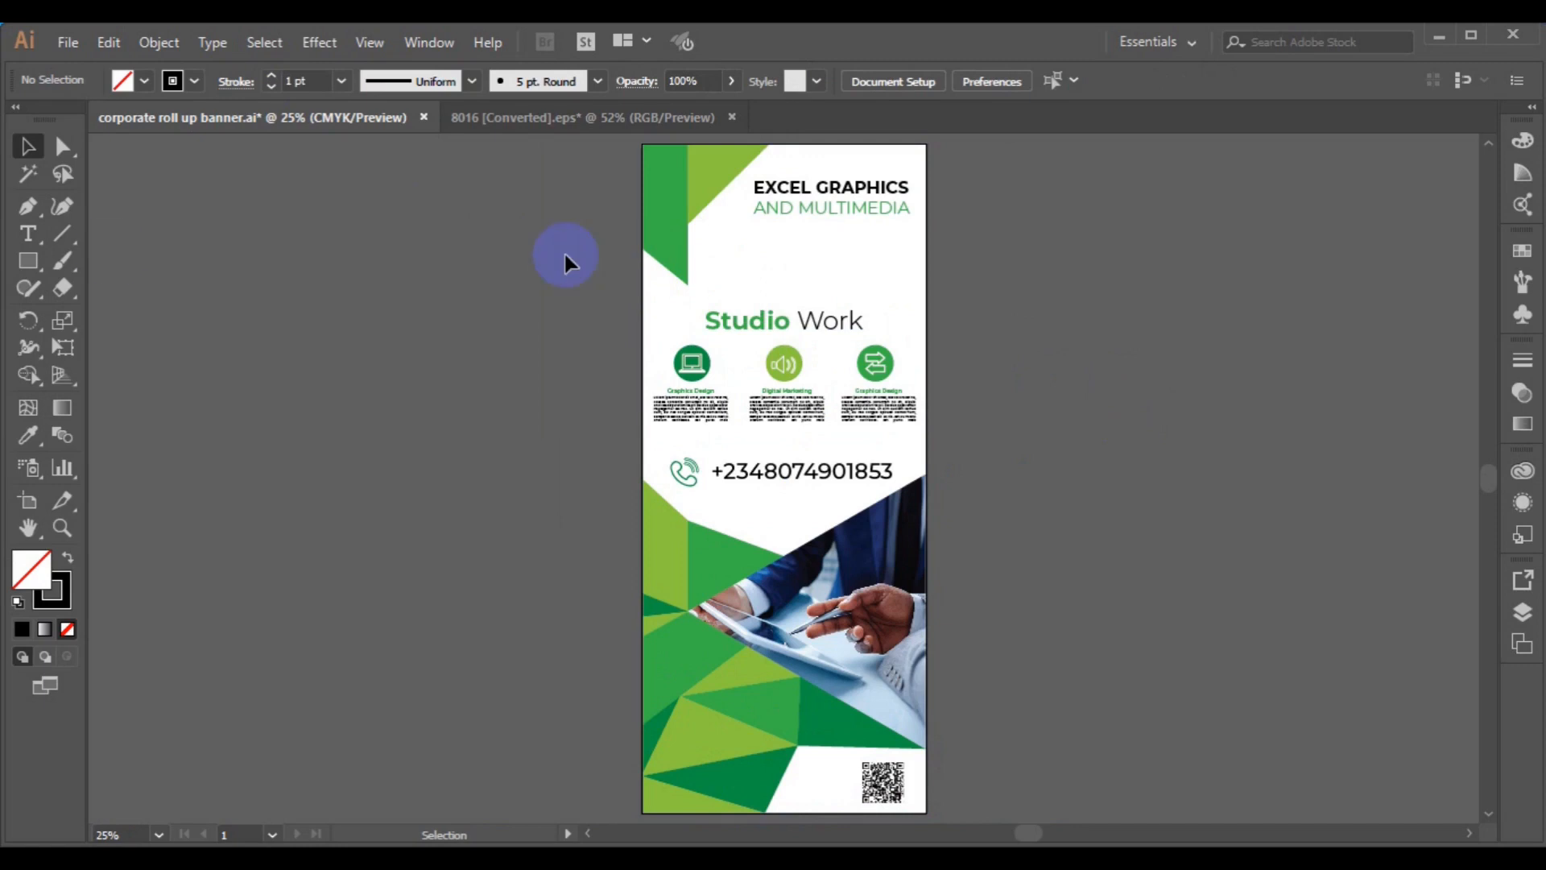
- Draw a closed Pen-tool triangle at the left edge below the dark green corner shape
{"action": "left_click", "coordinate": [28, 206]}
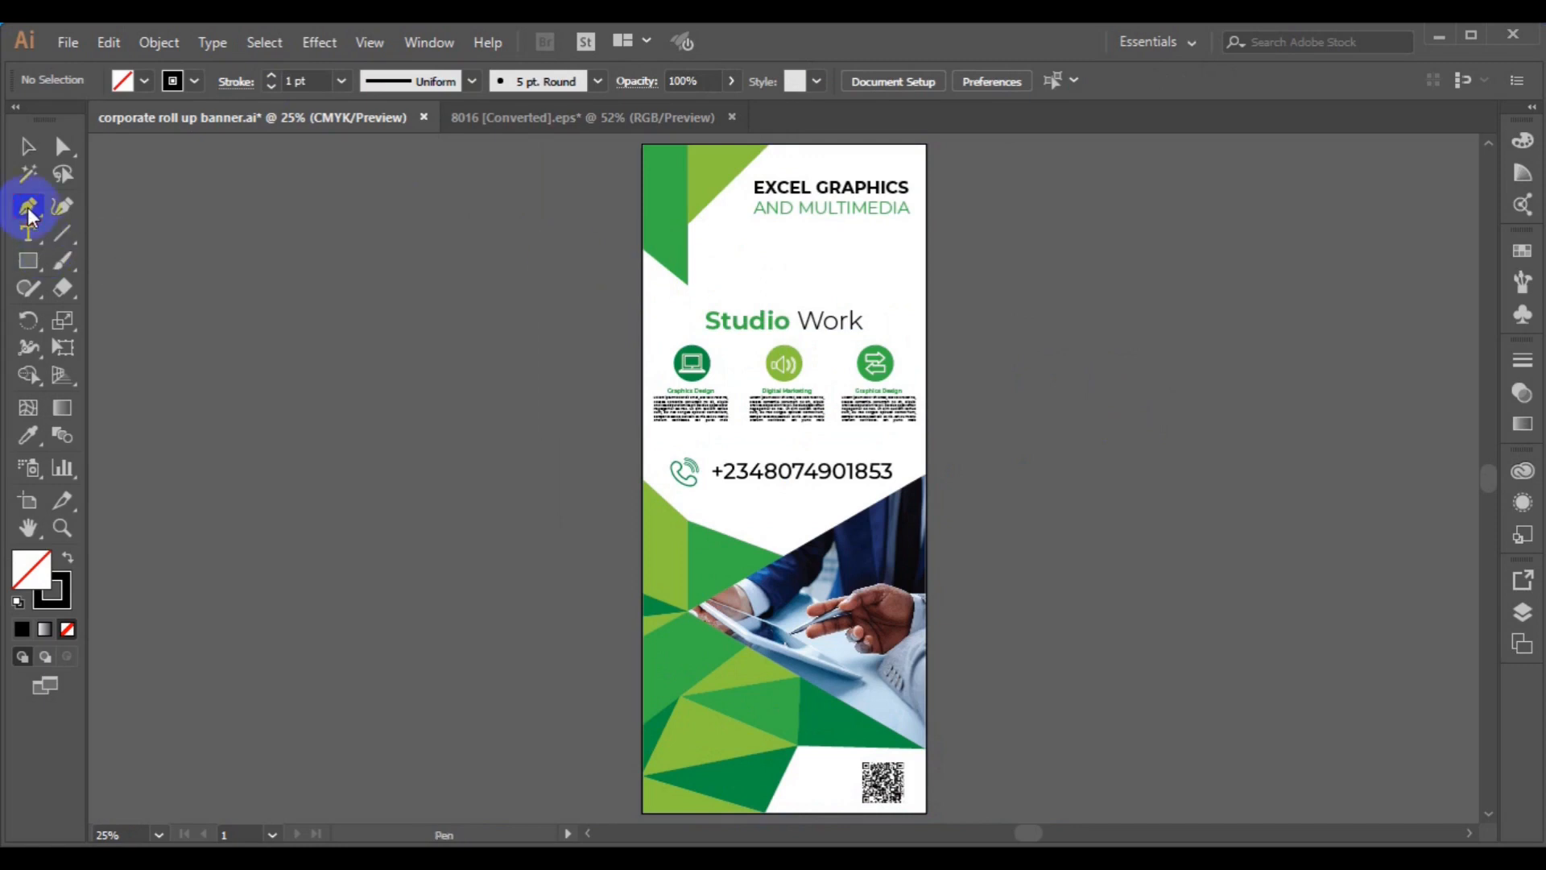
{"action": "left_click", "coordinate": [687, 285]}
{"action": "left_click", "coordinate": [642, 299]}
{"action": "left_click", "coordinate": [642, 252]}
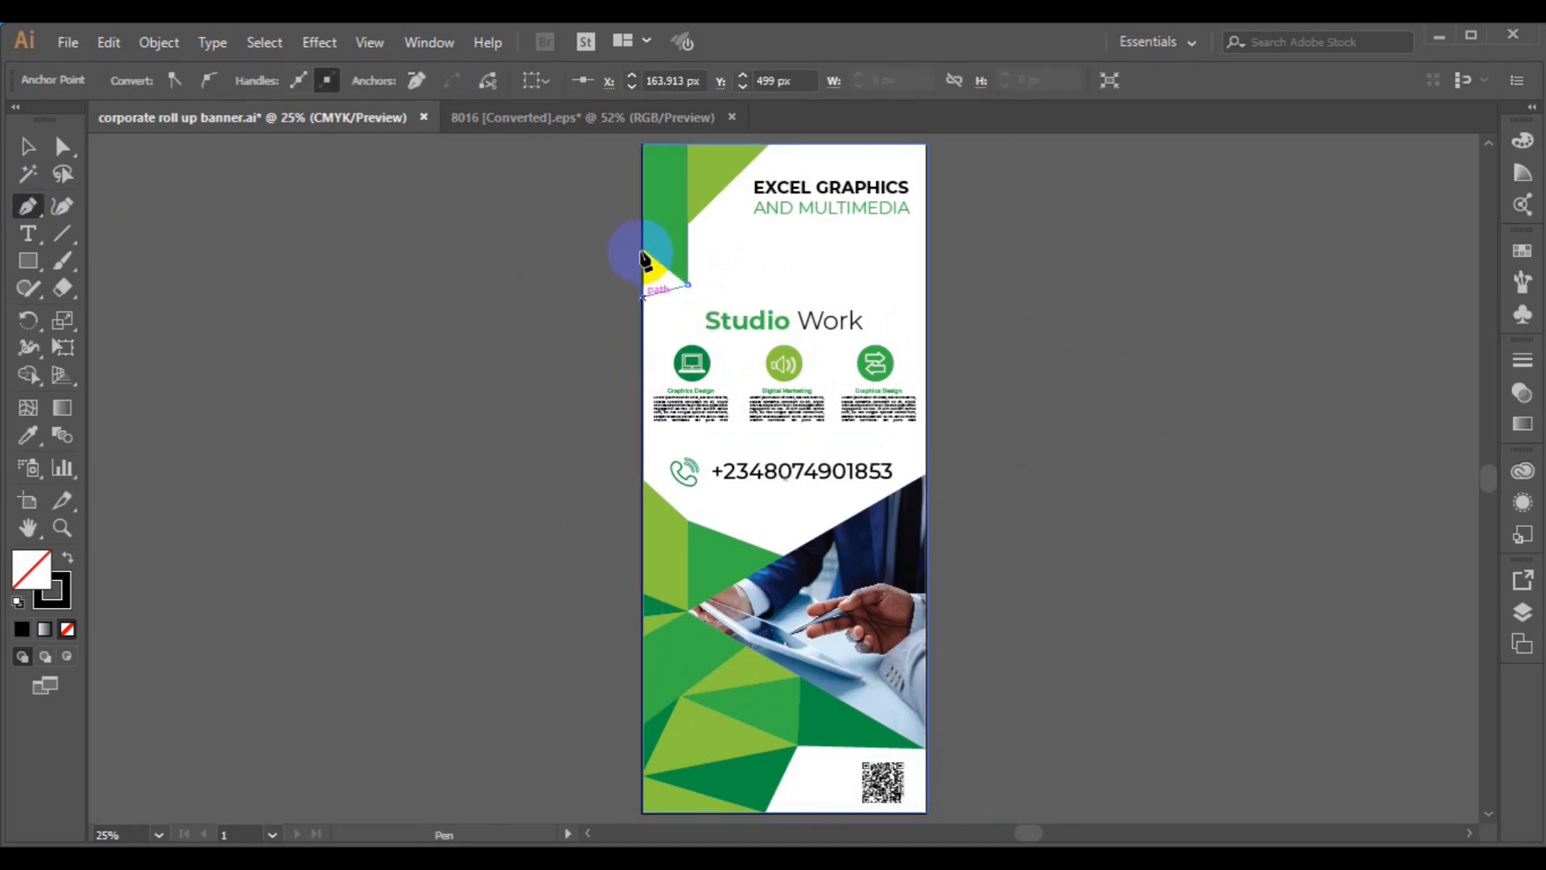
{"action": "left_click", "coordinate": [690, 287]}
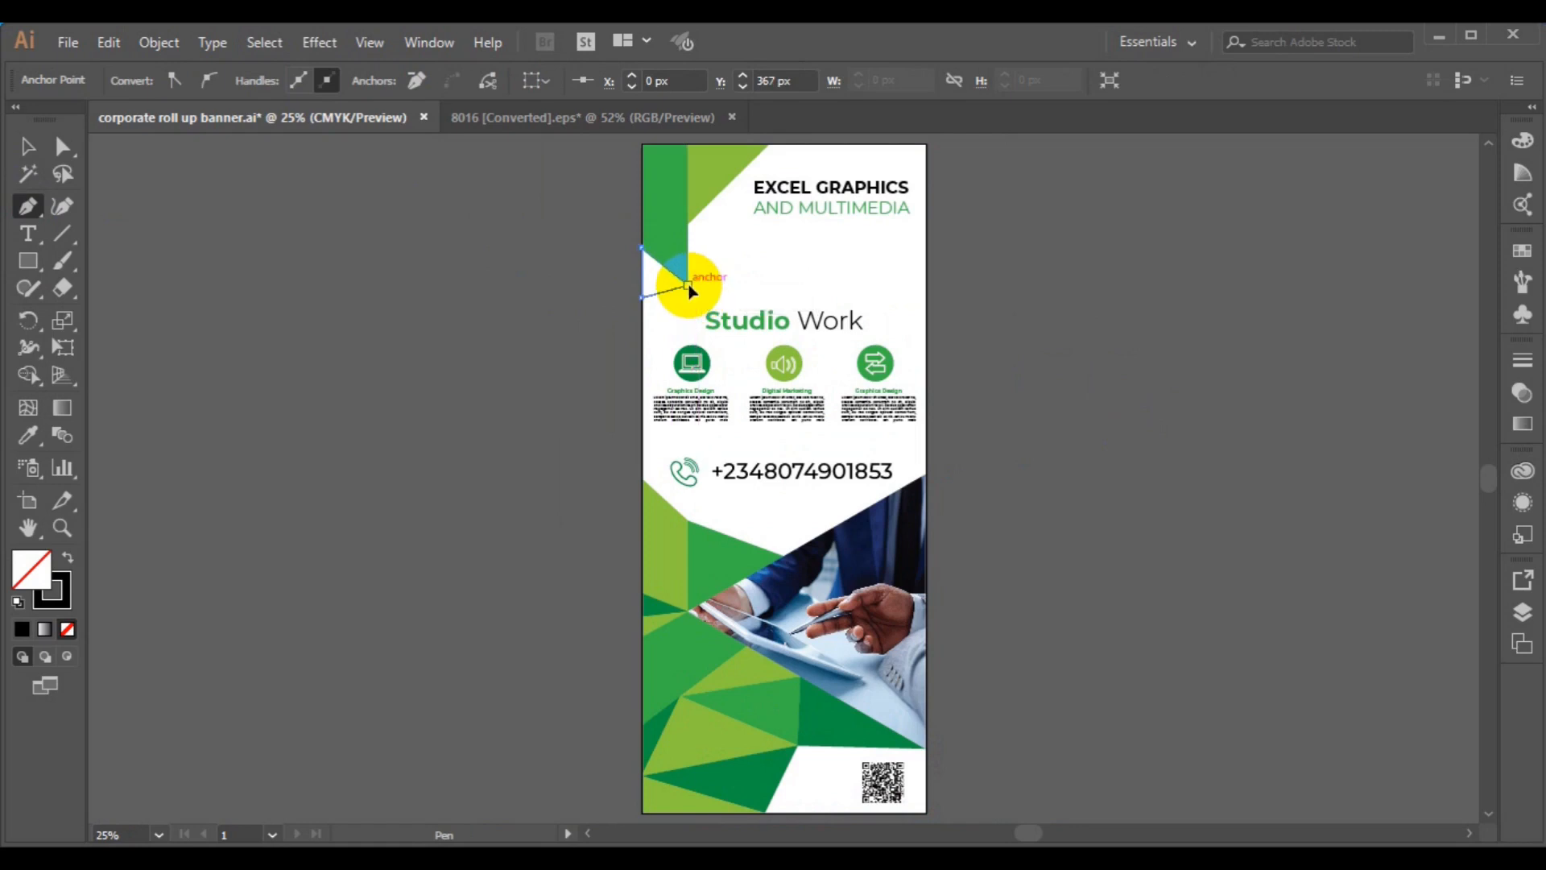
- Give the triangle a light green fill and no stroke
{"action": "left_click", "coordinate": [29, 146]}
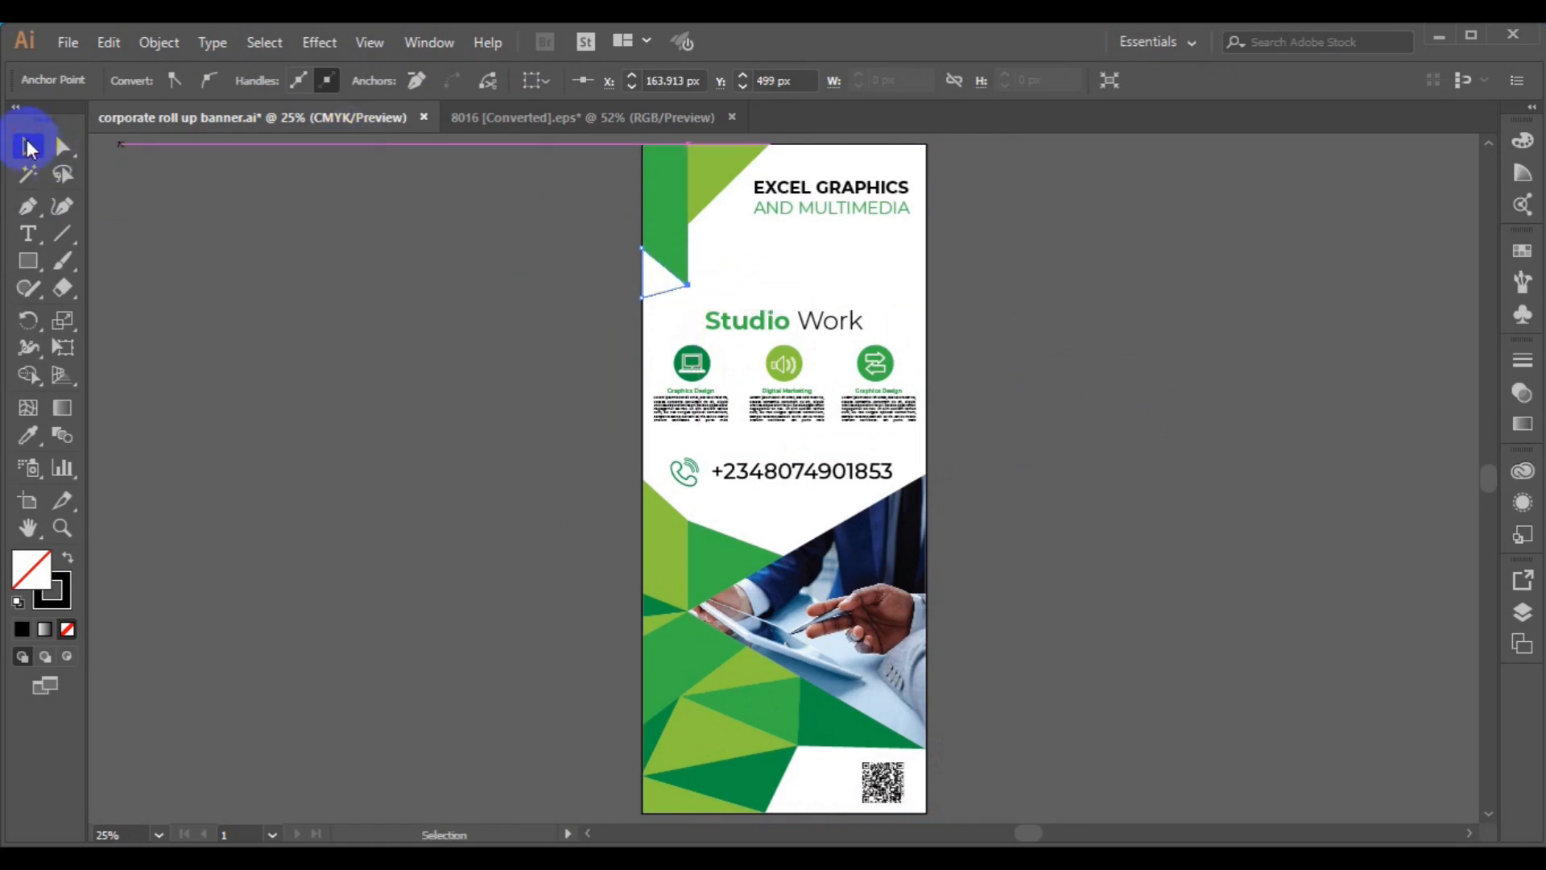
{"action": "left_click", "coordinate": [649, 302]}
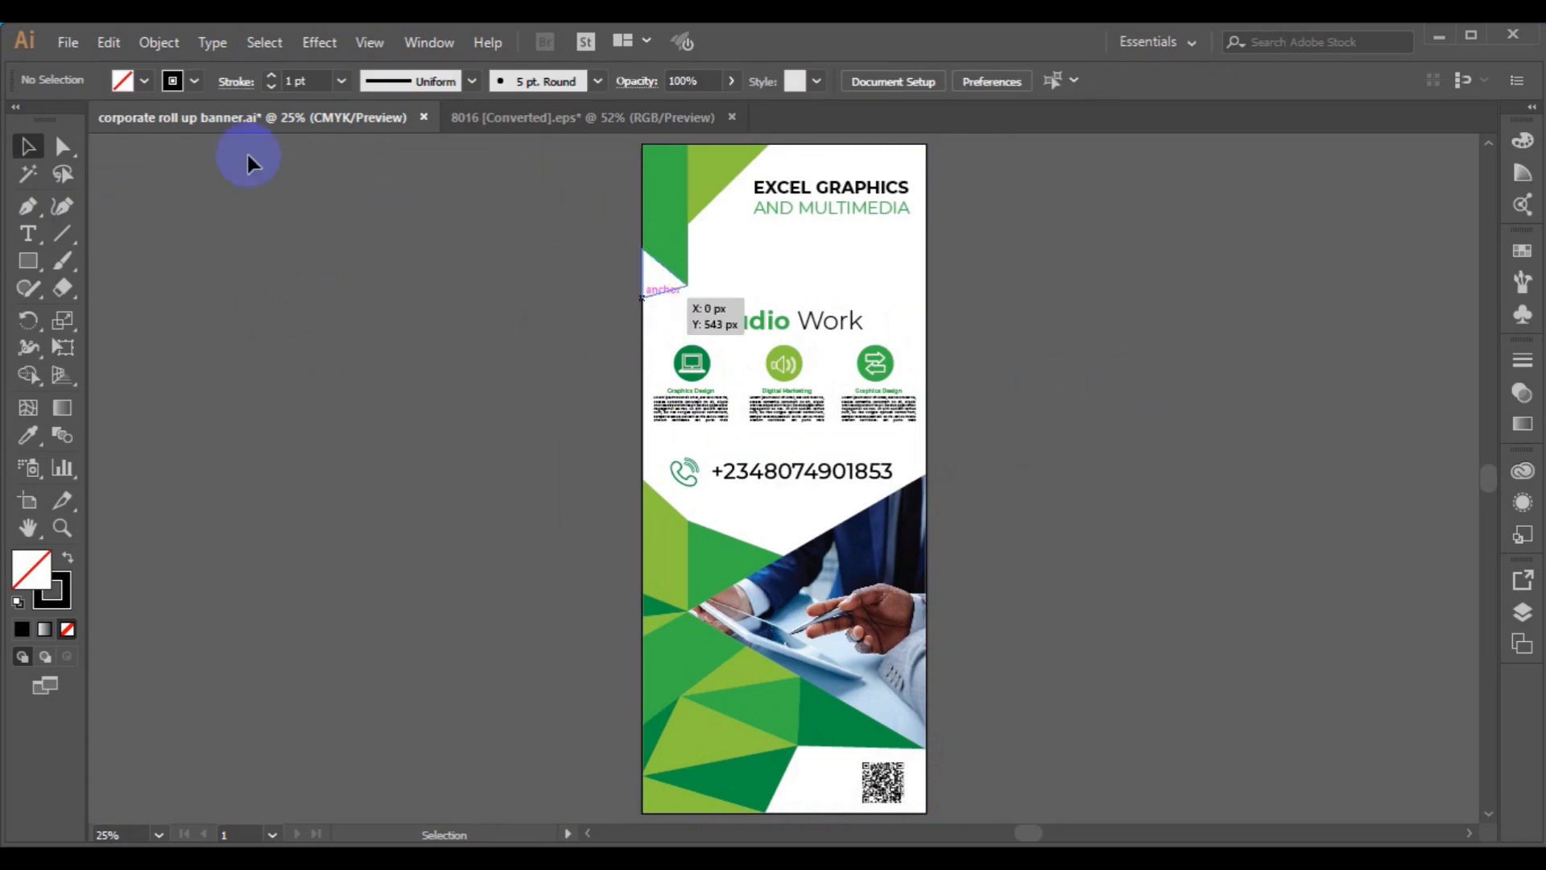
{"action": "left_click", "coordinate": [145, 82]}
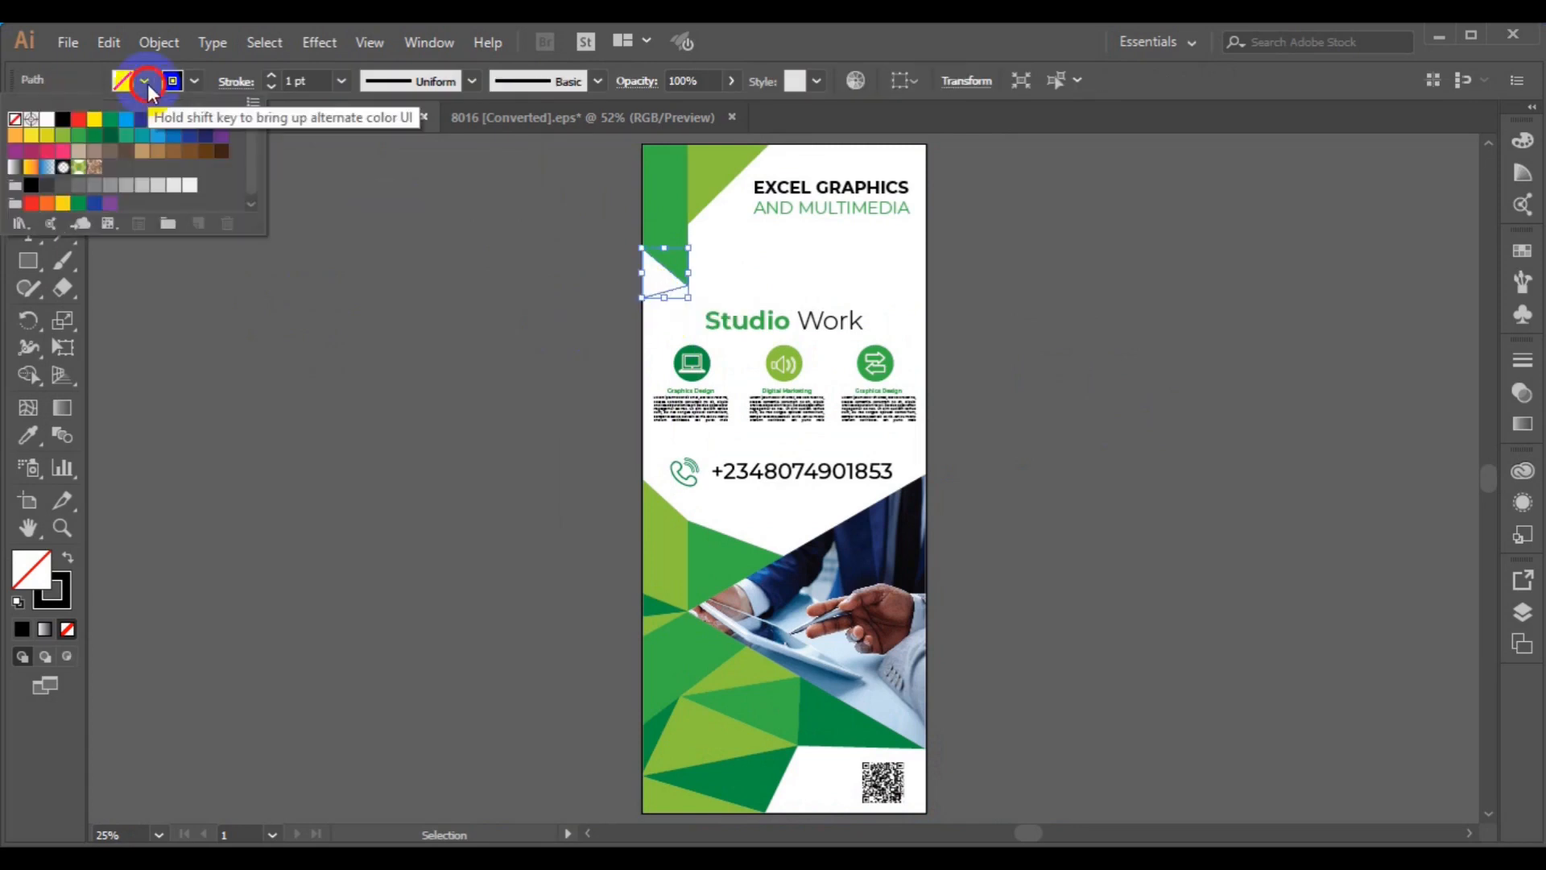
{"action": "left_click", "coordinate": [64, 137]}
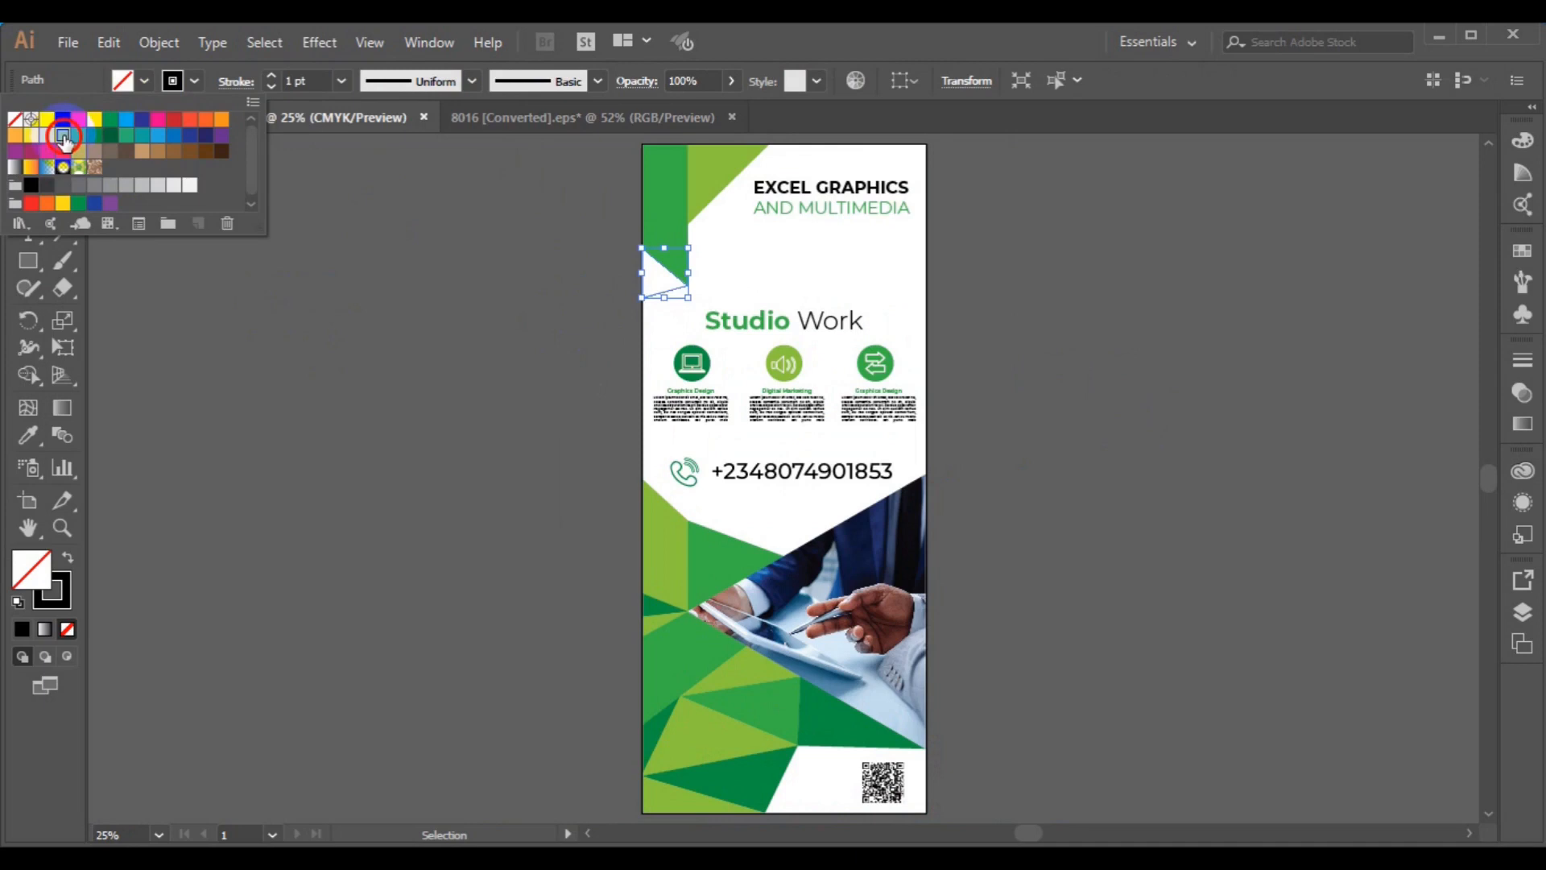
{"action": "left_click", "coordinate": [187, 86]}
{"action": "left_click", "coordinate": [187, 87]}
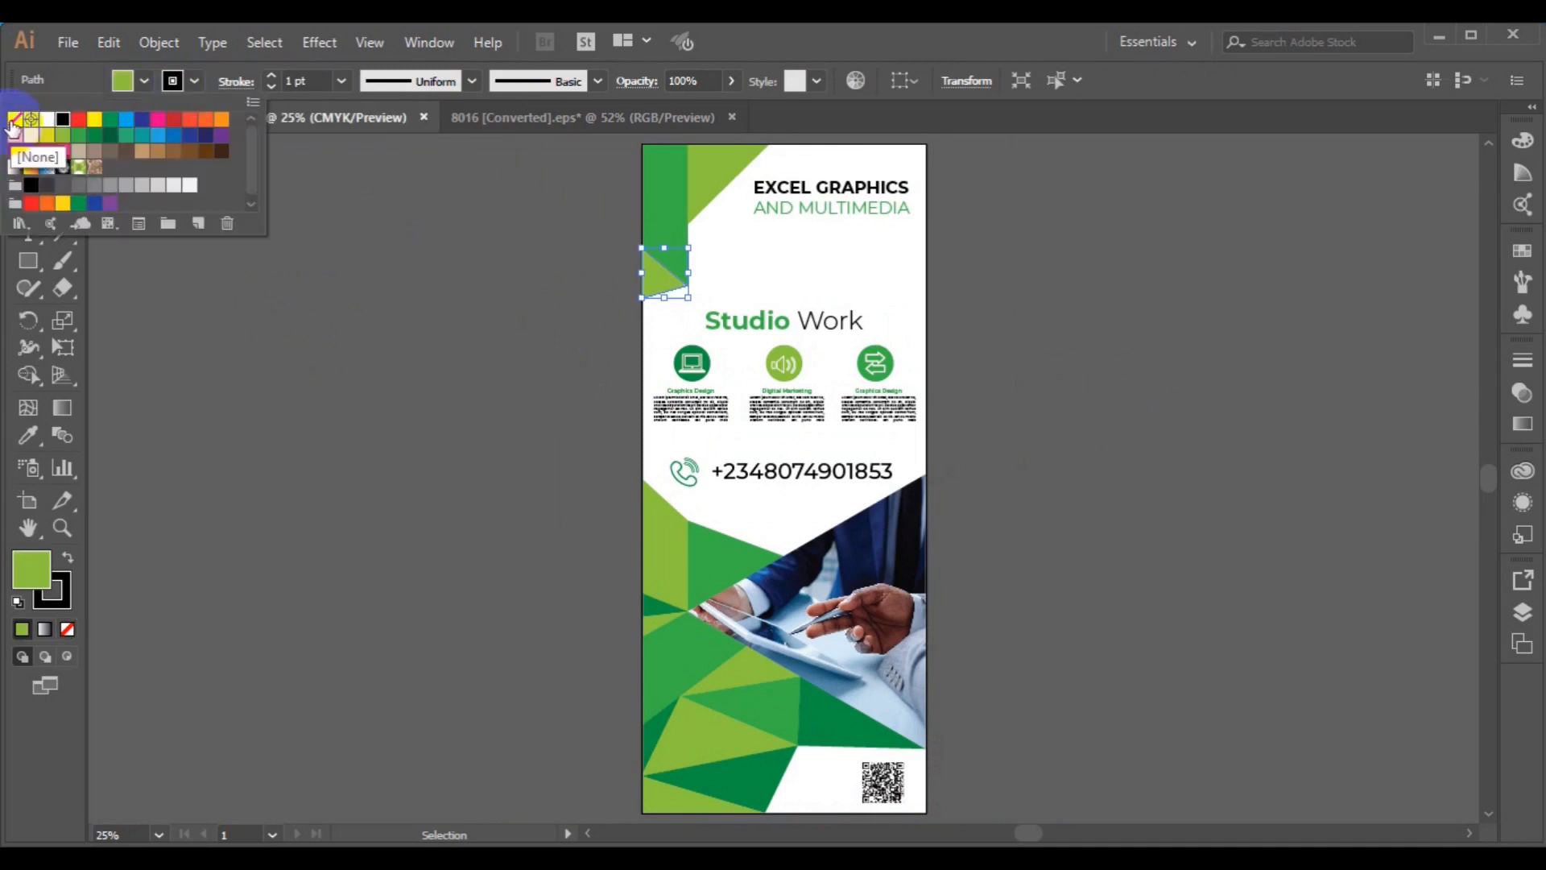
{"action": "left_click", "coordinate": [14, 125]}
{"action": "left_click", "coordinate": [193, 330]}
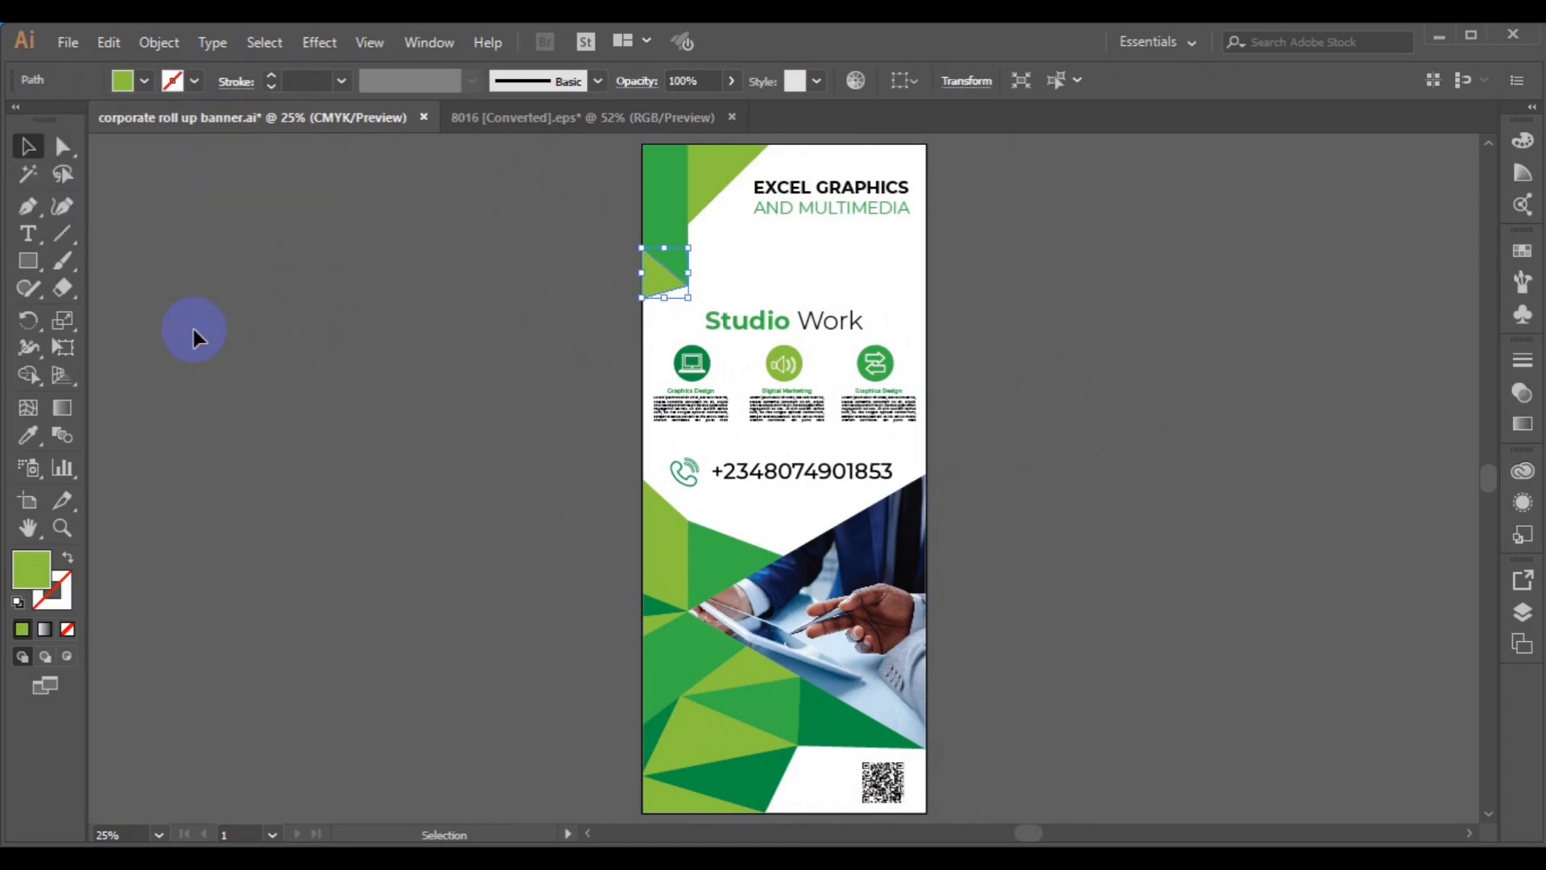
{"action": "left_click", "coordinate": [194, 331]}
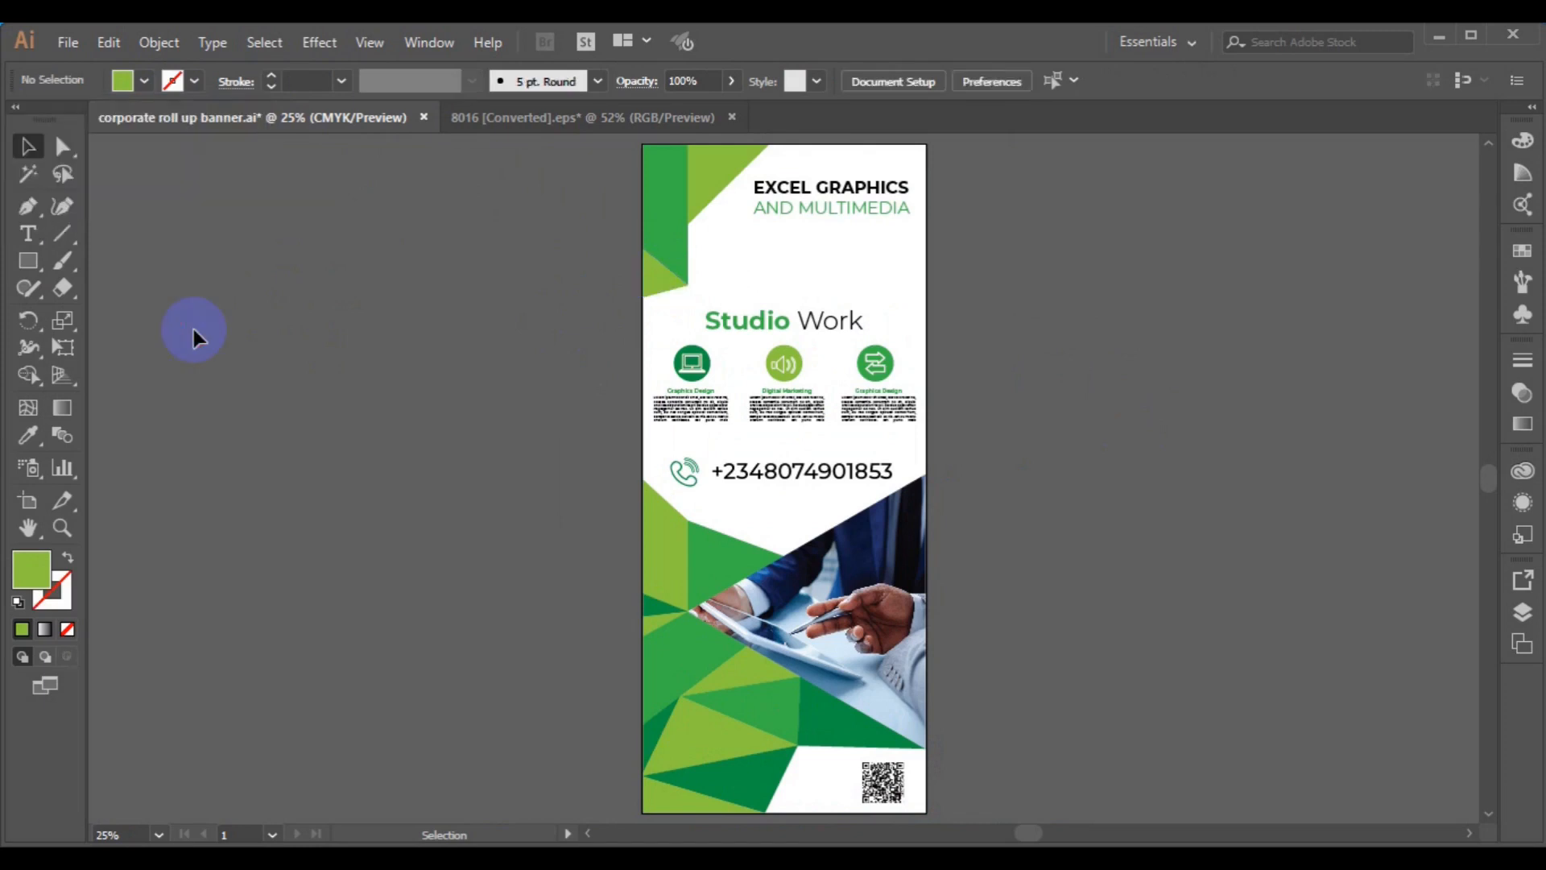